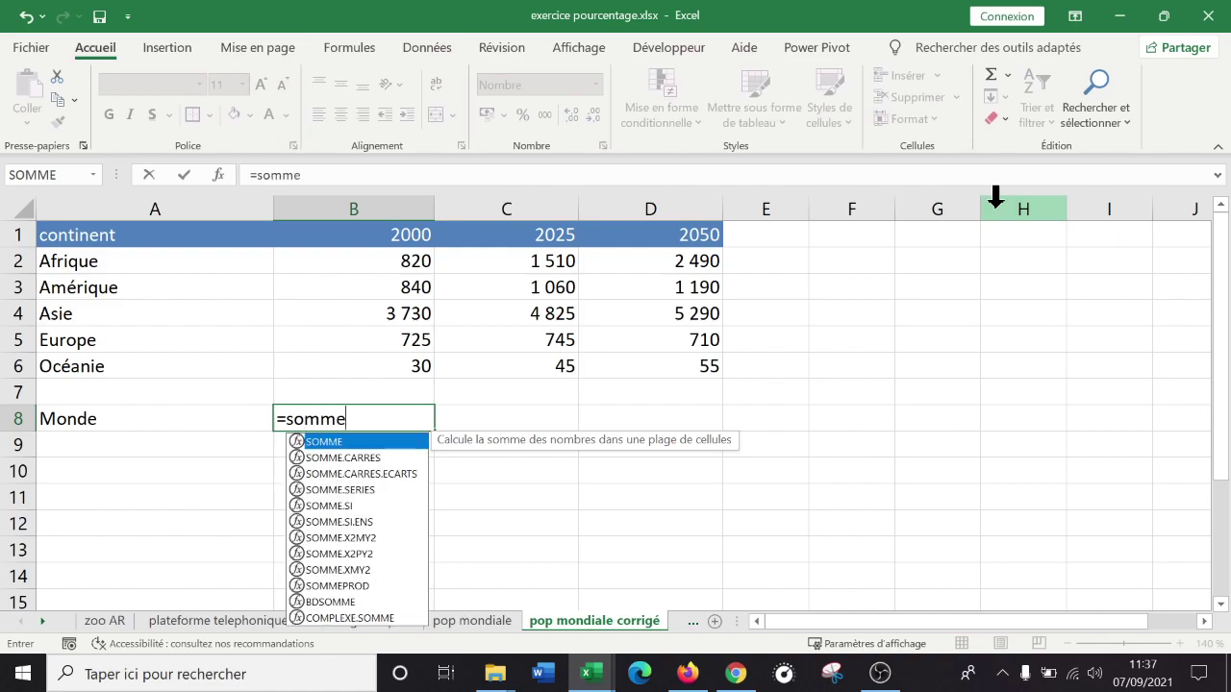
Total the 2000 populations in B8 with =SOMME(B2:B6) and copy the formula across the Monde row to D8
drag(358, 270, 343, 366)
text())
key(Return)
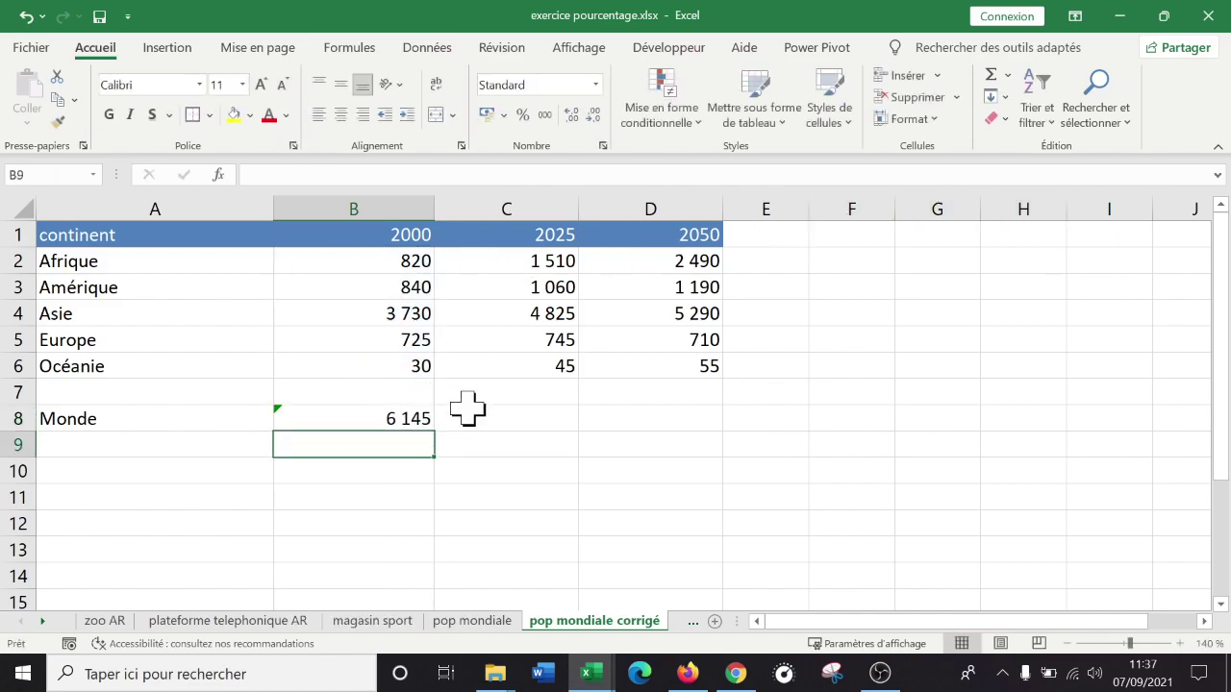
click(392, 418)
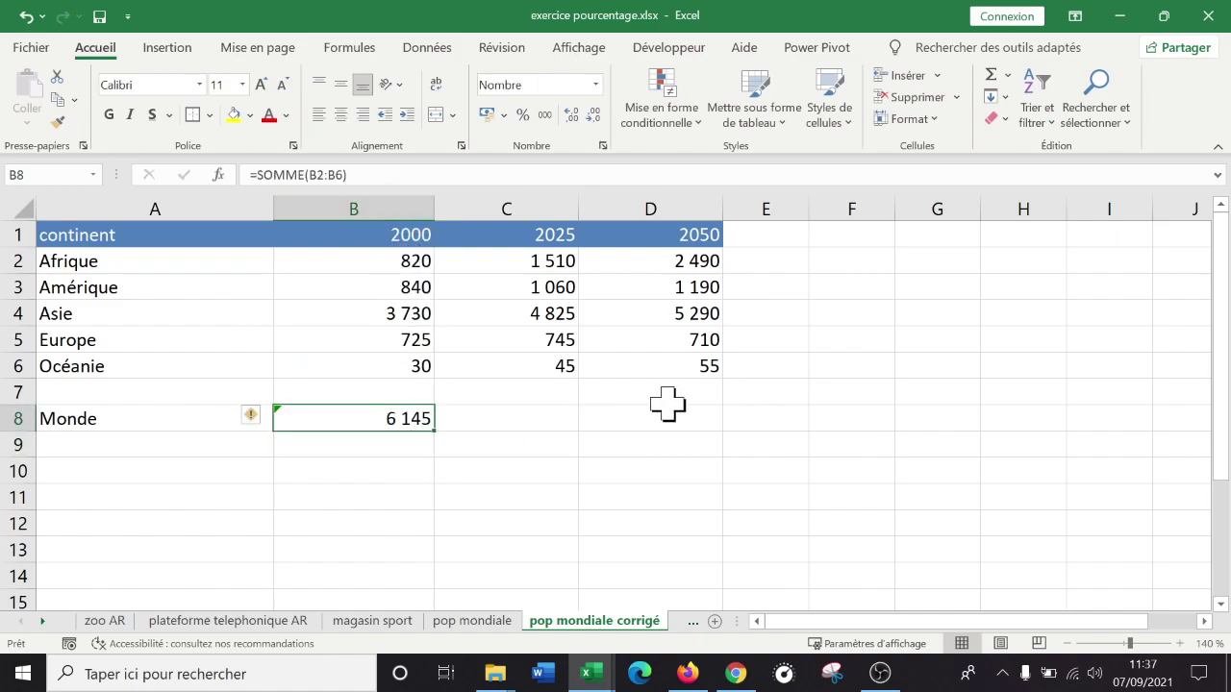
drag(434, 430, 681, 419)
Check the cell ranges used by the copied sum formulas for 2025 and 2050 in the Monde row
click(489, 423)
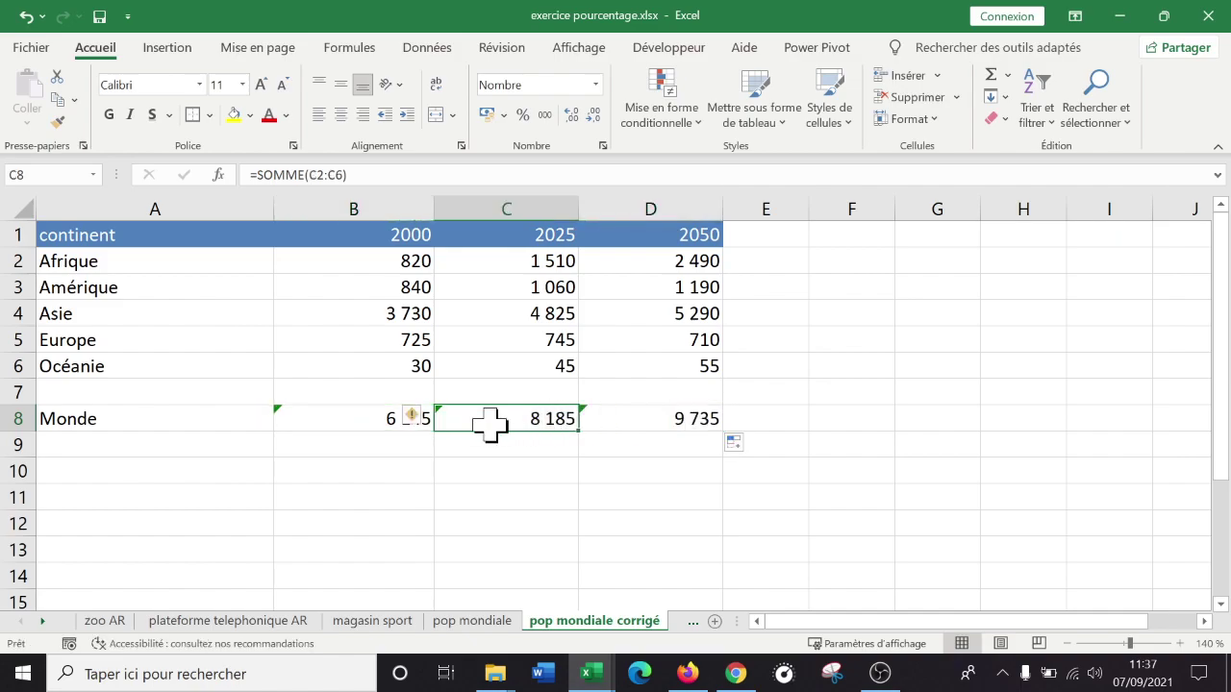
double_click(490, 423)
key(Return)
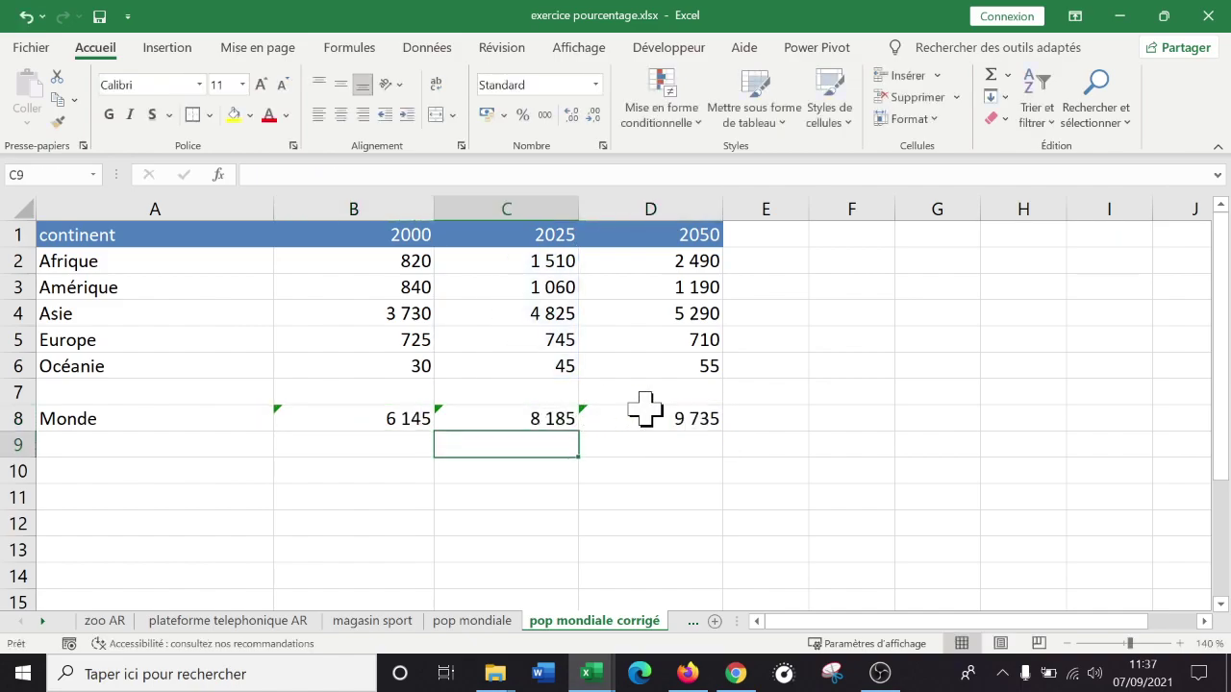
click(647, 412)
double_click(654, 408)
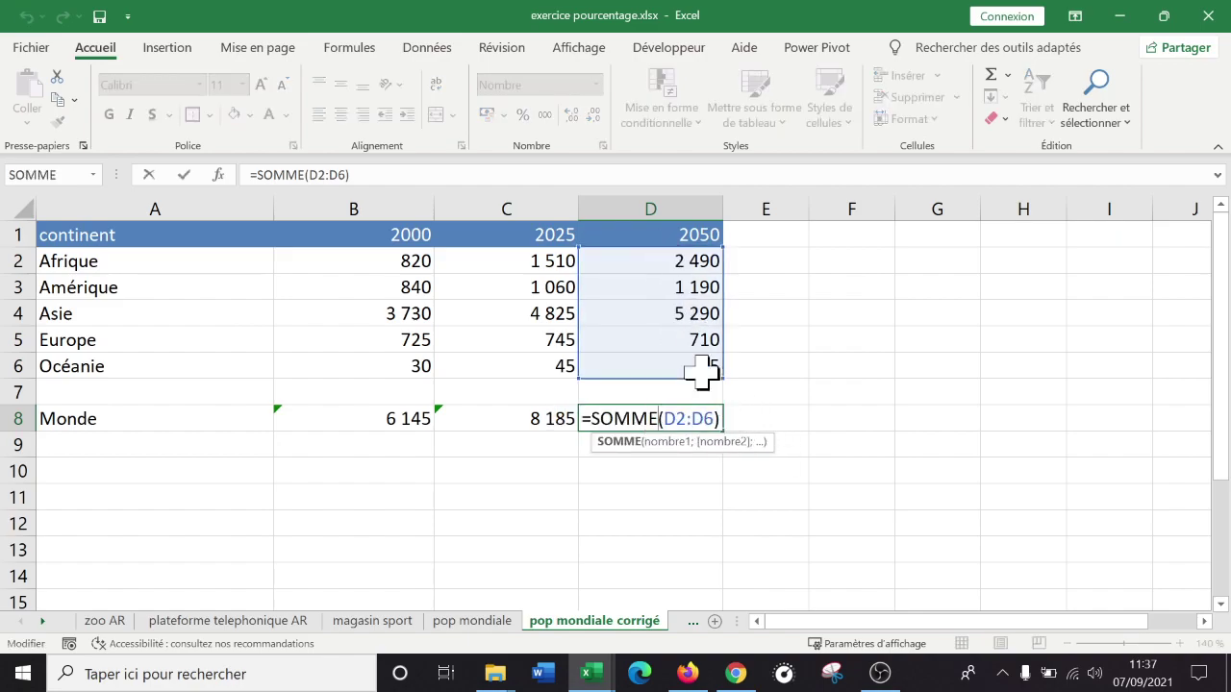
key(Return)
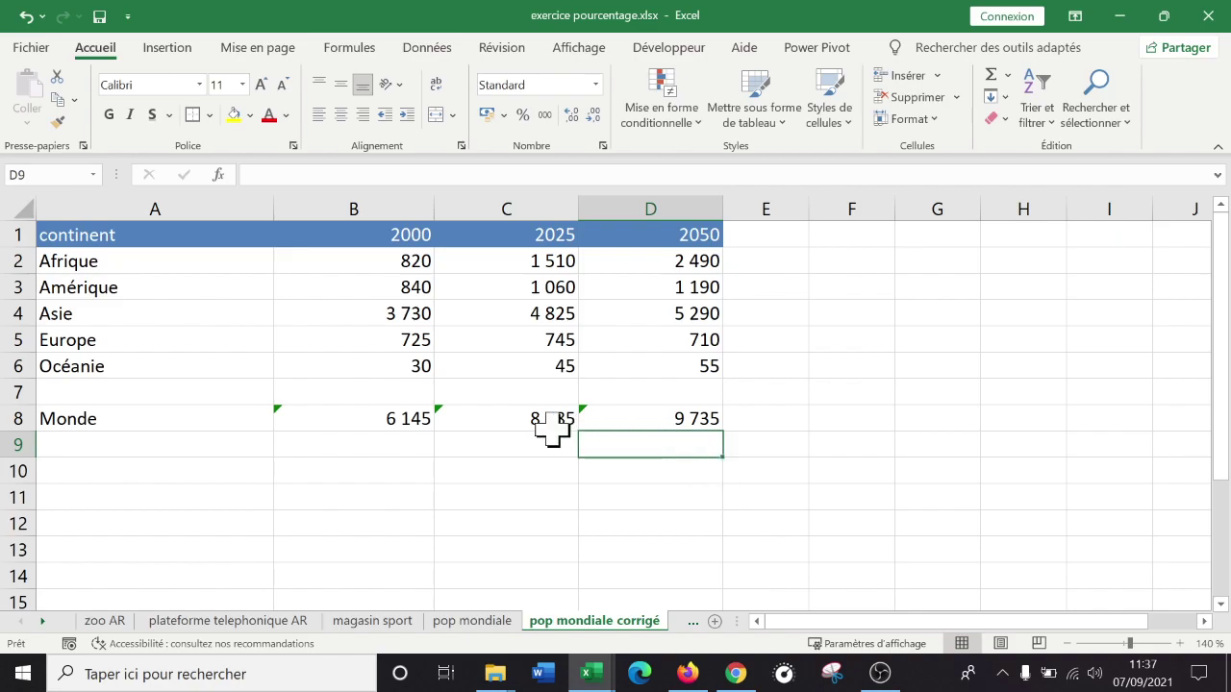
click(471, 449)
click(403, 424)
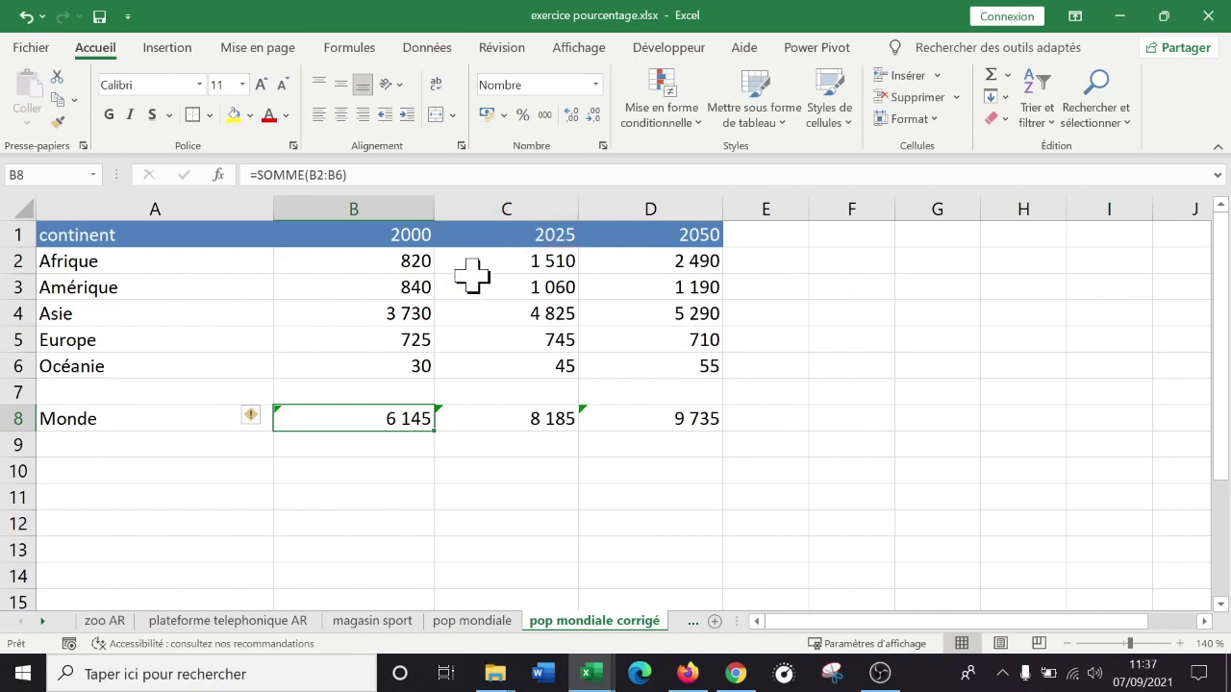
Insert an empty column between the 2000 and 2025 columns
click(509, 200)
click(509, 200)
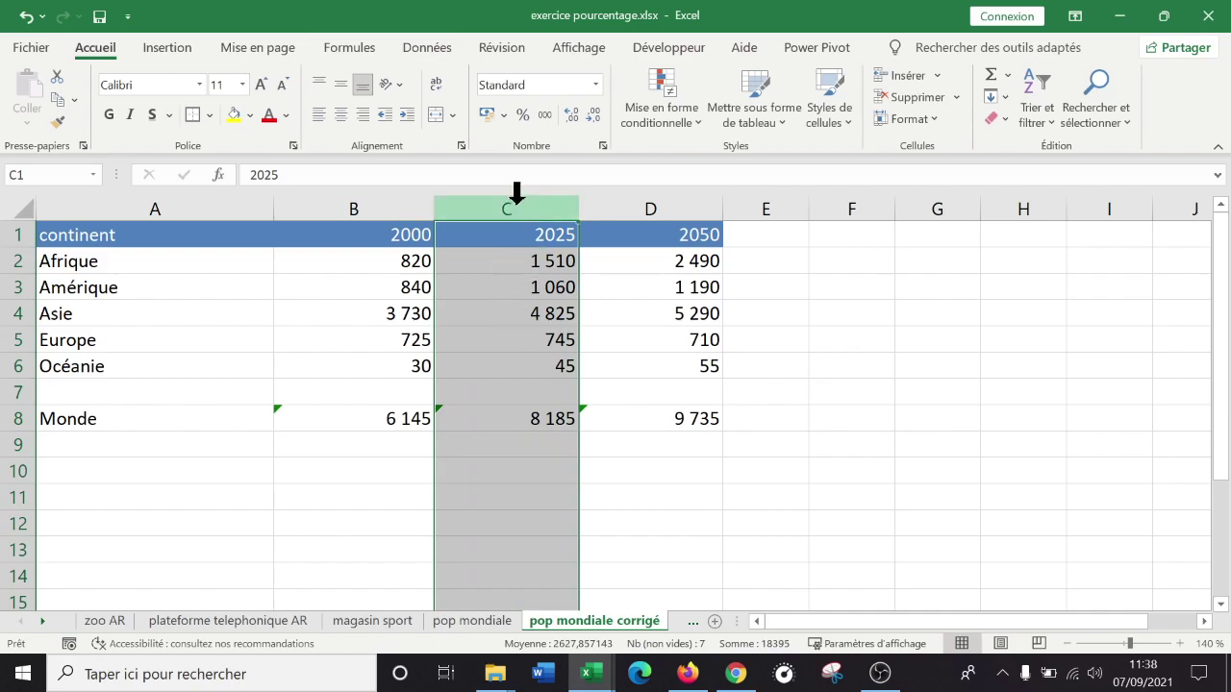
click(516, 339)
click(524, 523)
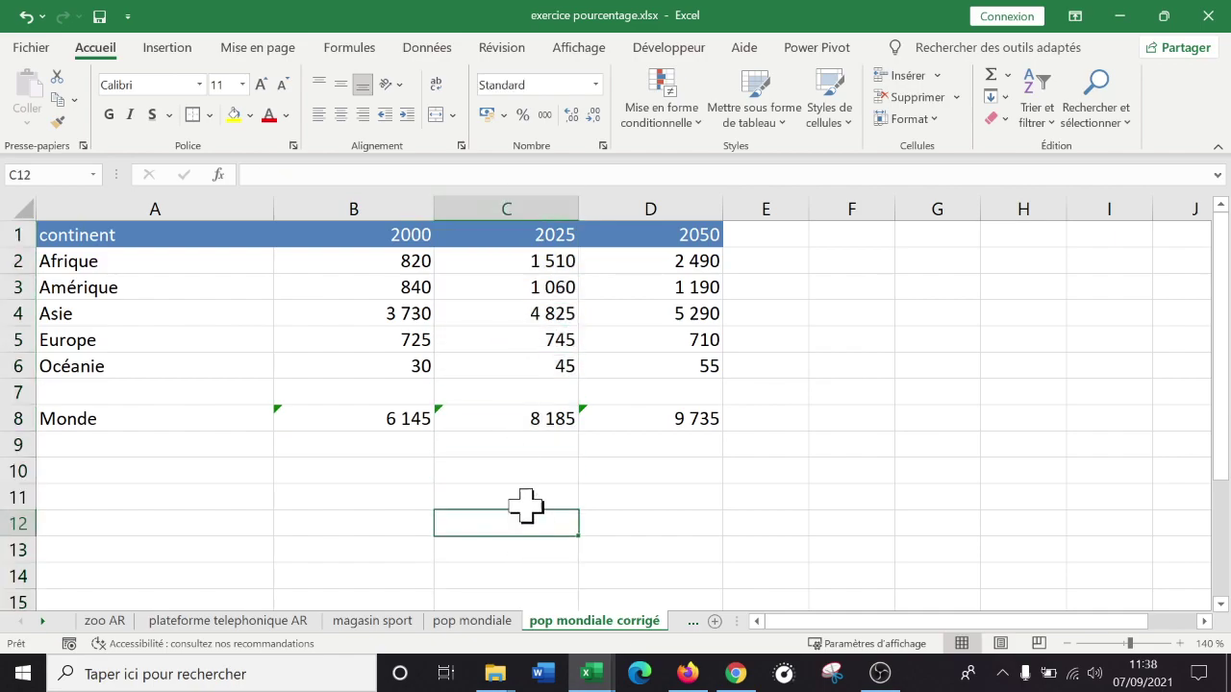
click(505, 187)
right_click(505, 191)
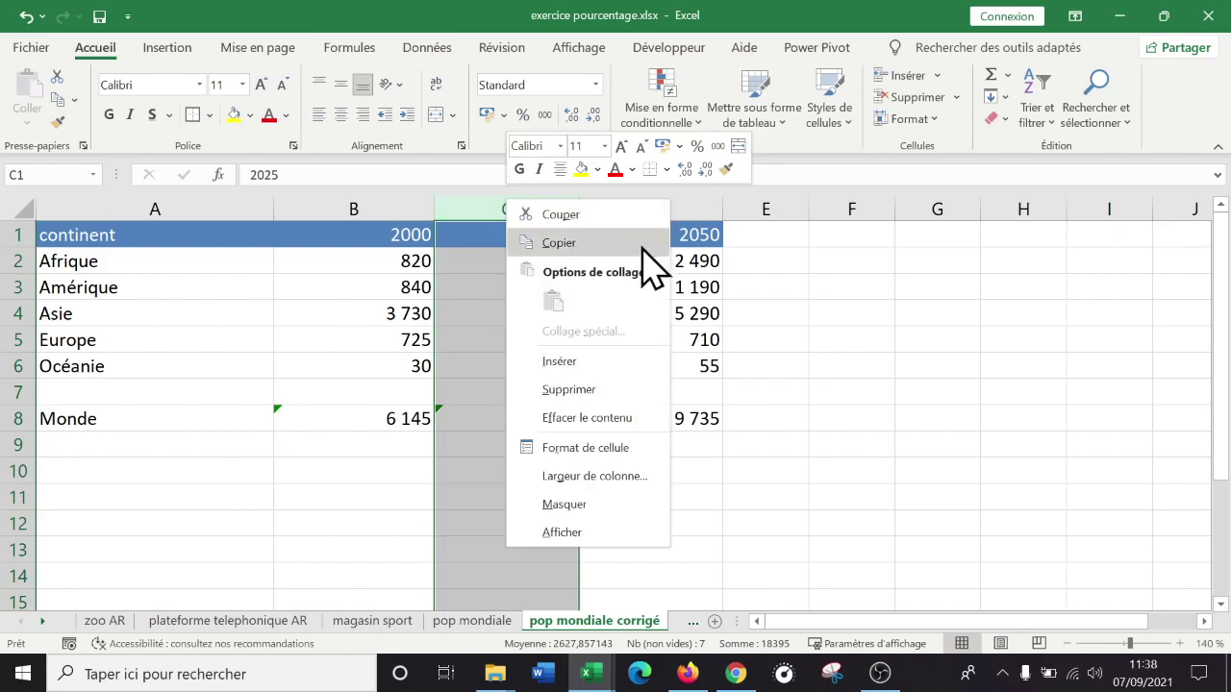
click(593, 362)
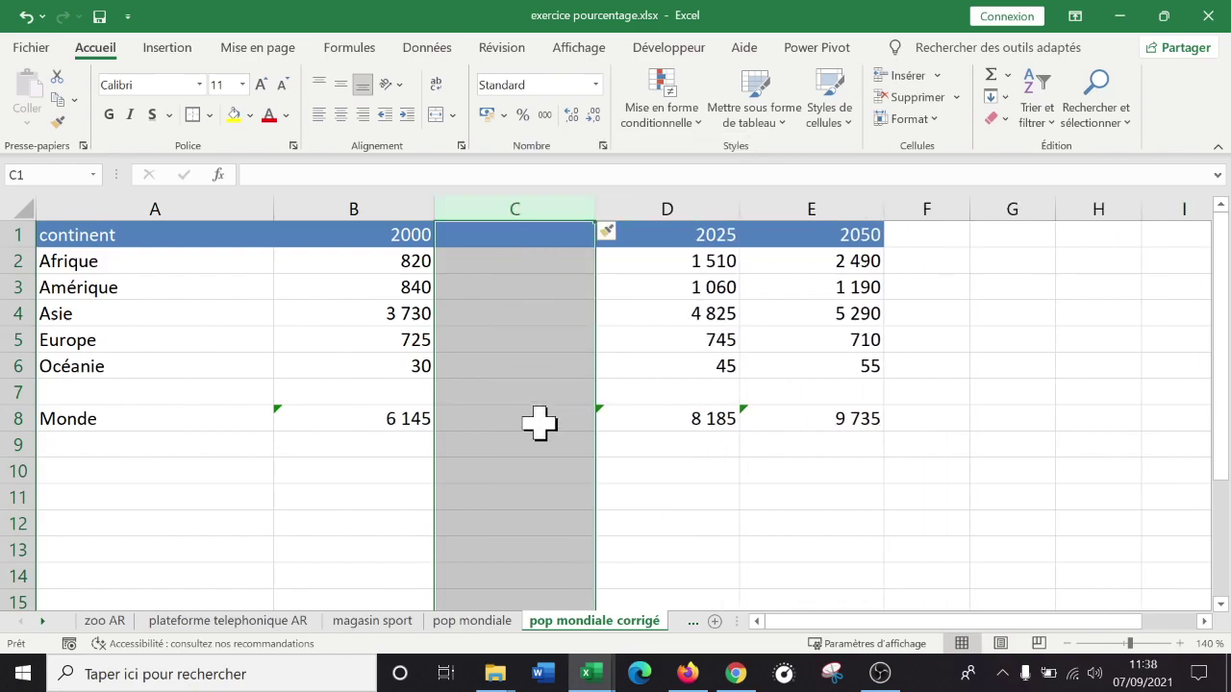
Enter the header "% de la population mondiale" in C1 and wrap its text within the cell
click(522, 239)
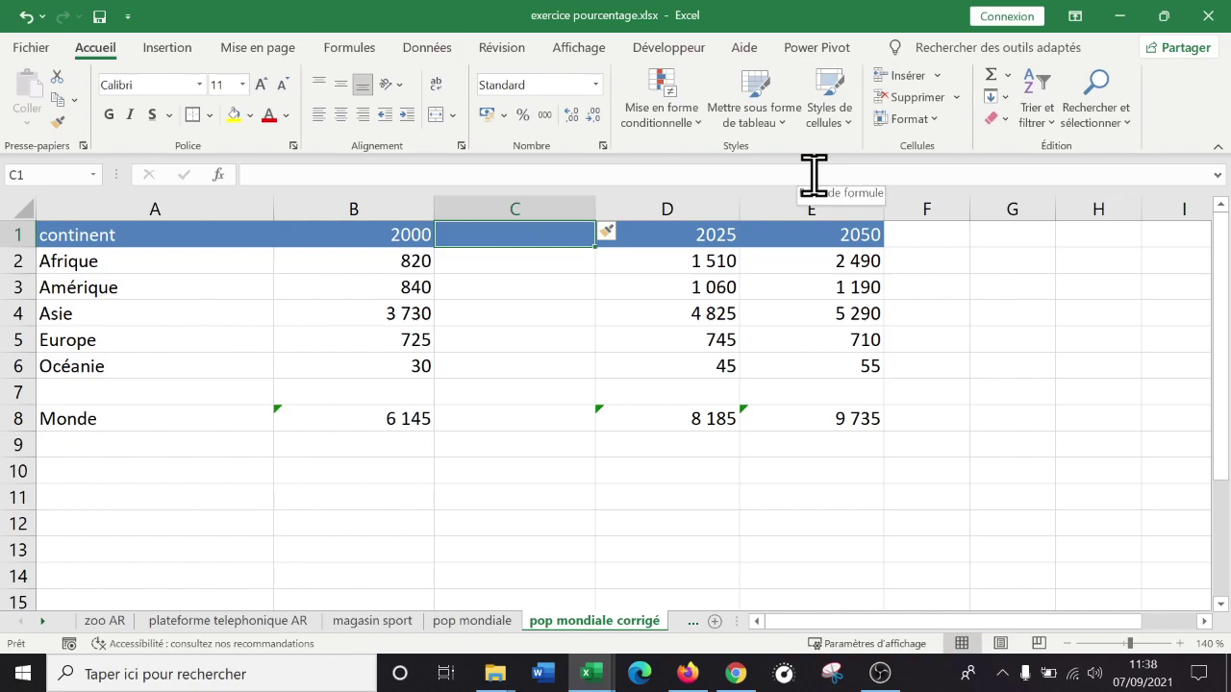
text(%d)
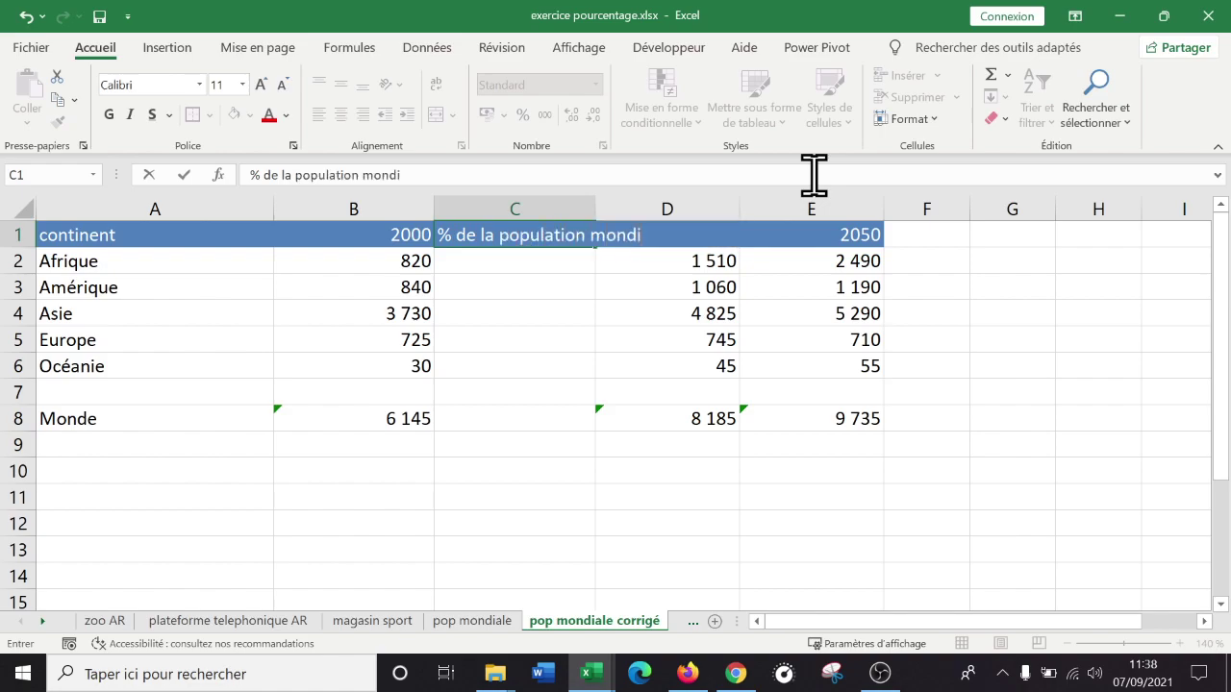
text(ale)
key(Return)
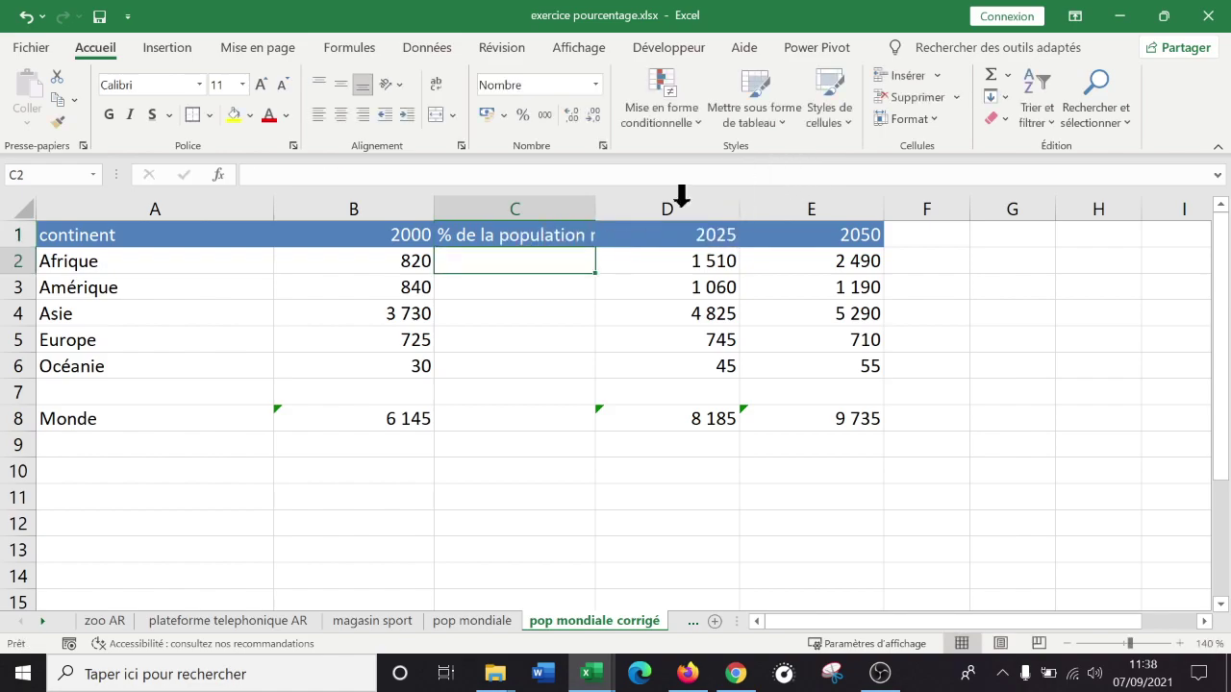
click(550, 232)
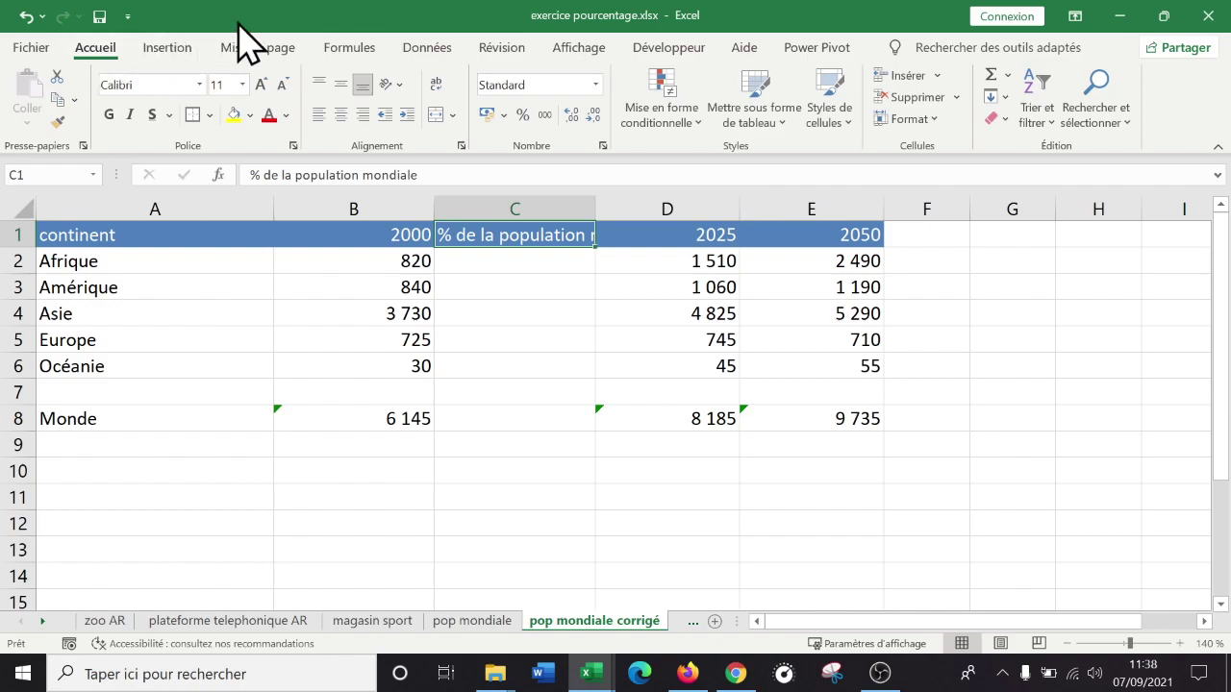
click(437, 85)
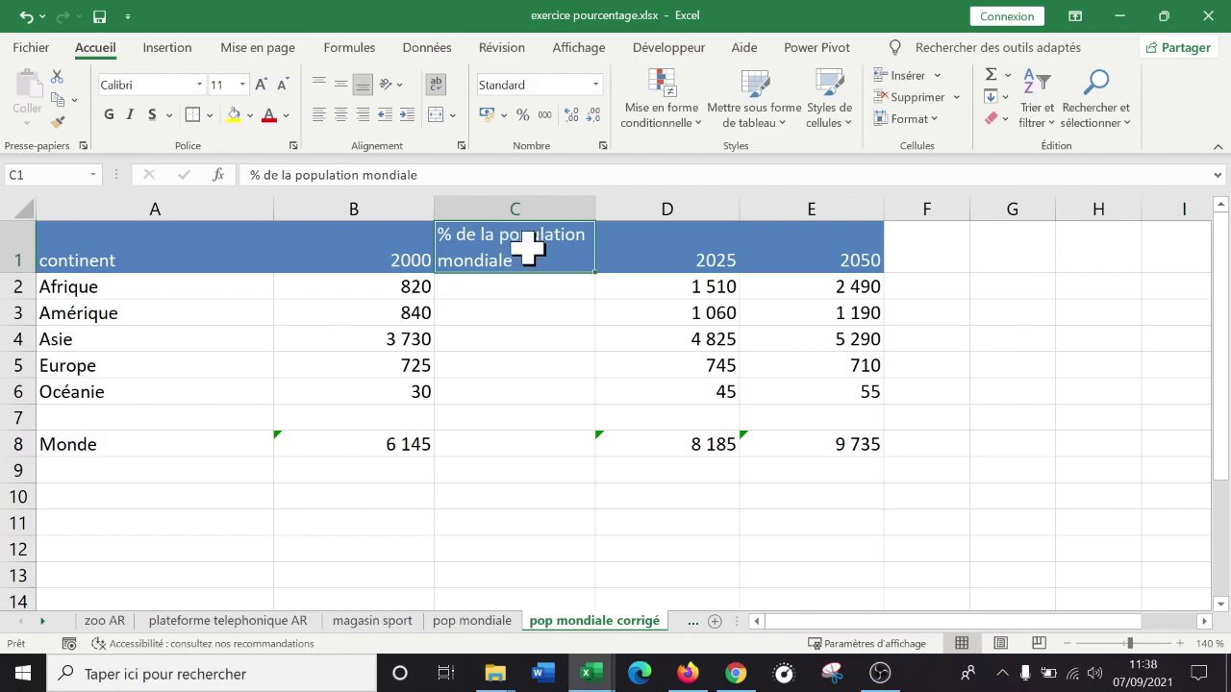
In the cell format settings for C1, set both horizontal and vertical text alignment to Centré, keeping automatic text wrapping on
right_click(525, 252)
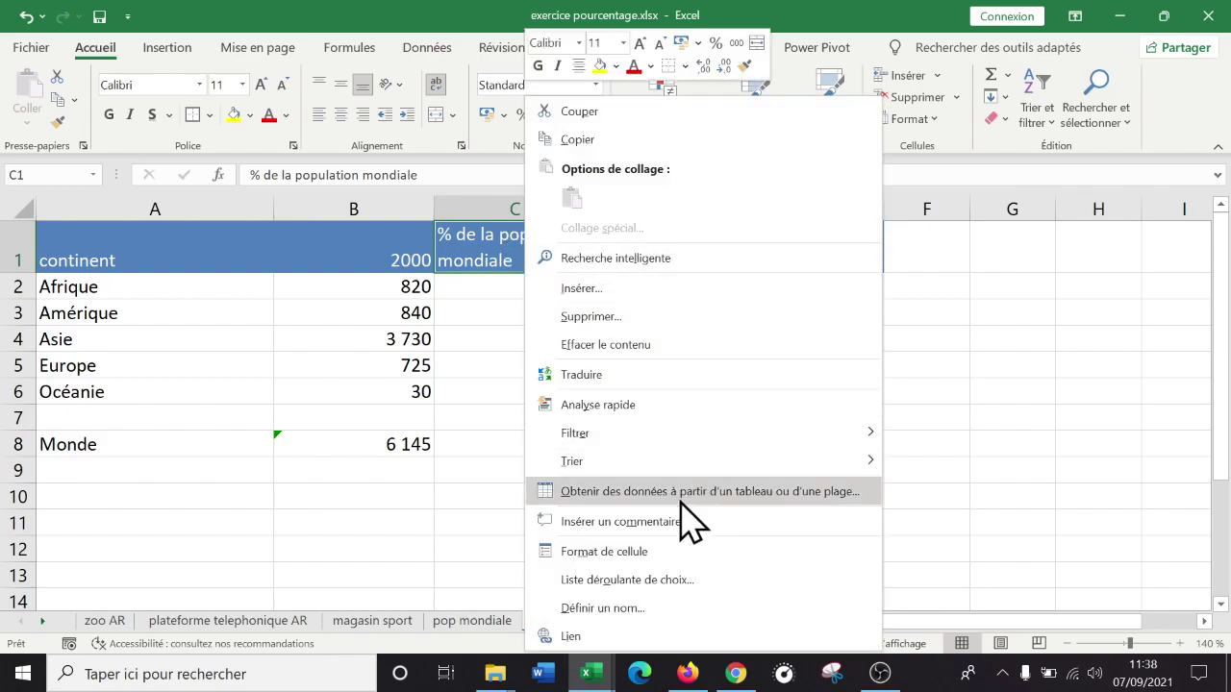
click(640, 552)
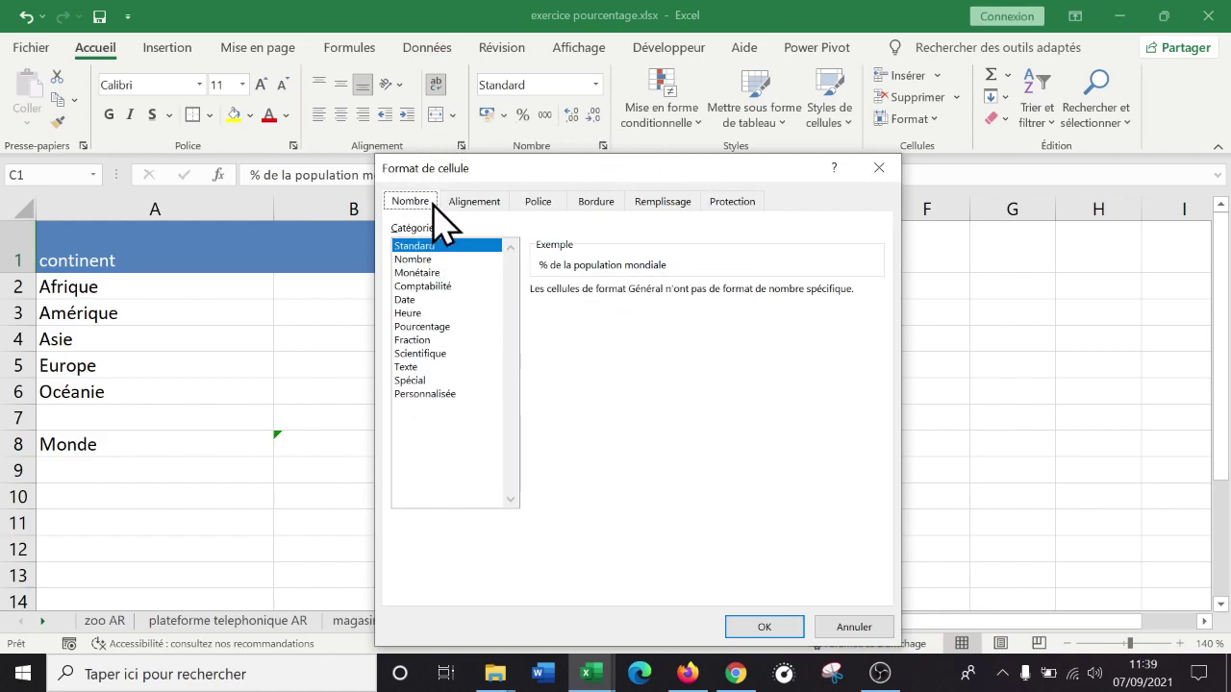
click(481, 204)
click(536, 204)
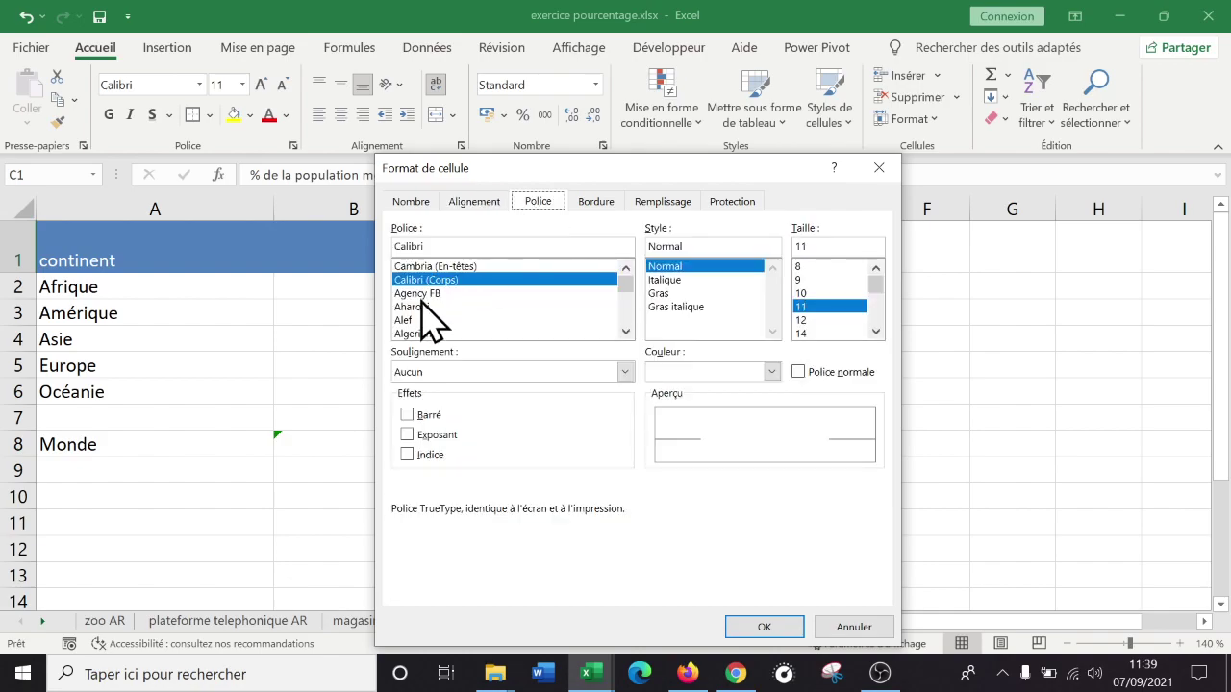
click(593, 202)
click(656, 203)
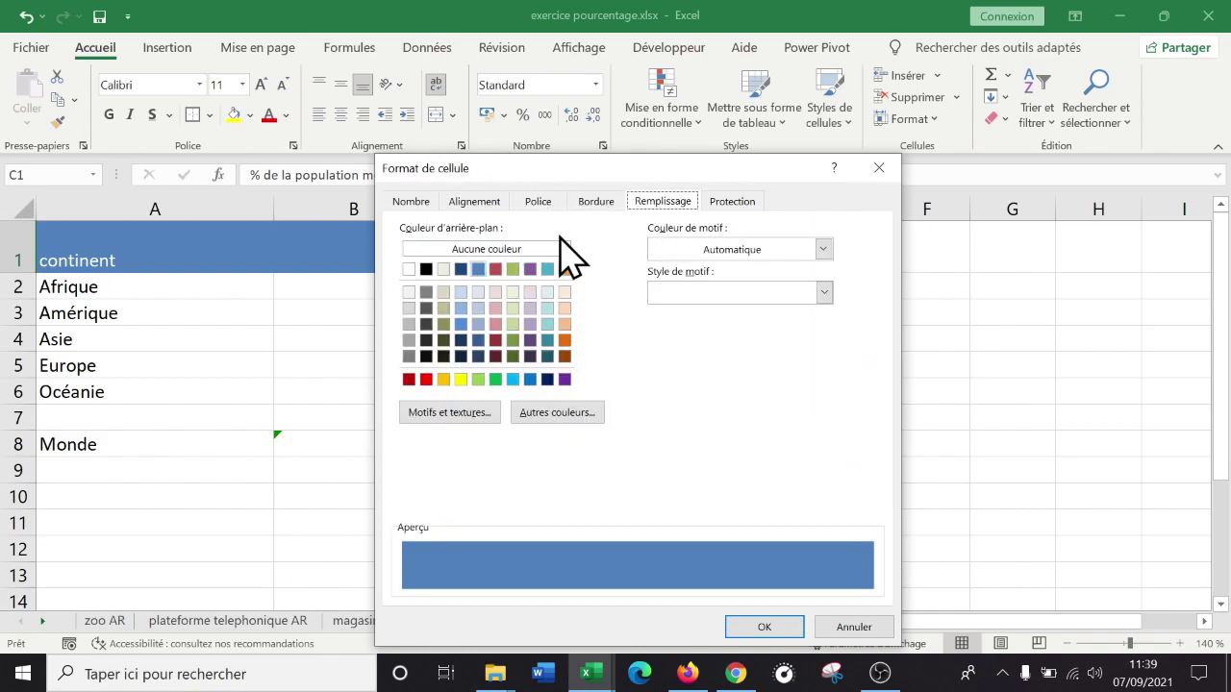
click(480, 205)
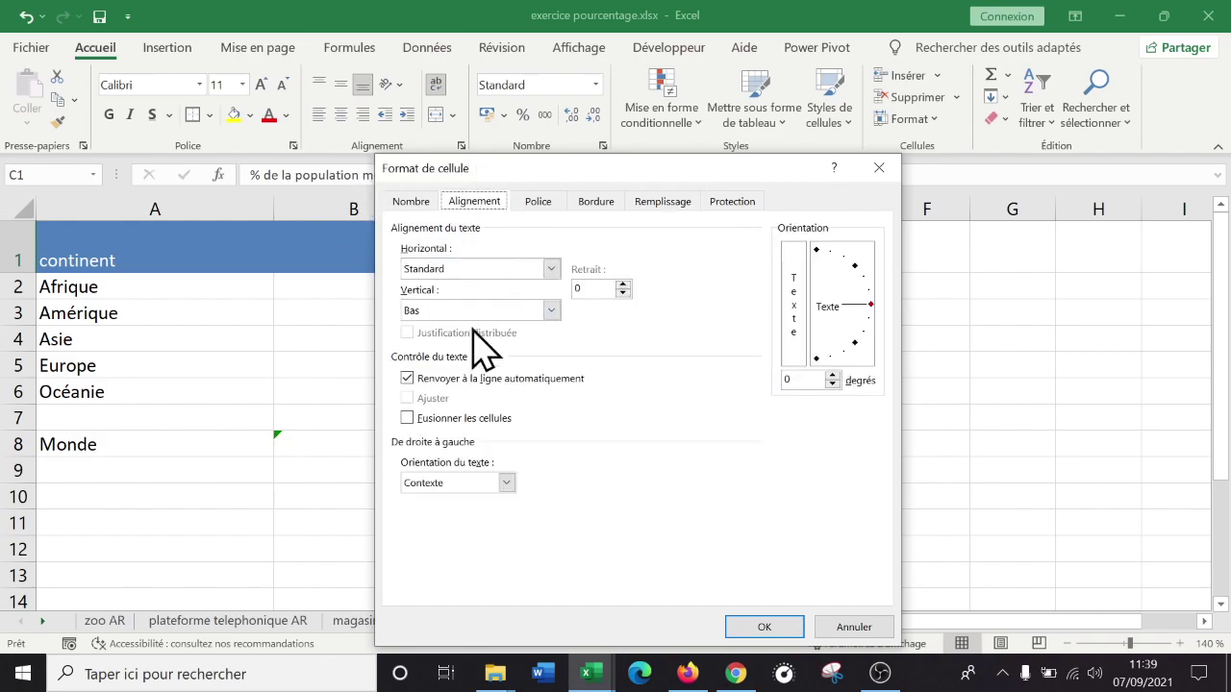
click(407, 380)
click(407, 380)
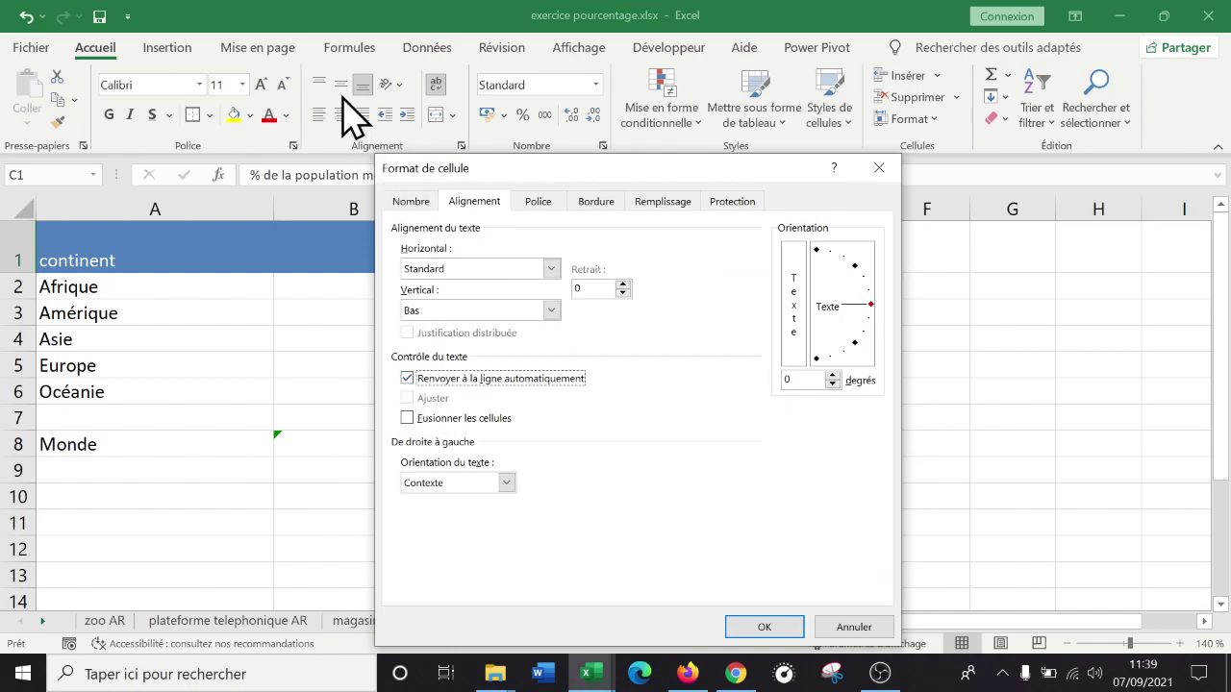
click(486, 269)
click(454, 314)
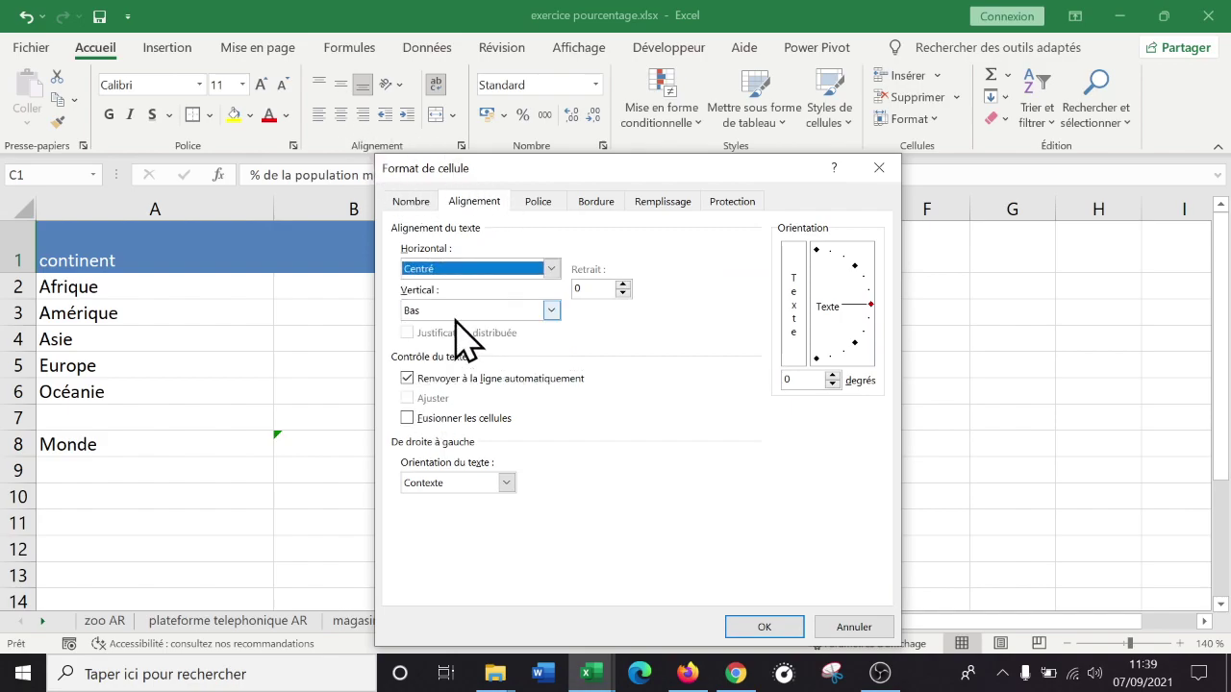
click(472, 309)
click(459, 342)
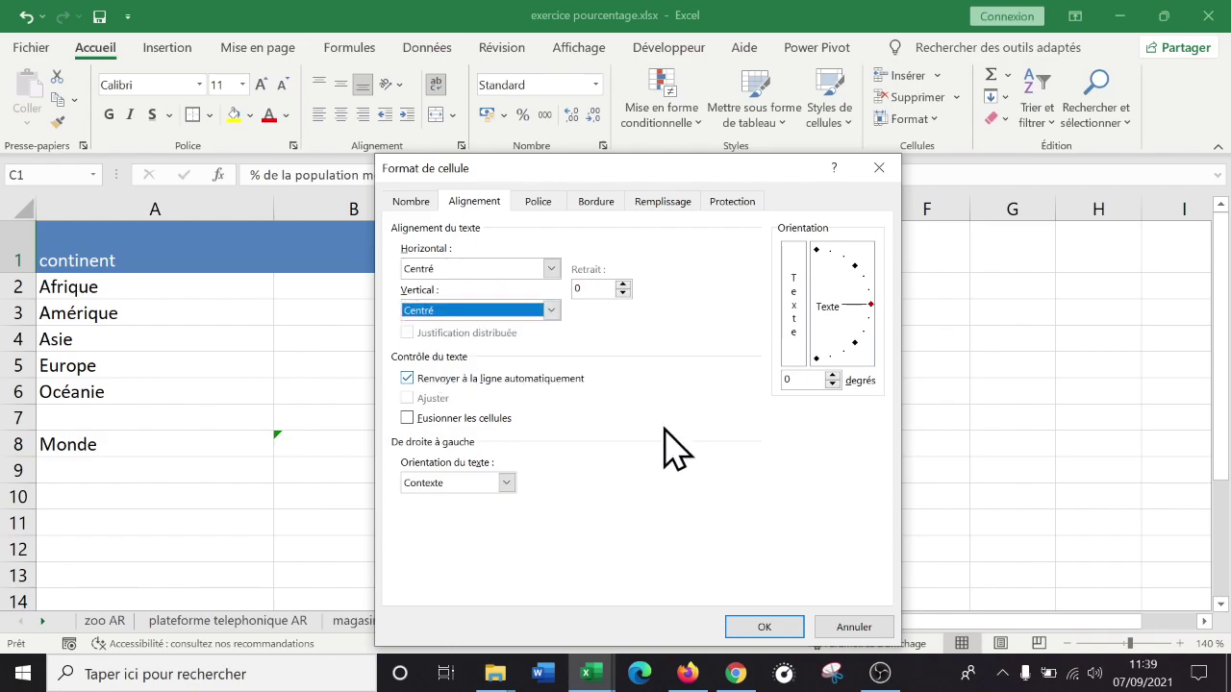
click(762, 627)
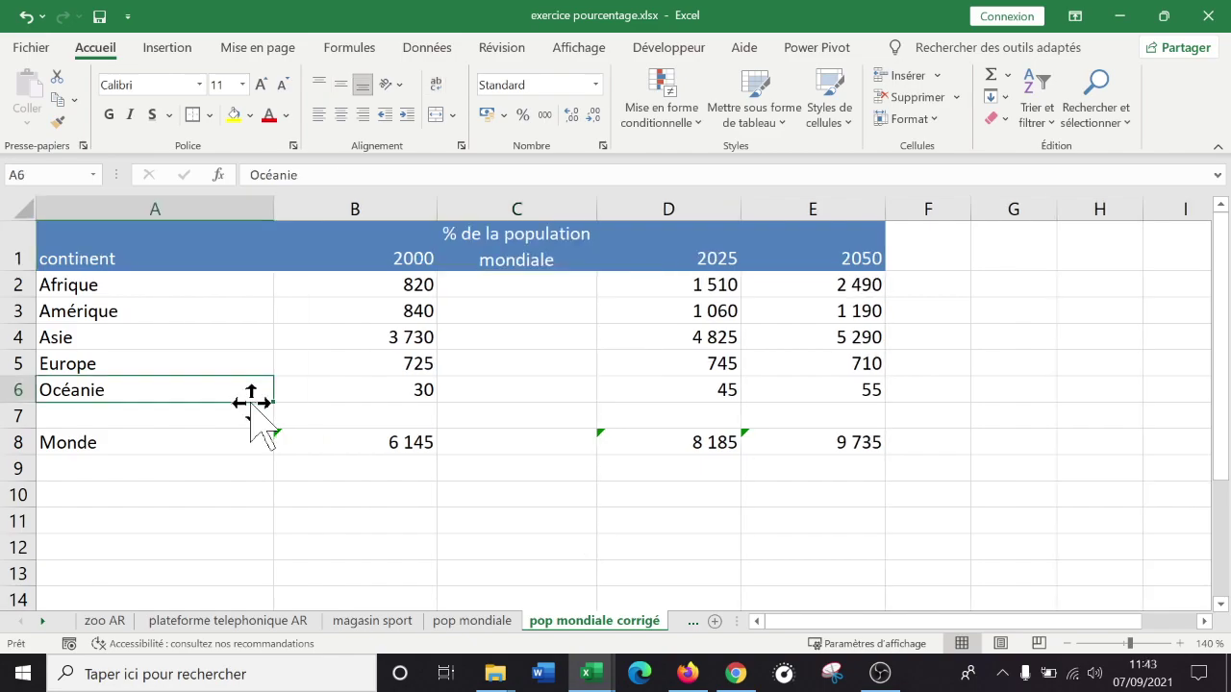
Centre all of header row 1 vertically and horizontally, and left-align the "continent" header in A1
click(509, 368)
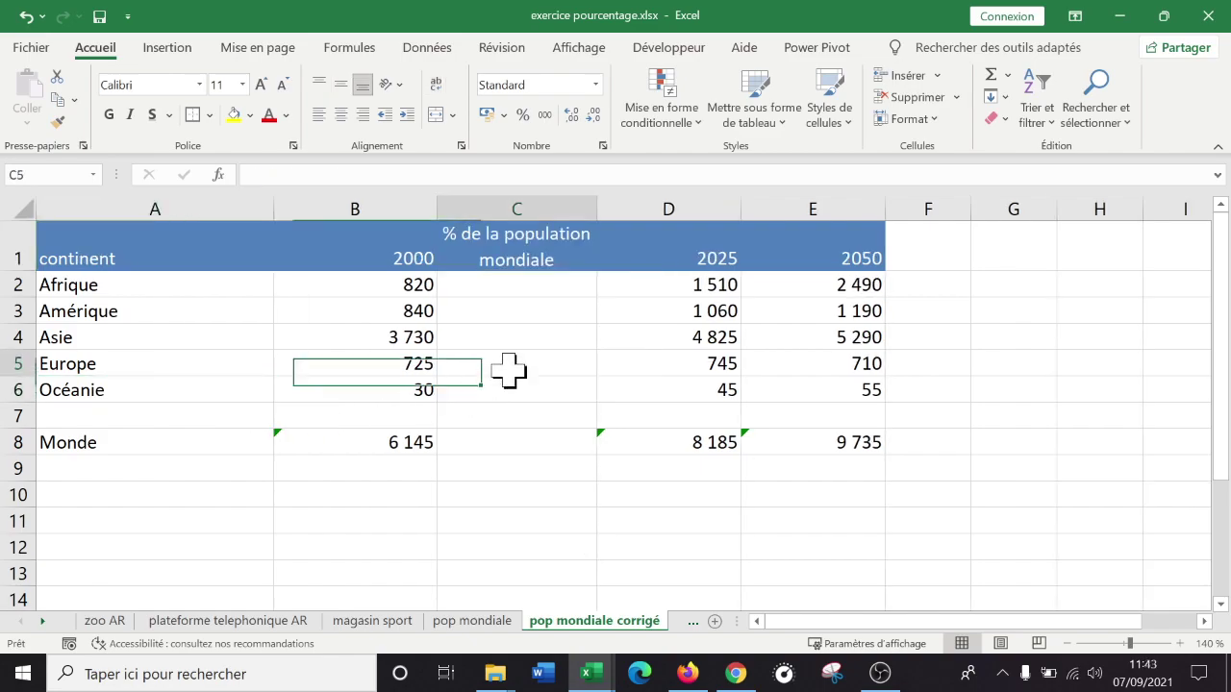
click(503, 241)
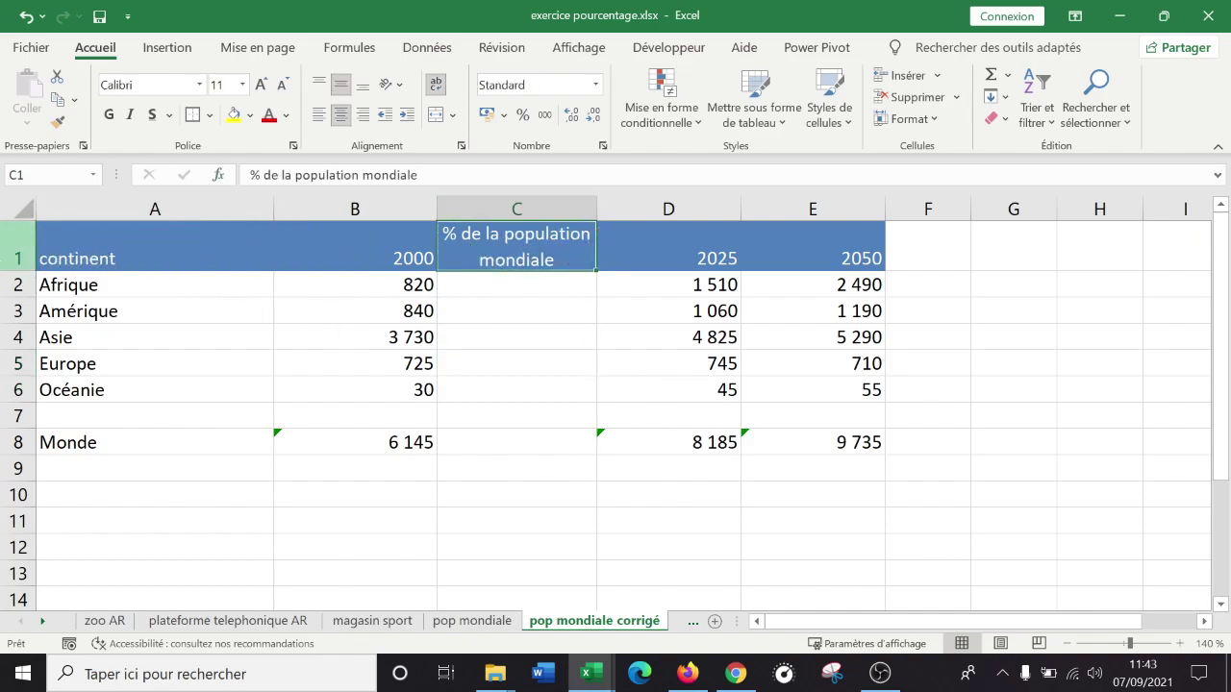
click(6, 252)
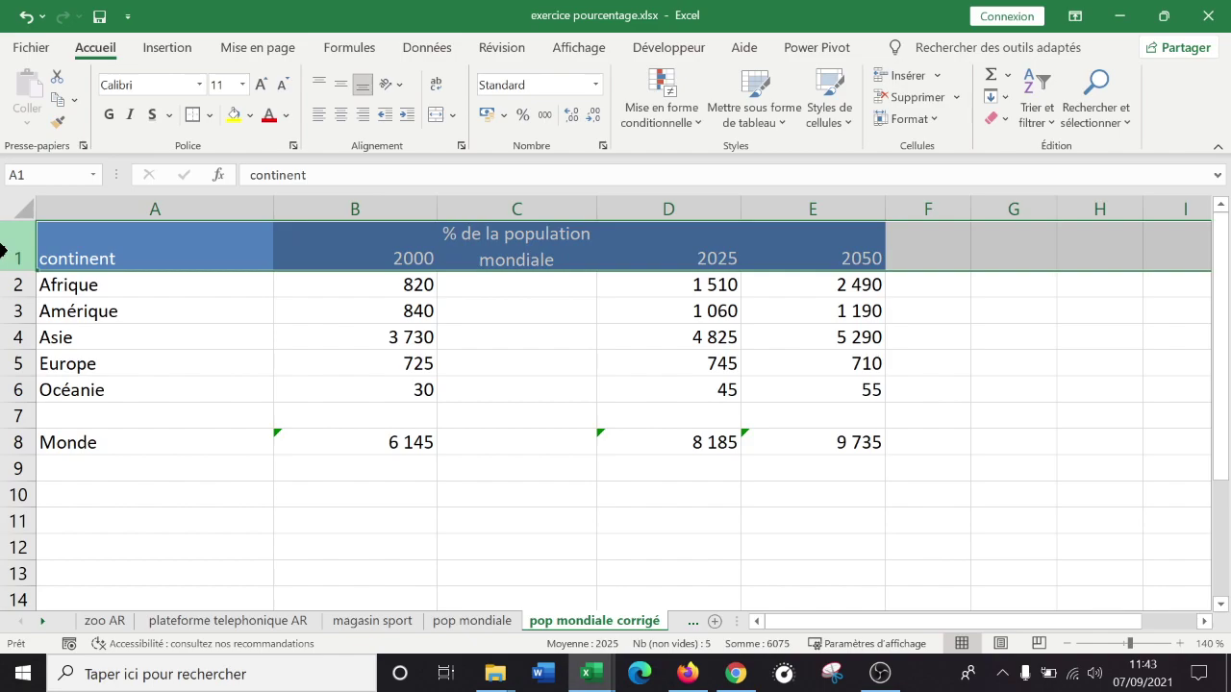
click(339, 84)
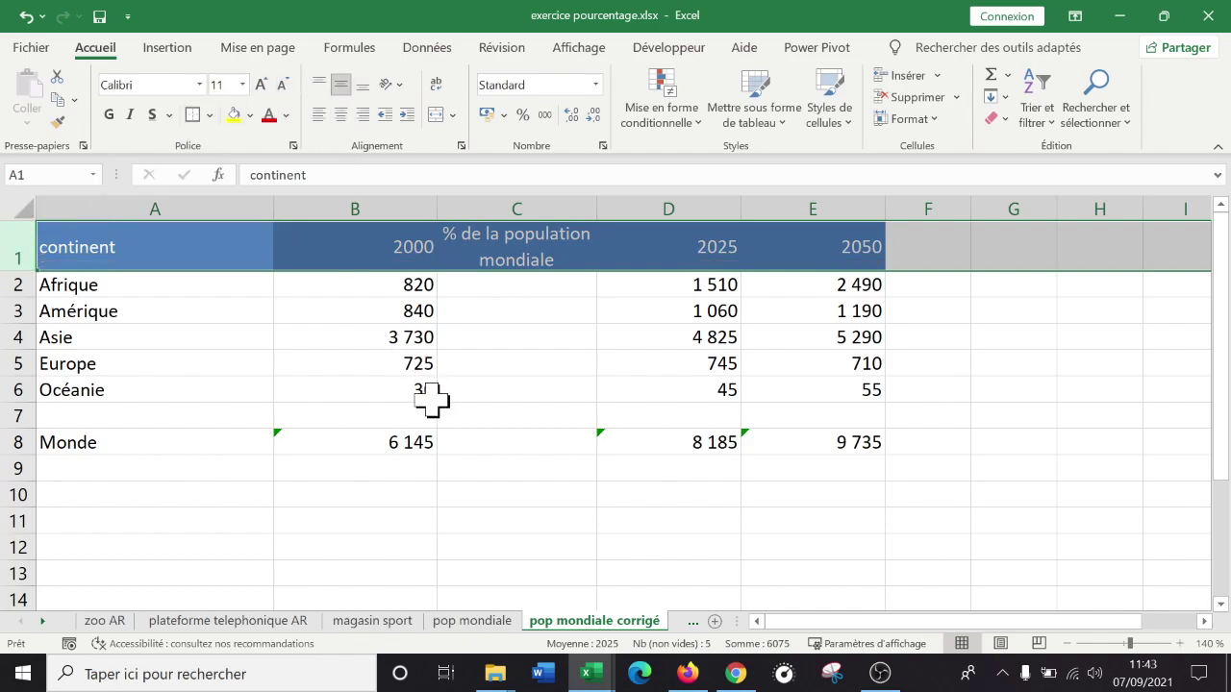
click(340, 114)
click(109, 244)
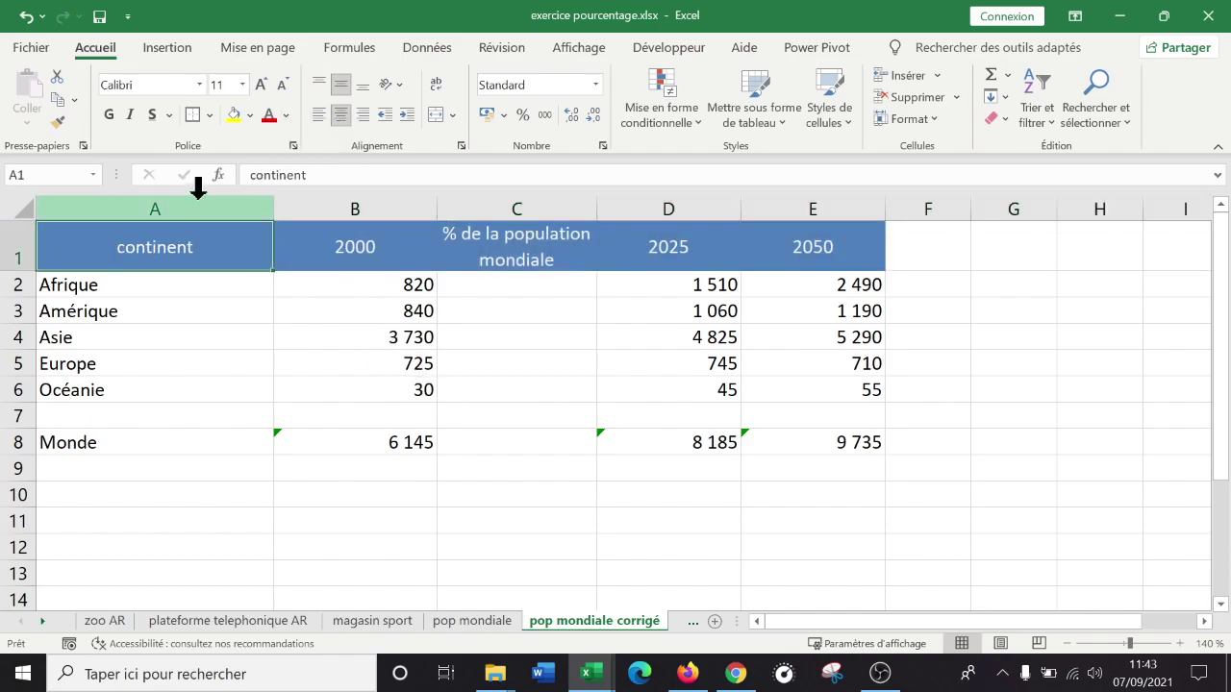
click(318, 115)
click(361, 393)
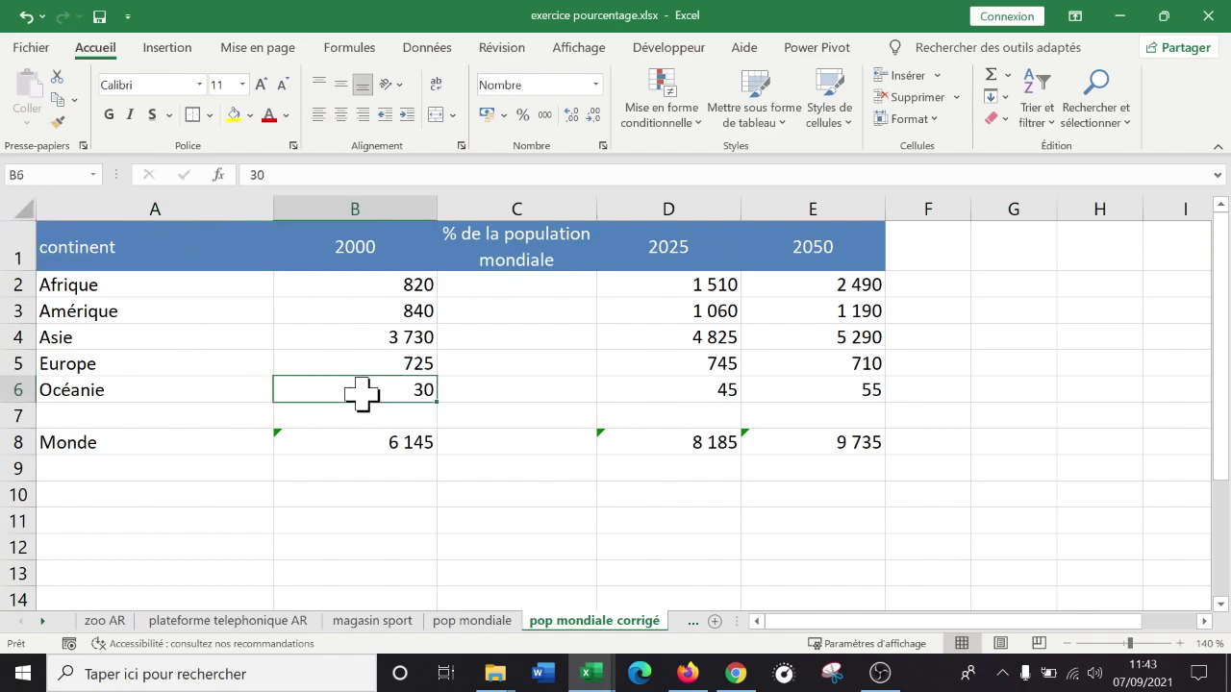
Enter the formula =B2/B8 in C2 and format the cell as a percentage with one decimal
click(535, 288)
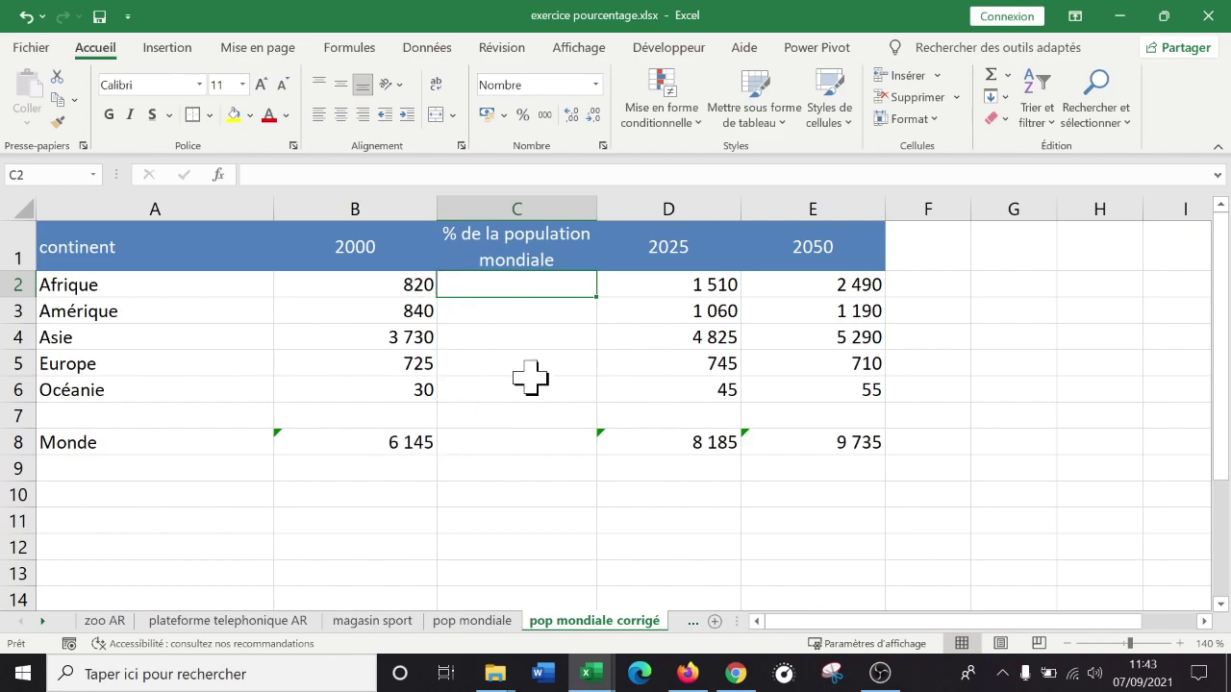
text(=)
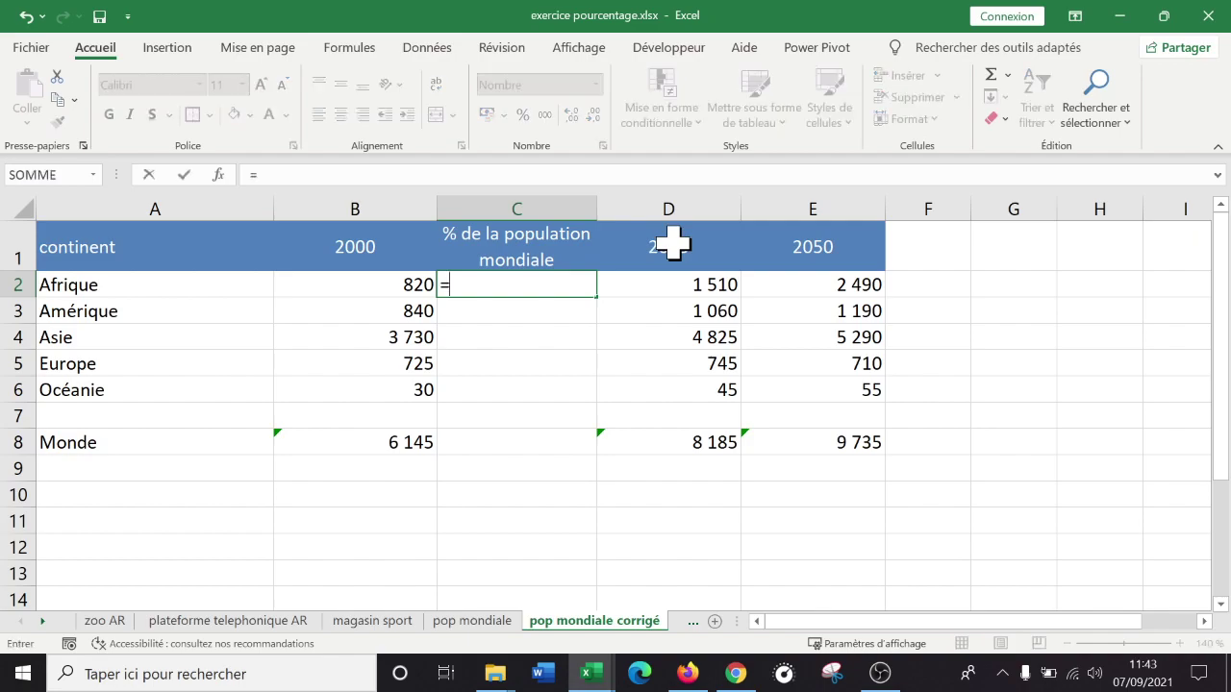
click(407, 284)
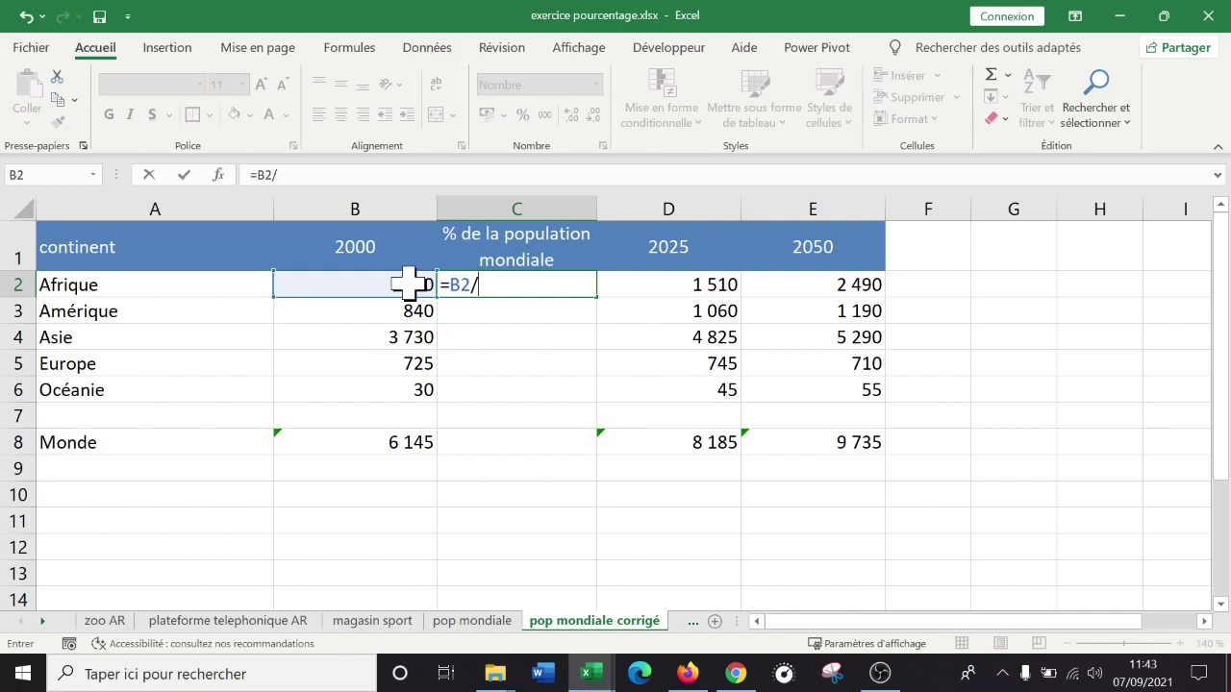
click(383, 444)
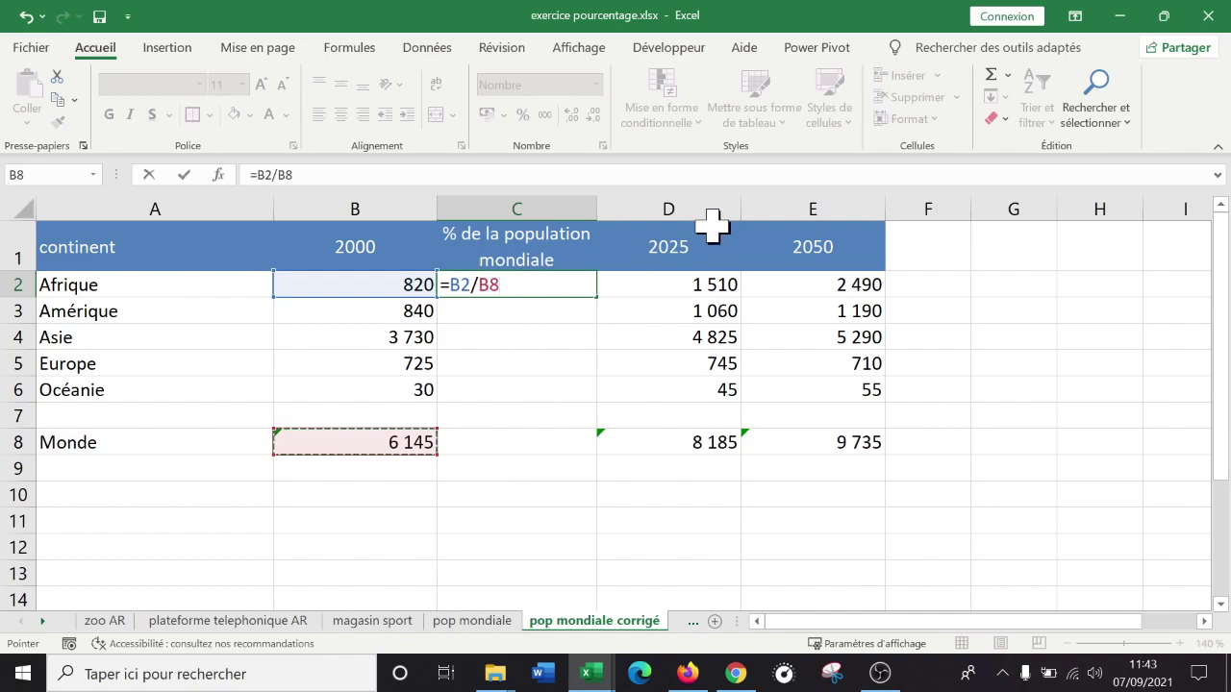
key(Return)
click(535, 283)
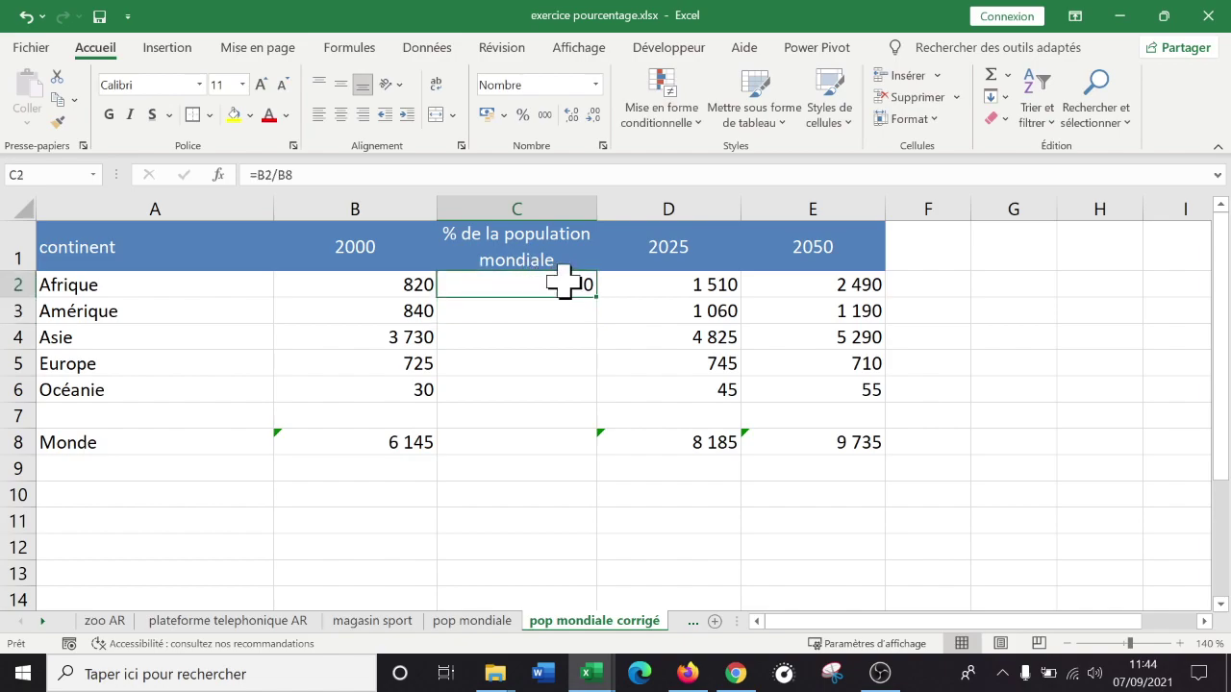
click(522, 115)
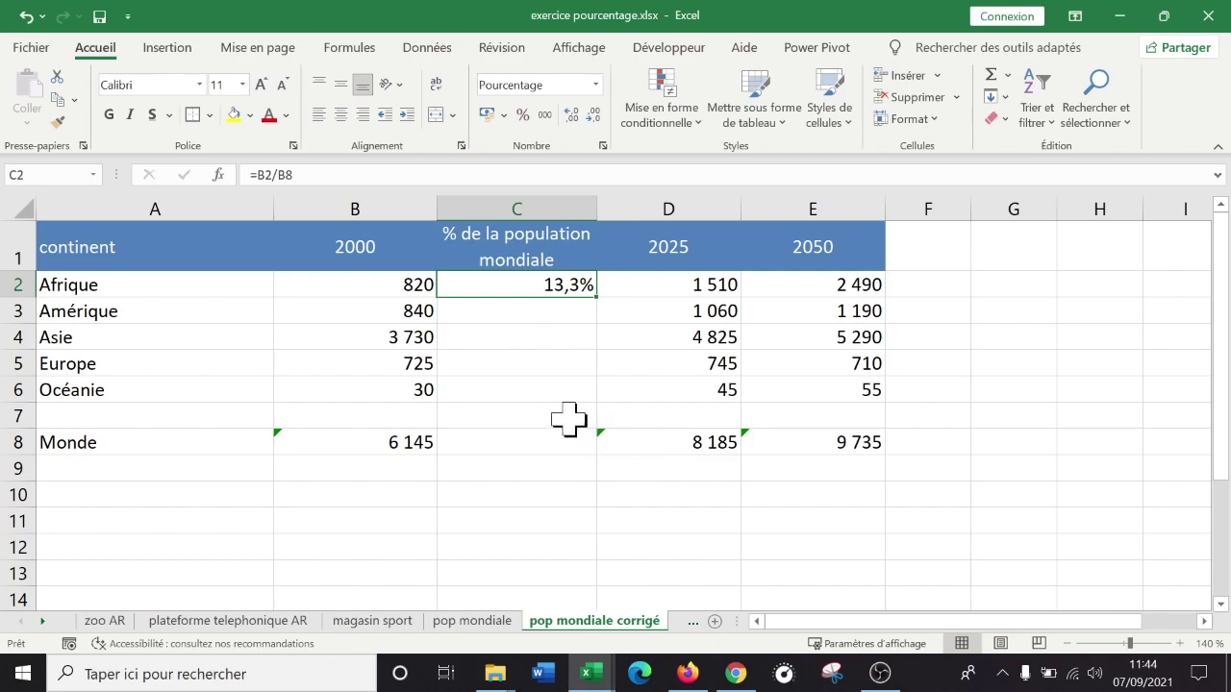
Examine the formula in C2 and the cells it references, comparing it with the empty cells below
double_click(572, 285)
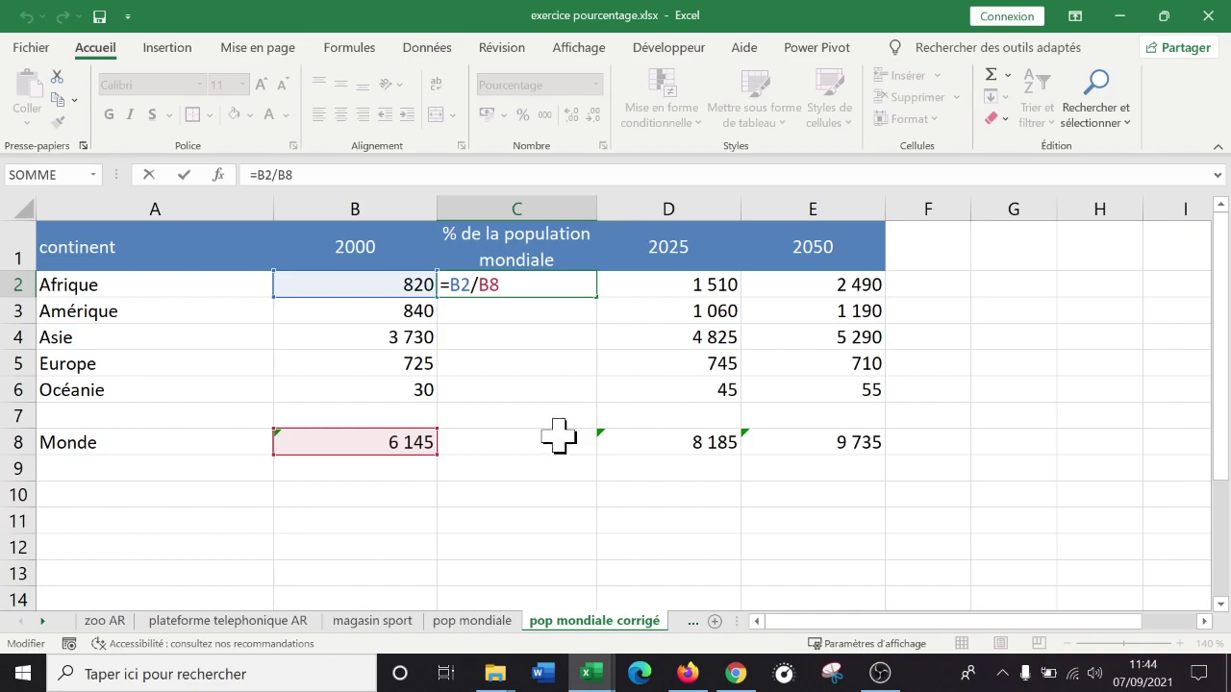
key(Return)
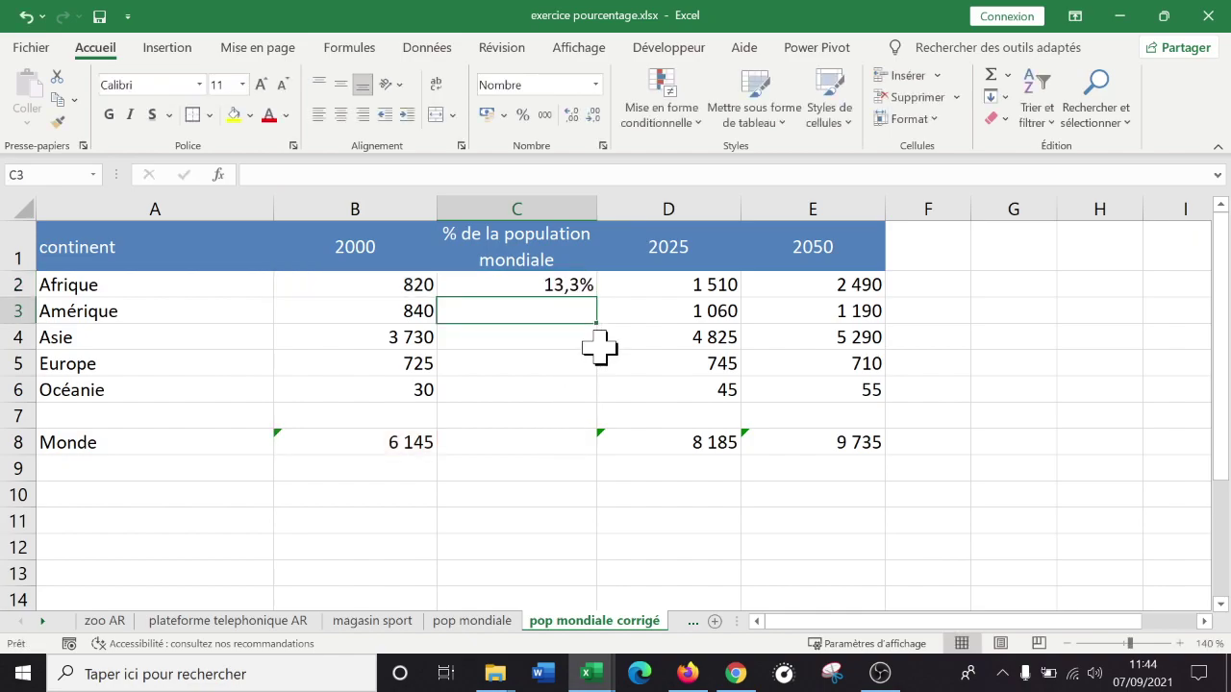
click(560, 285)
click(566, 307)
click(561, 337)
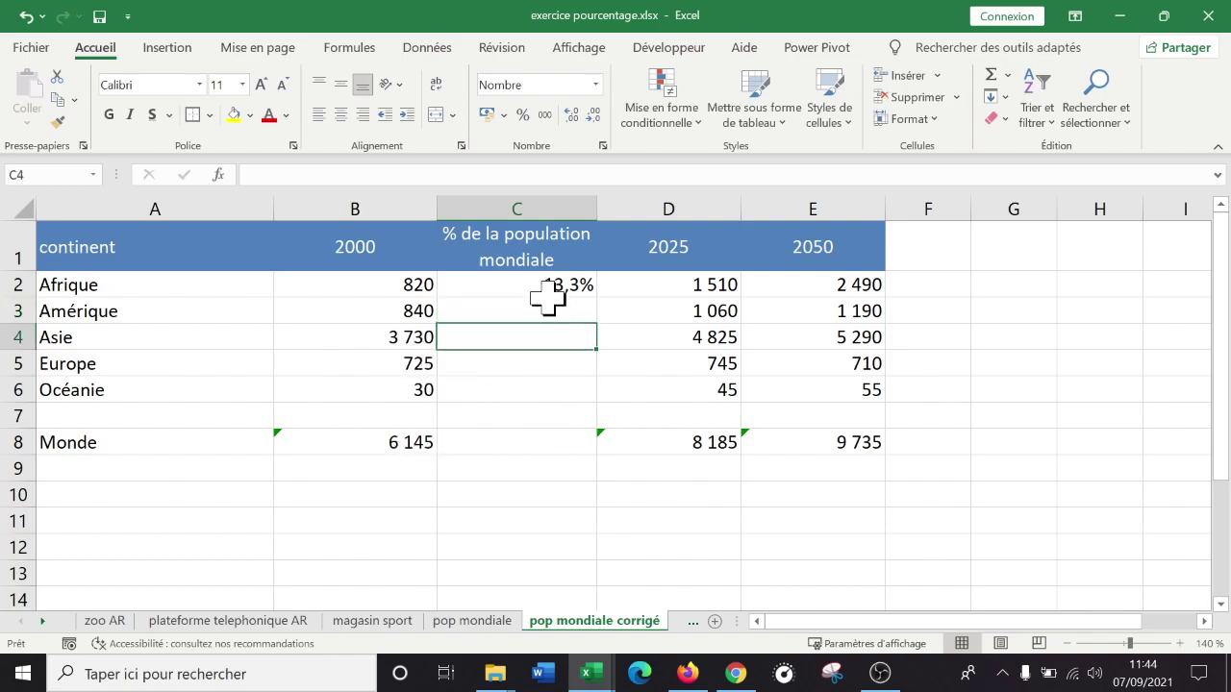
click(549, 285)
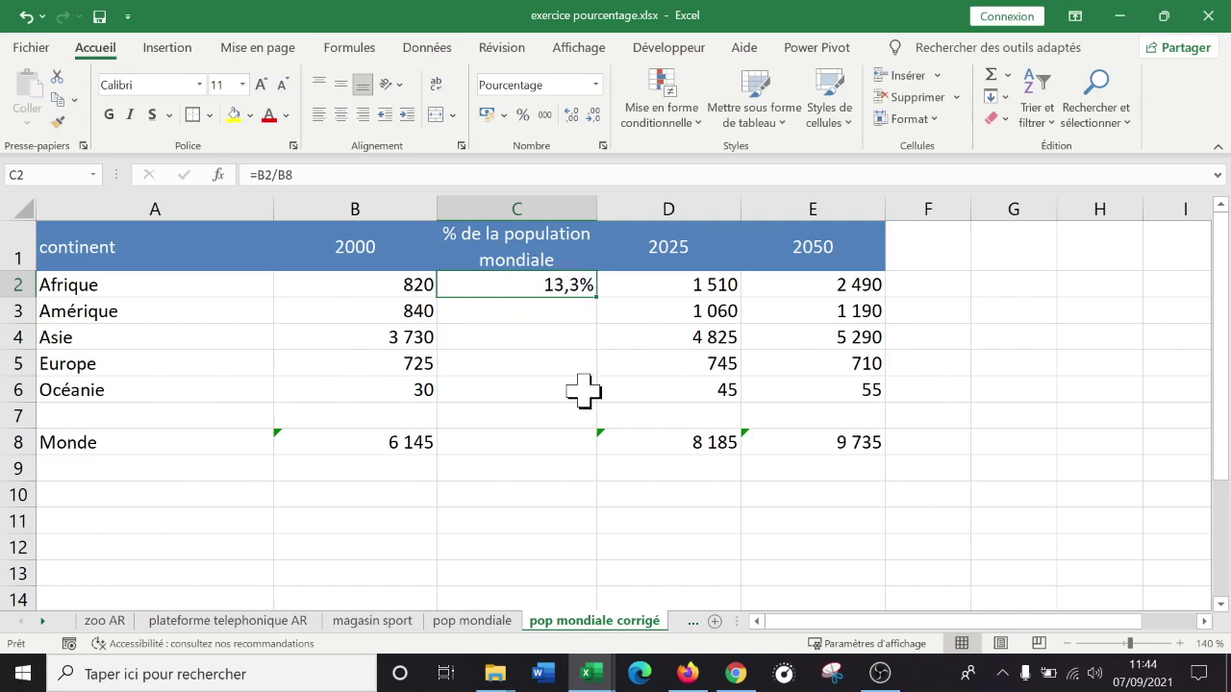
Try to fill the formula =B2/B8 from C2 down to C6
double_click(560, 286)
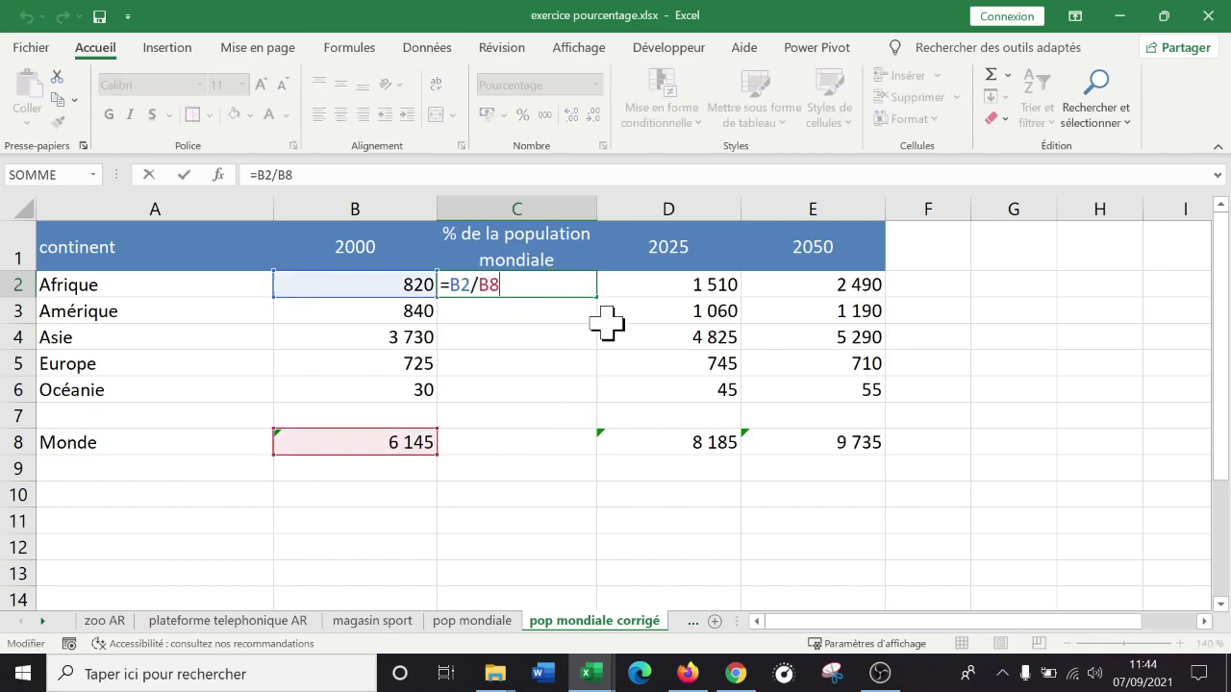
click(593, 327)
click(577, 288)
drag(596, 299, 580, 392)
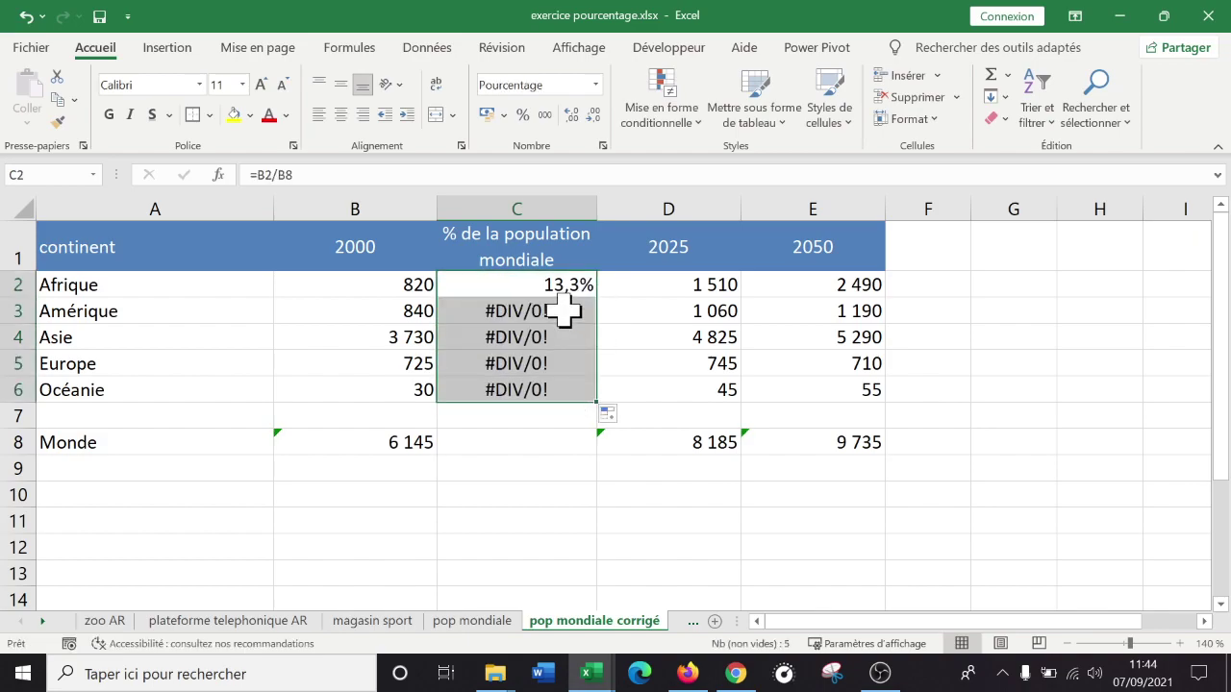
Inspect the copied formulas in C2 through C6 one by one to see which divisor cell each one references
double_click(568, 285)
click(569, 308)
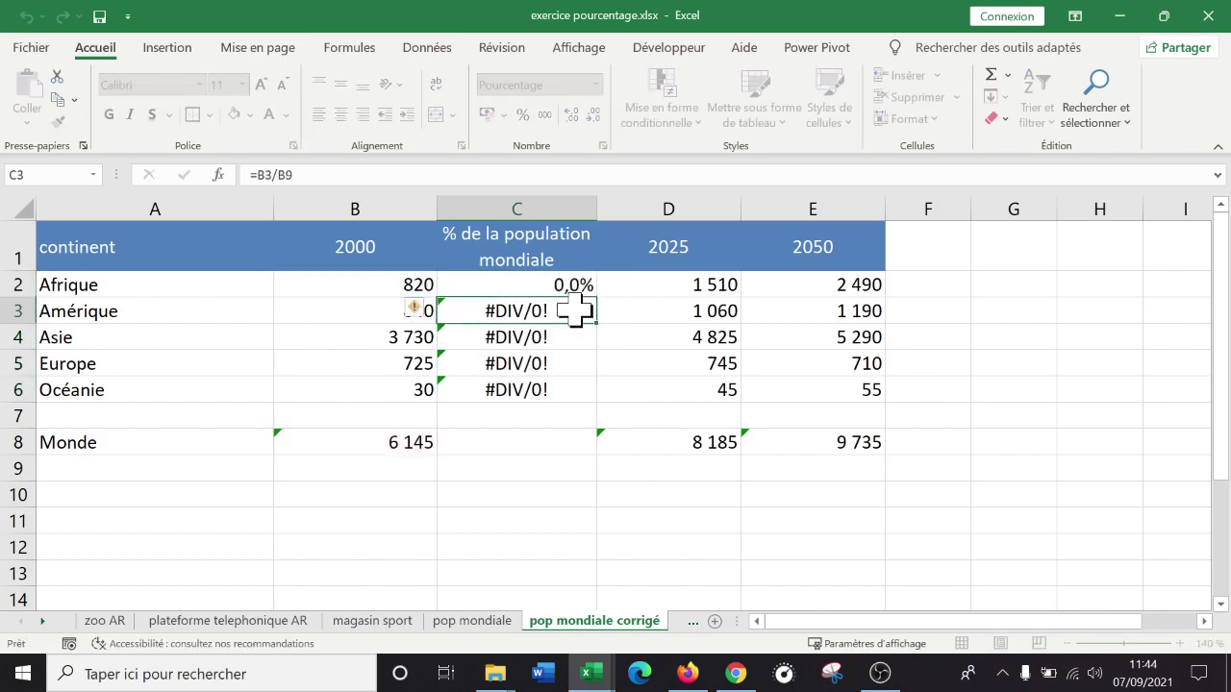
double_click(568, 311)
double_click(574, 336)
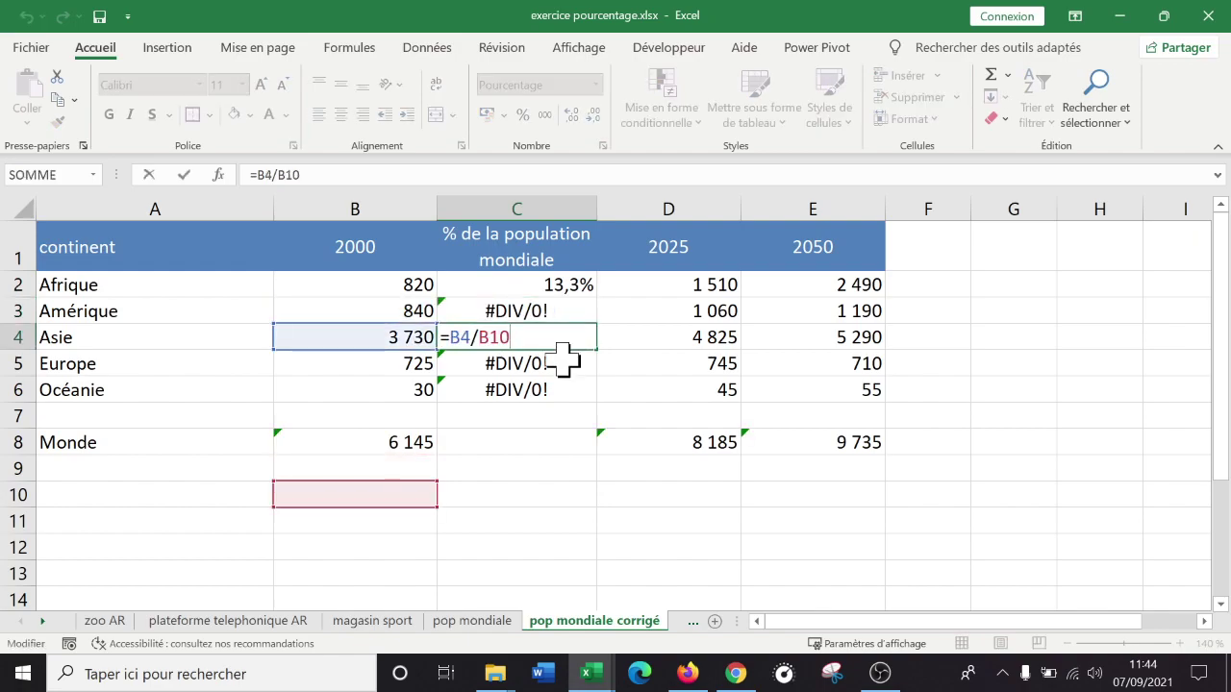
double_click(562, 362)
double_click(551, 388)
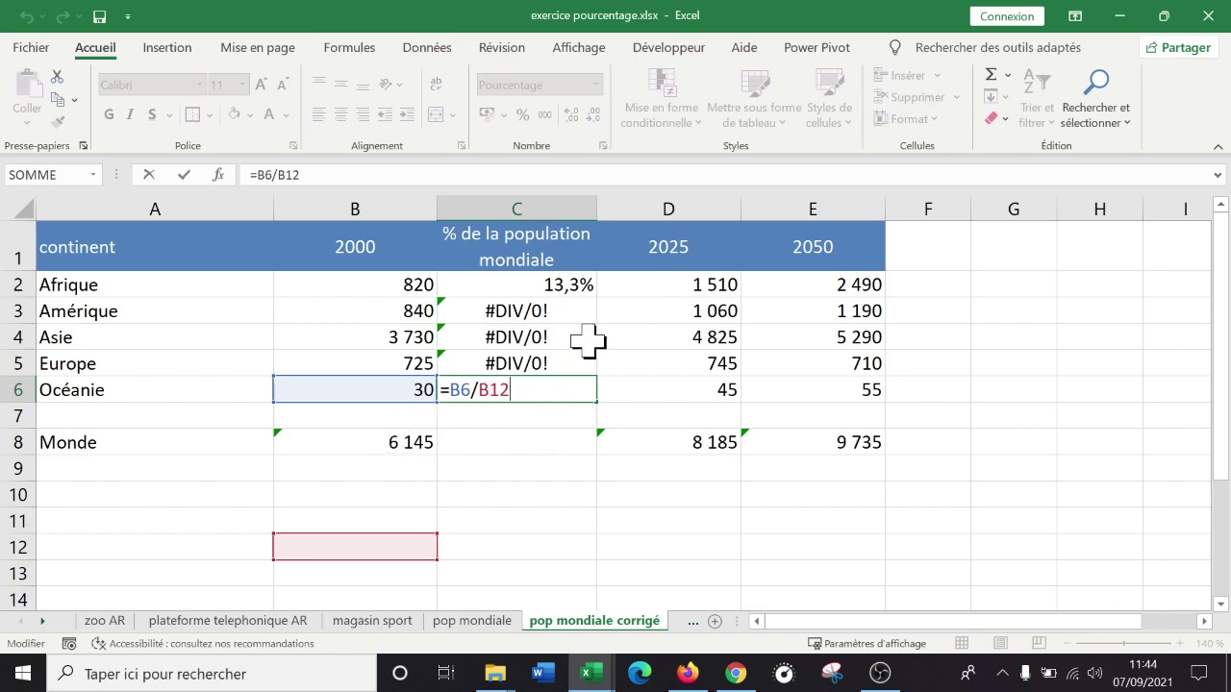
key(Return)
Make the divisor in C2 absolute so the formula is =B2/$B$8, and fill it down to C6
double_click(570, 283)
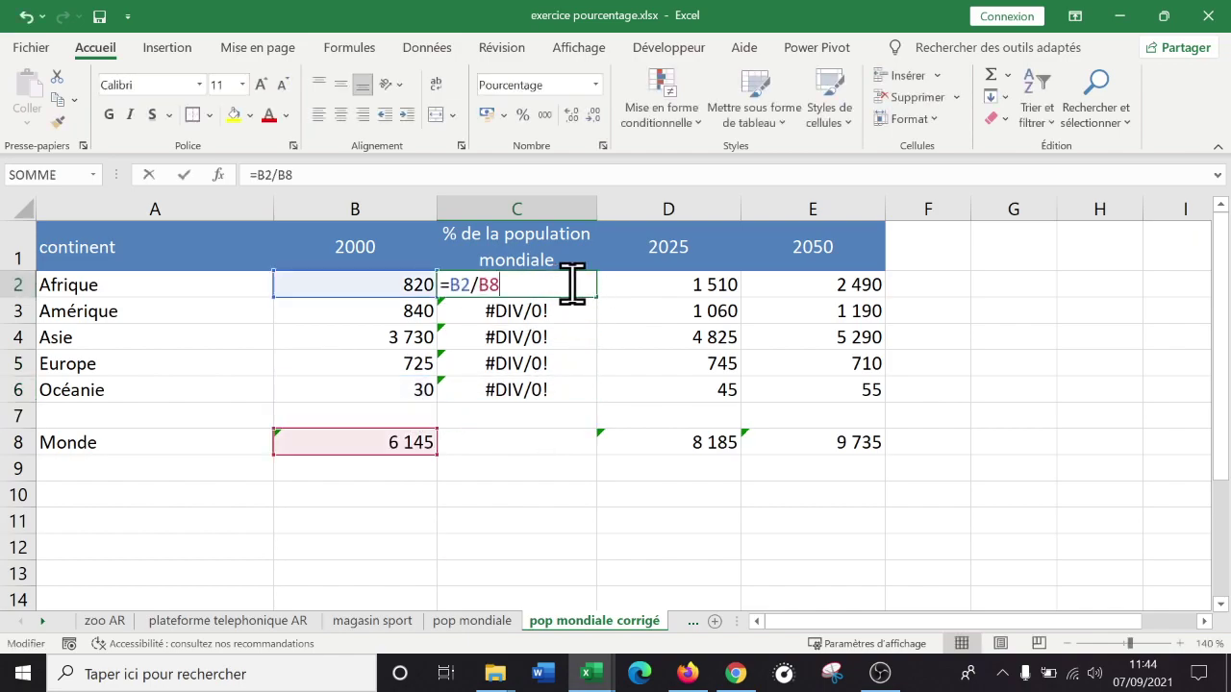
click(478, 284)
text($B$)
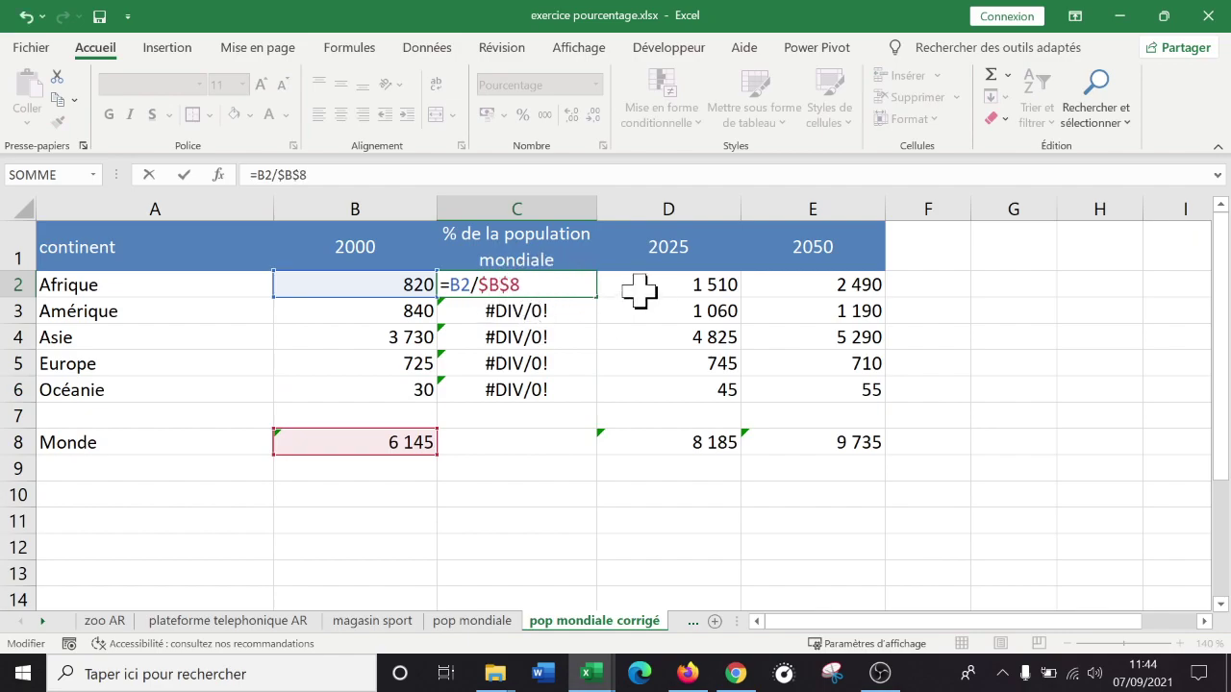
key(Return)
click(580, 287)
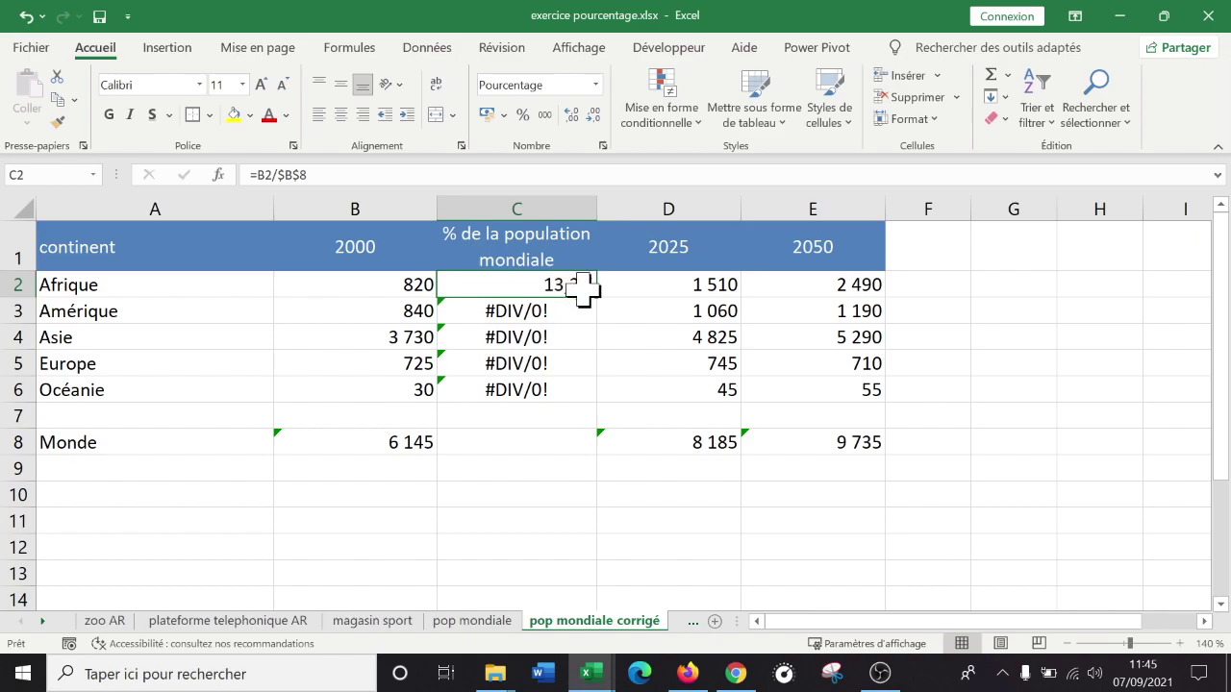
drag(602, 301, 599, 402)
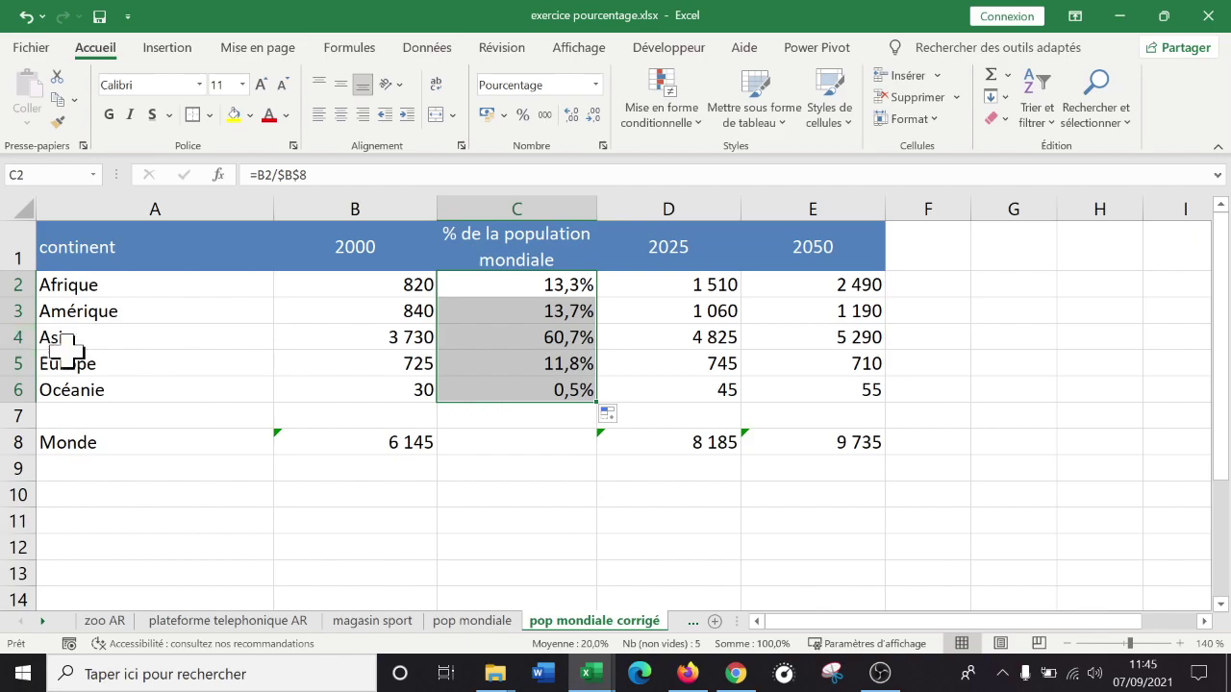
Review the calculated percentages in column C, in particular the share of Asie
click(516, 338)
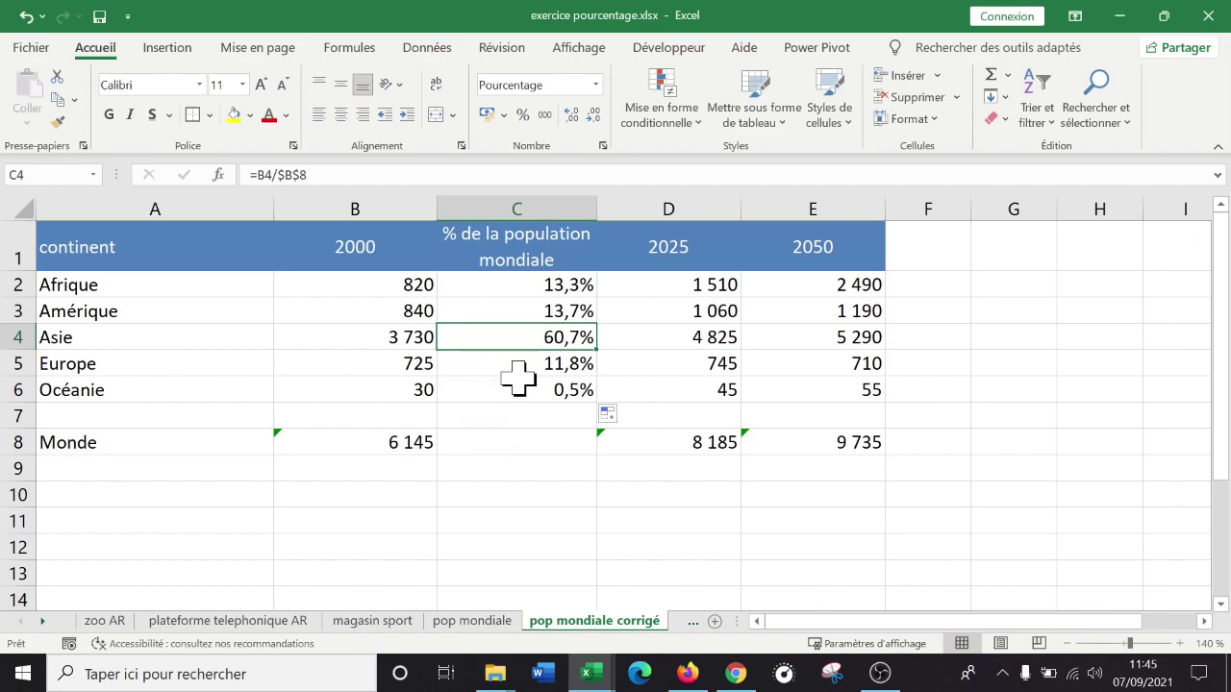
drag(542, 288, 550, 358)
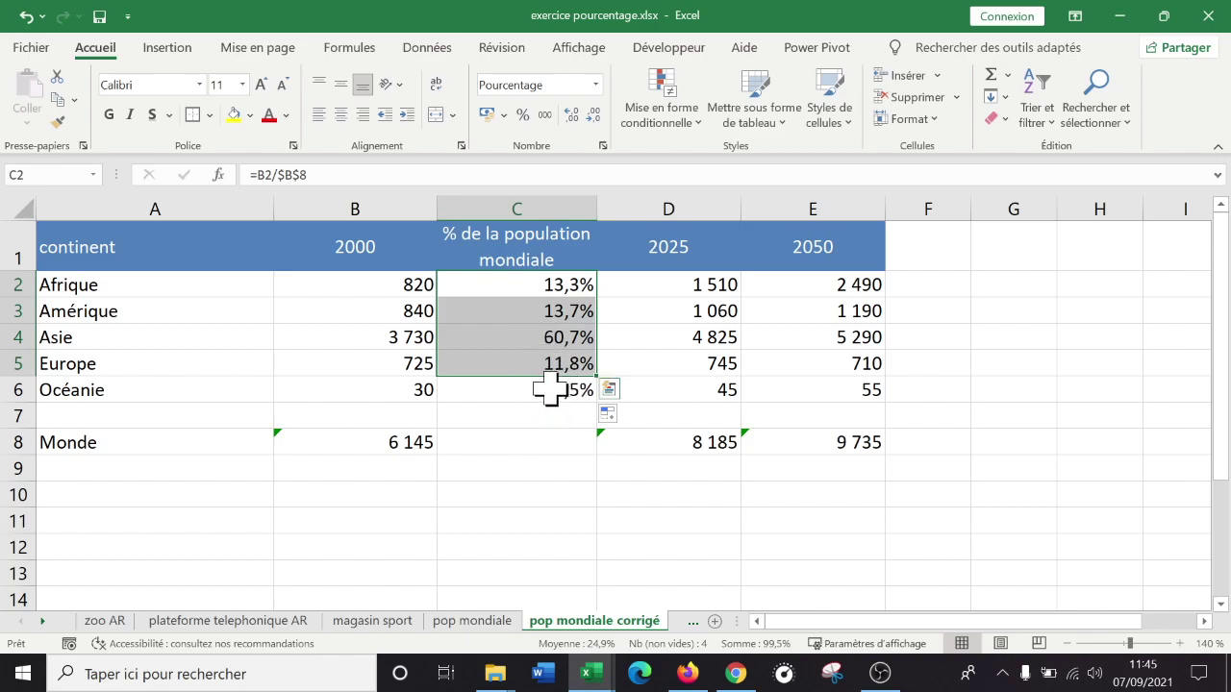
click(538, 339)
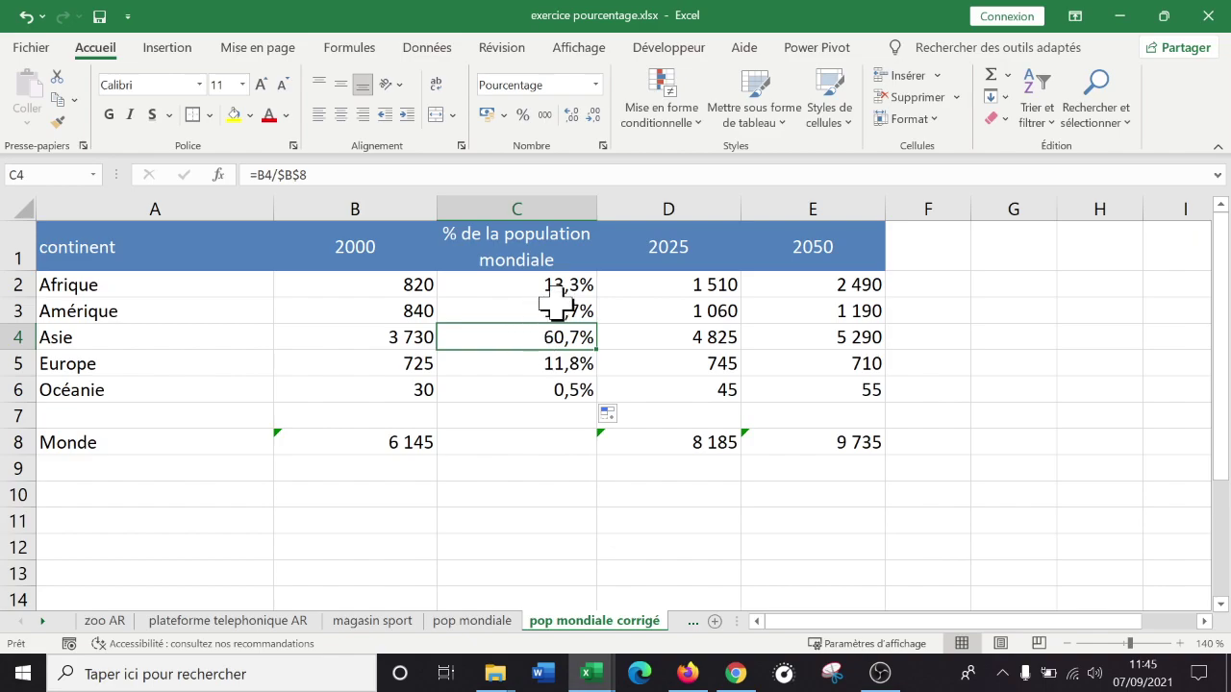
Switch to Firefox, search the web for "asie" in a new tab and open the Google Maps view of Asia
click(687, 673)
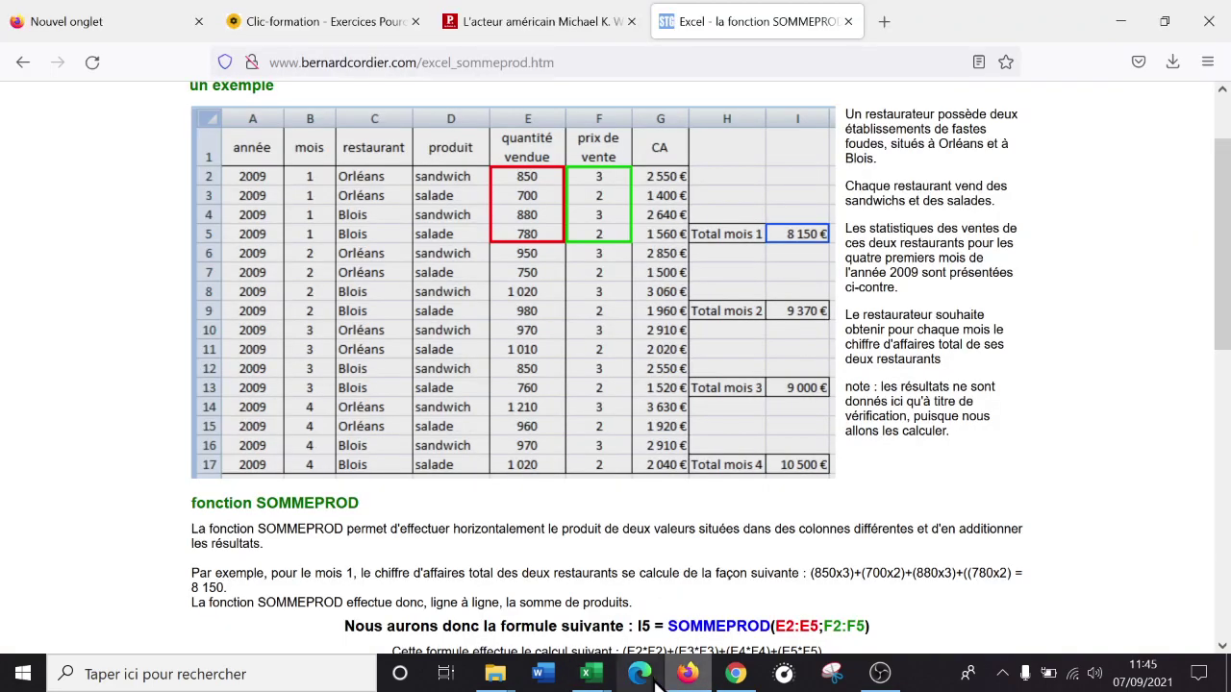
click(885, 21)
text(asie)
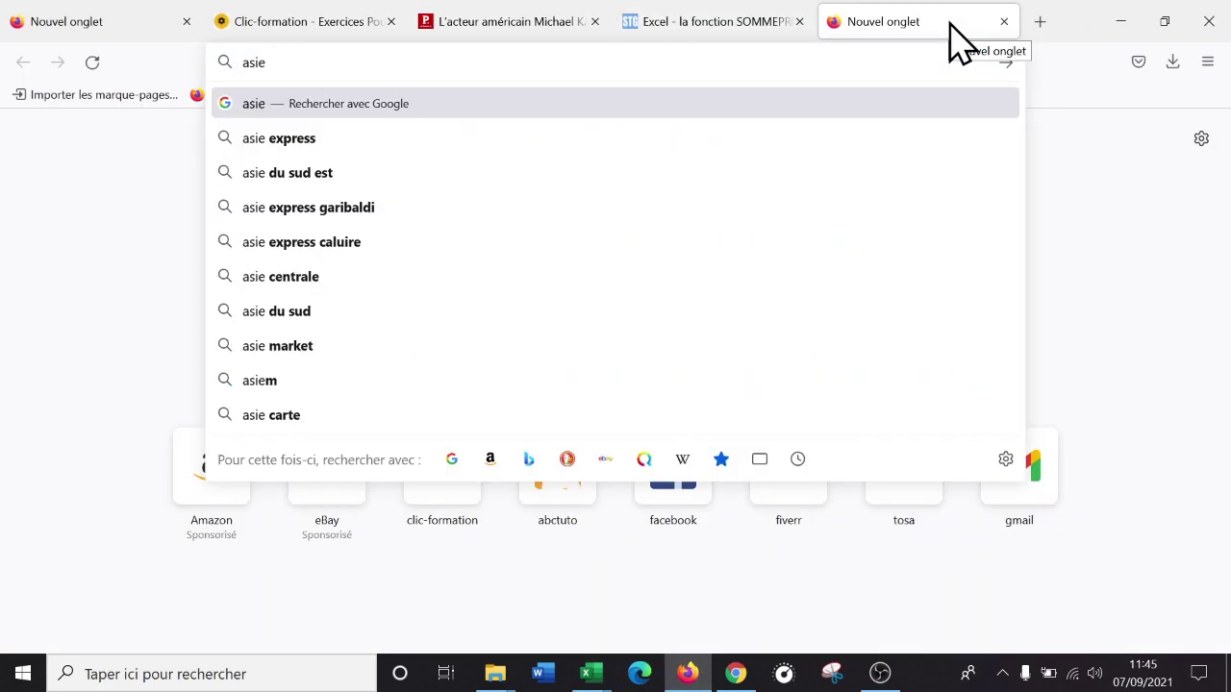
key(Return)
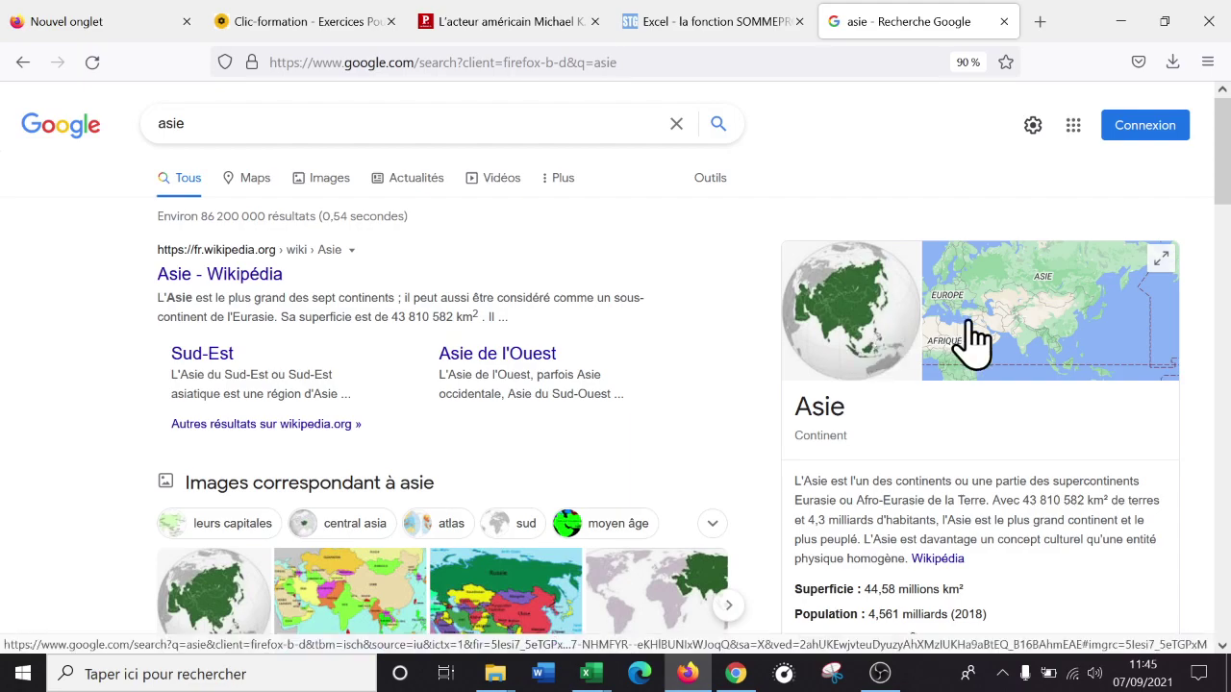
click(1023, 324)
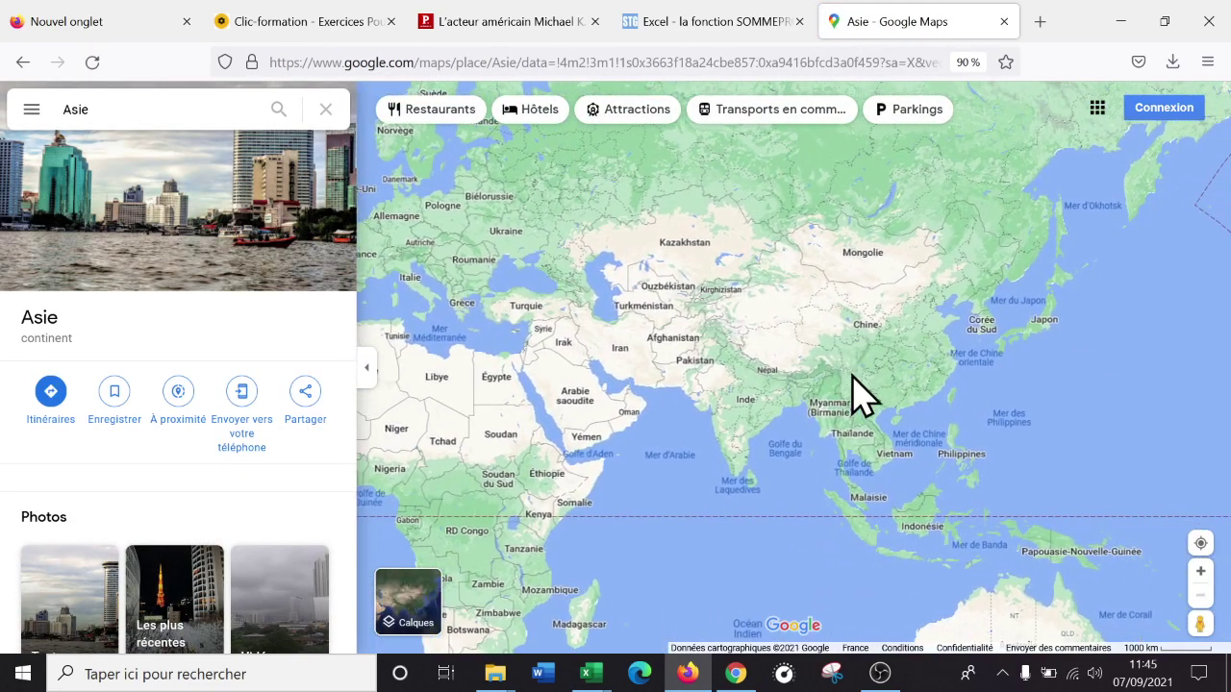
Examine the extent of Asia on the map and compare it with neighbouring Europe and Africa
drag(559, 392, 657, 407)
drag(799, 373, 772, 396)
drag(920, 348, 874, 385)
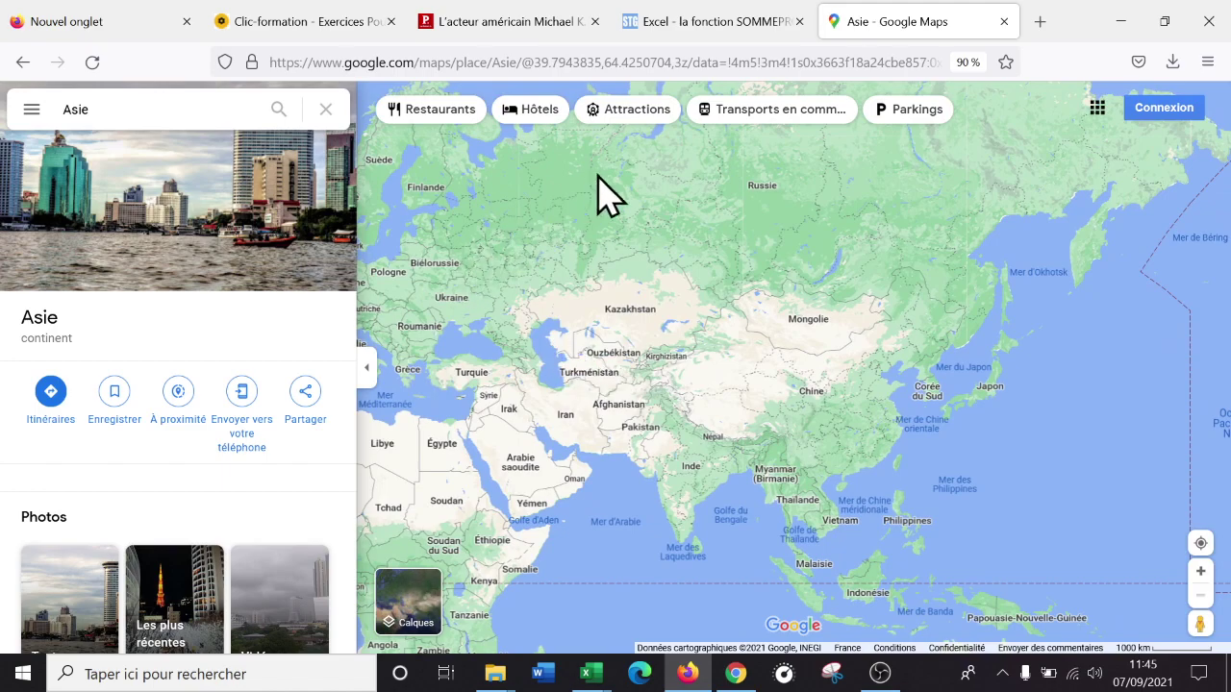
drag(522, 363, 599, 371)
drag(786, 449, 907, 394)
scroll(968, 433, up, 2)
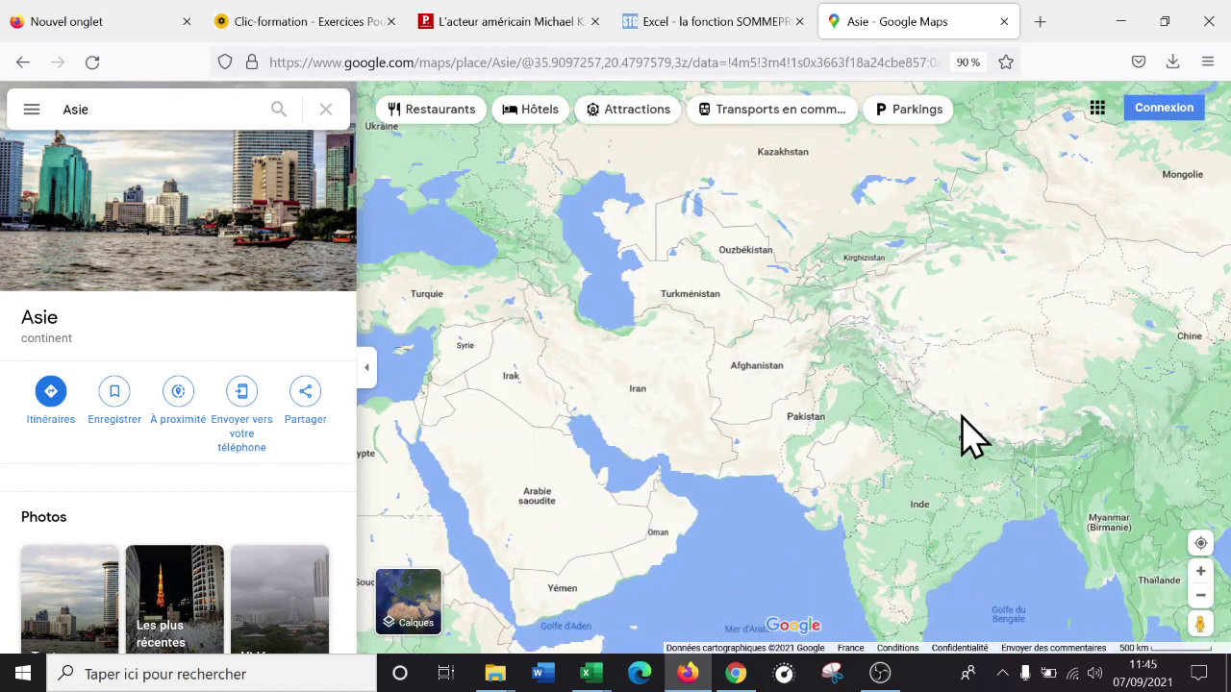
scroll(967, 434, down, 2)
drag(967, 433, 1063, 371)
drag(814, 393, 566, 414)
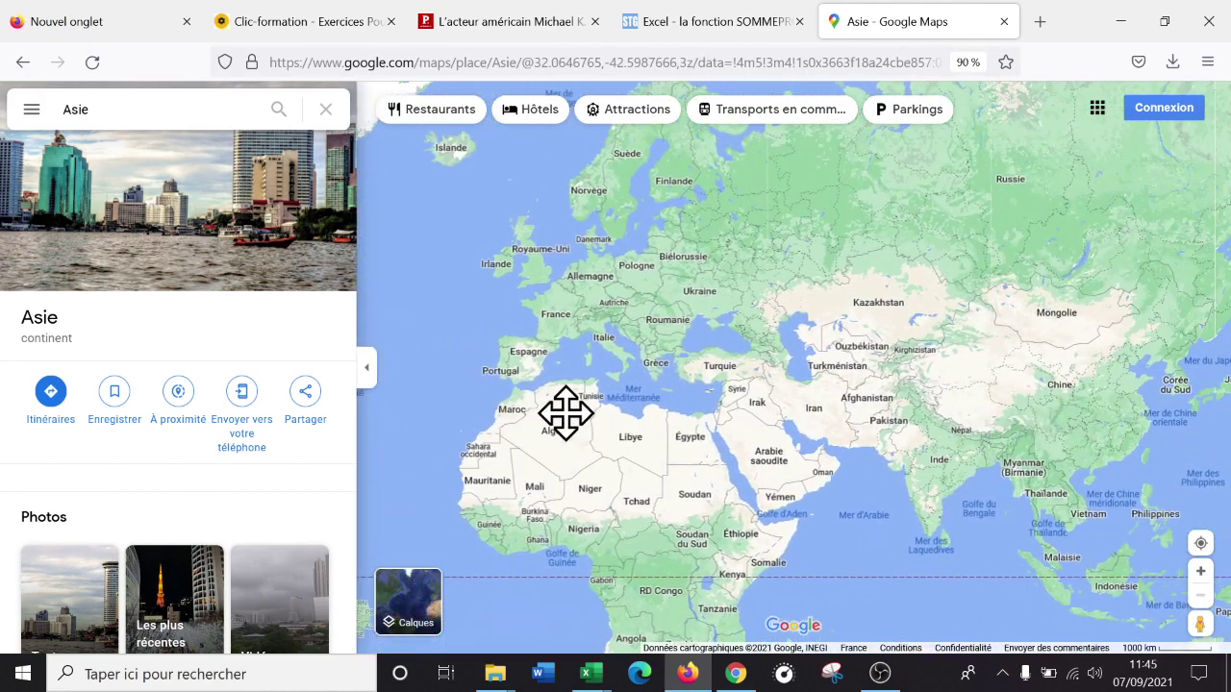
Switch back to Excel and check the percentages and their formulas in C2:C6
click(688, 673)
click(938, 370)
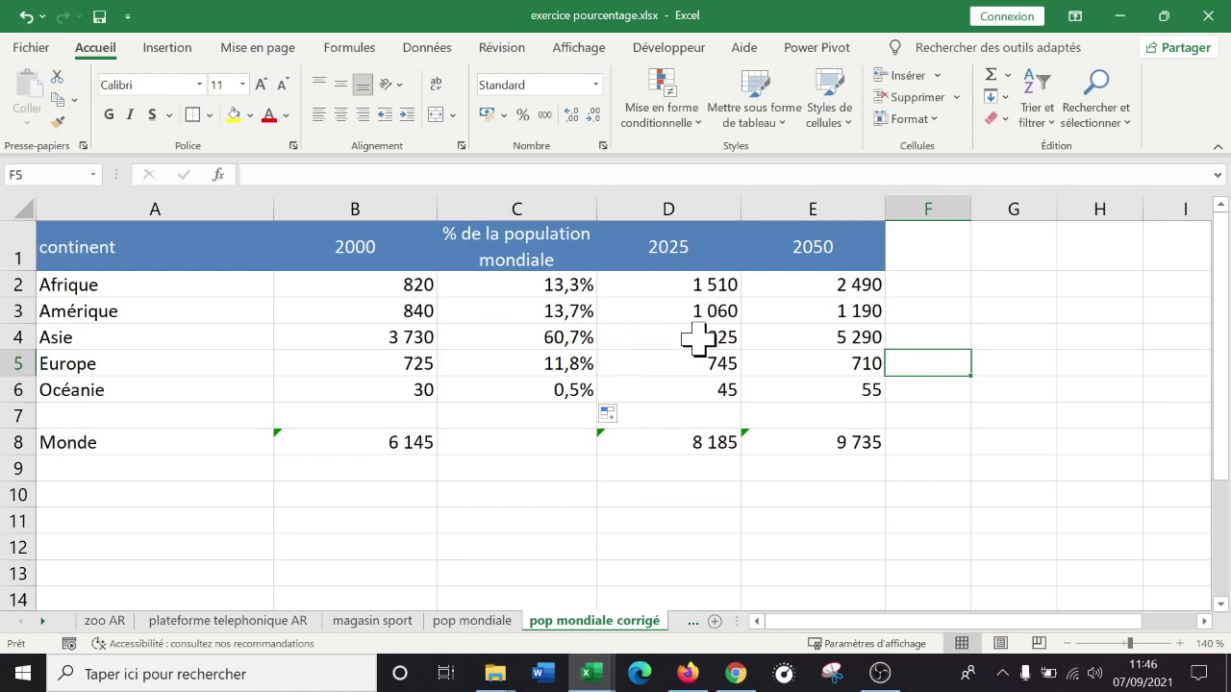
click(567, 285)
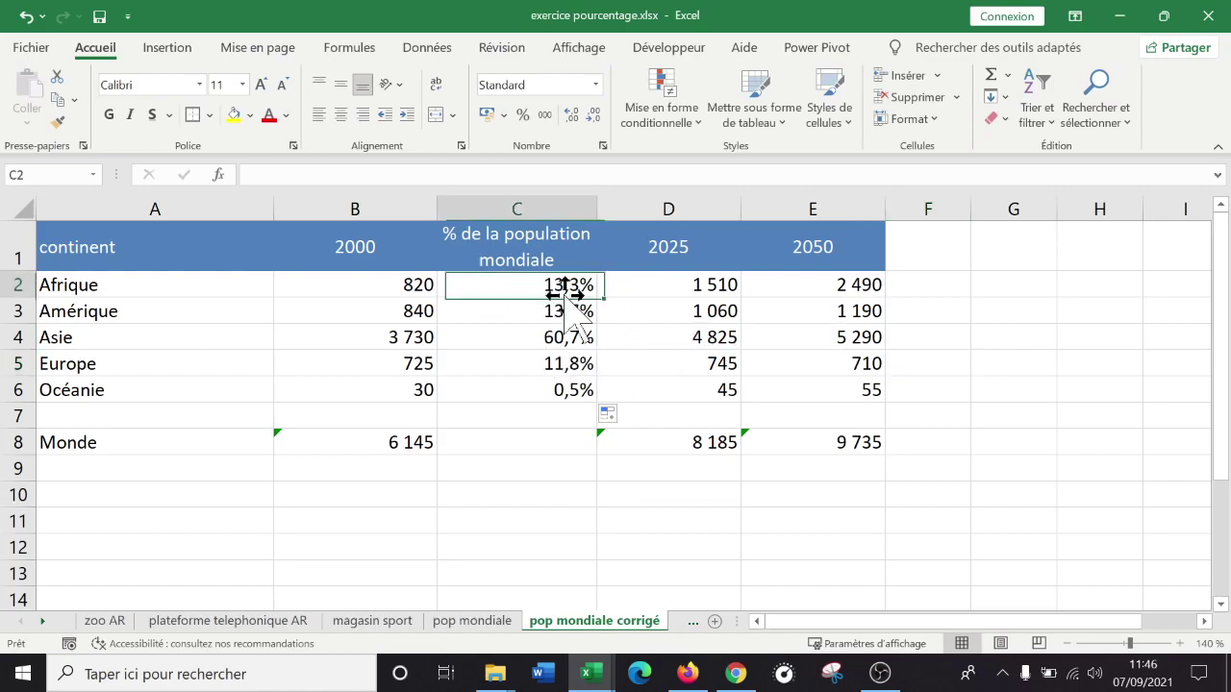
key(Down)
key(Down)
key(Down)
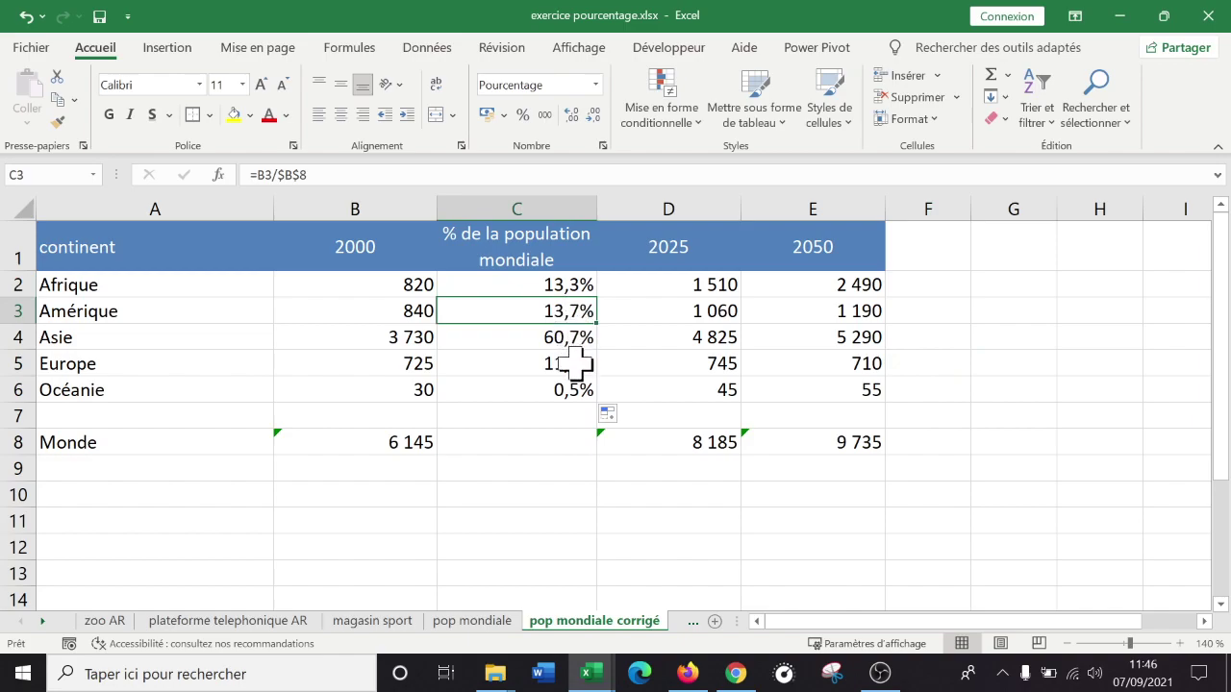
click(577, 281)
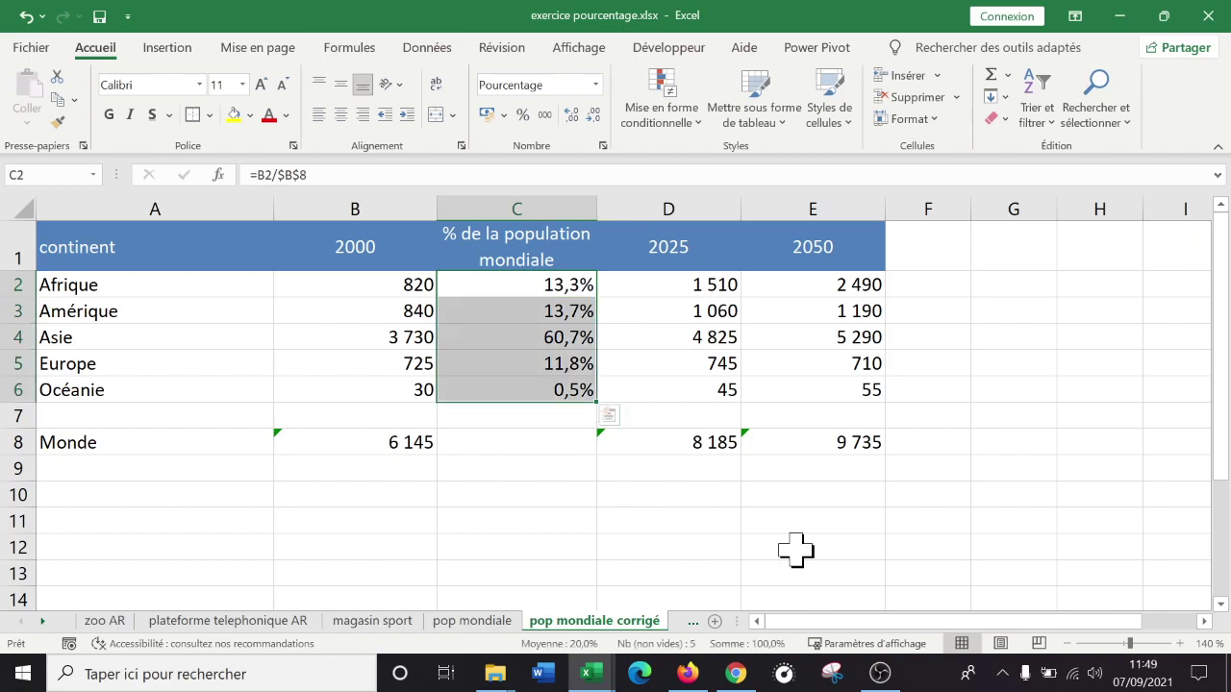
click(702, 519)
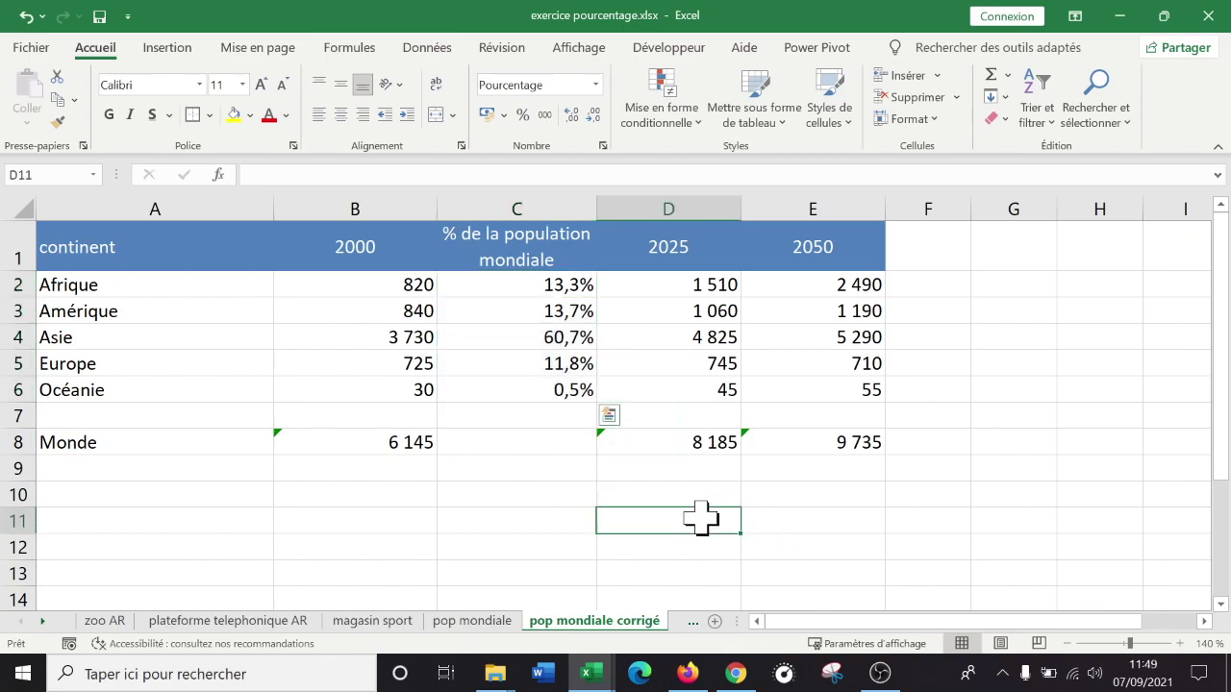
click(527, 415)
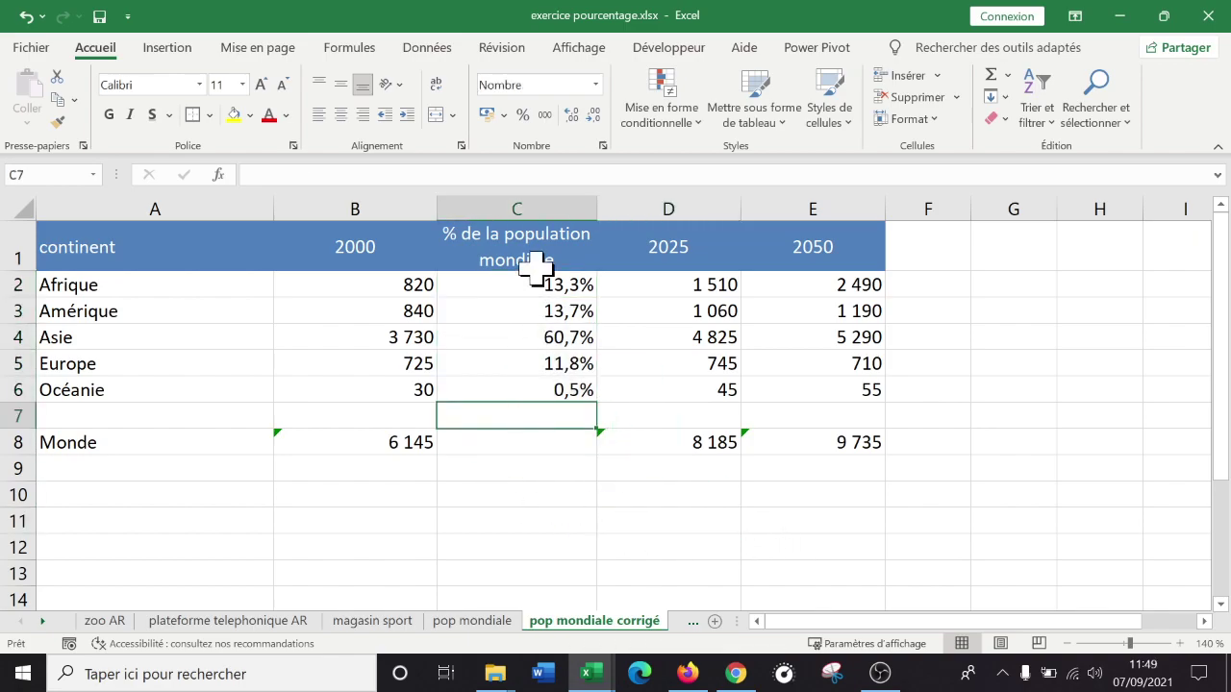
Total the percentages C2:C6 in C8 with the SOMME function and format the result as a percentage
click(515, 441)
text(=)
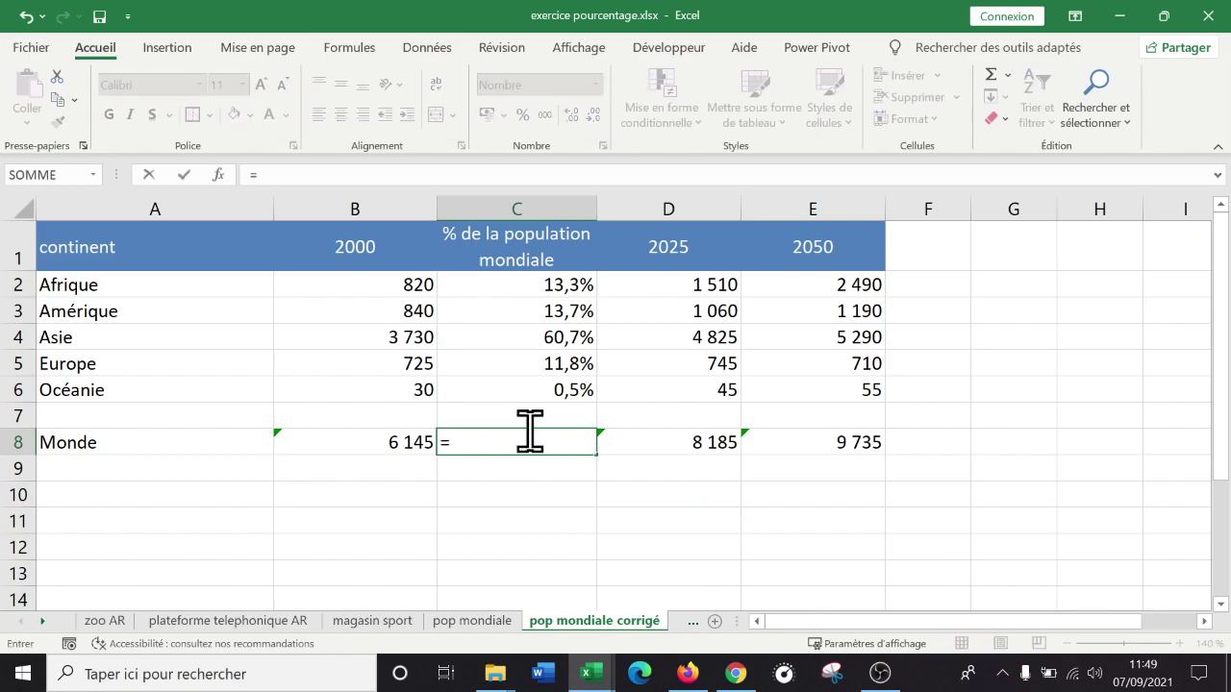
text(somme()
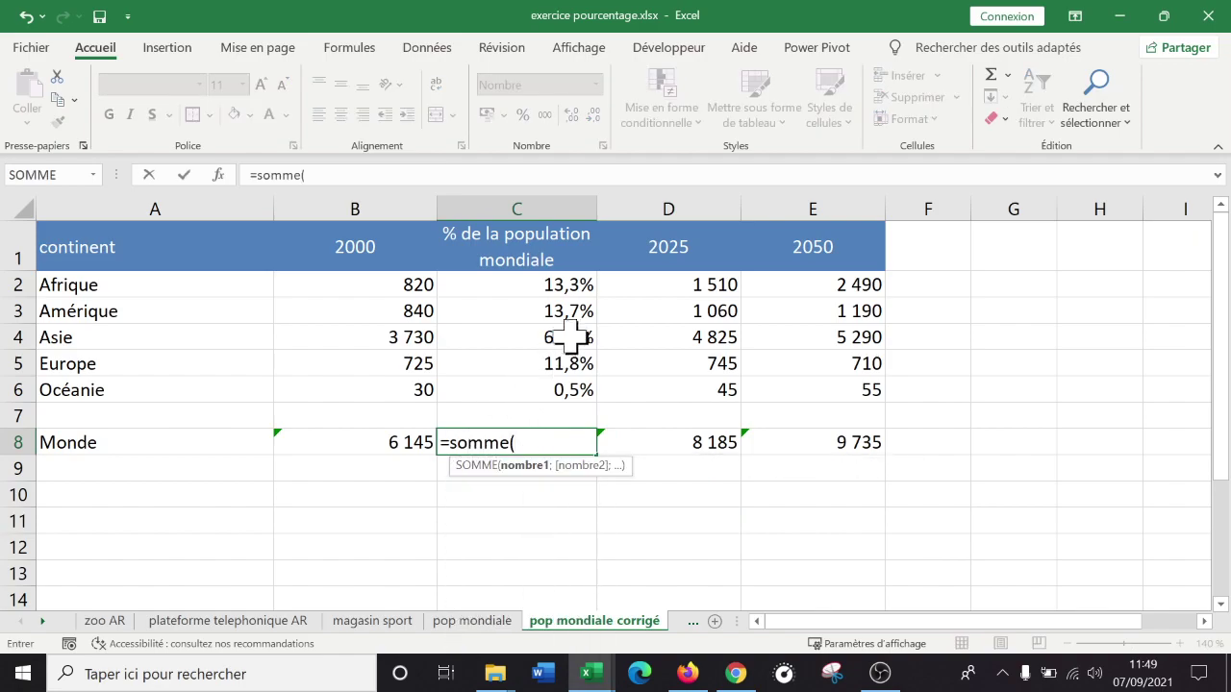
drag(572, 282, 553, 387)
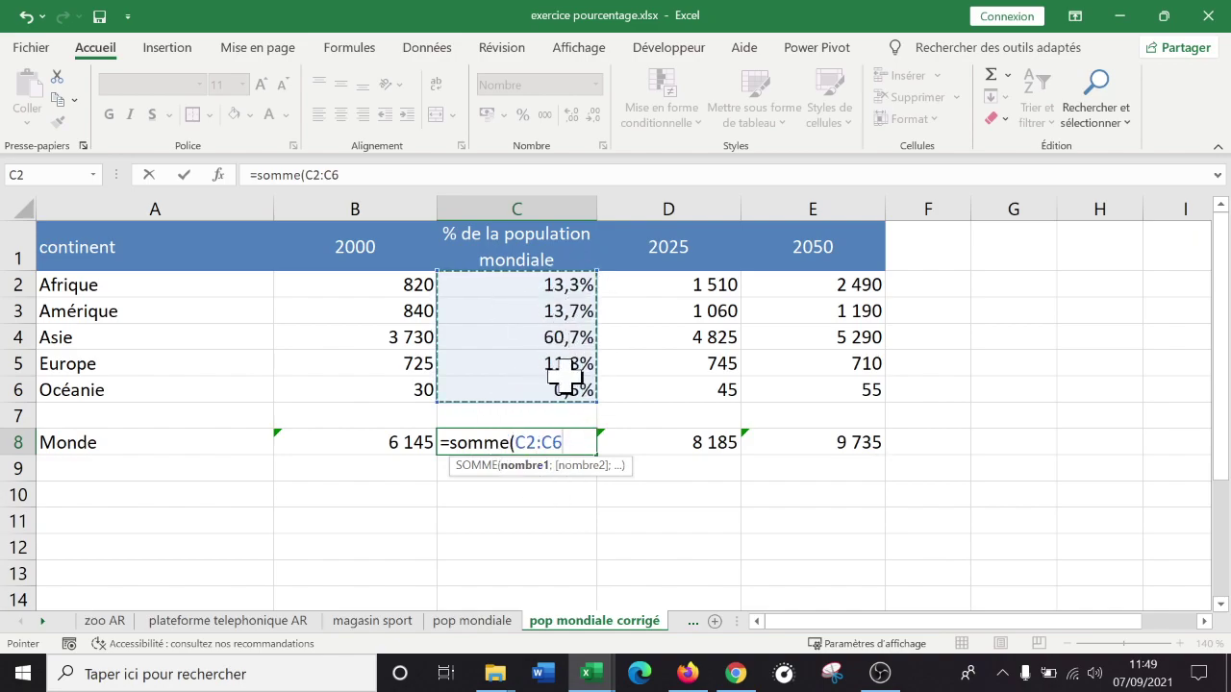
key(Return)
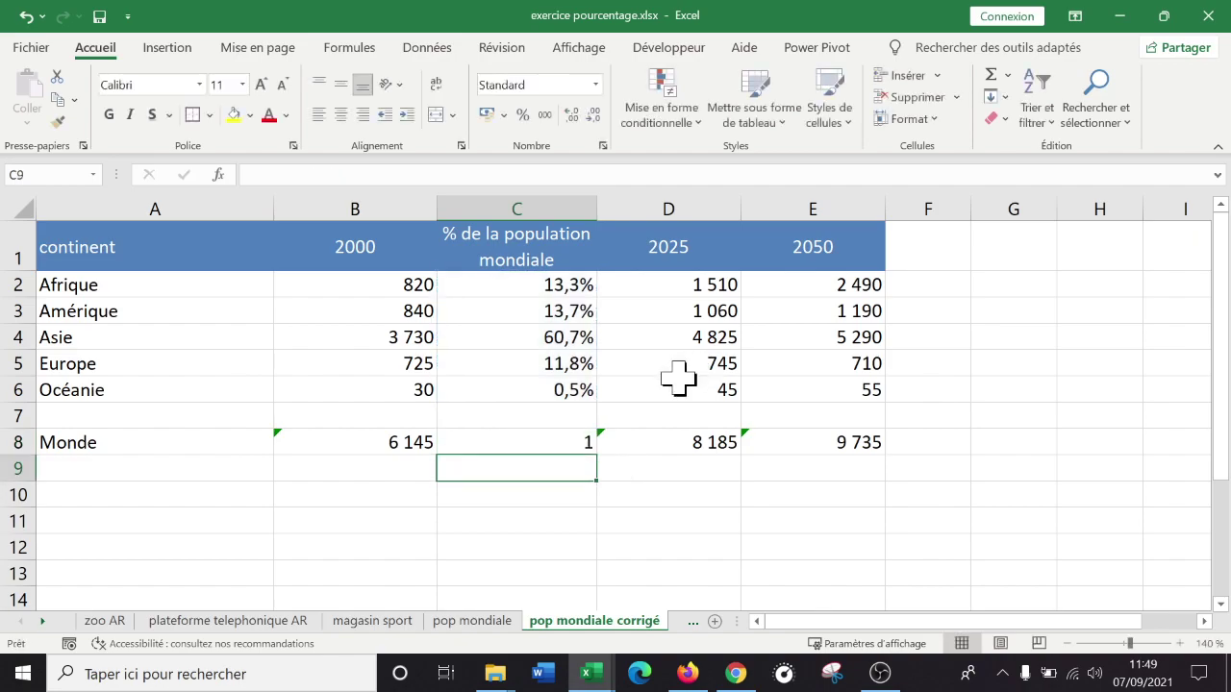
click(558, 441)
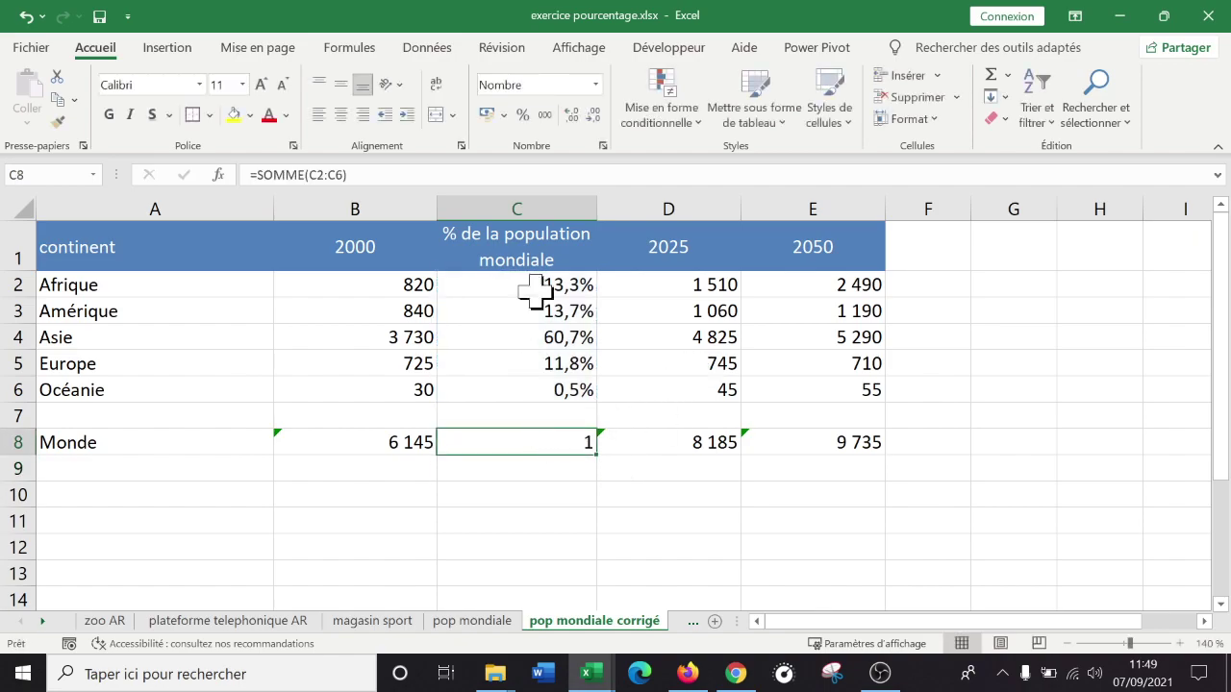
click(523, 115)
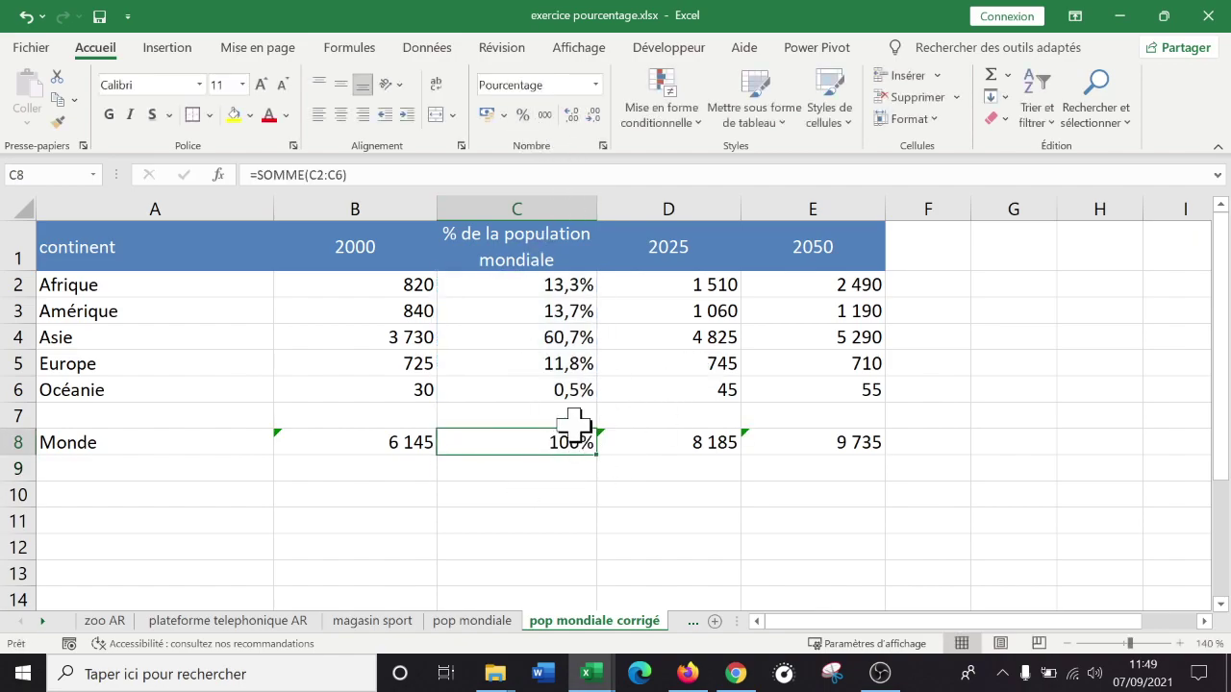
Insert an empty column between the 2025 and 2050 columns
click(790, 207)
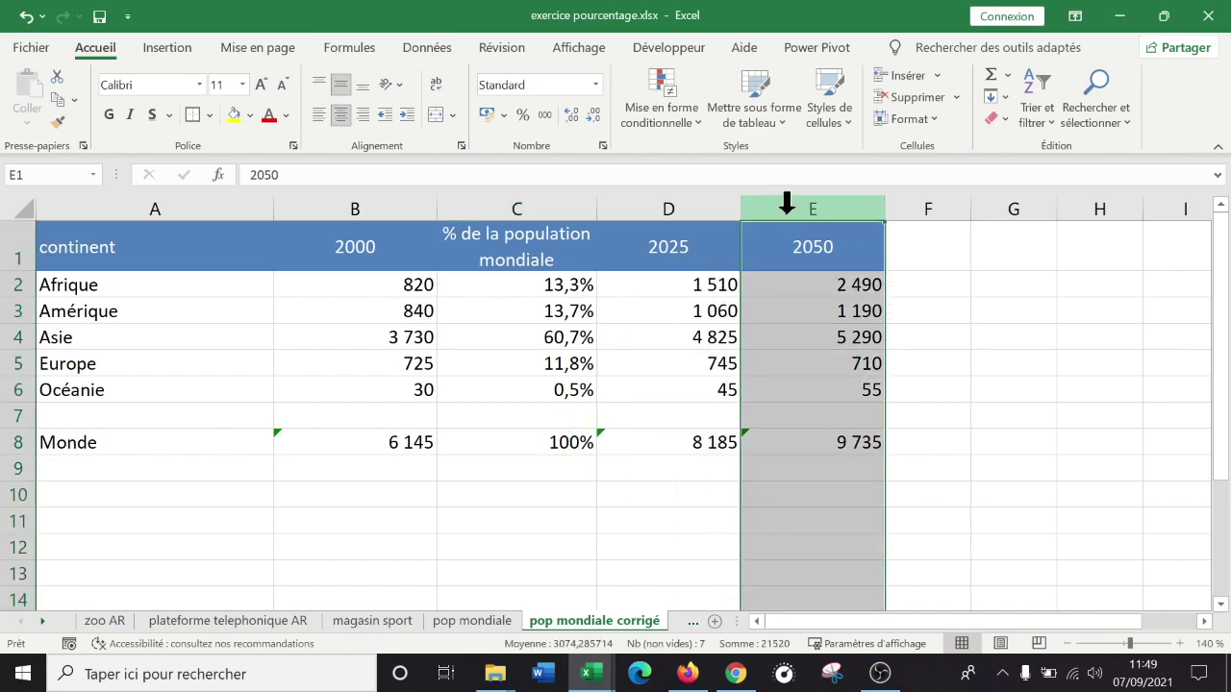
right_click(787, 204)
click(899, 375)
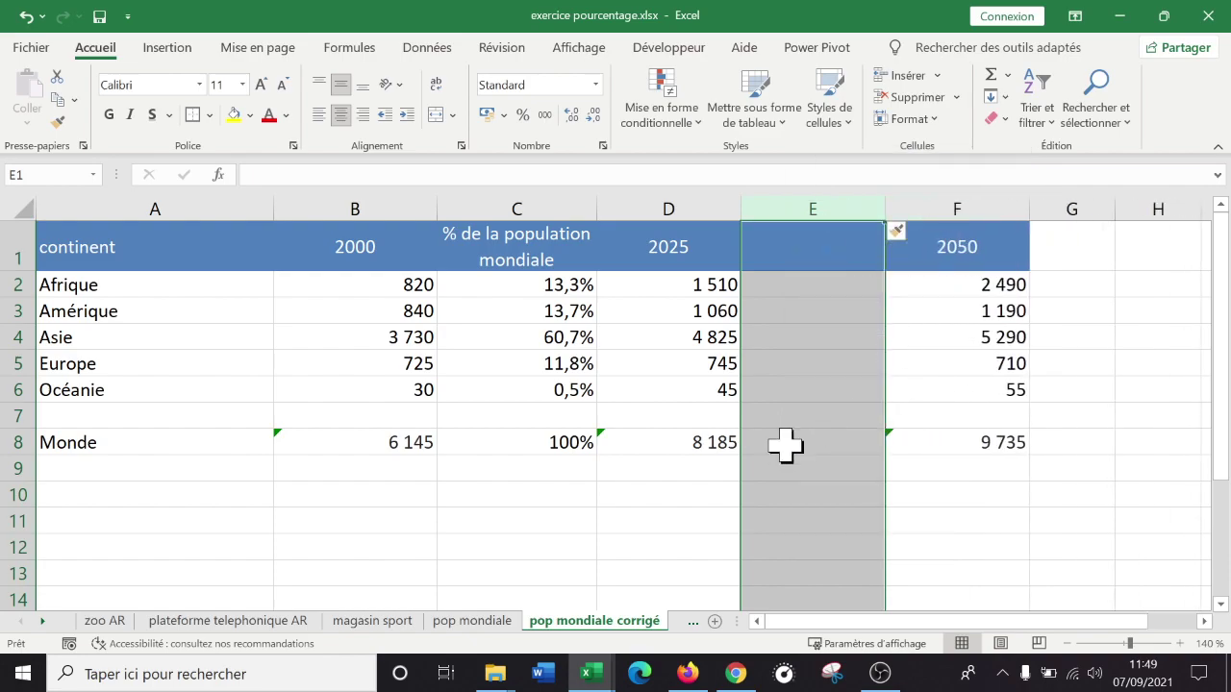
Copy the percentage column C1:C8, including its header and total, into the empty column starting at E1
click(525, 240)
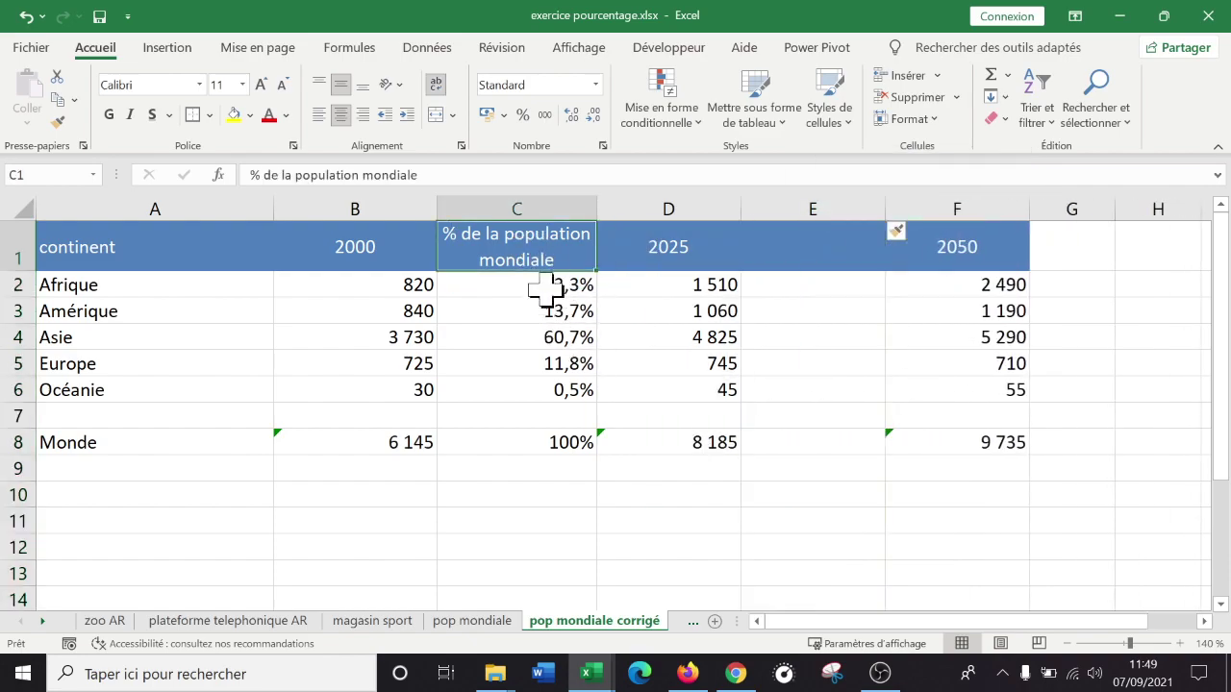
drag(535, 240, 563, 438)
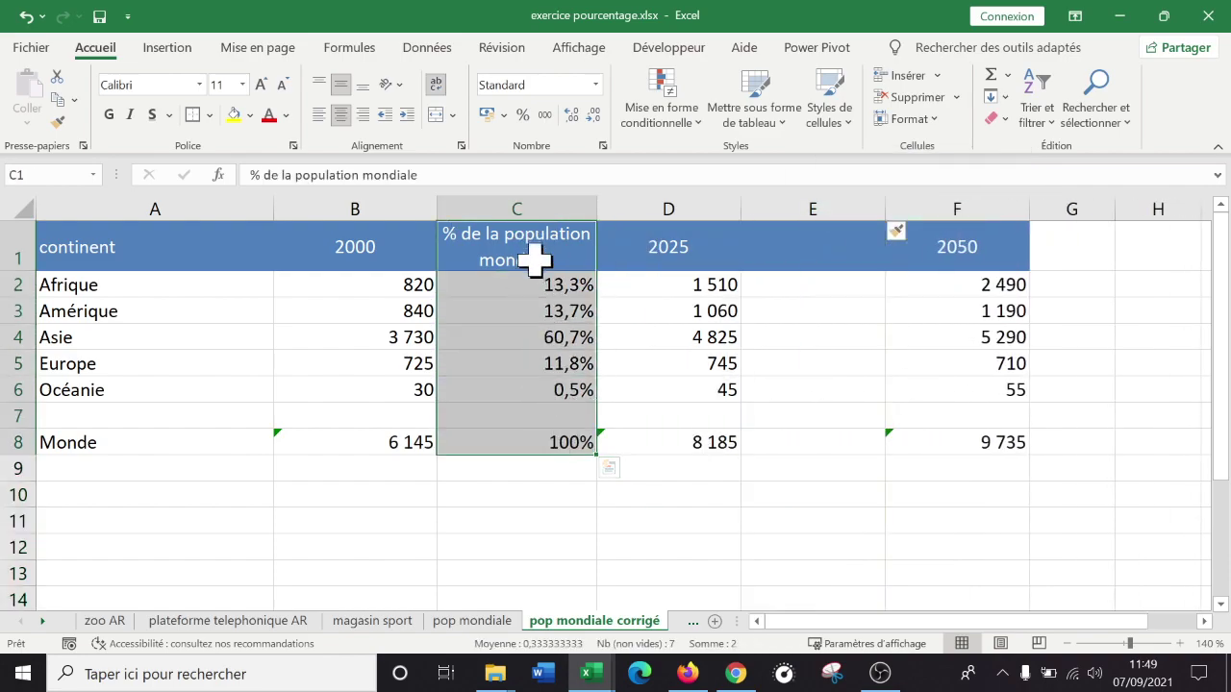
key(ctrl+c)
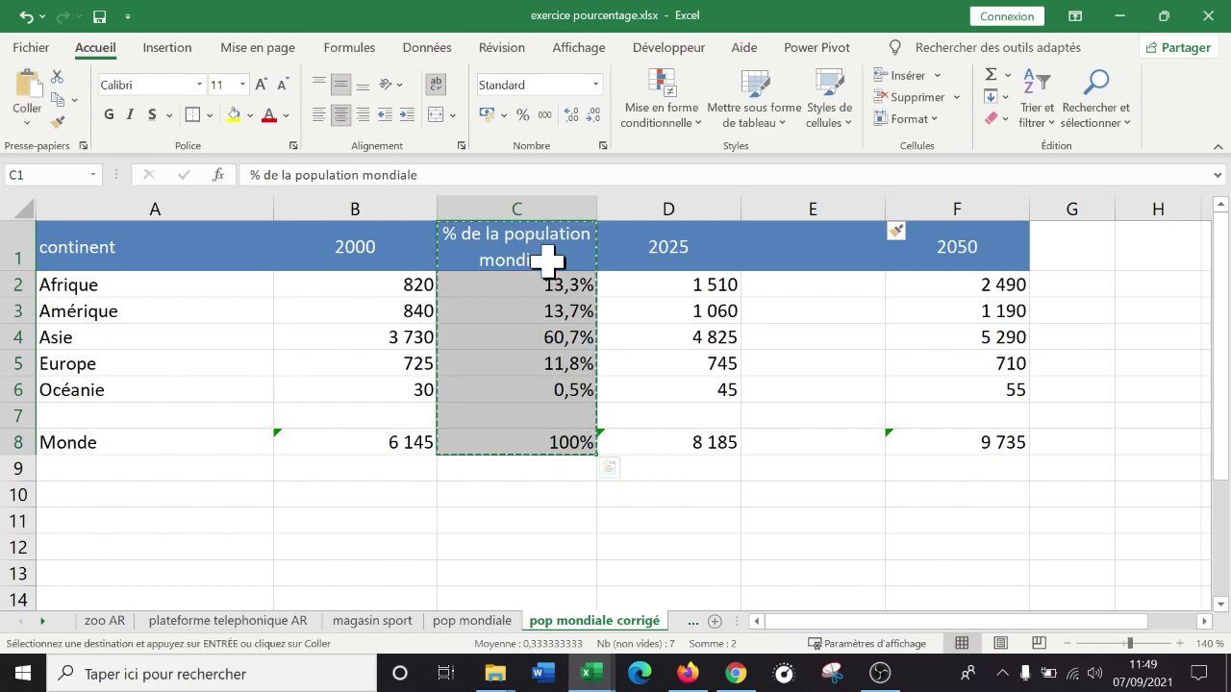
click(813, 235)
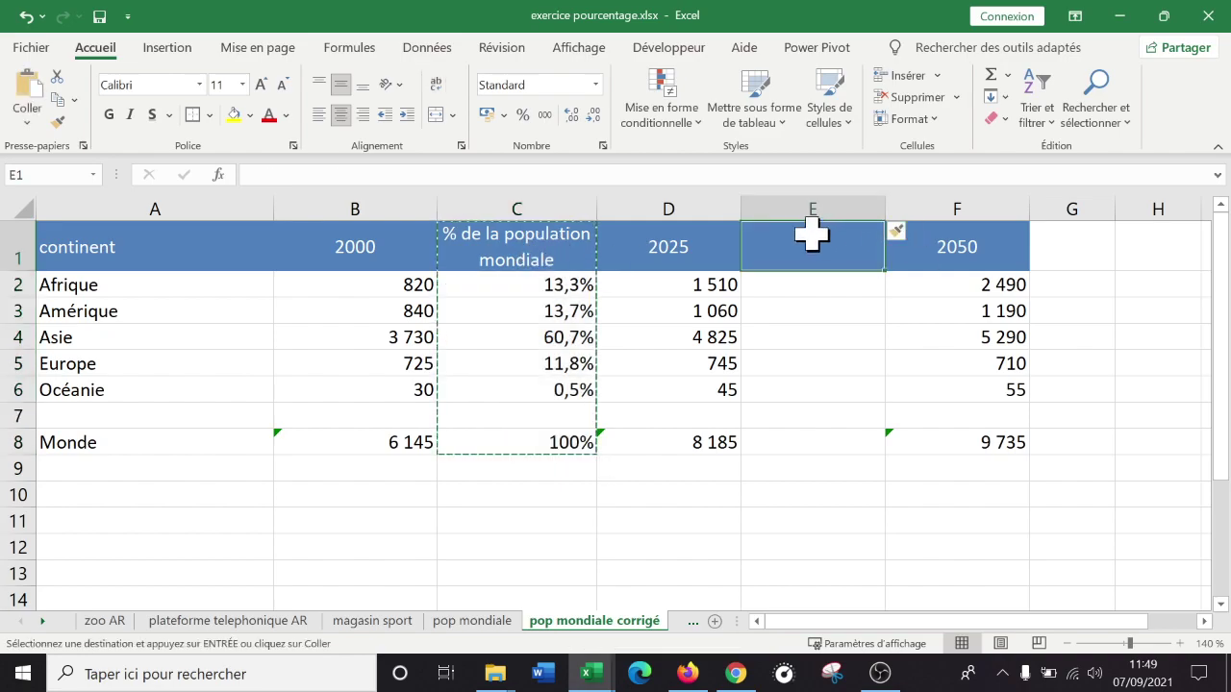
key(ctrl+v)
click(852, 445)
Correct the formula in E2 so it divides by the 2025 world total, entering =D2/D8
click(824, 285)
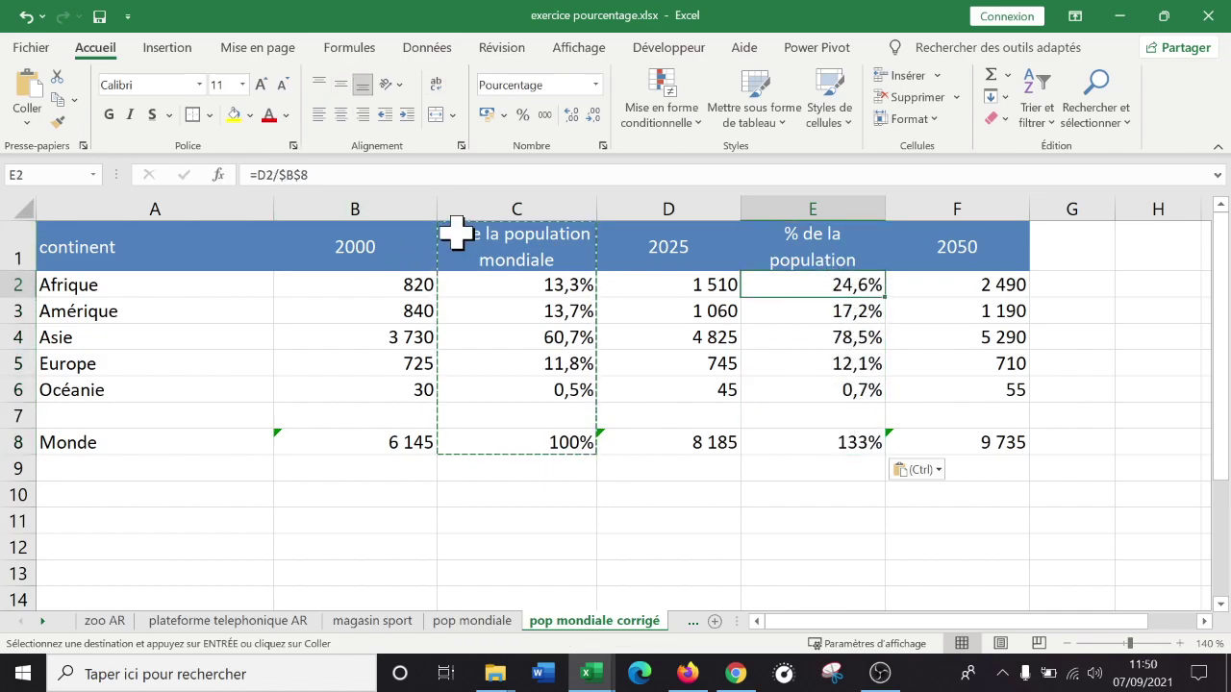
click(319, 178)
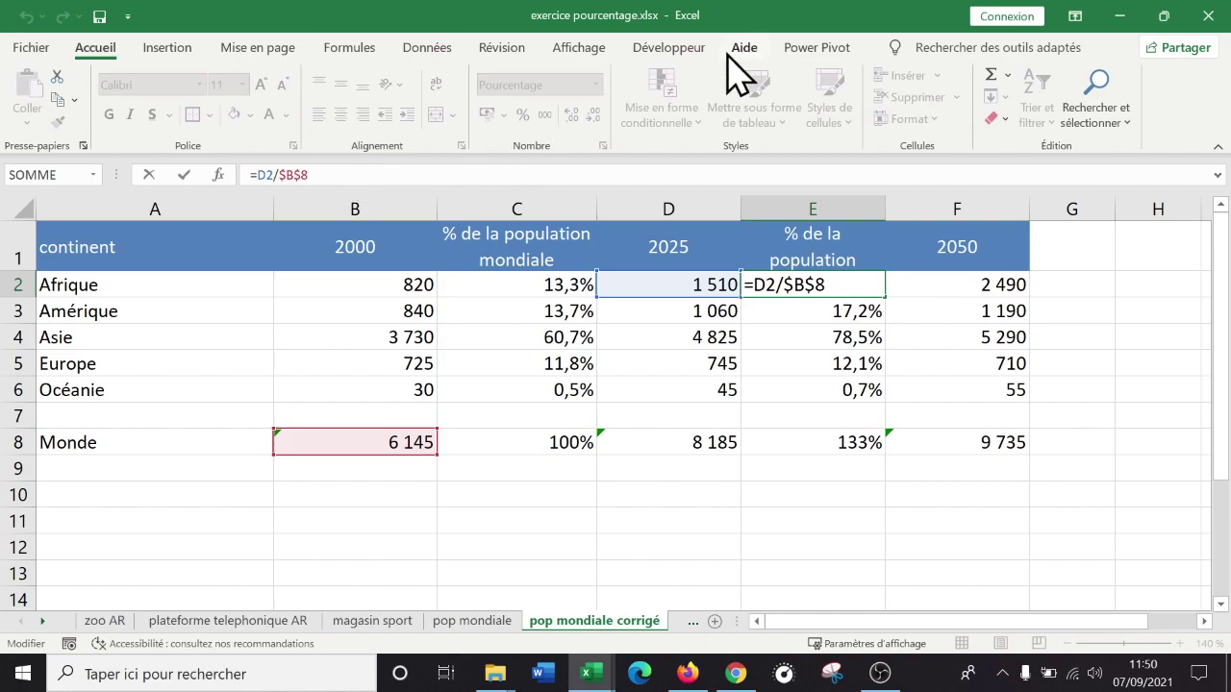
key(BackSpace)
key(BackSpace)
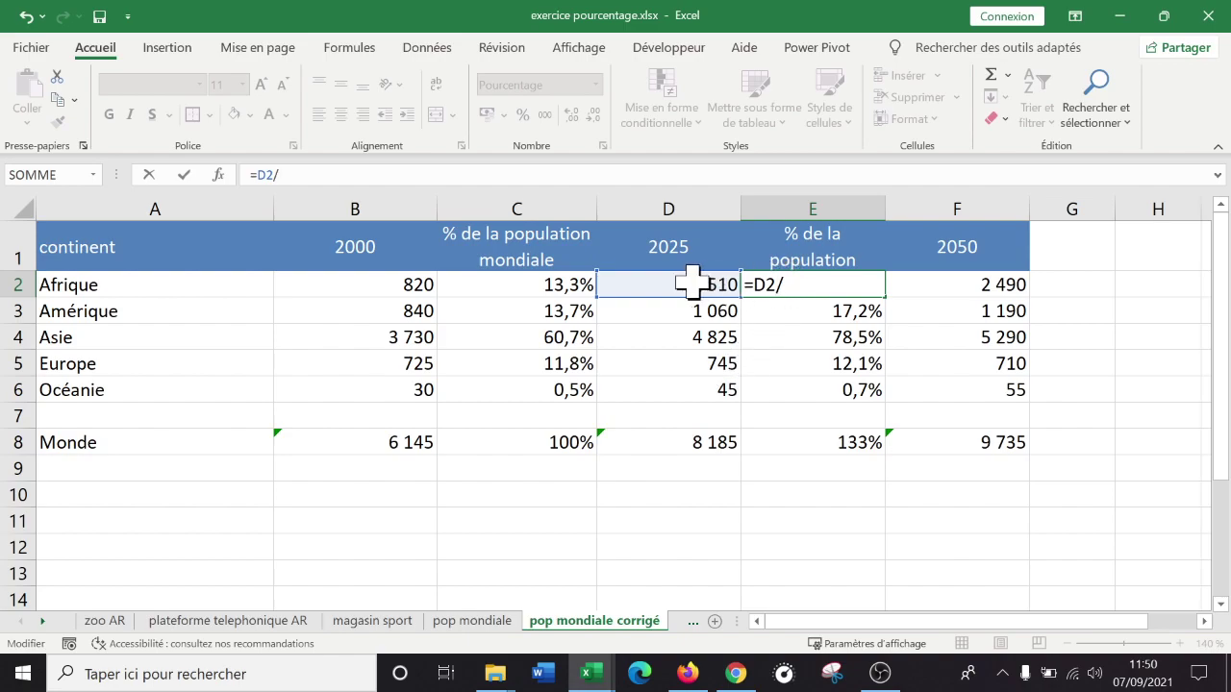
click(698, 448)
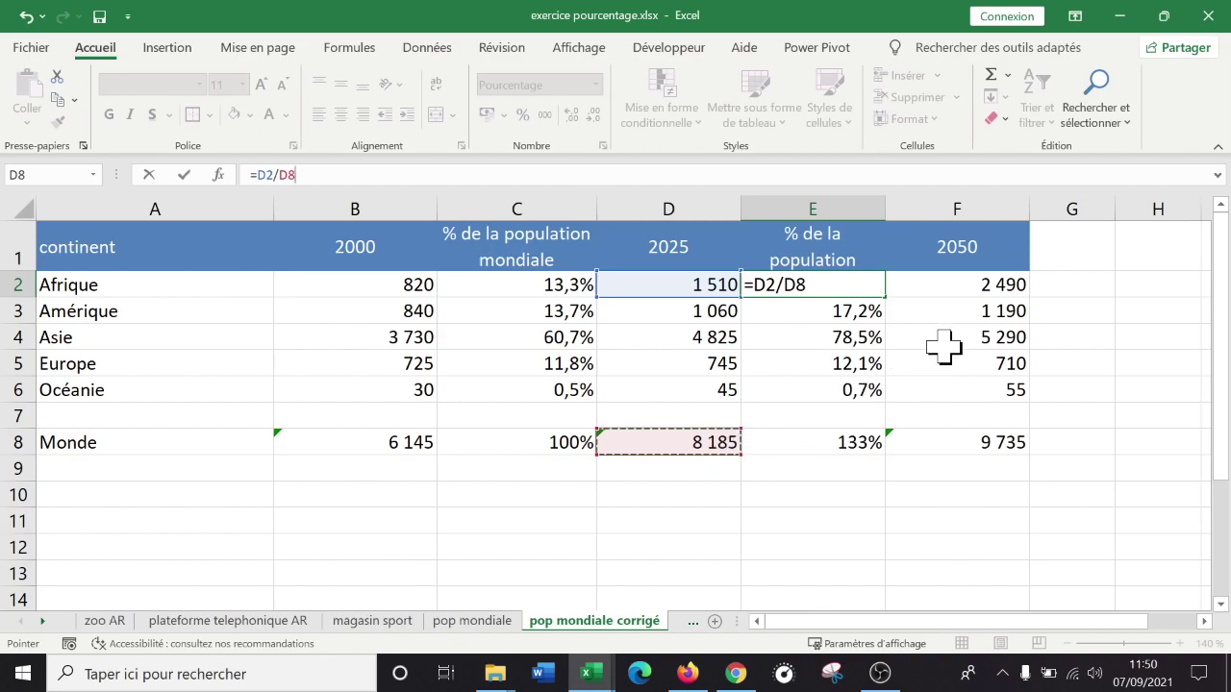
key(Return)
Make the total's reference in E2 absolute, giving =D2/$D$8, and fill the formula down to E6
click(832, 282)
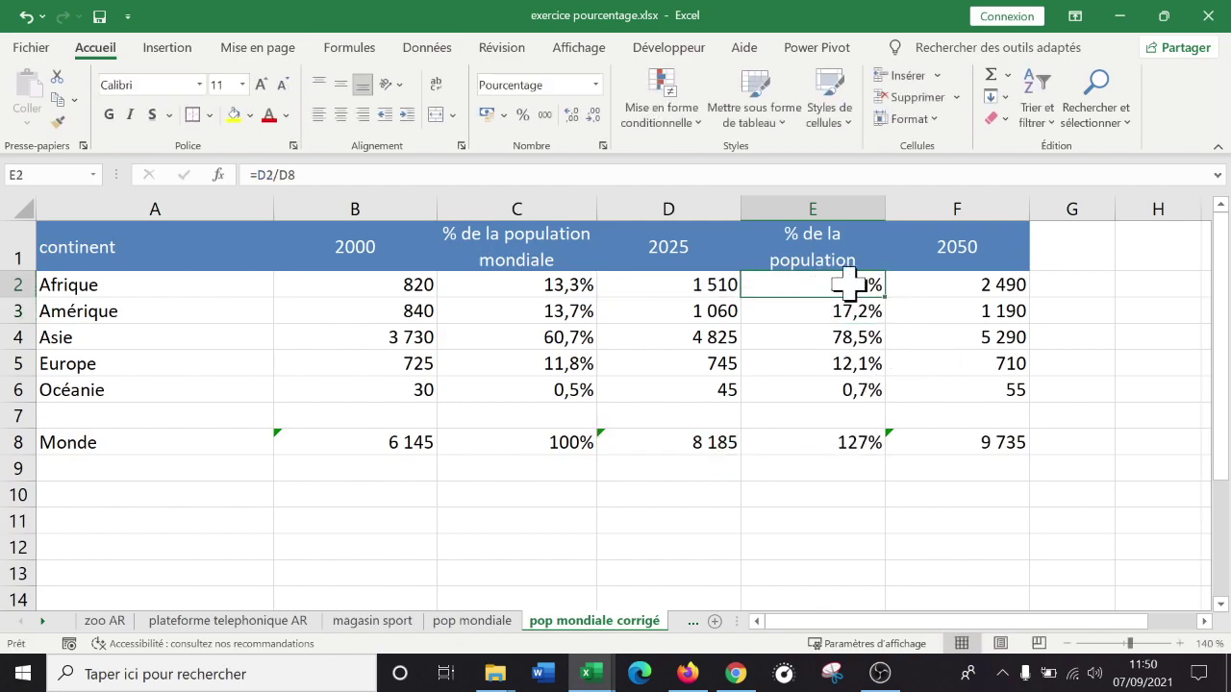
double_click(846, 283)
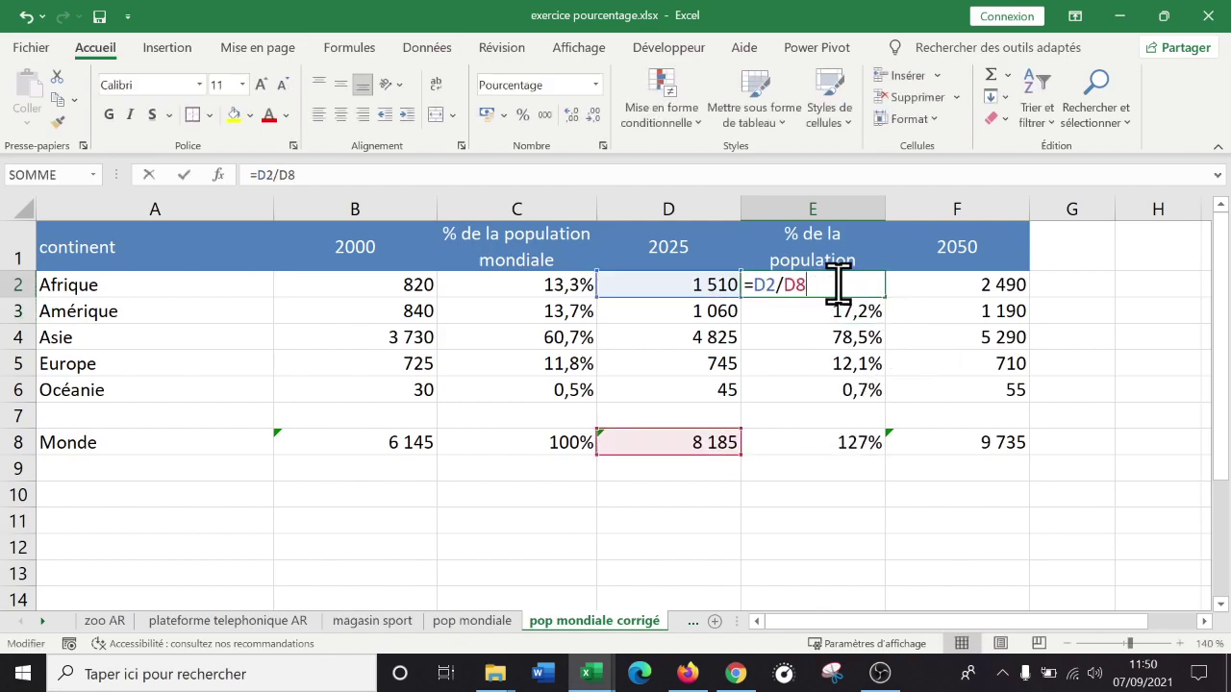
click(785, 285)
text($)
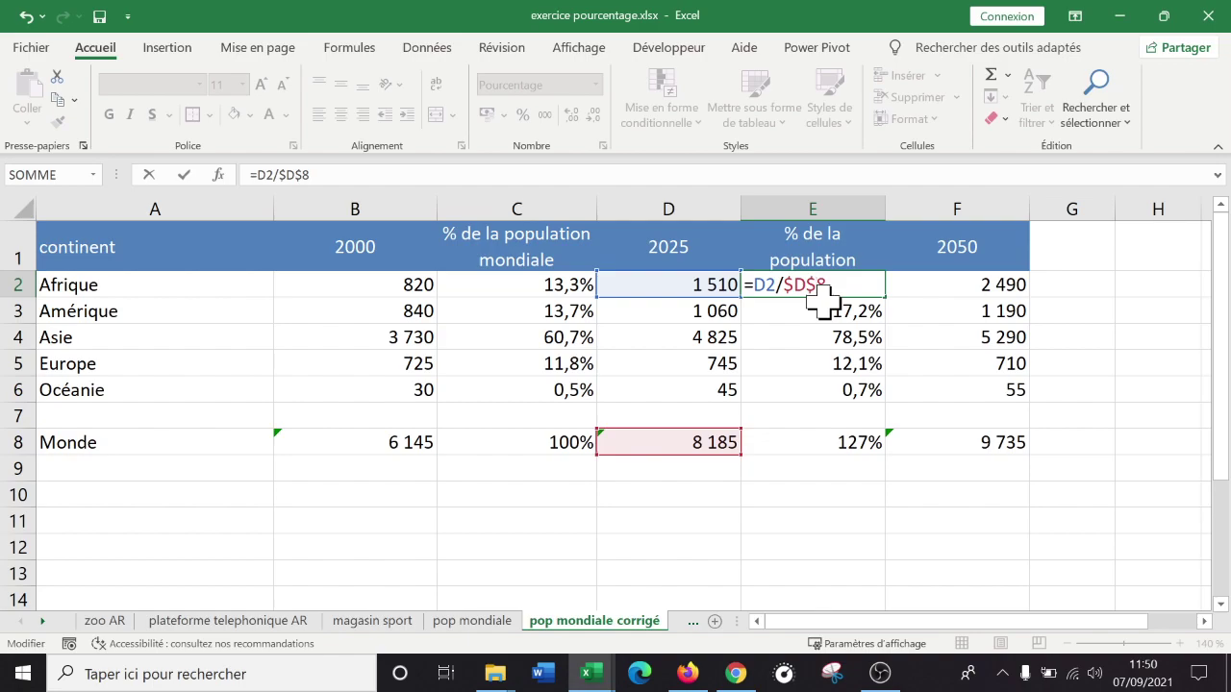
key(Return)
click(857, 286)
drag(882, 298, 879, 399)
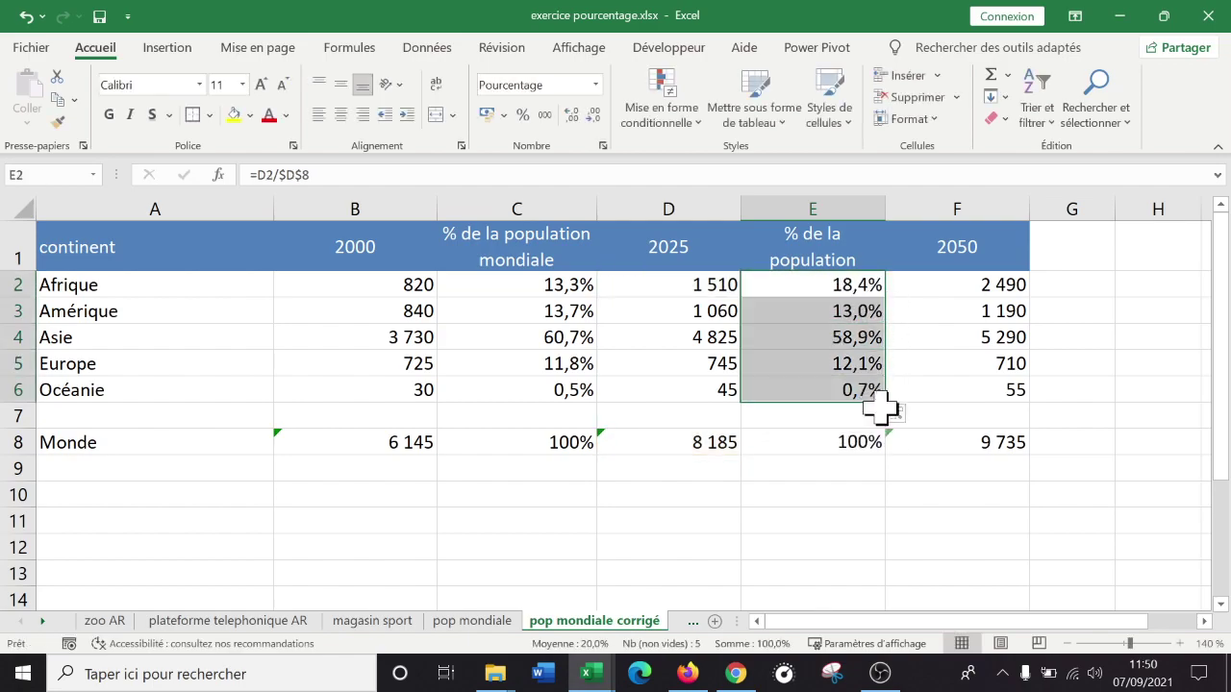
click(841, 524)
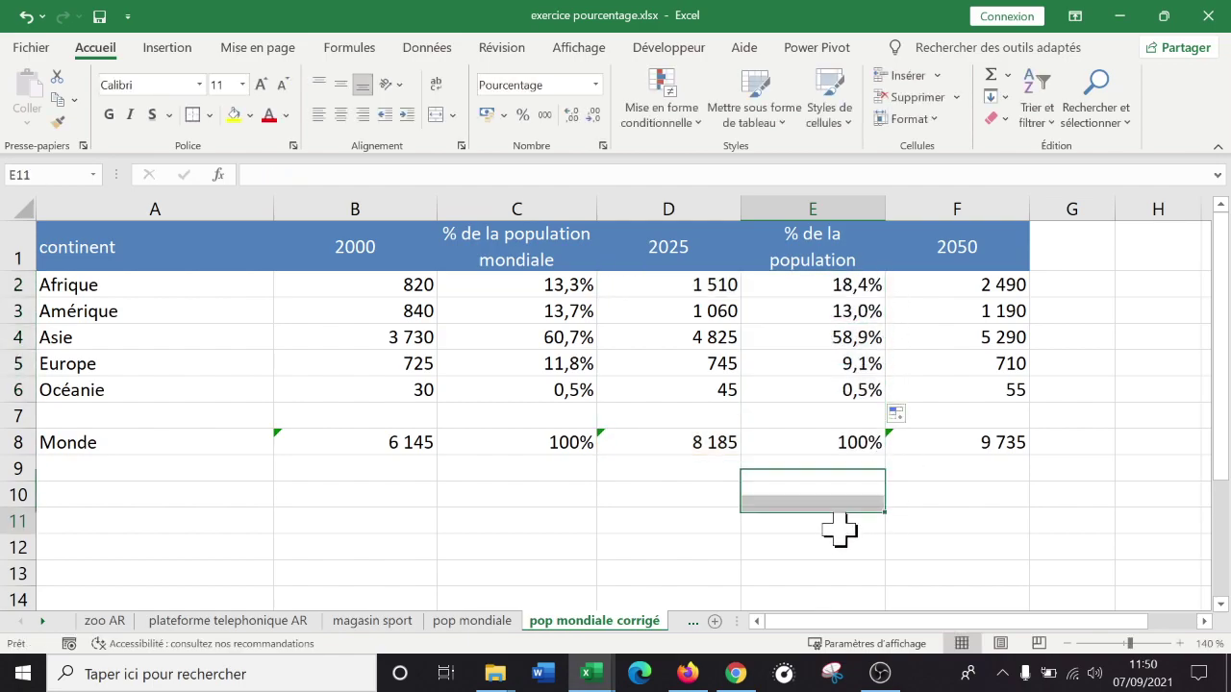
Examine the 2025 percentages and formulas in column E, comparing Asie's 2000 and 2025 populations and its share, plus Europe's and Océanie's shares
click(1204, 621)
drag(1083, 623, 1003, 654)
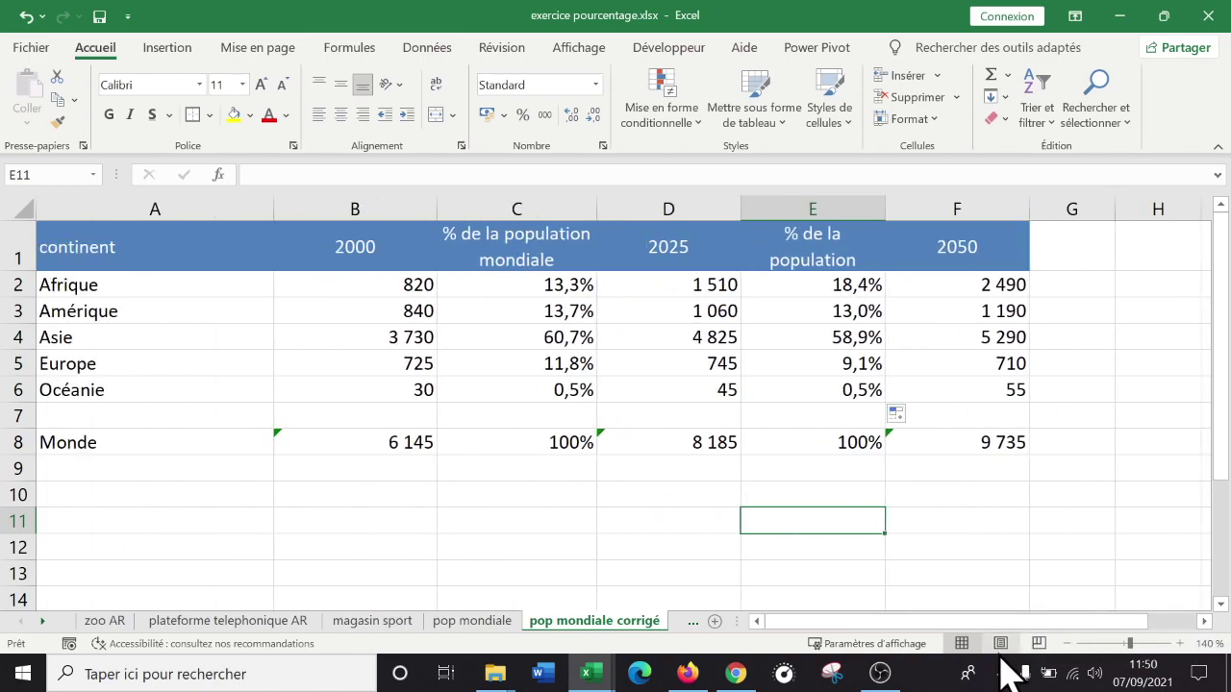
click(1068, 643)
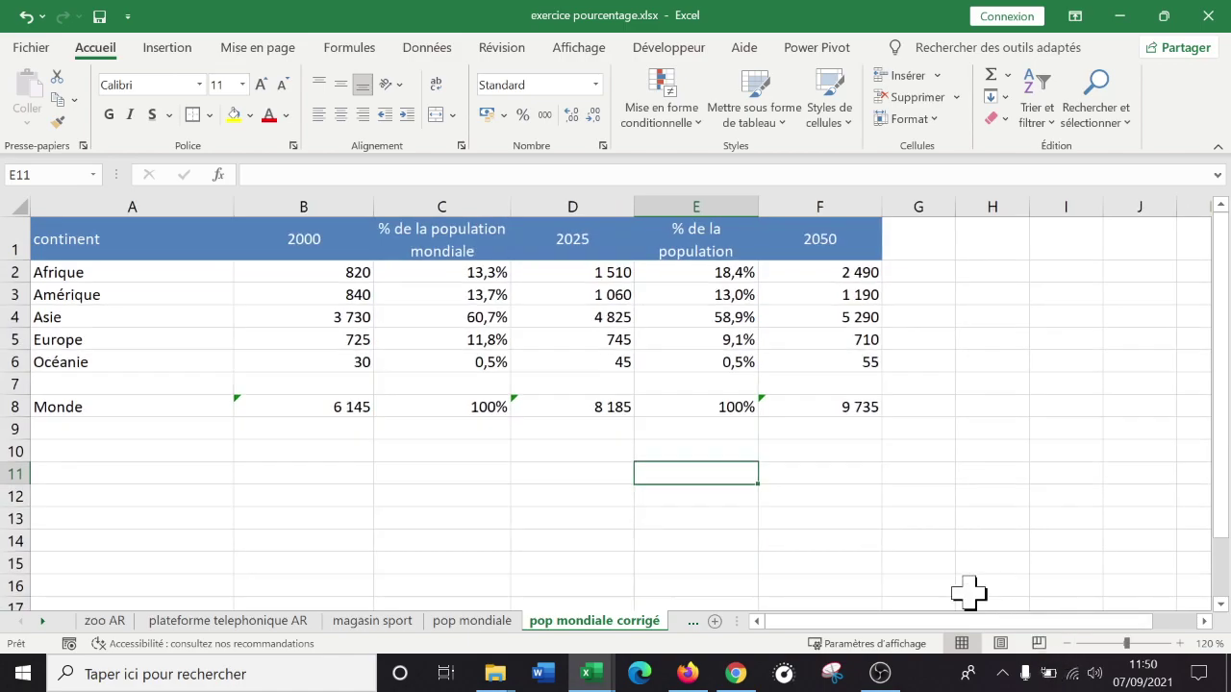
click(1179, 643)
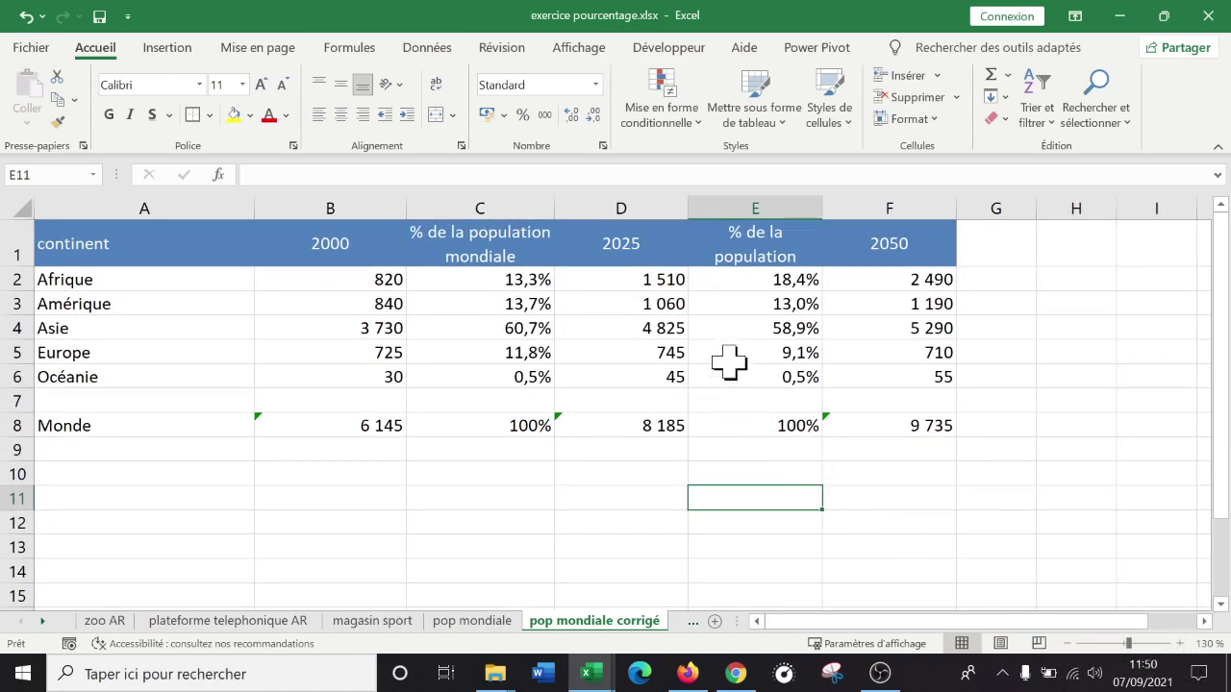
click(792, 279)
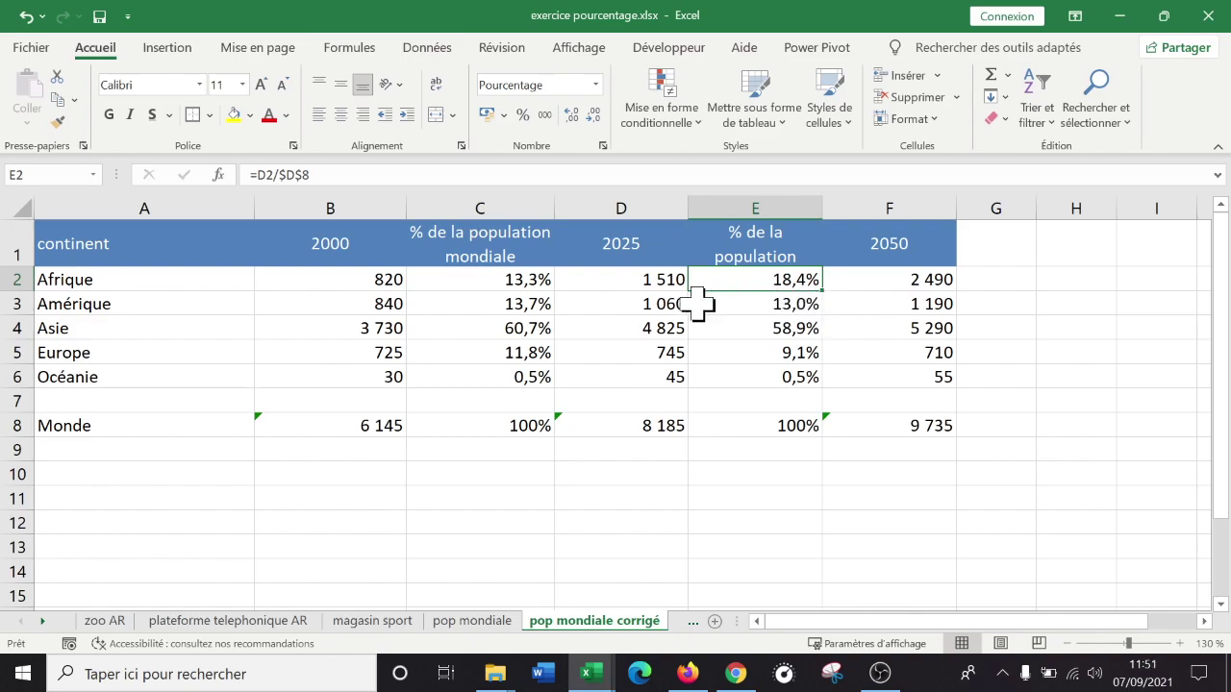
click(789, 332)
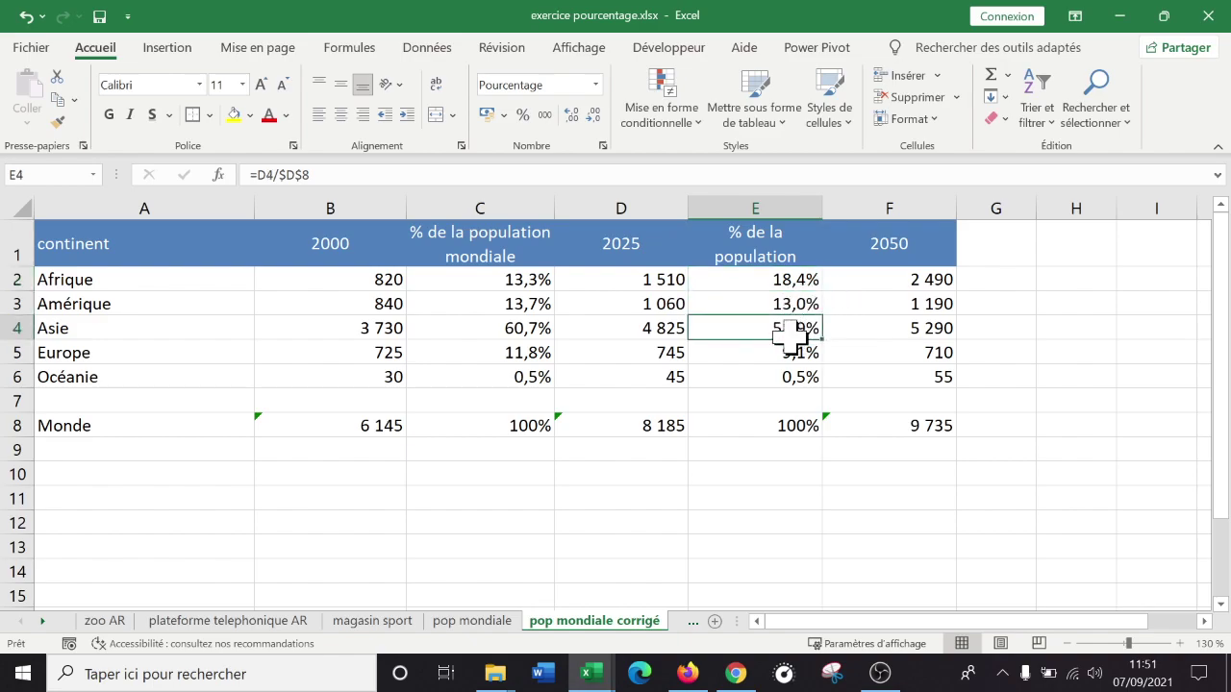
click(385, 328)
click(620, 327)
click(399, 327)
click(565, 325)
click(394, 327)
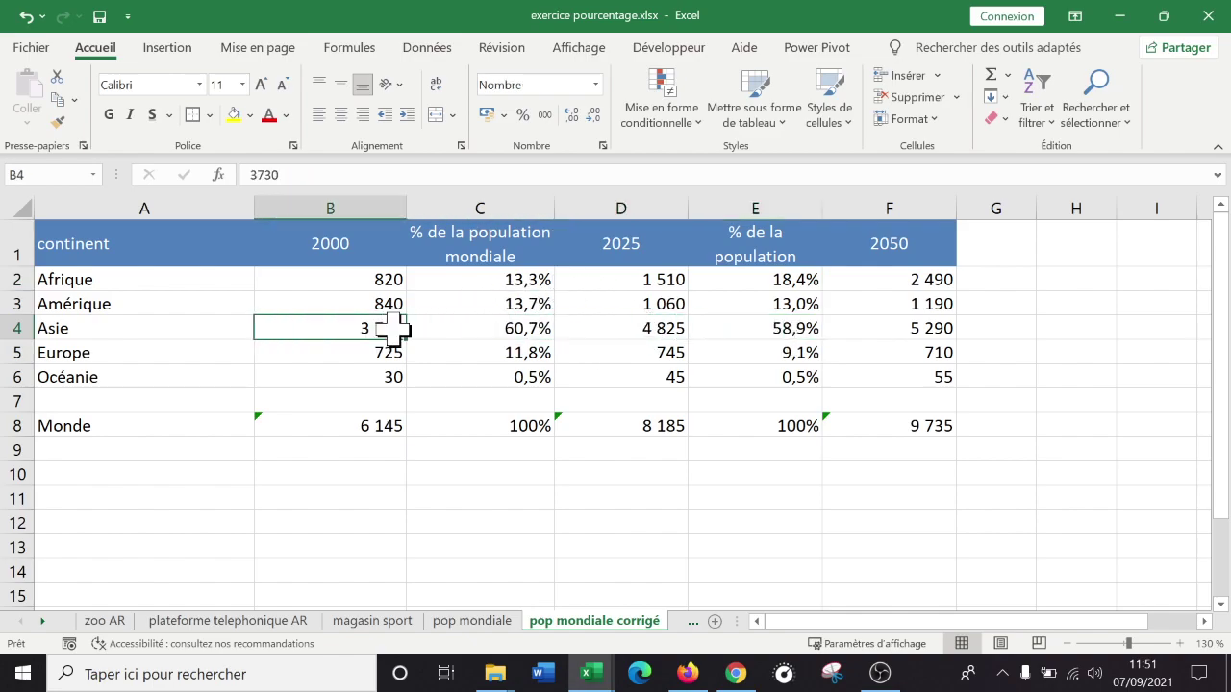
click(684, 326)
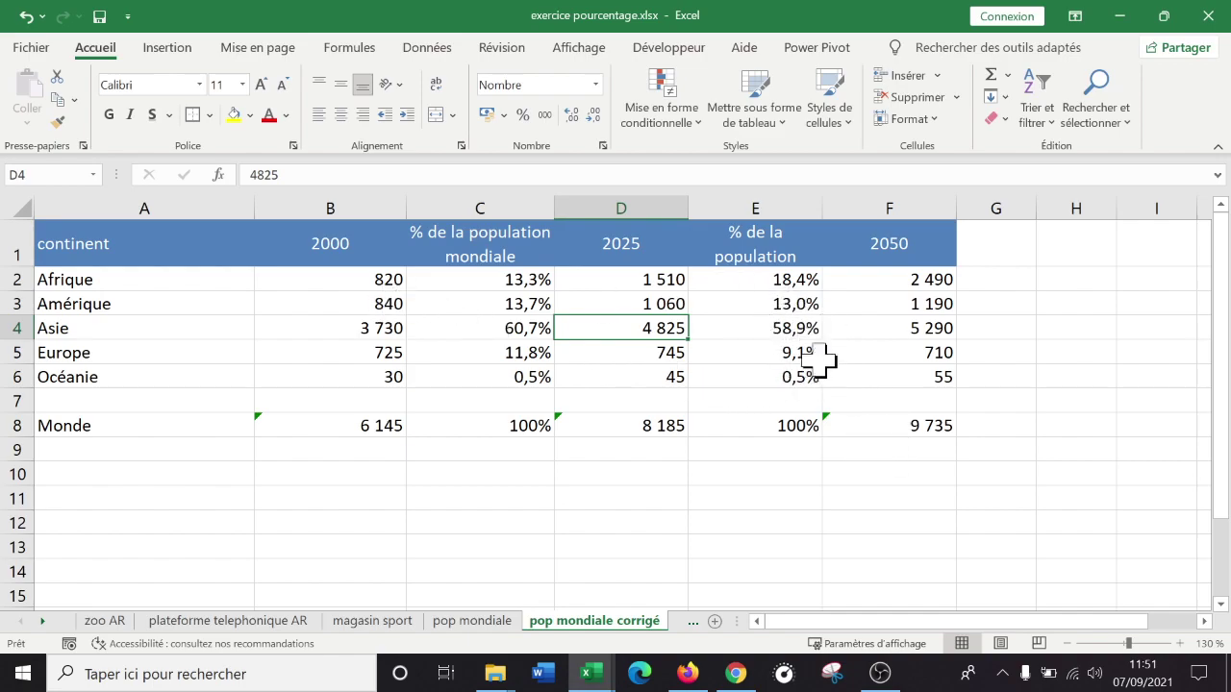
click(794, 331)
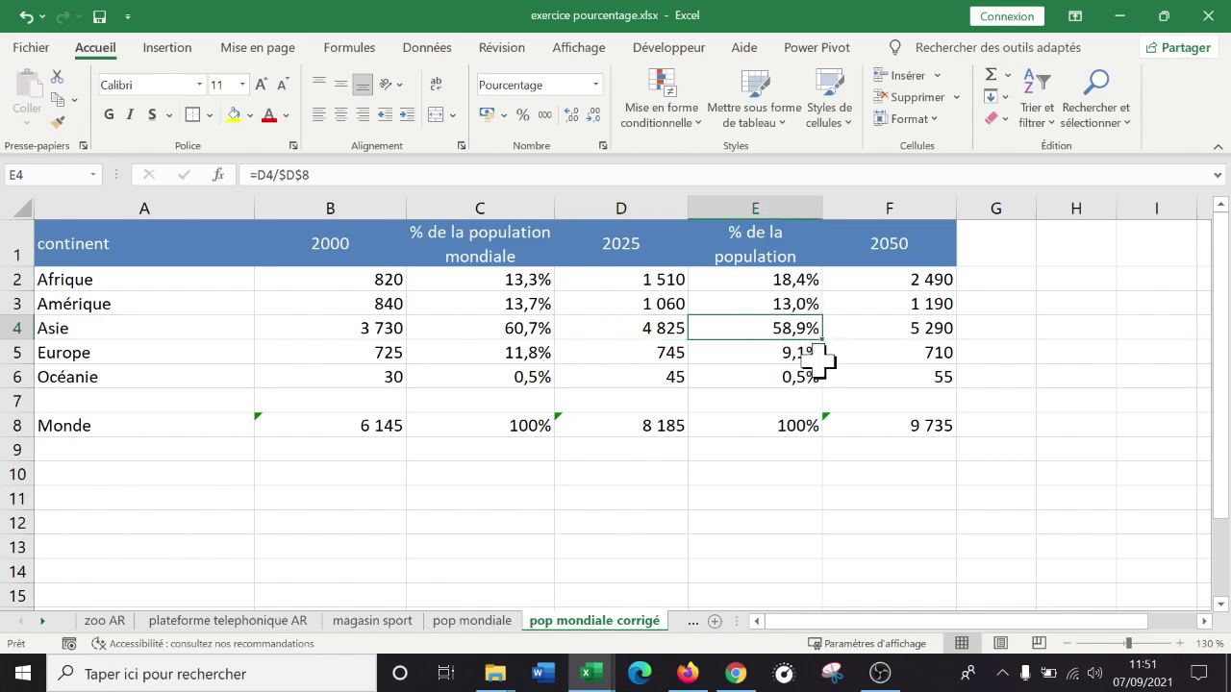
click(791, 355)
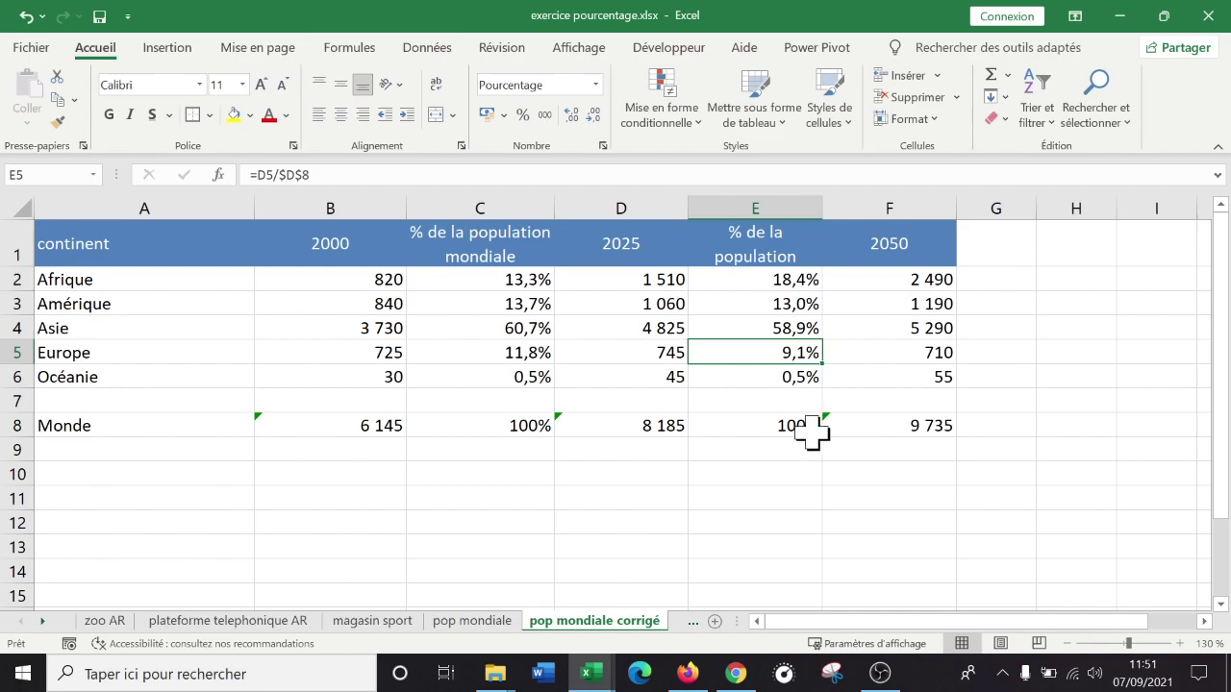
key(Down)
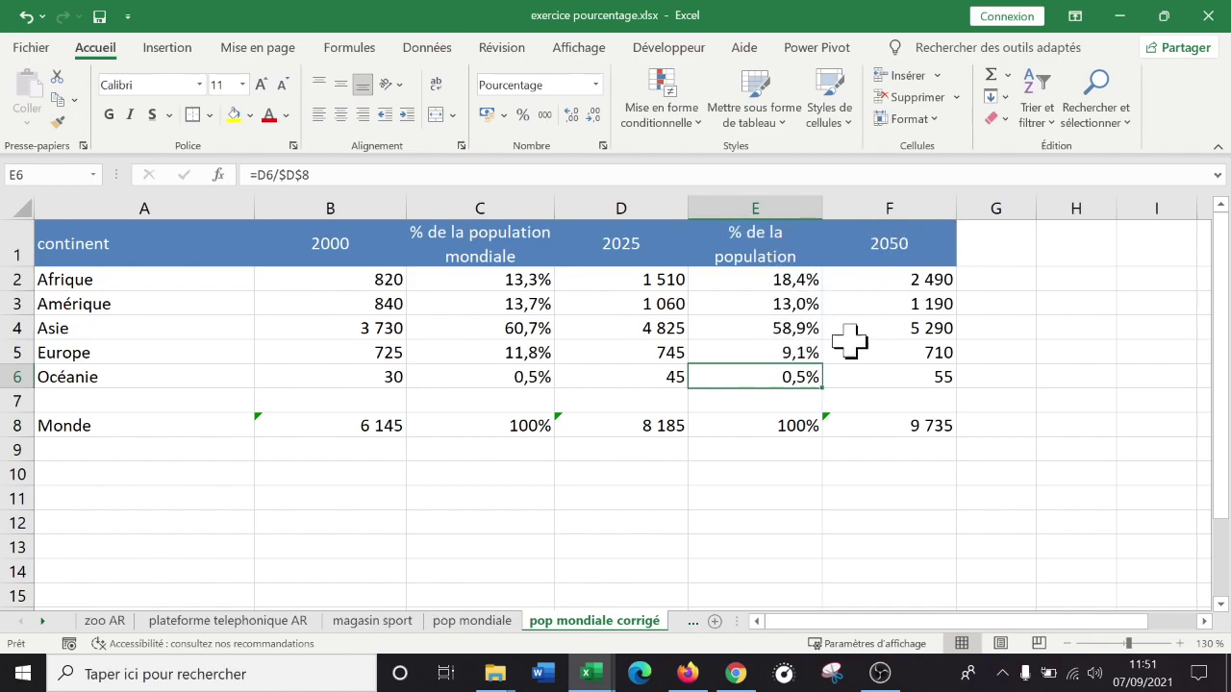
Copy the percentage column E1:E8 next to the 2050 figures at G1 and widen column G to fit its header
drag(756, 240, 789, 426)
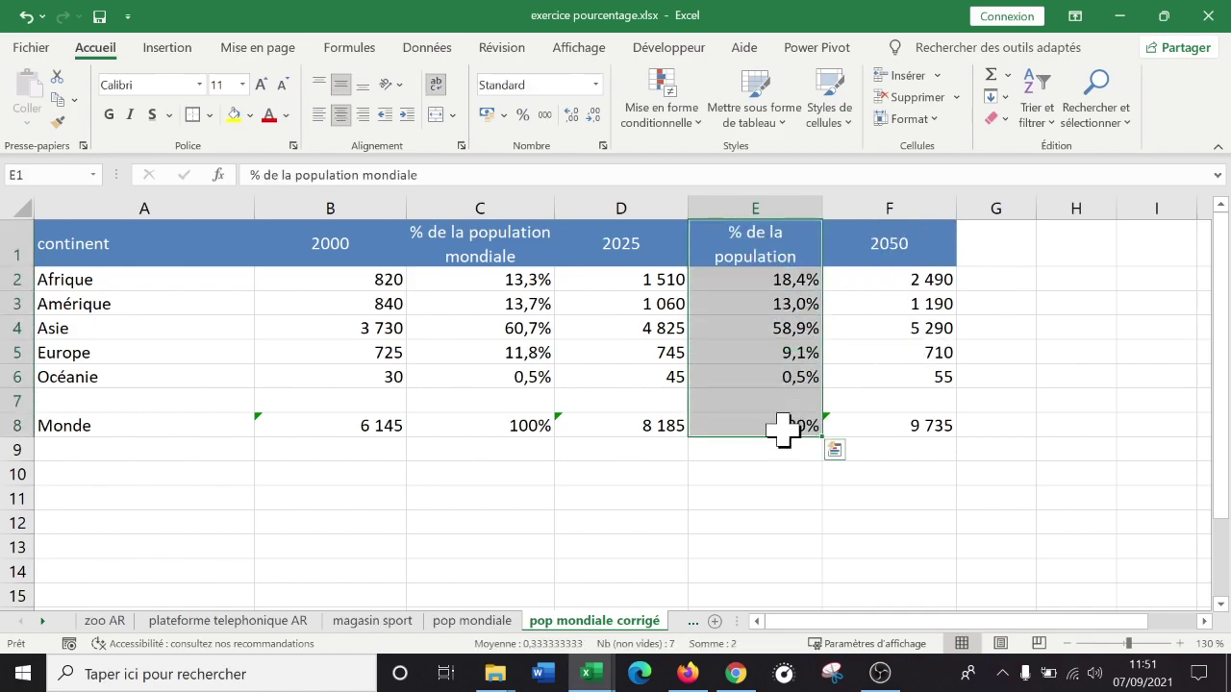
key(ctrl+c)
click(991, 244)
key(ctrl+v)
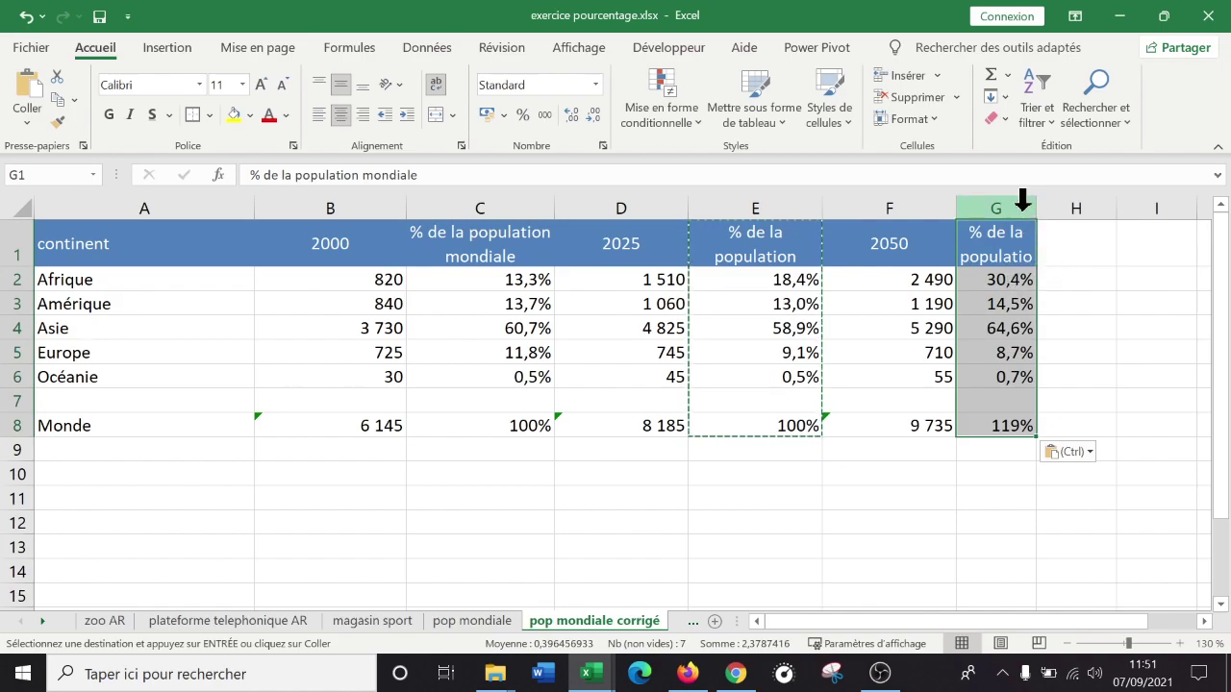
drag(1038, 209, 1112, 208)
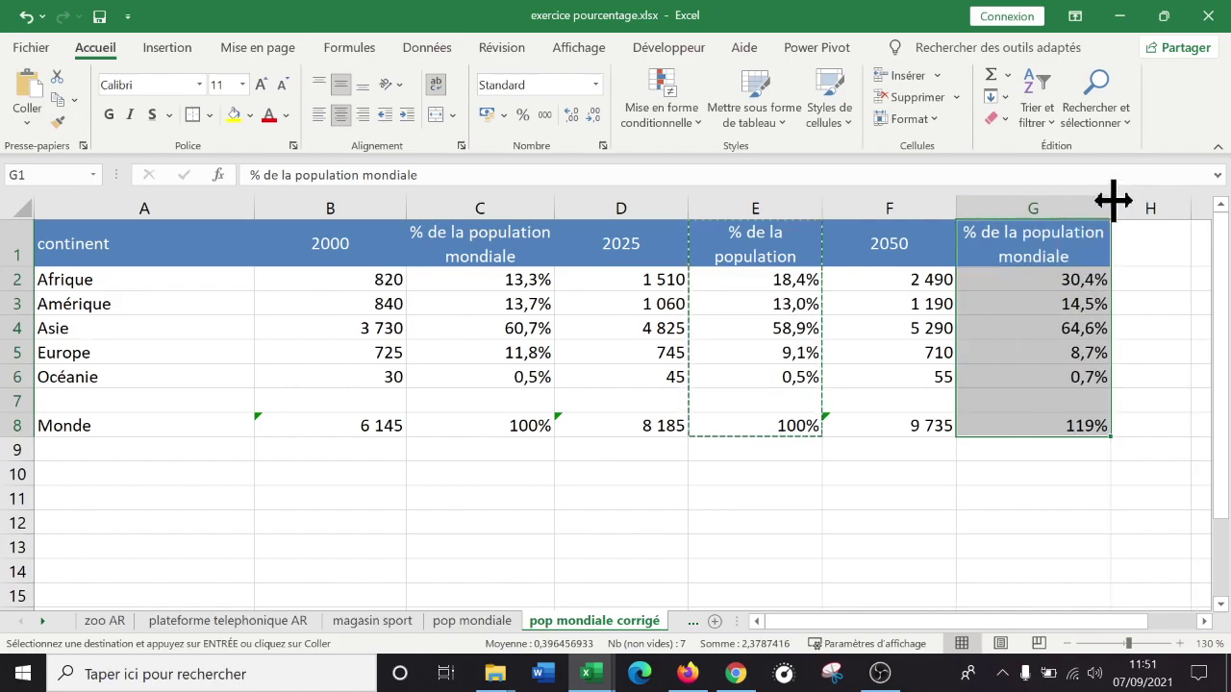
click(1035, 299)
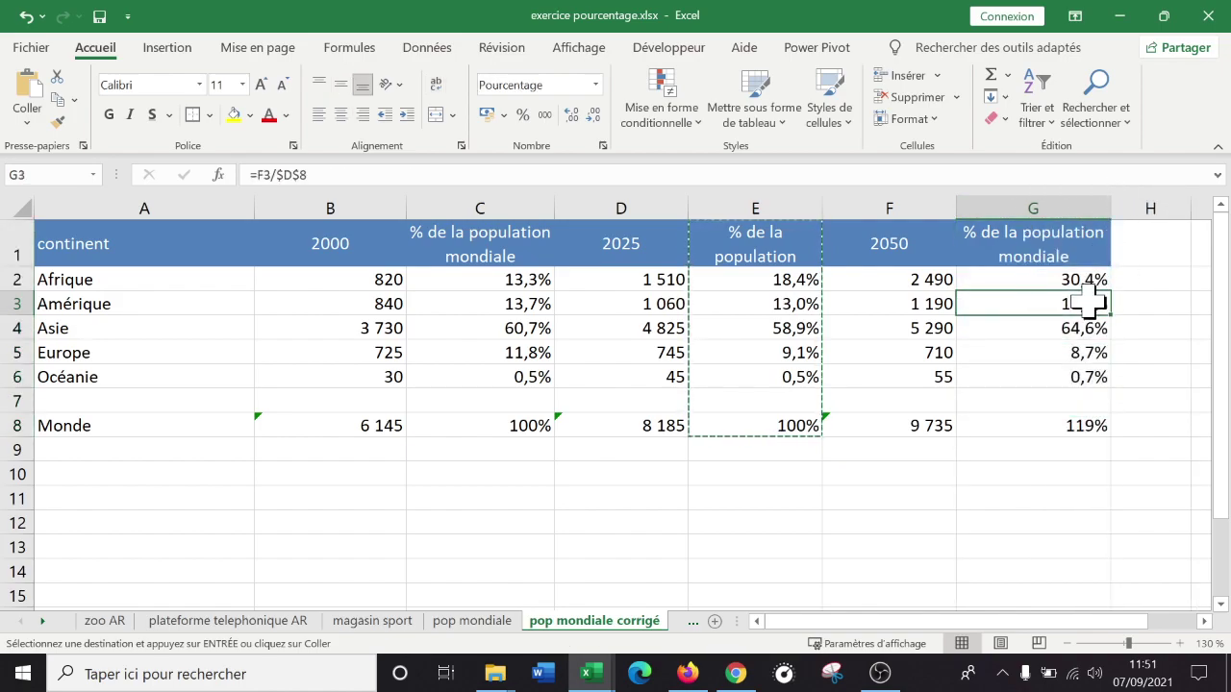
Undo the widening of column G and the paste of the percentage column next to the 2050 figures
key(ctrl+z)
key(ctrl+z)
click(934, 473)
Copy the percentage column E1:E8 again to G1 and widen column G to fit its header
drag(787, 261, 779, 432)
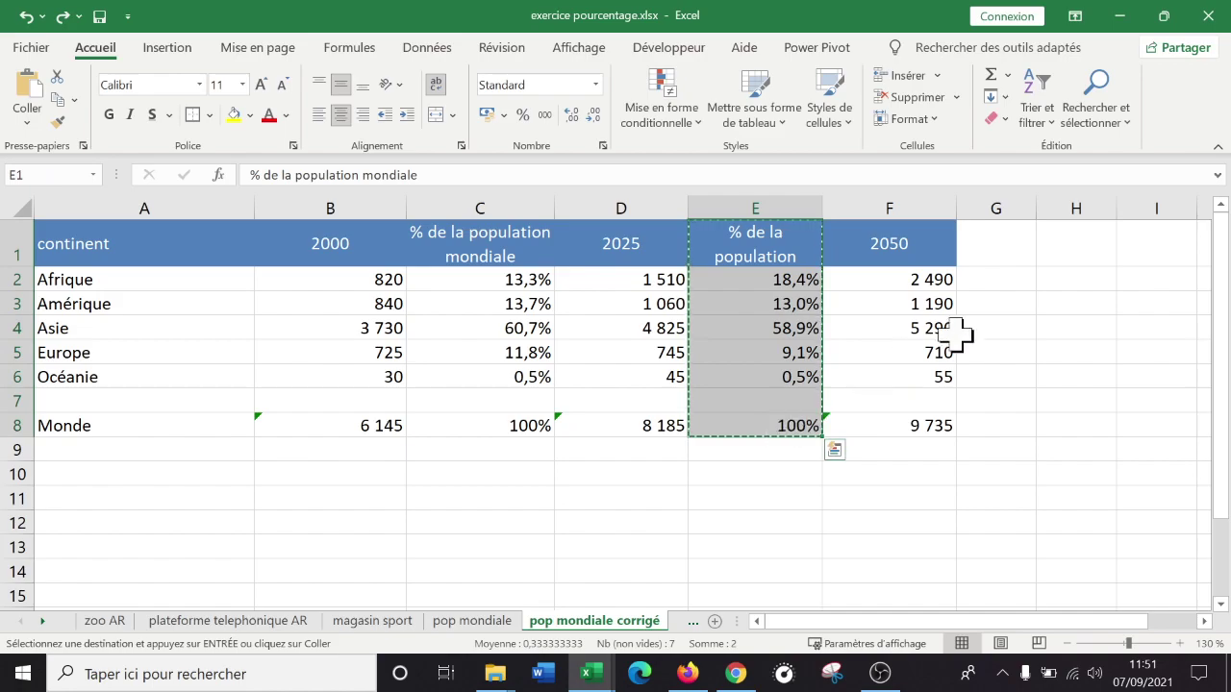
click(990, 236)
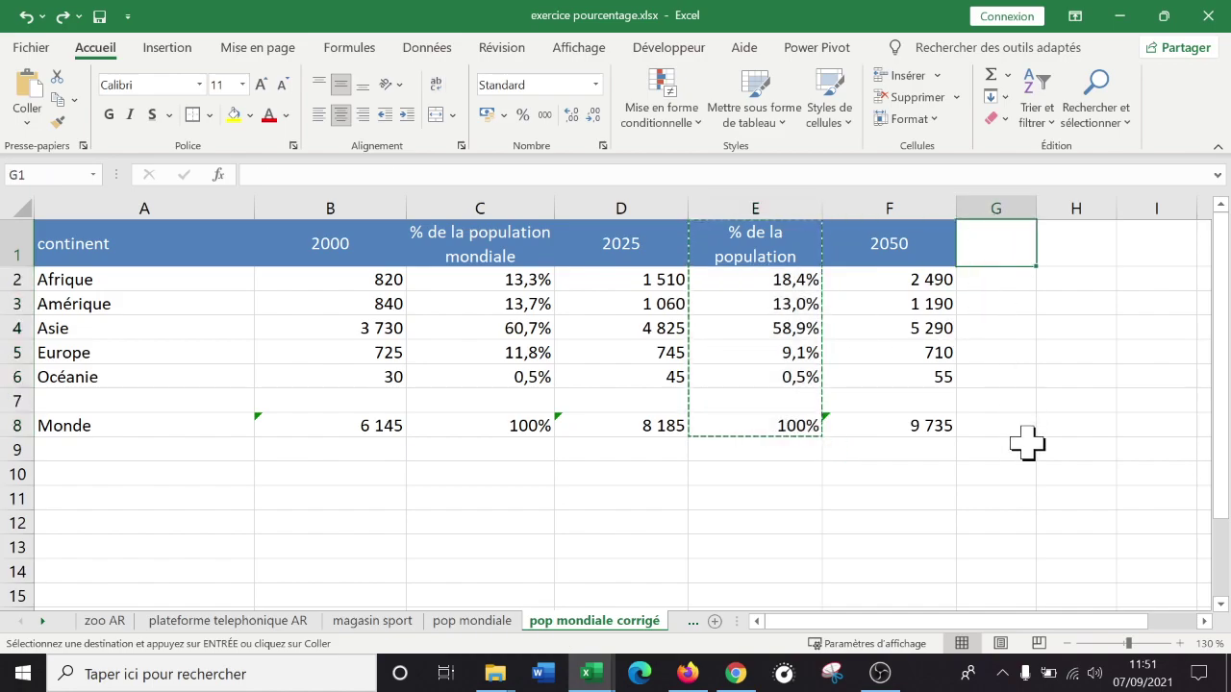
key(ctrl+v)
drag(1034, 208, 1110, 202)
Correct the formula in G2 so it divides by the 2050 world total, giving =F2/F8
double_click(1007, 279)
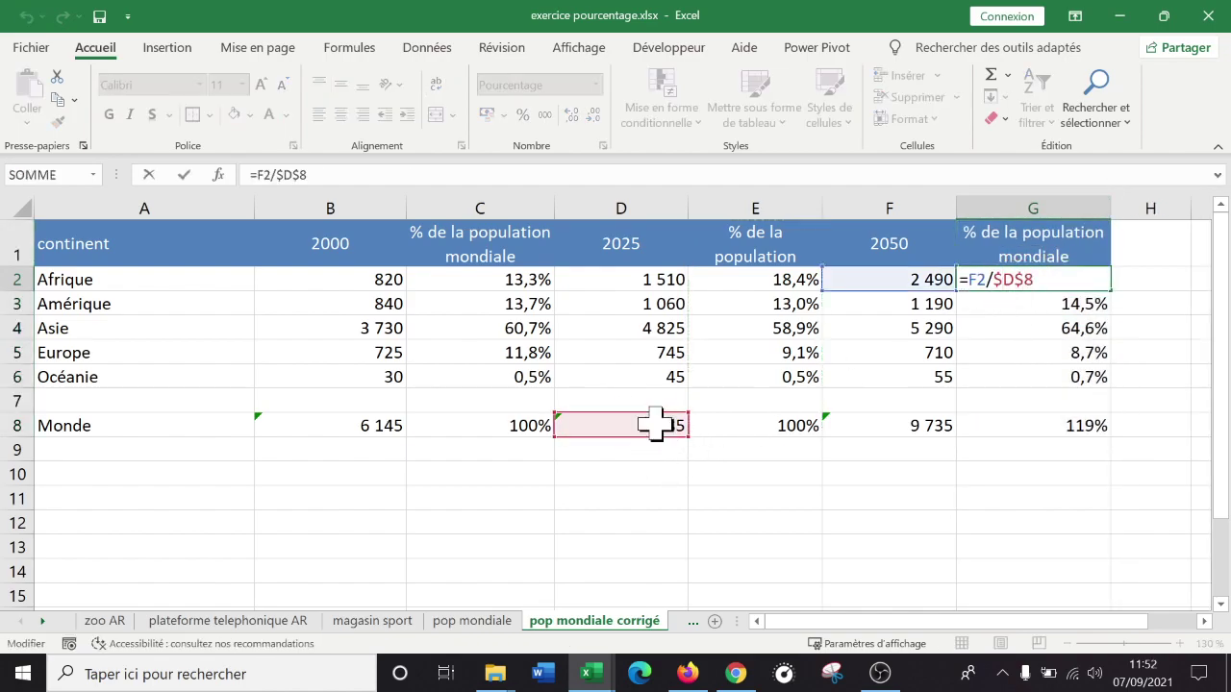
click(1058, 277)
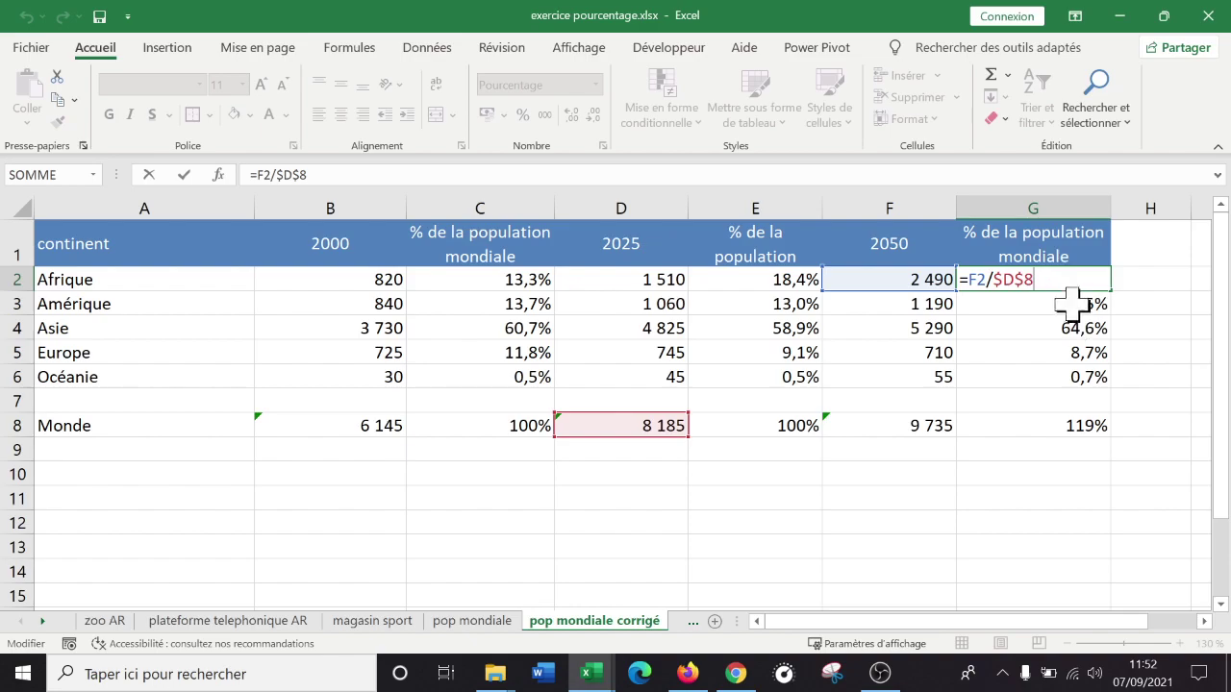
key(BackSpace)
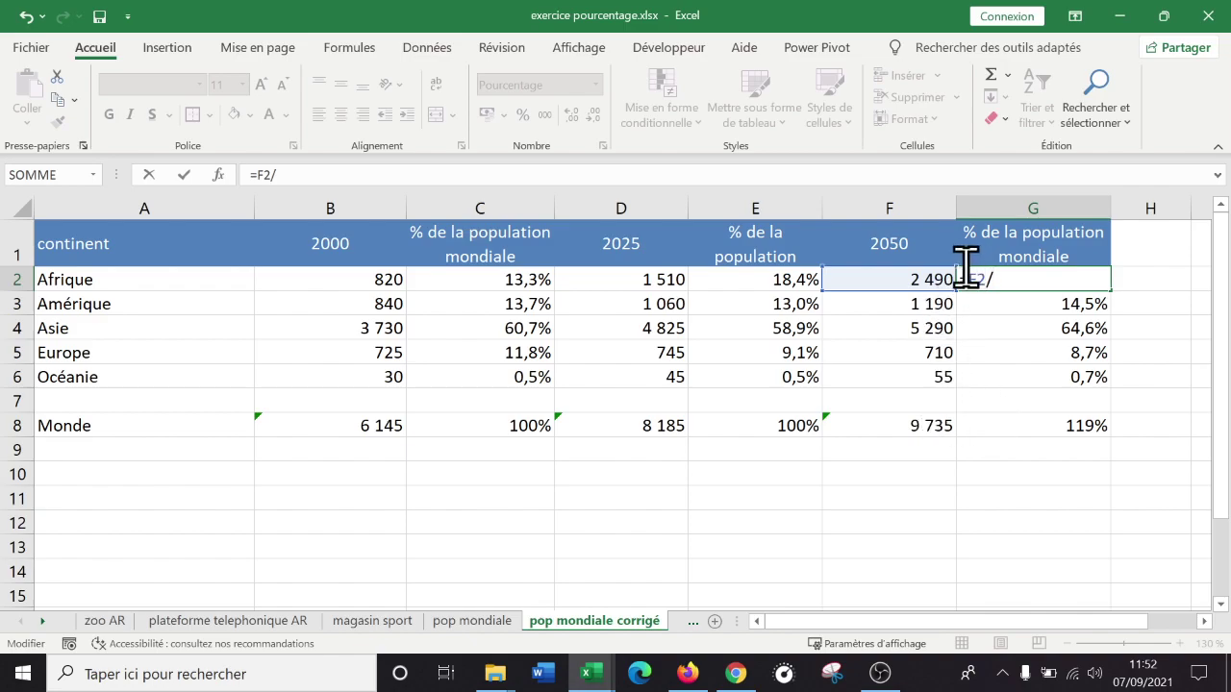
click(934, 423)
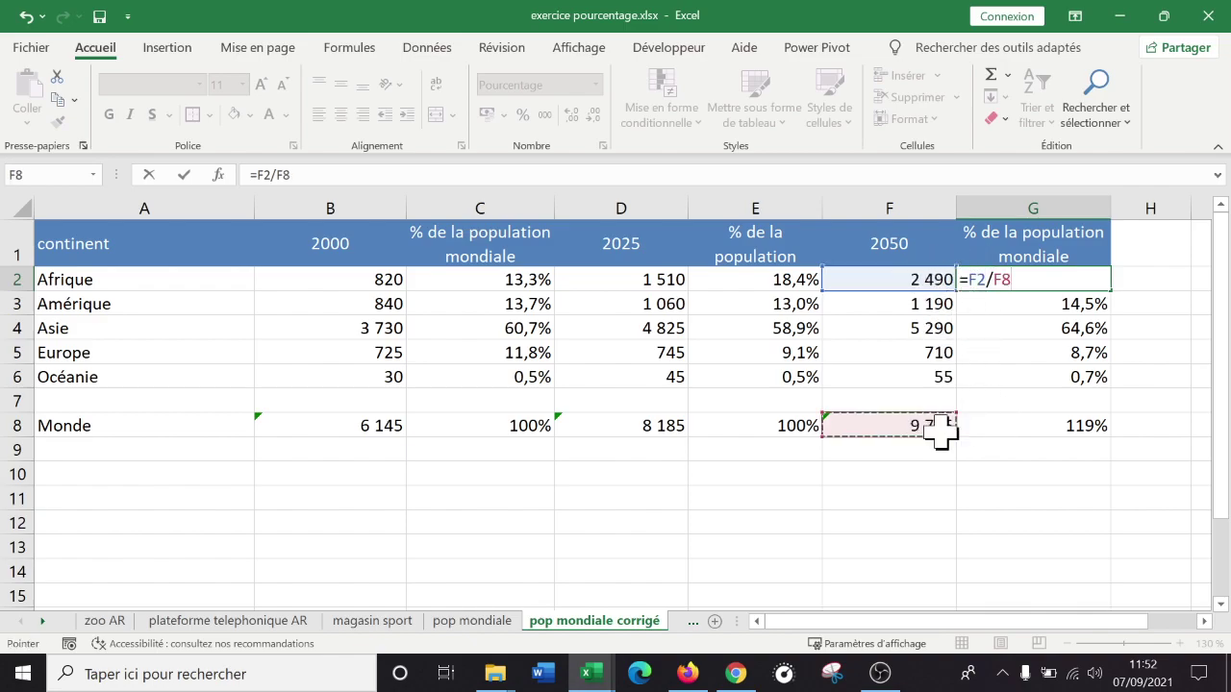
Make the total's reference in G2 absolute, entering =F2/$F$8, and fill the formula down to G6
click(990, 279)
text($)
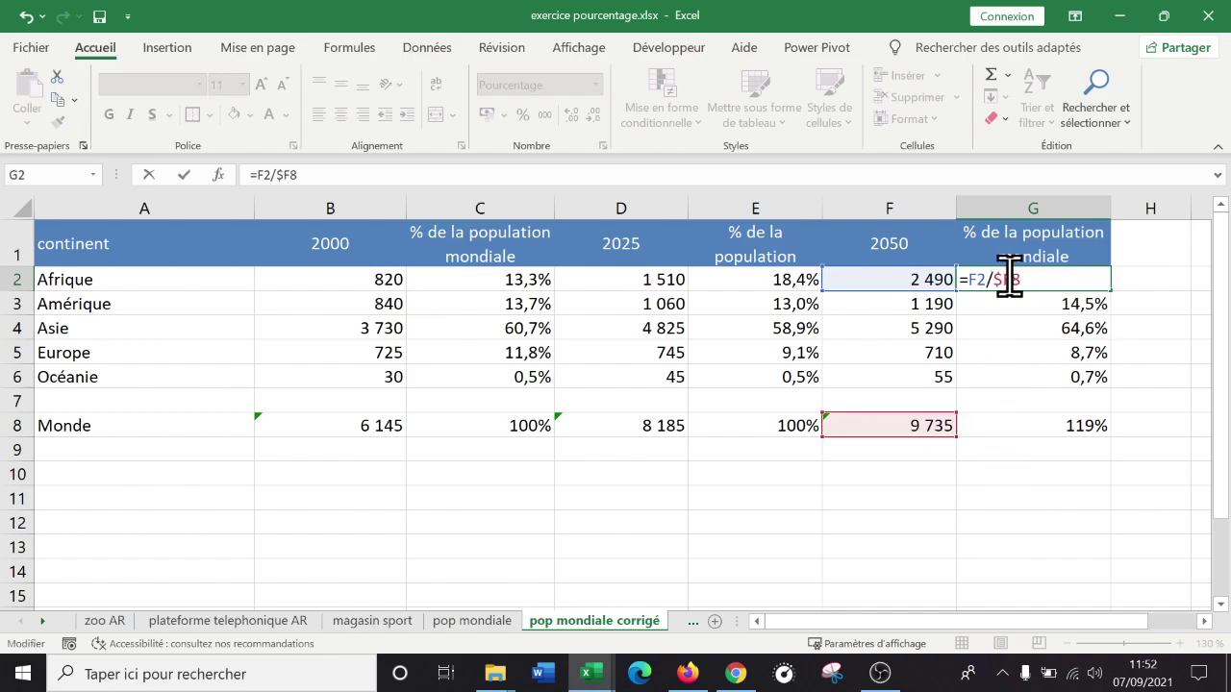
key(Right)
text($)
key(Return)
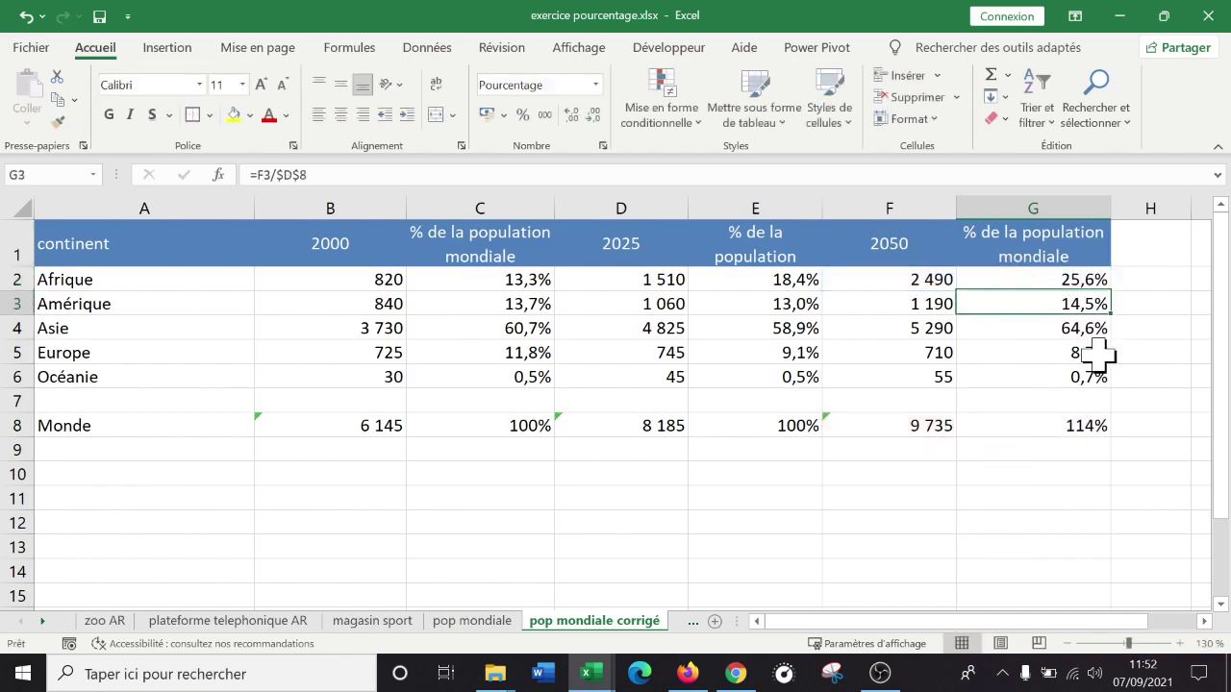
click(1094, 281)
drag(1115, 293, 1114, 381)
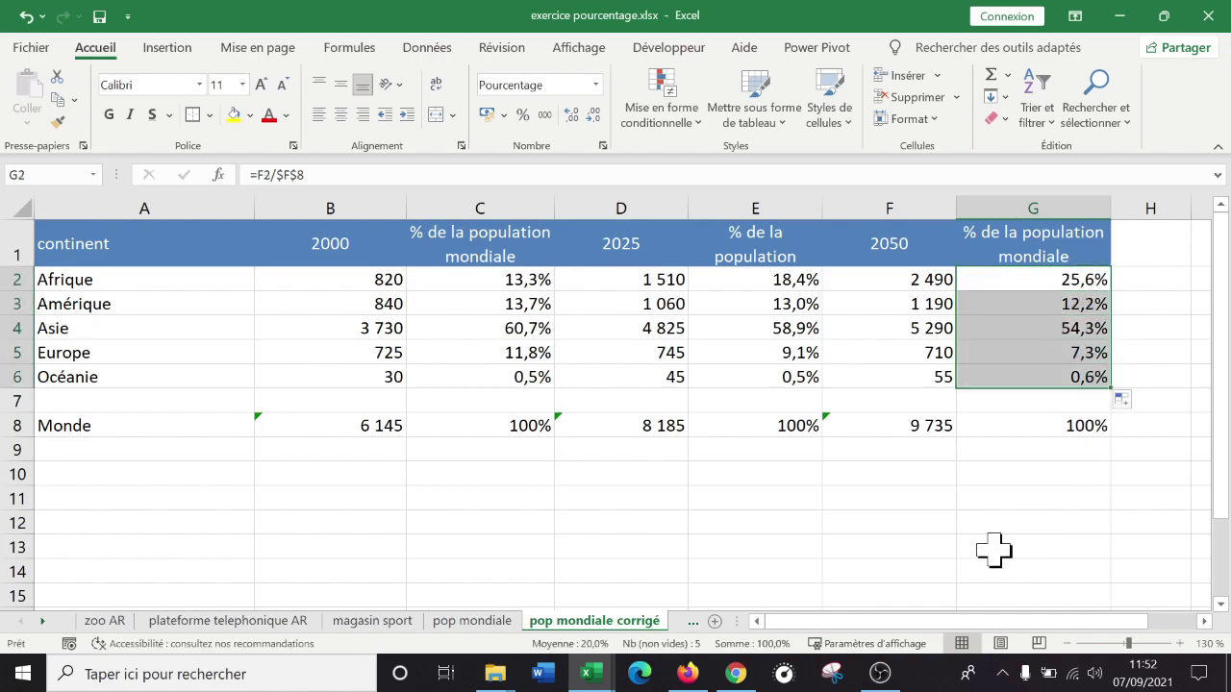
Examine the 2050 total and each continent's share in column G, comparing Afrique's share with its 2025 share in column E
click(1067, 425)
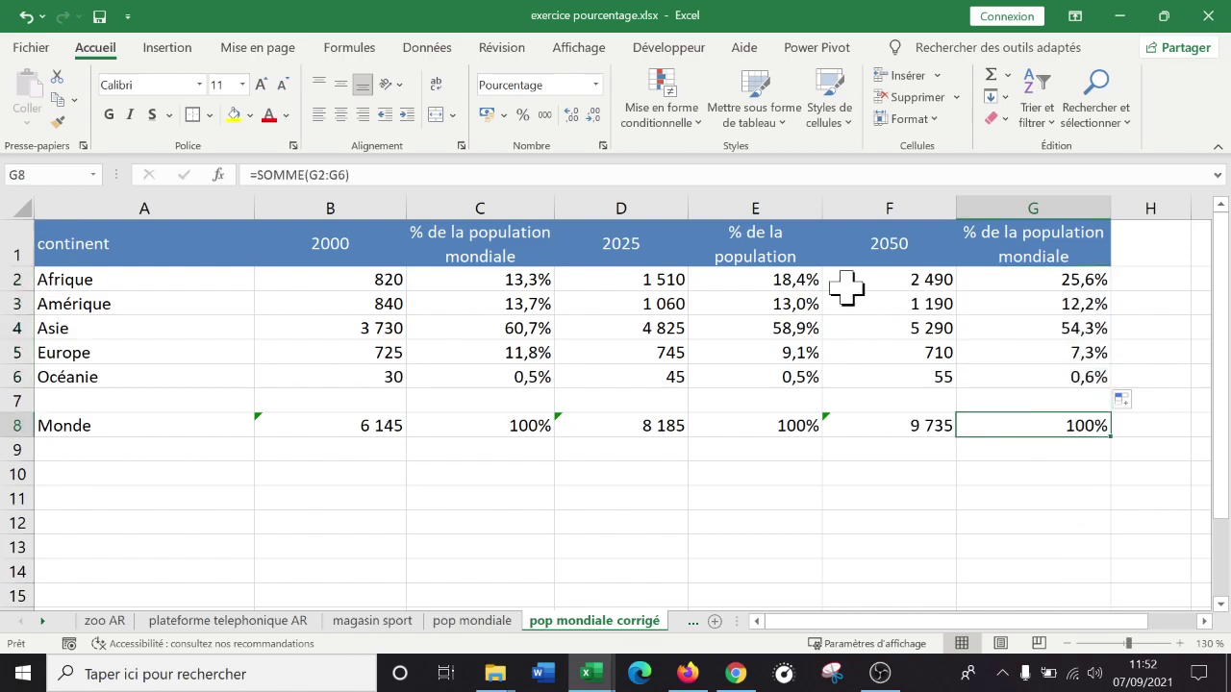
click(811, 277)
click(1066, 279)
click(1067, 352)
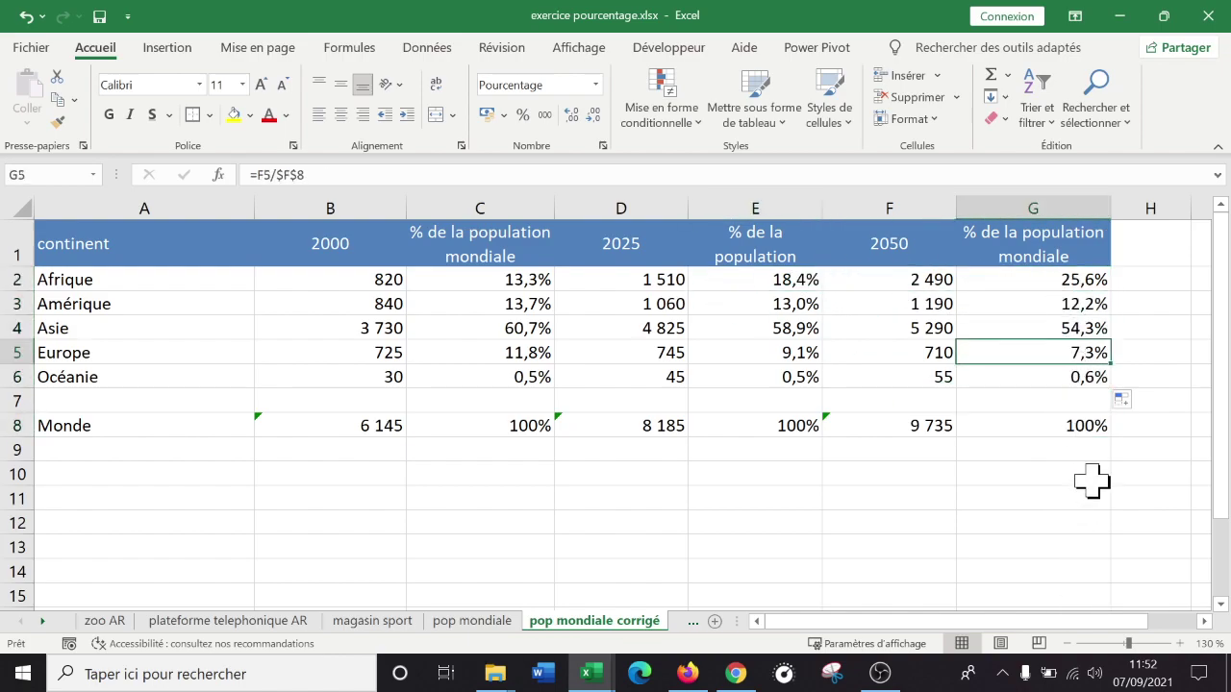
click(1061, 376)
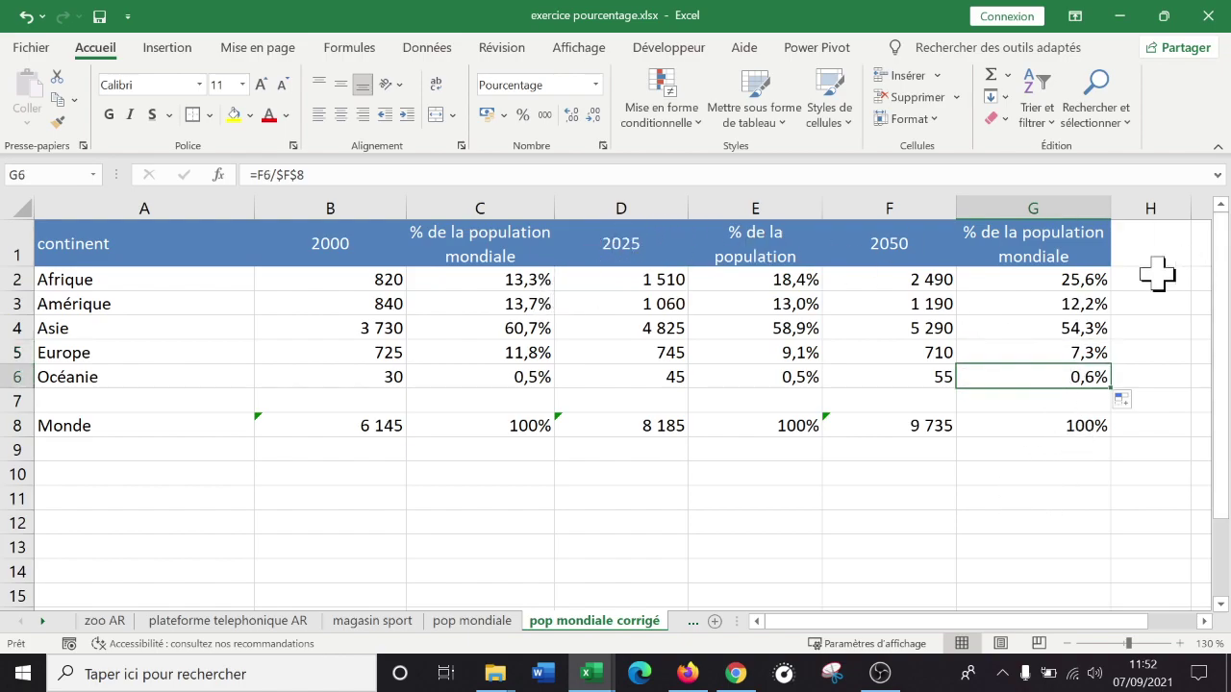
click(1063, 278)
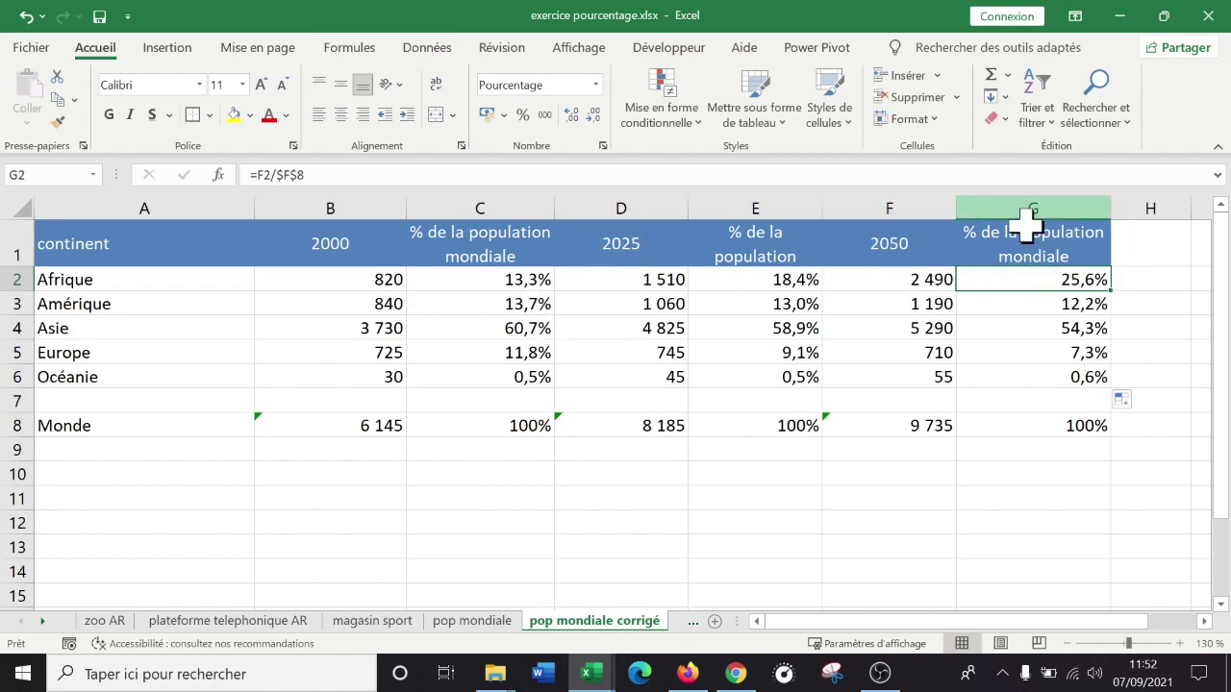
click(1065, 304)
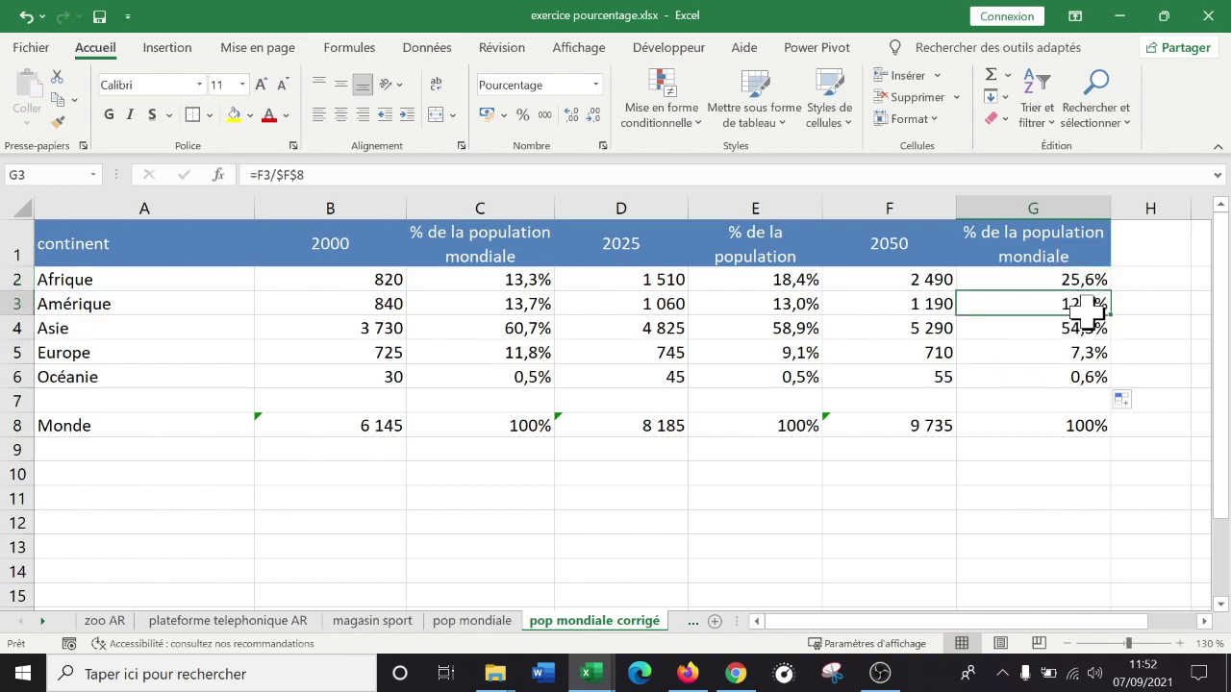
click(1075, 329)
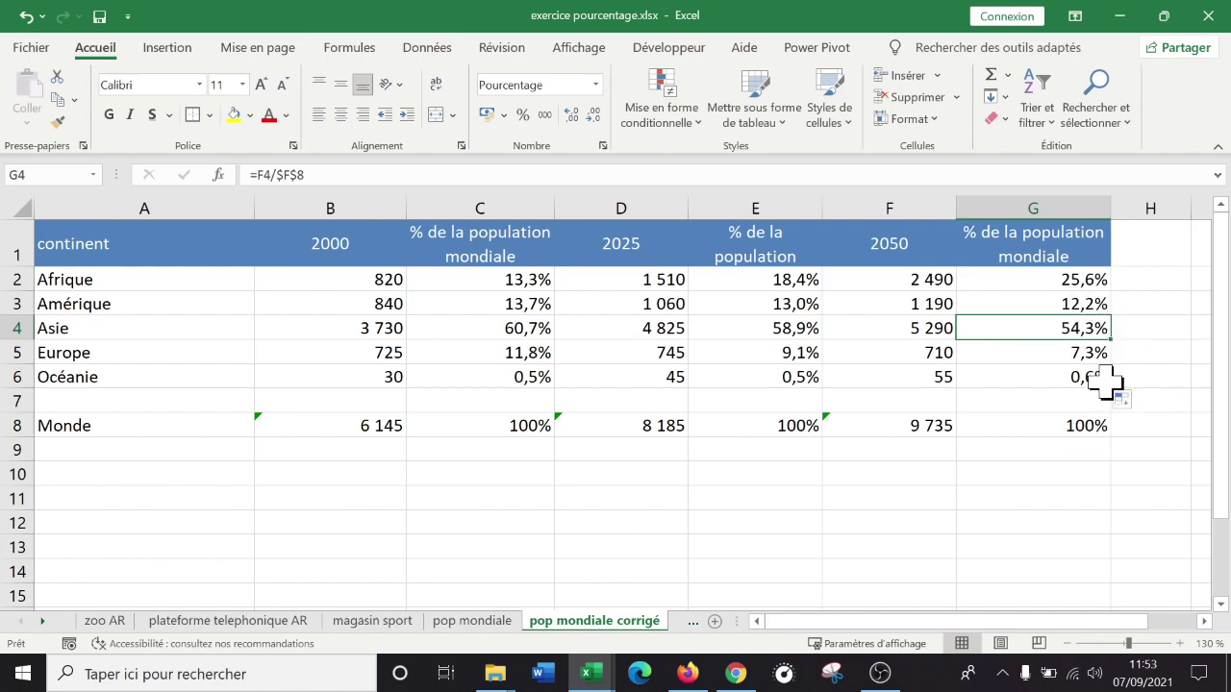
click(1075, 352)
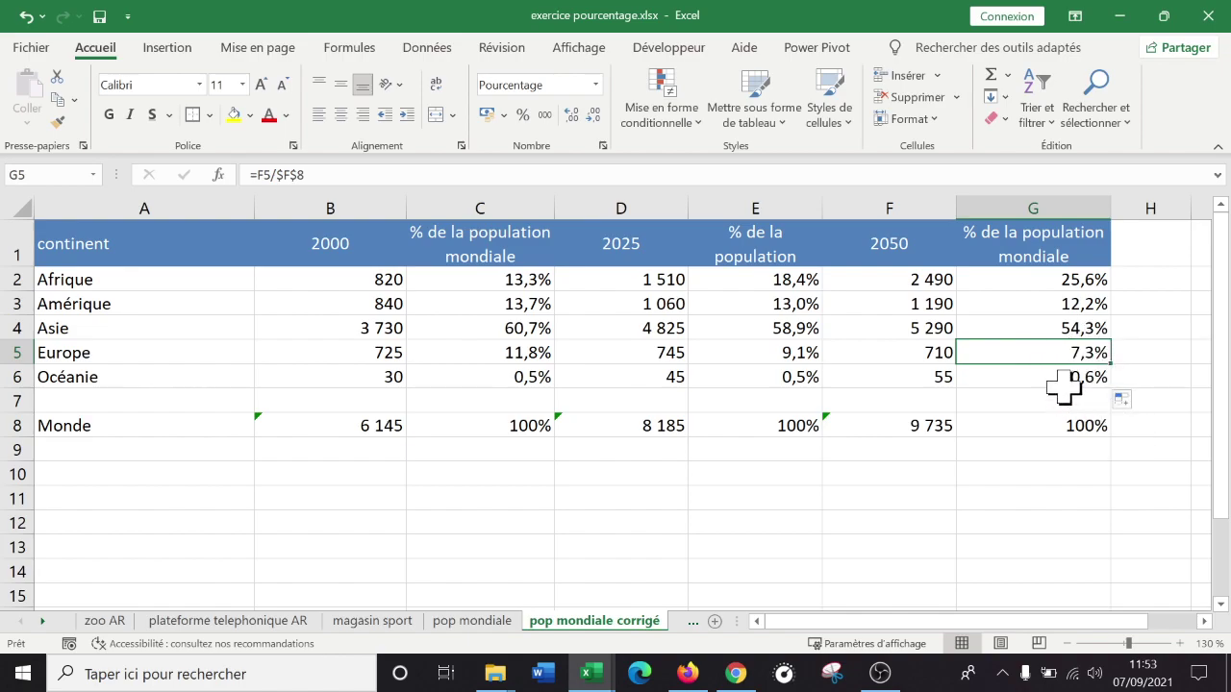
click(1067, 381)
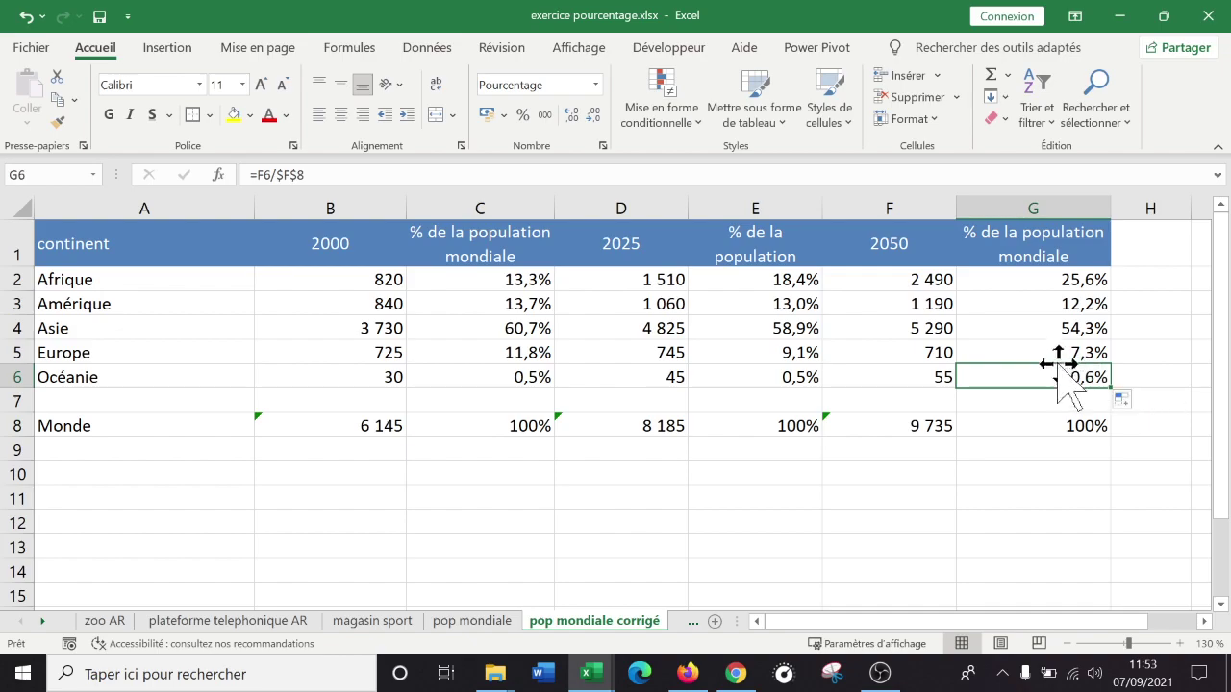
Review the three percentage columns C, E and G one after the other
click(497, 202)
click(748, 203)
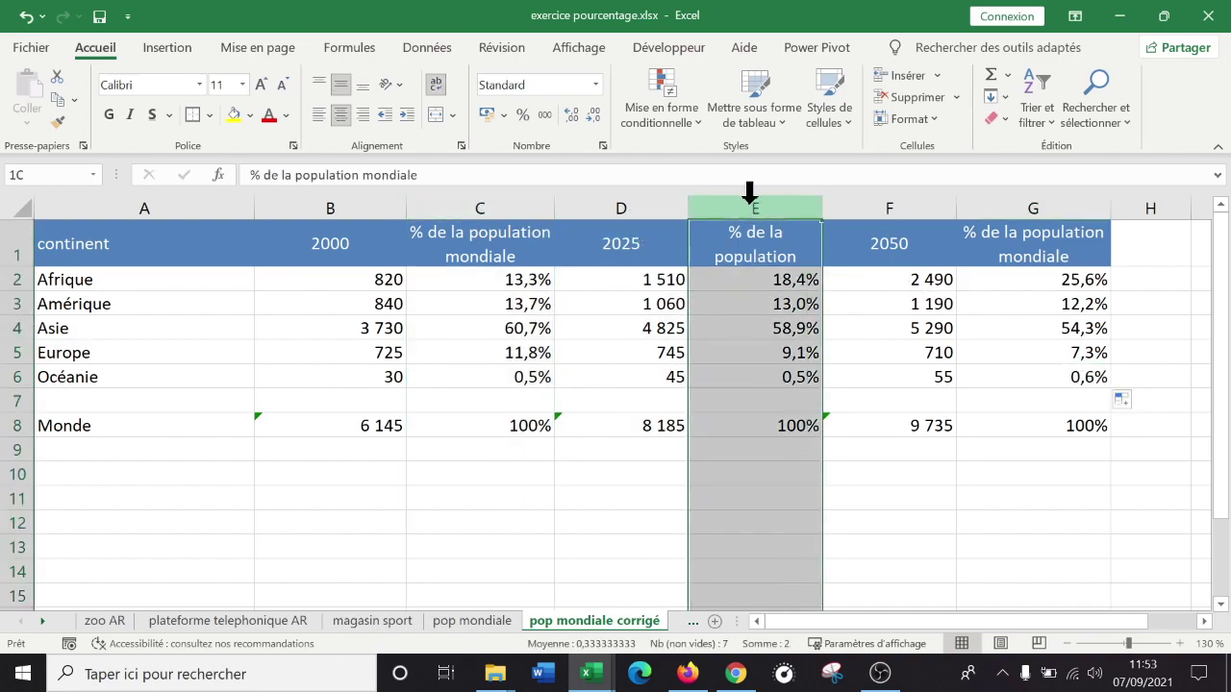
click(1017, 202)
click(1016, 447)
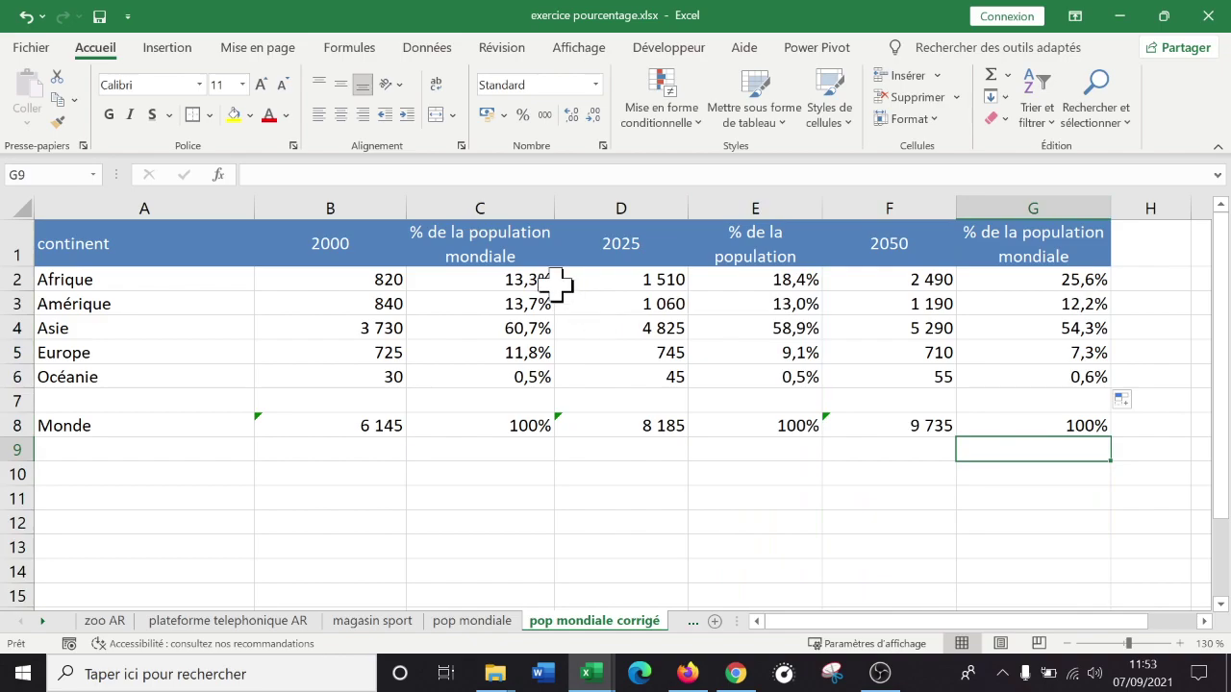
click(497, 201)
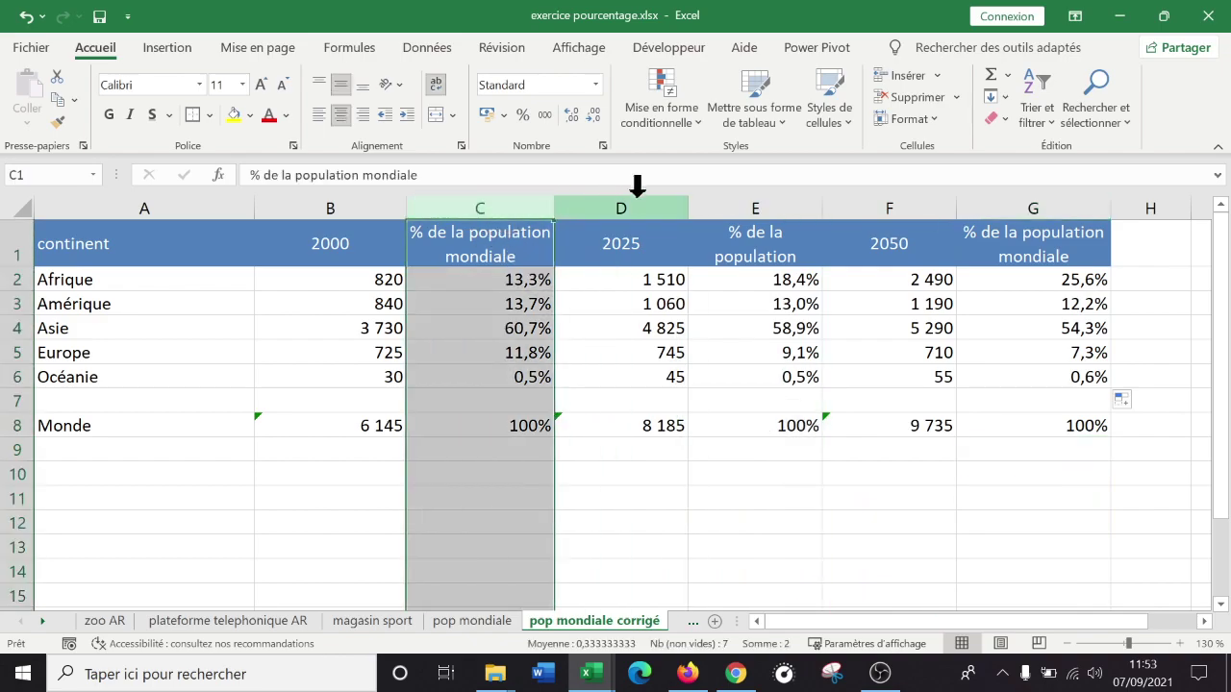
click(769, 200)
click(1034, 200)
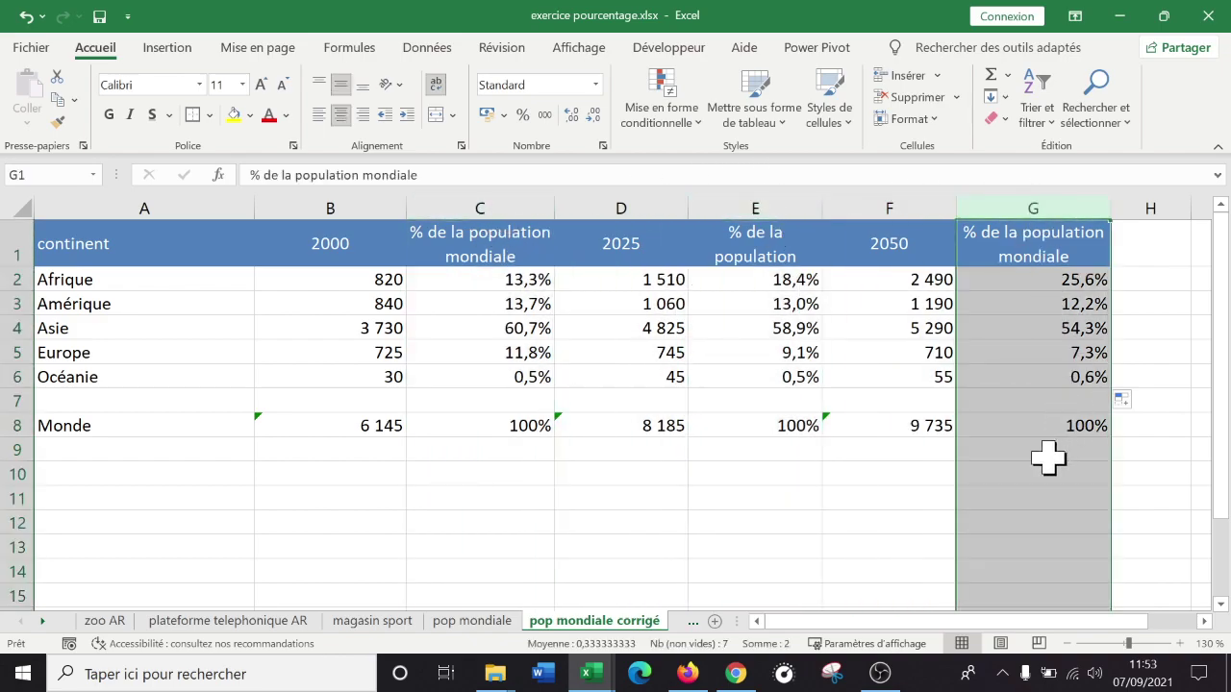
click(851, 529)
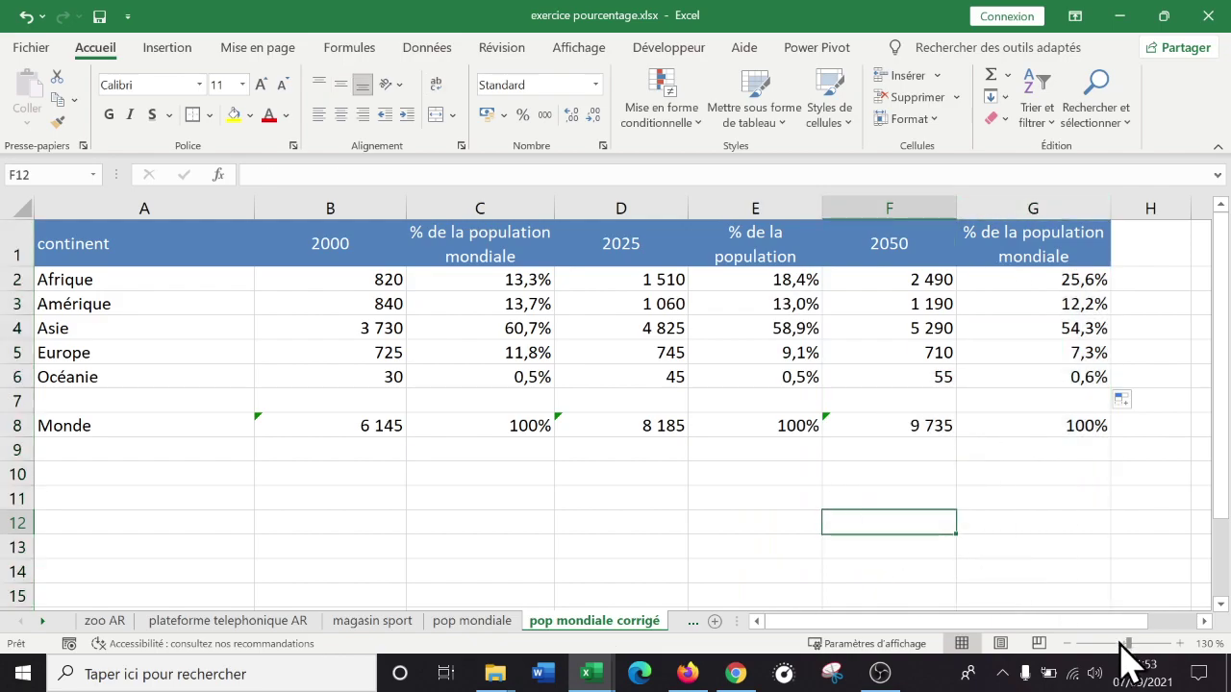
Give columns B through G one identical, slightly narrower width than column B's
click(1078, 644)
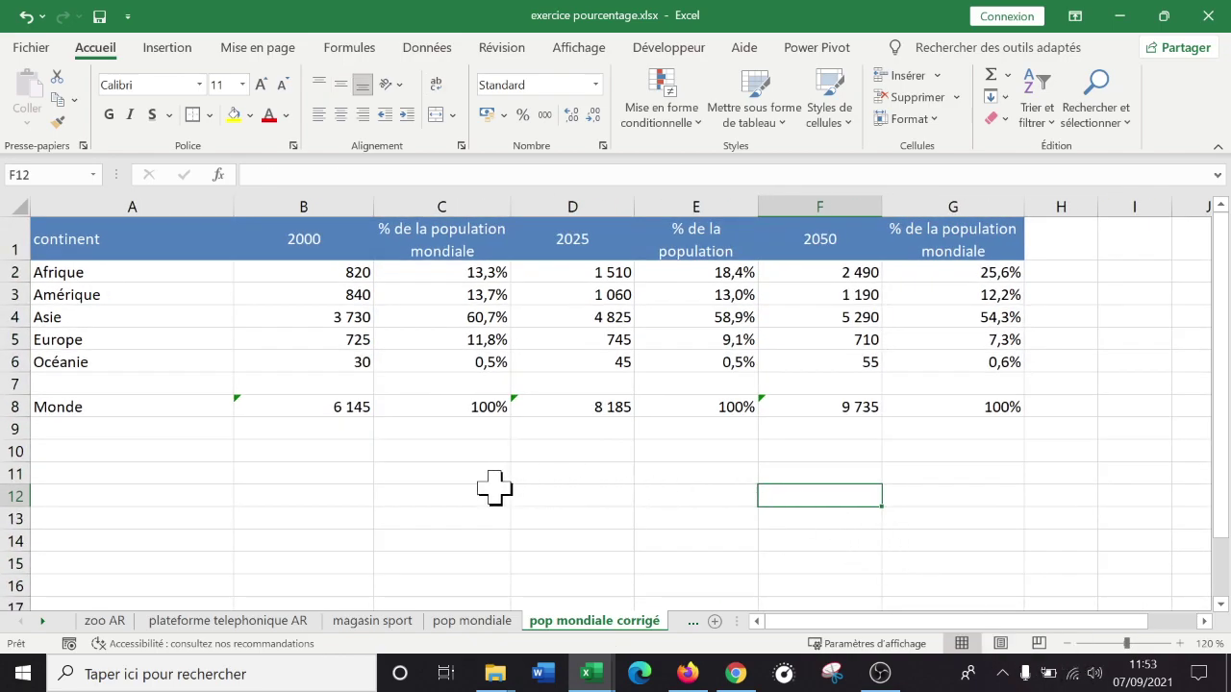
drag(339, 205, 923, 188)
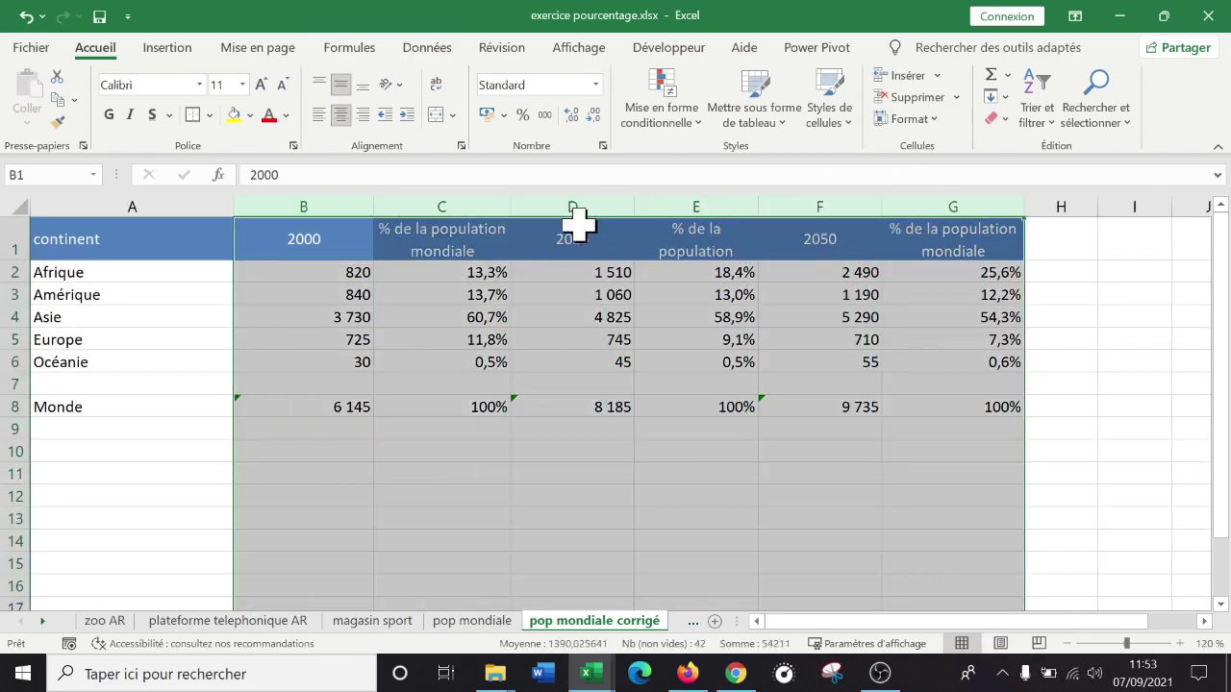
drag(373, 206, 366, 206)
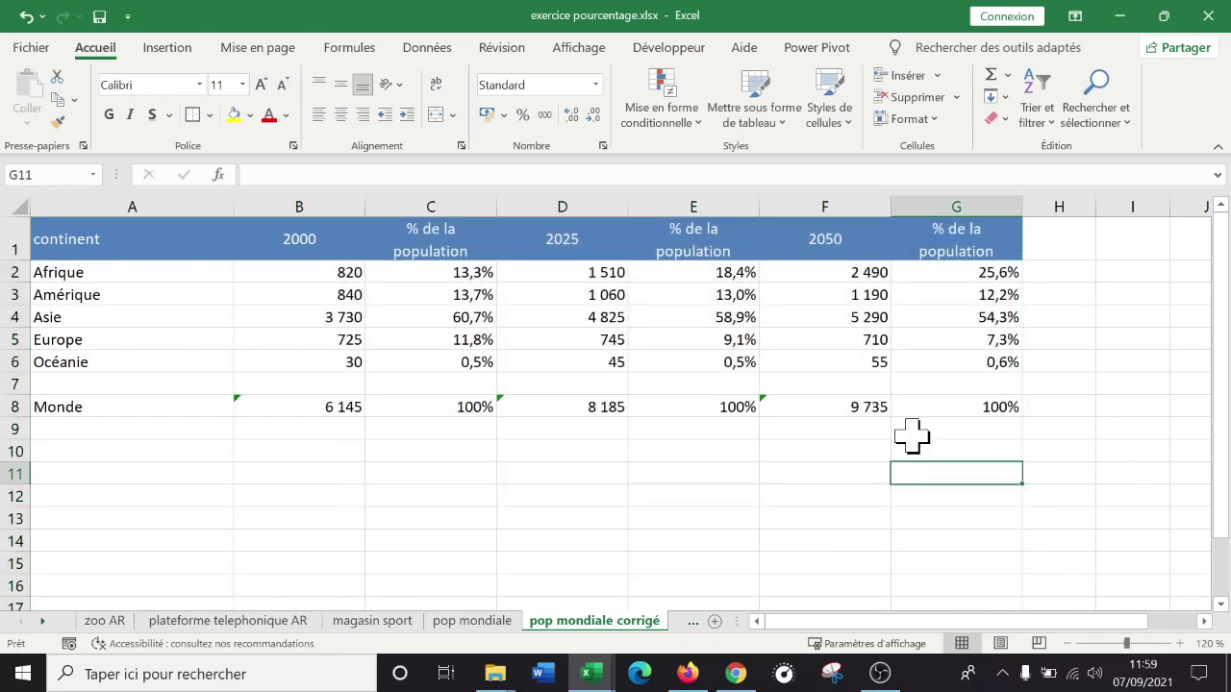
click(879, 670)
click(885, 678)
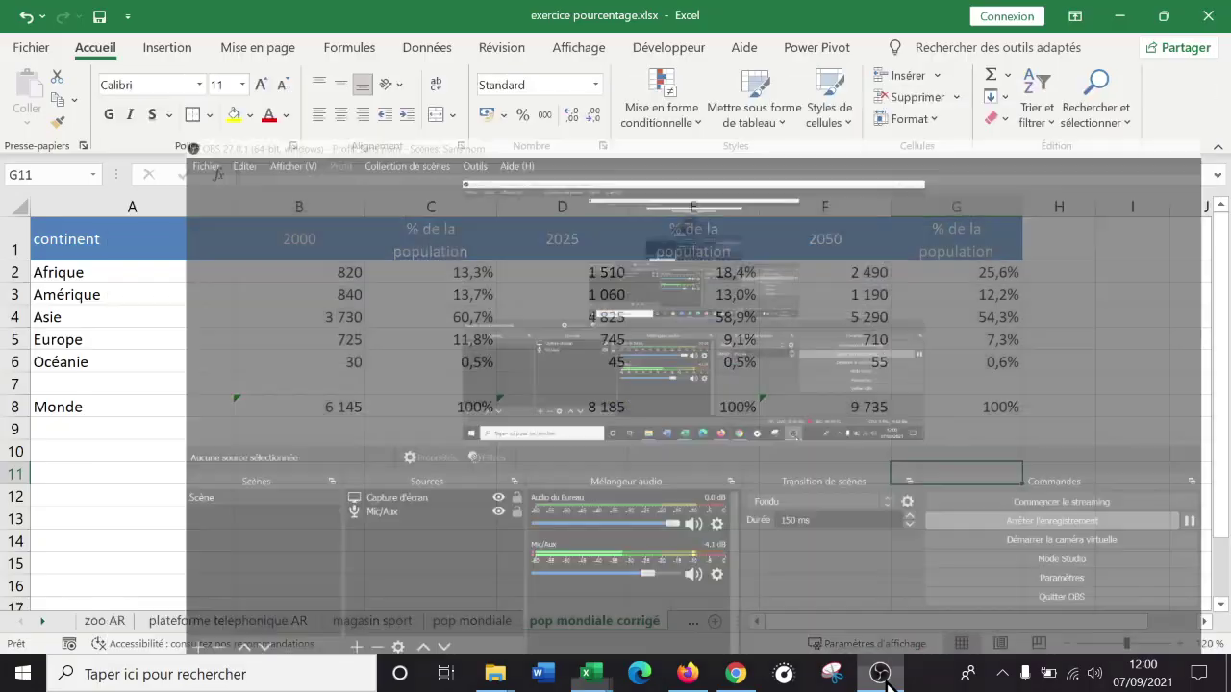
click(526, 511)
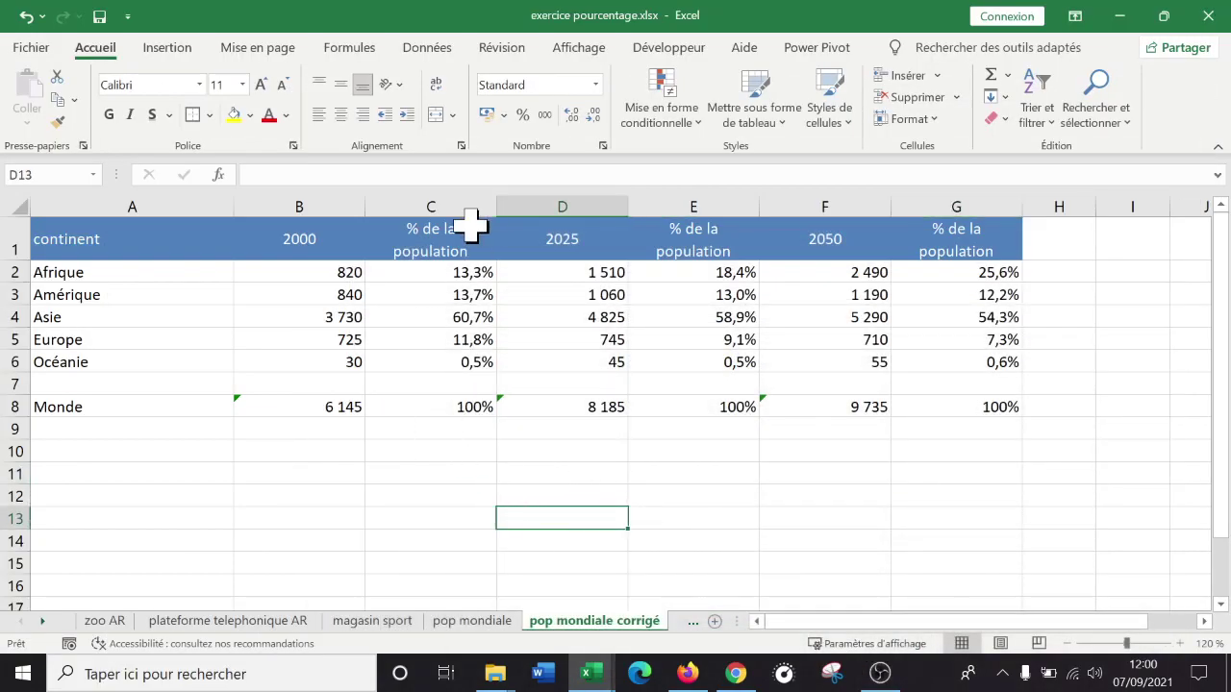
Fill the three percentage header cells C1, E1 and G1 with a darker shade of the theme blue
click(471, 227)
ctrl+click(671, 233)
ctrl+click(954, 241)
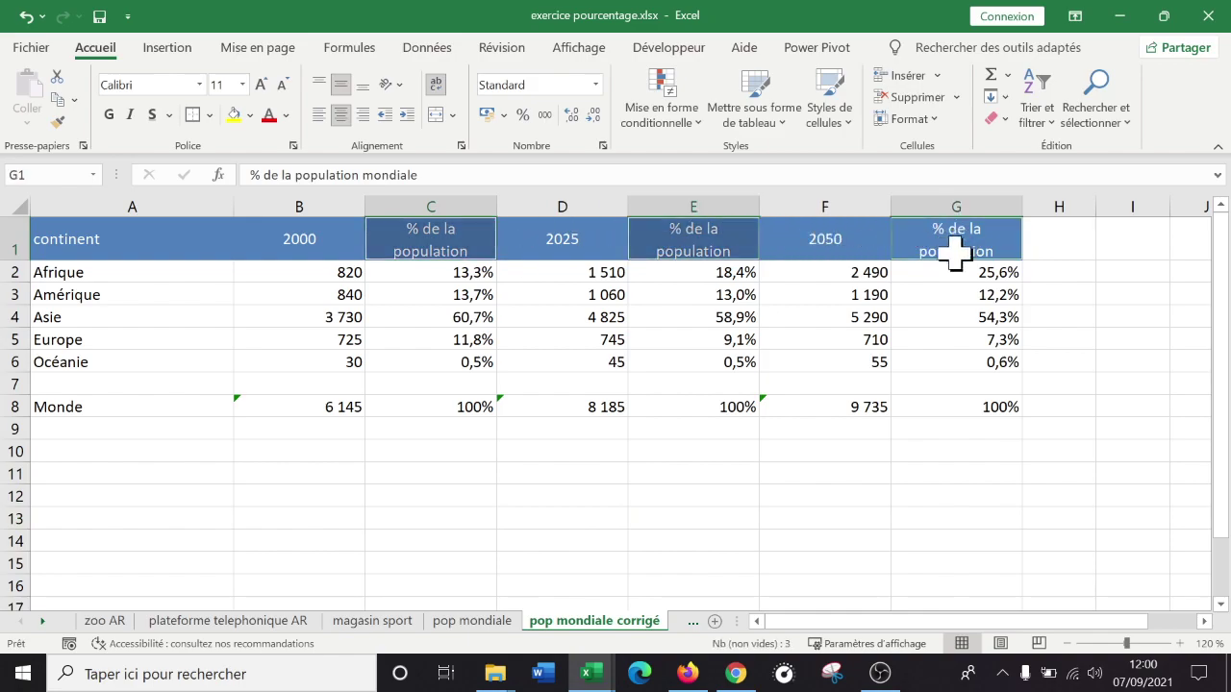
click(249, 115)
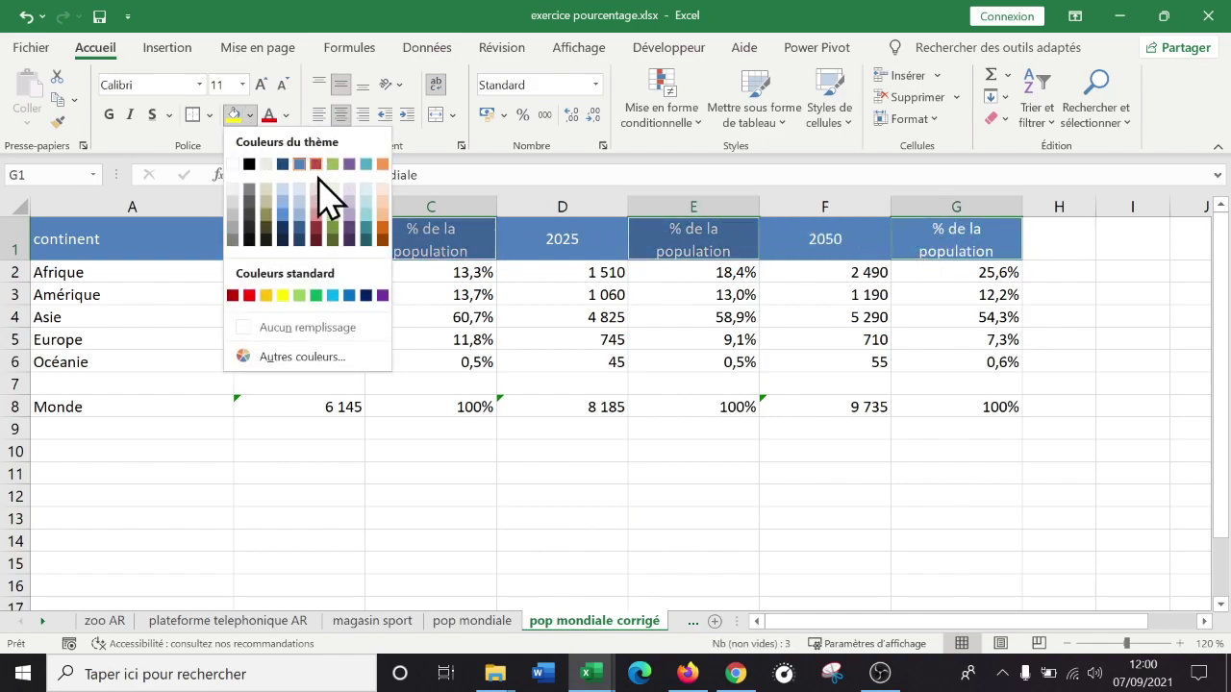
click(299, 228)
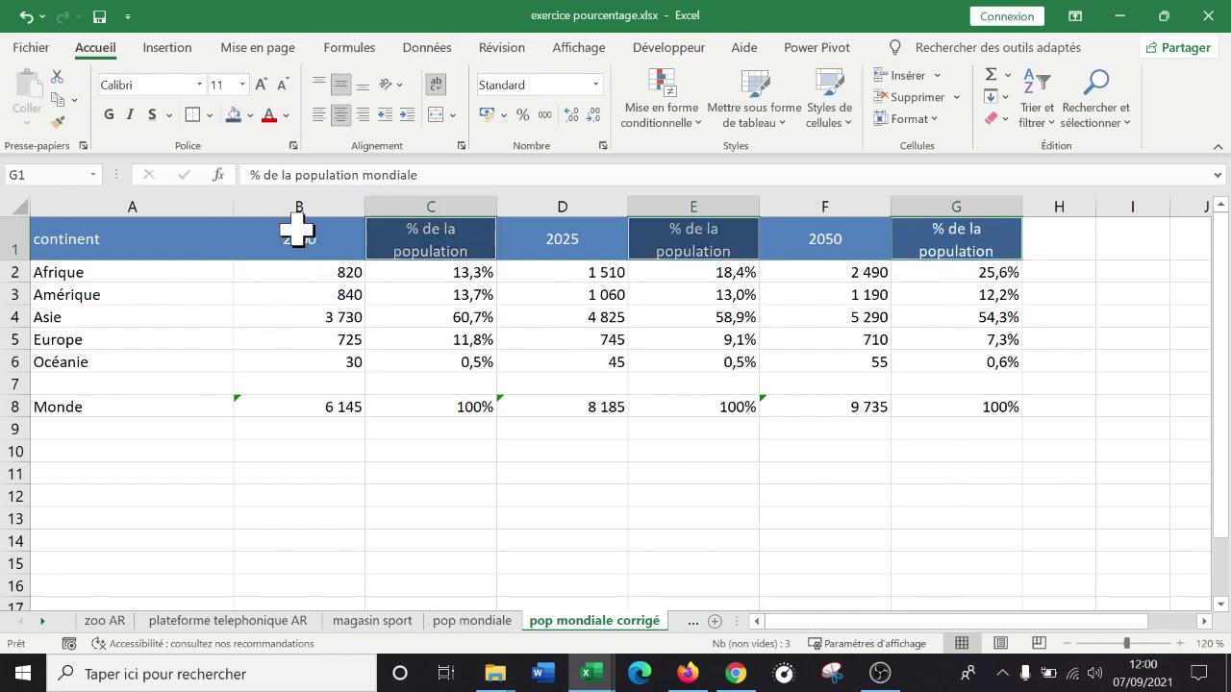
click(497, 517)
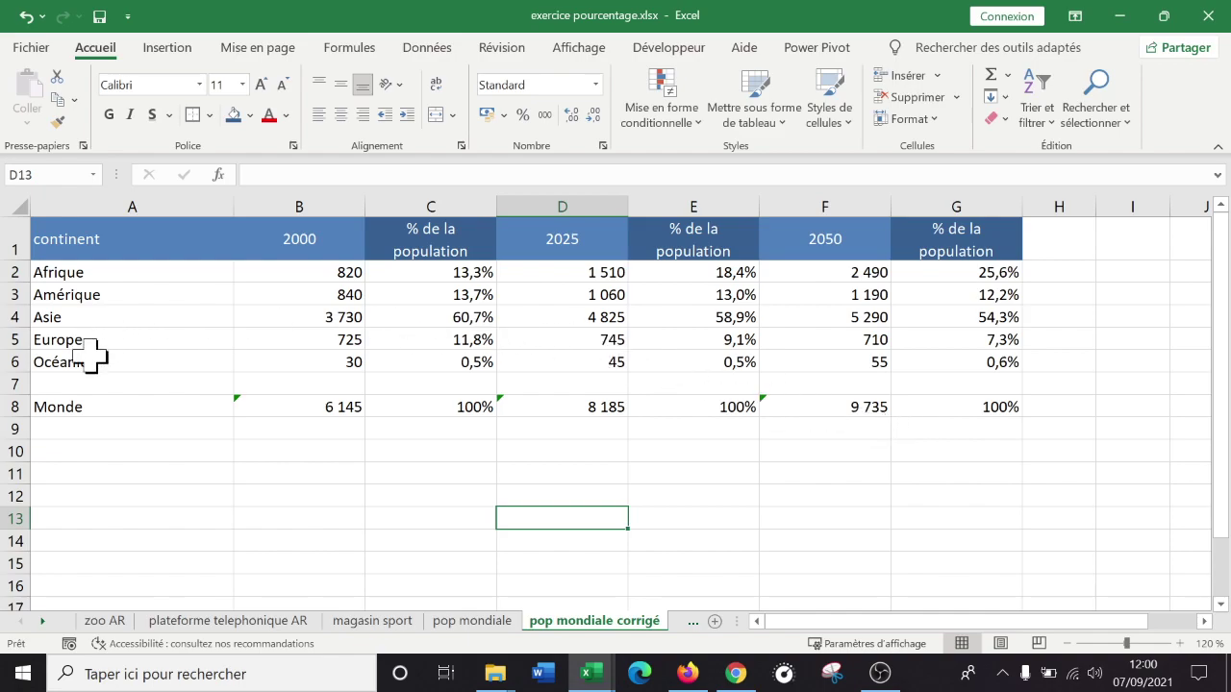
Increase the height of header row 1 so the full text "% de la population mondiale" fits on three lines
click(14, 384)
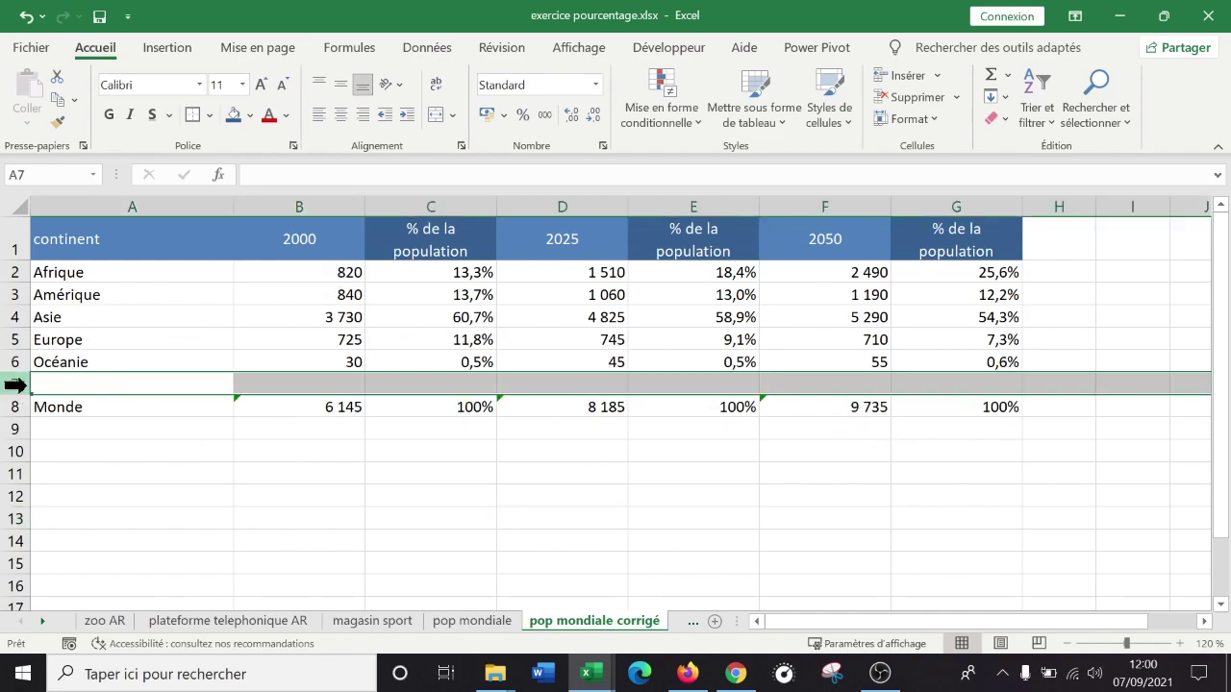
click(604, 470)
drag(19, 260, 29, 289)
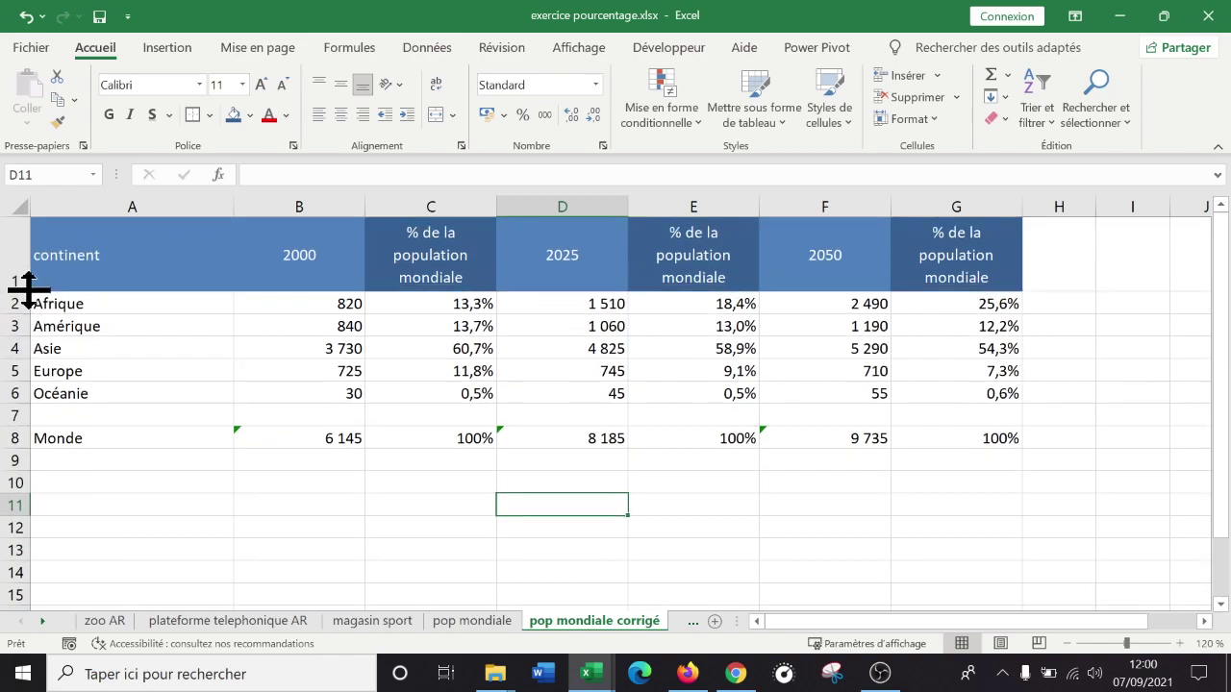
click(997, 527)
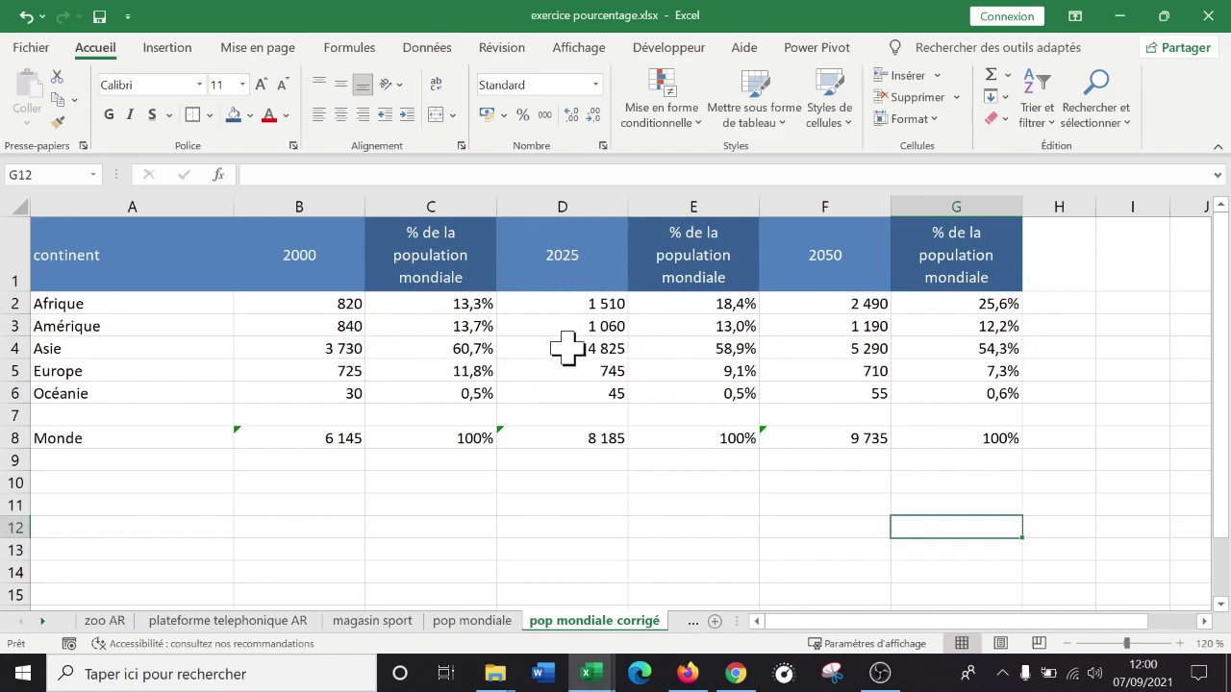
Insert a new column between the 2025 percentage column E and the 2050 population column
click(298, 262)
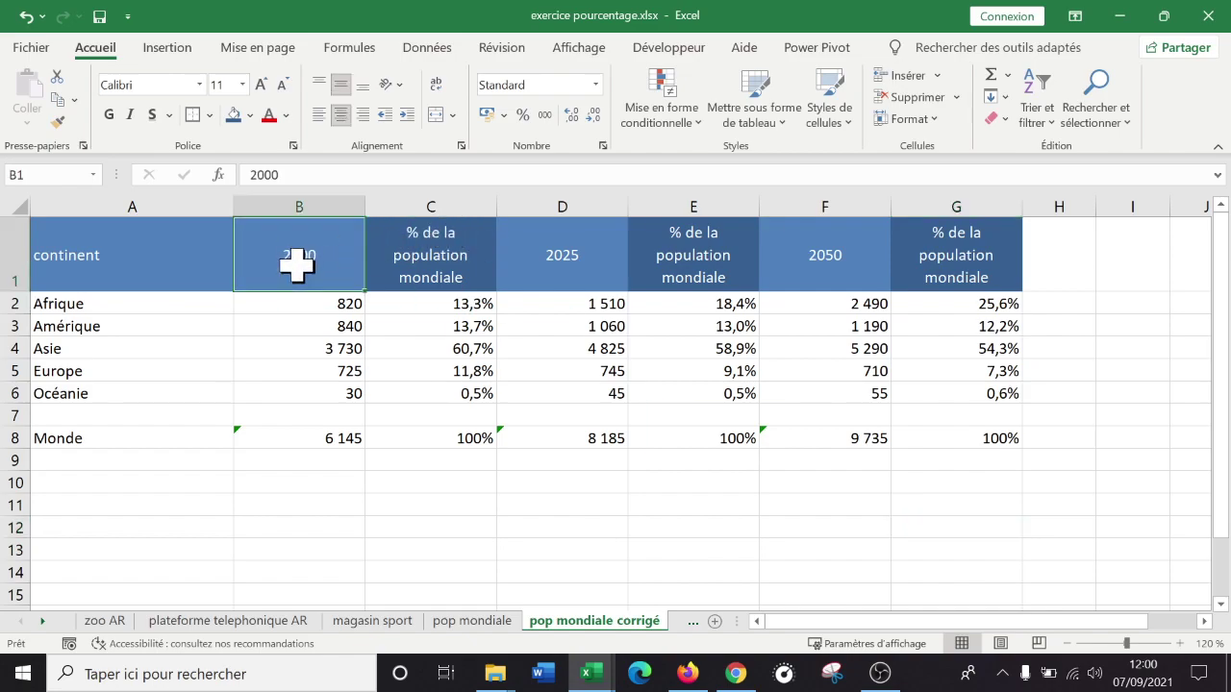
click(541, 255)
click(672, 221)
click(812, 222)
click(812, 200)
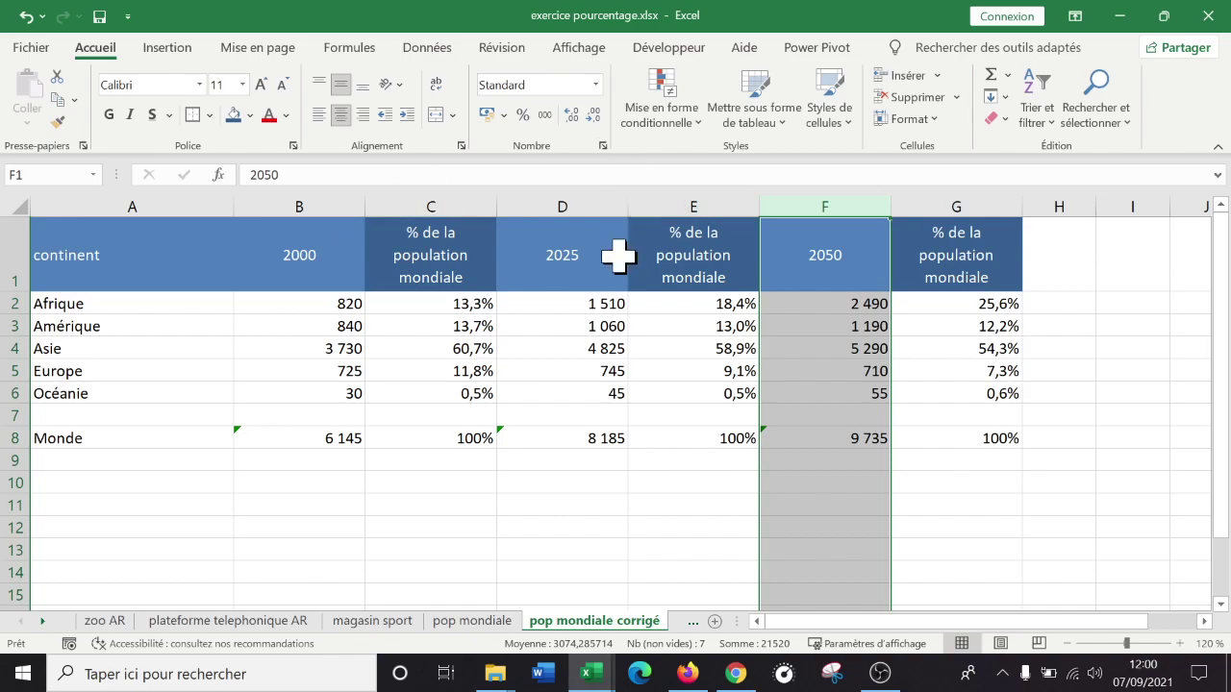
right_click(799, 202)
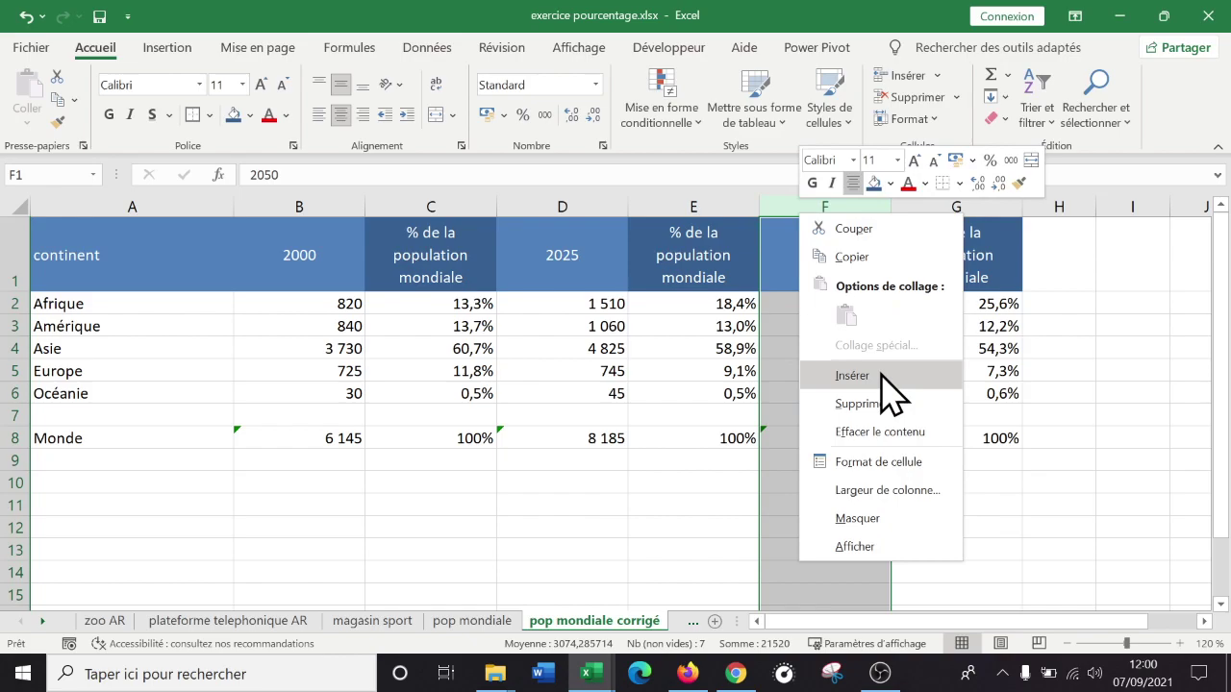
click(879, 371)
Enter the header "évolution entre 2000 et 2025" in cell F1 of the new column
double_click(831, 256)
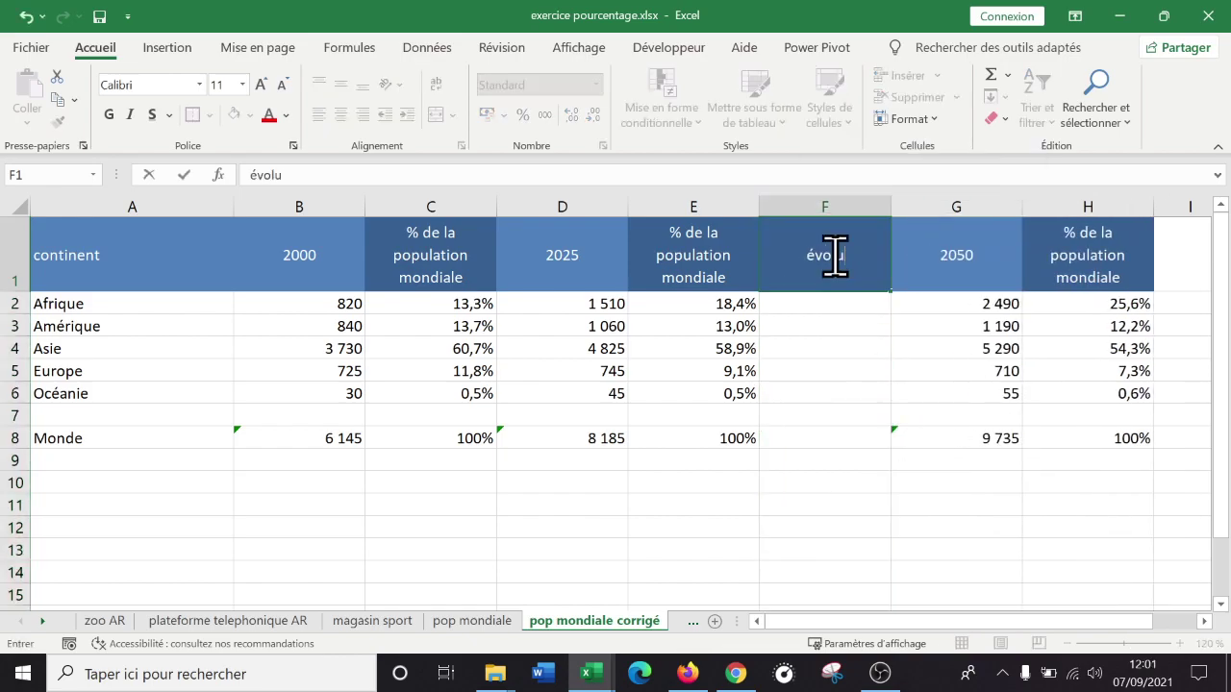
text(évolution entre 200)
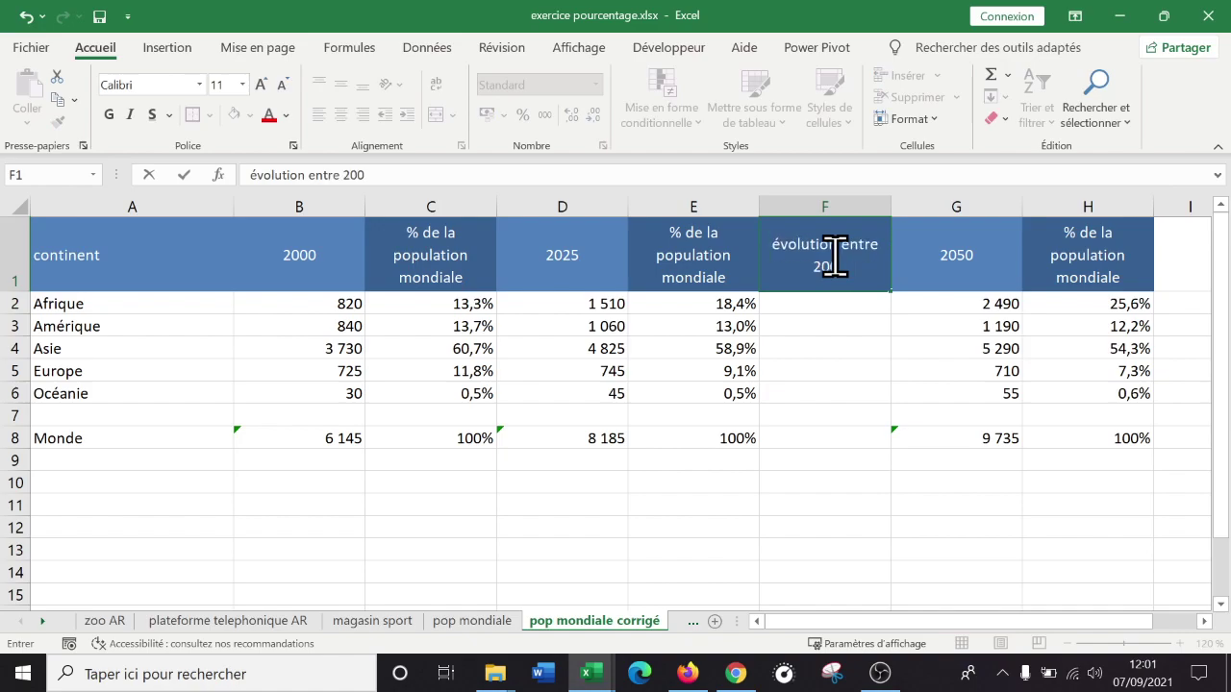
key(BackSpace)
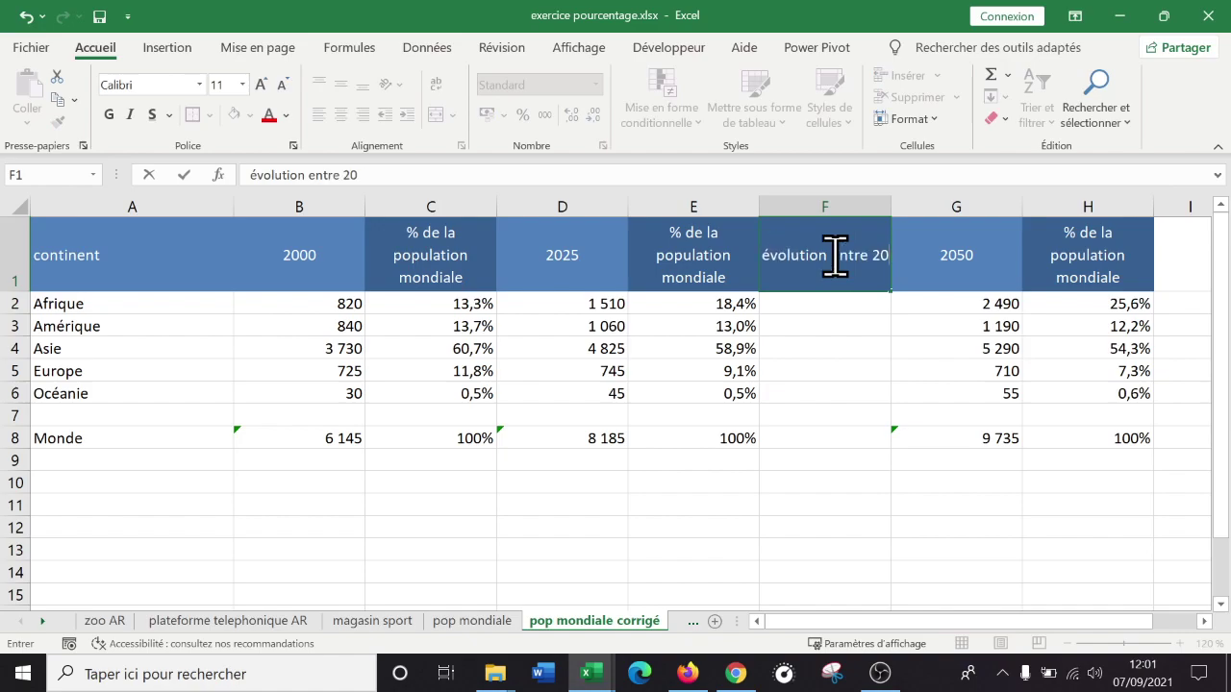
text(000 et 2025)
key(Return)
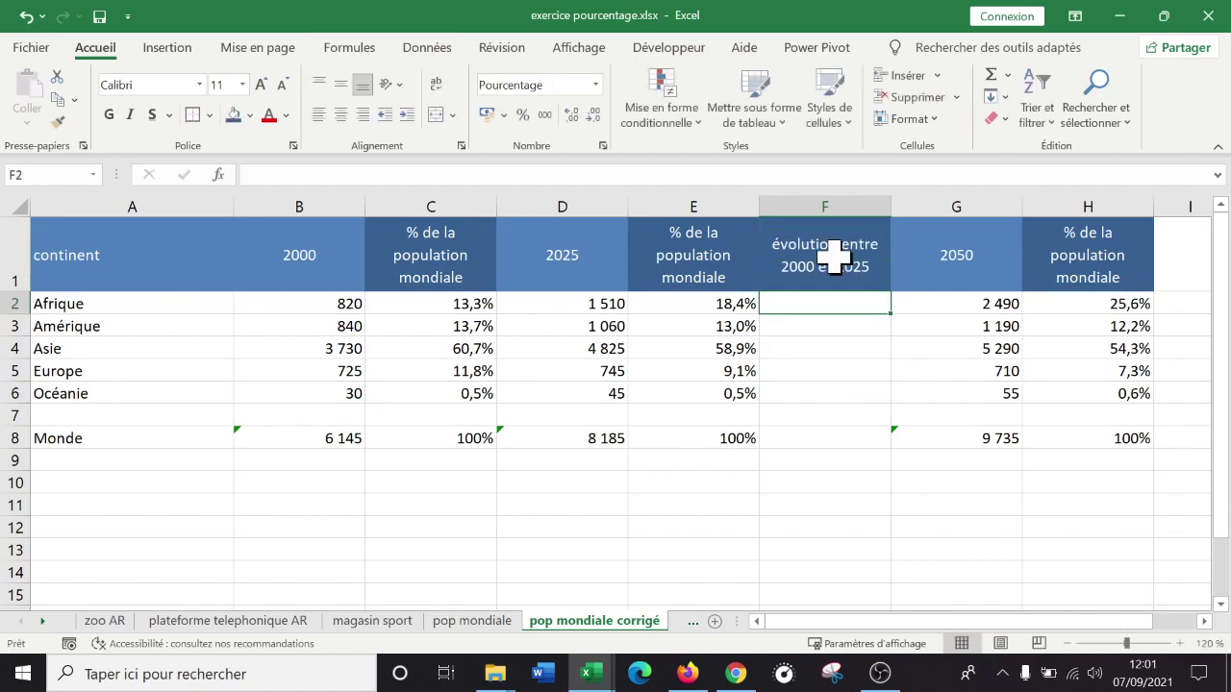
Fill header cell F1 with a darker shade of the theme red
click(798, 435)
click(813, 305)
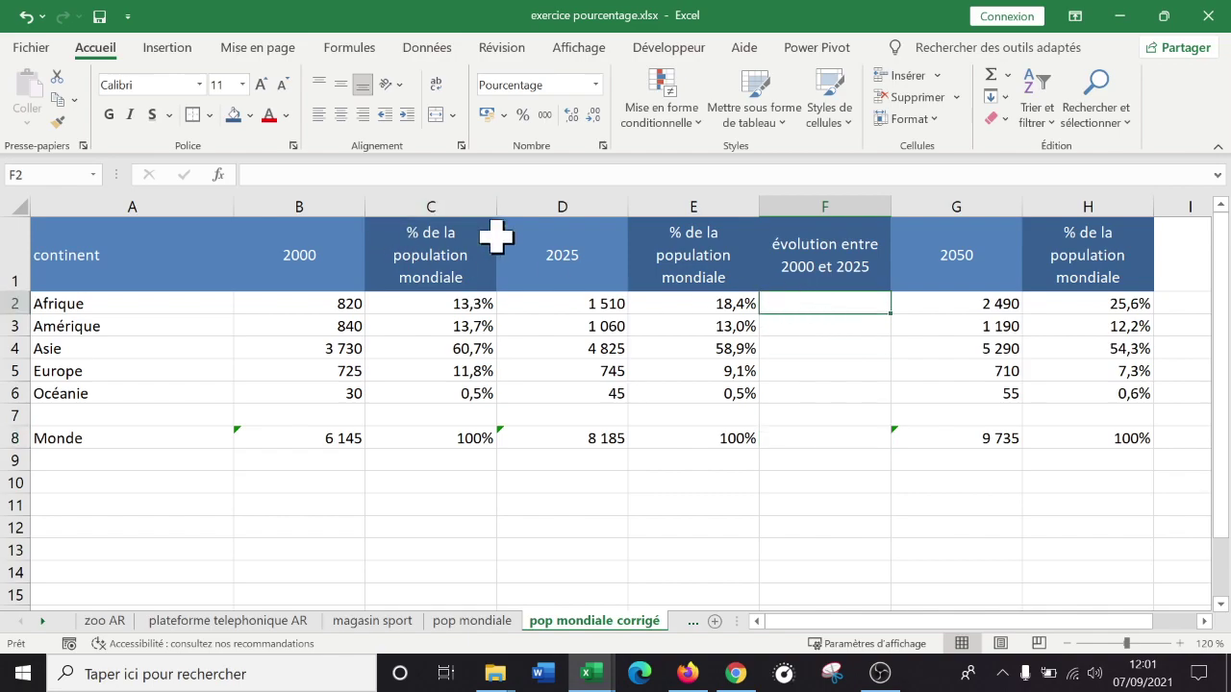
click(828, 502)
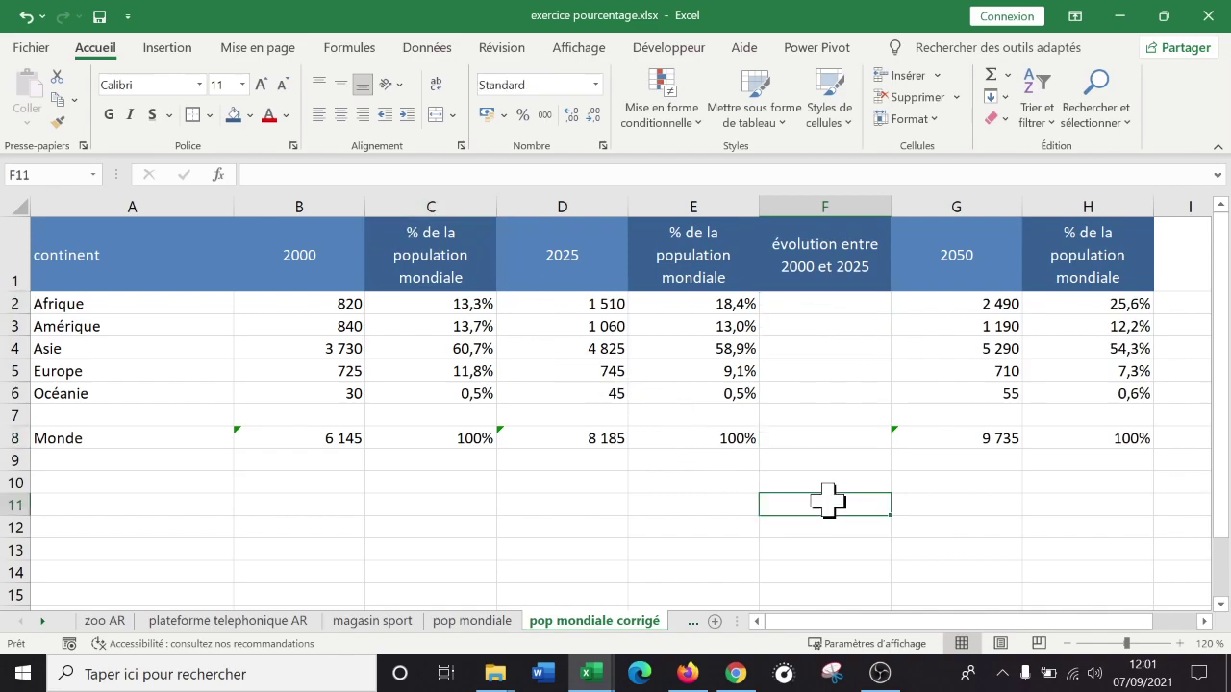
click(819, 252)
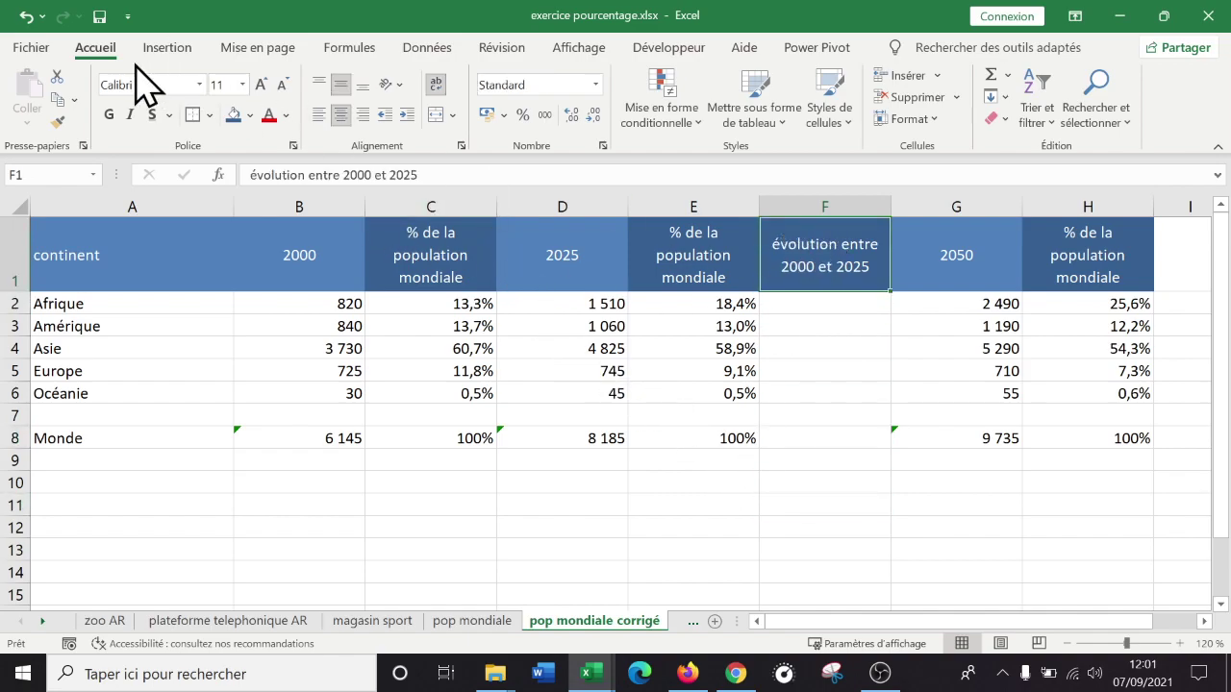
click(253, 119)
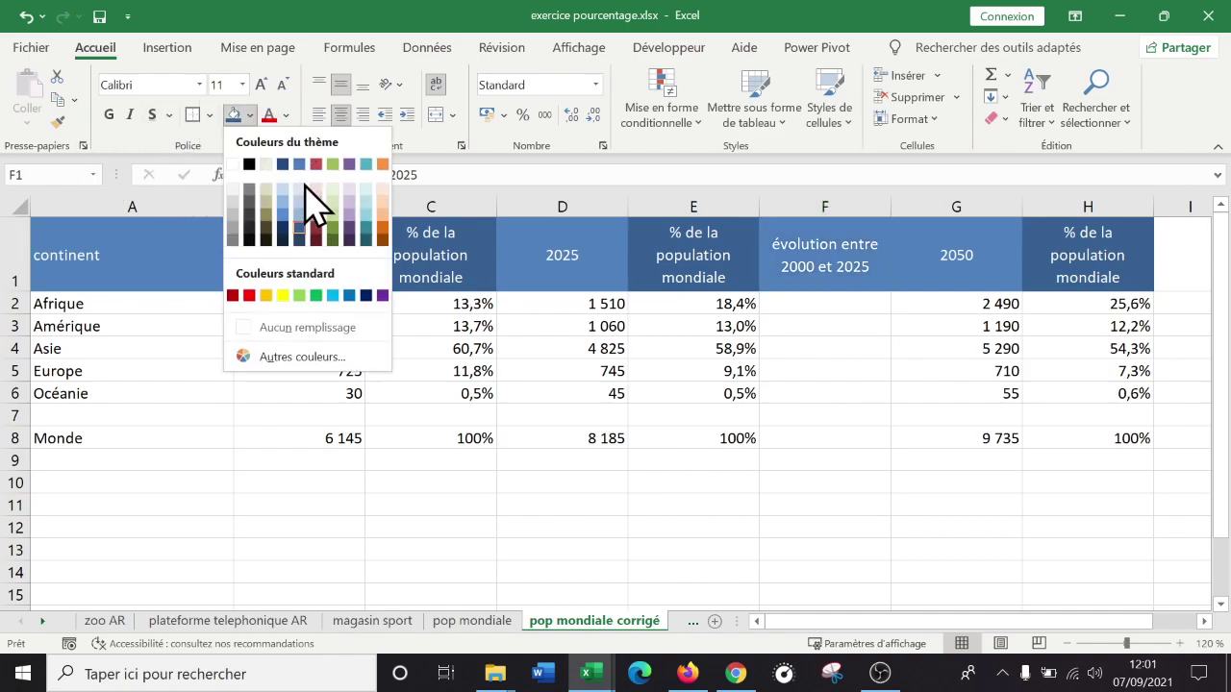
click(317, 241)
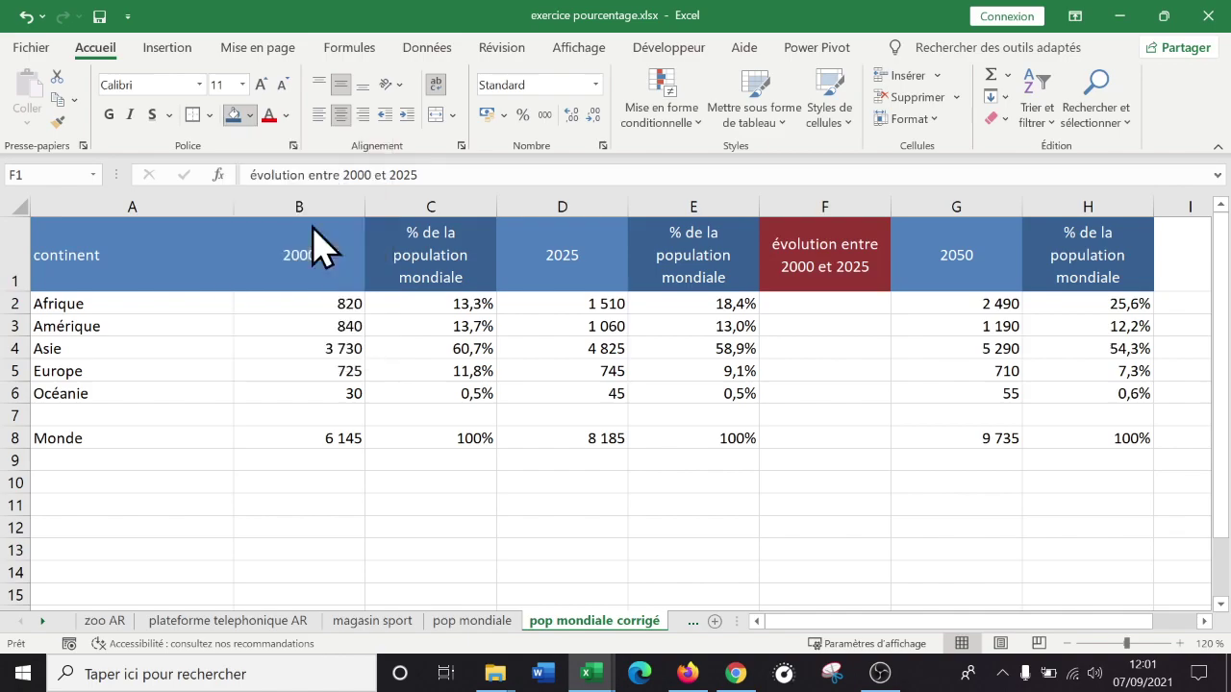
With cell F2 selected, consult the two percentage-change methods on the pourcentages sheet of sommaire excel.xlsx and return to exercice pourcentage.xlsx
click(816, 369)
click(825, 306)
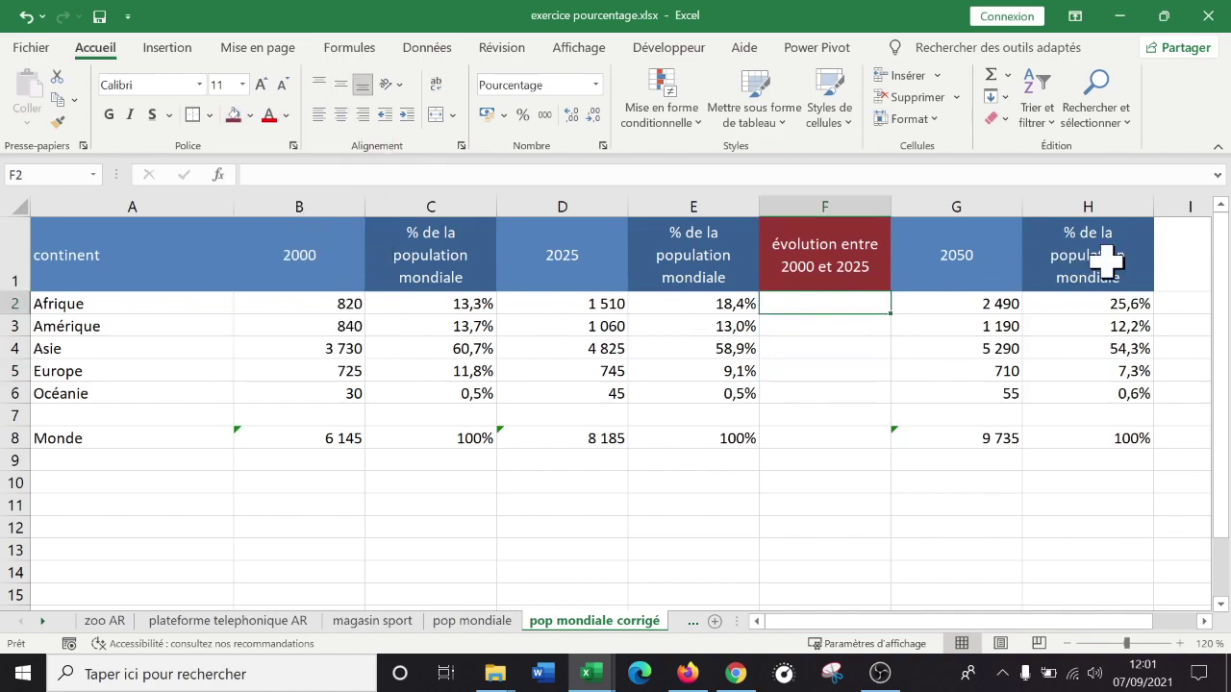
text(=)
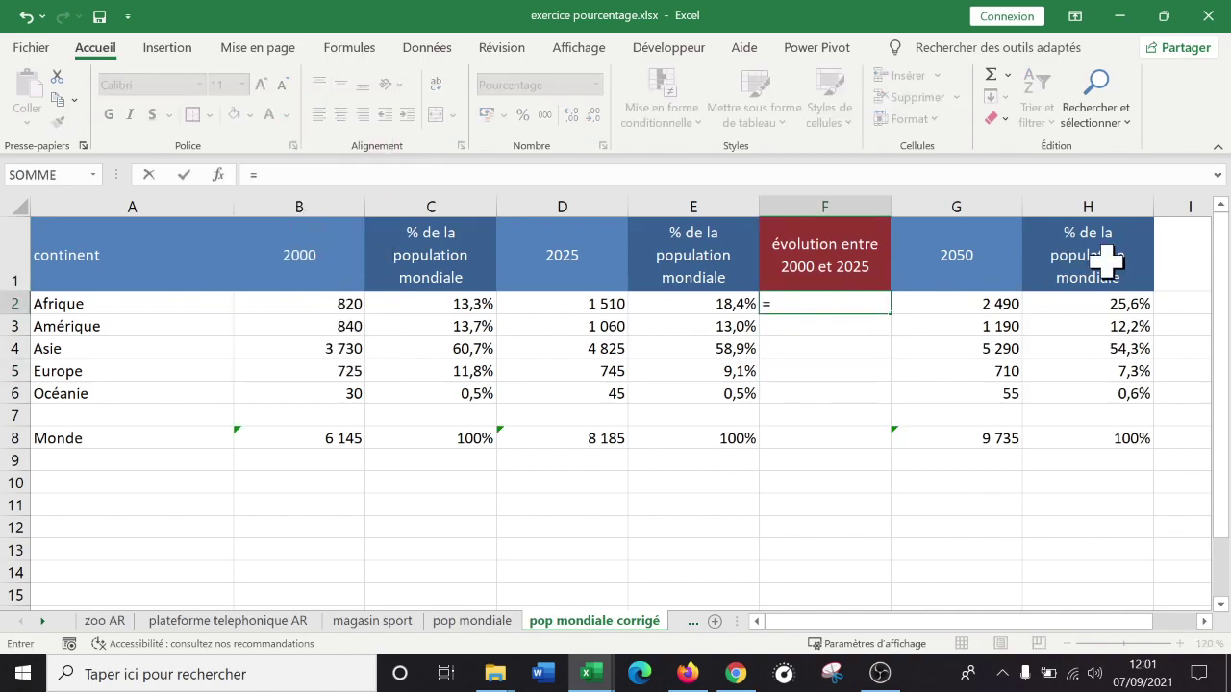
key(Escape)
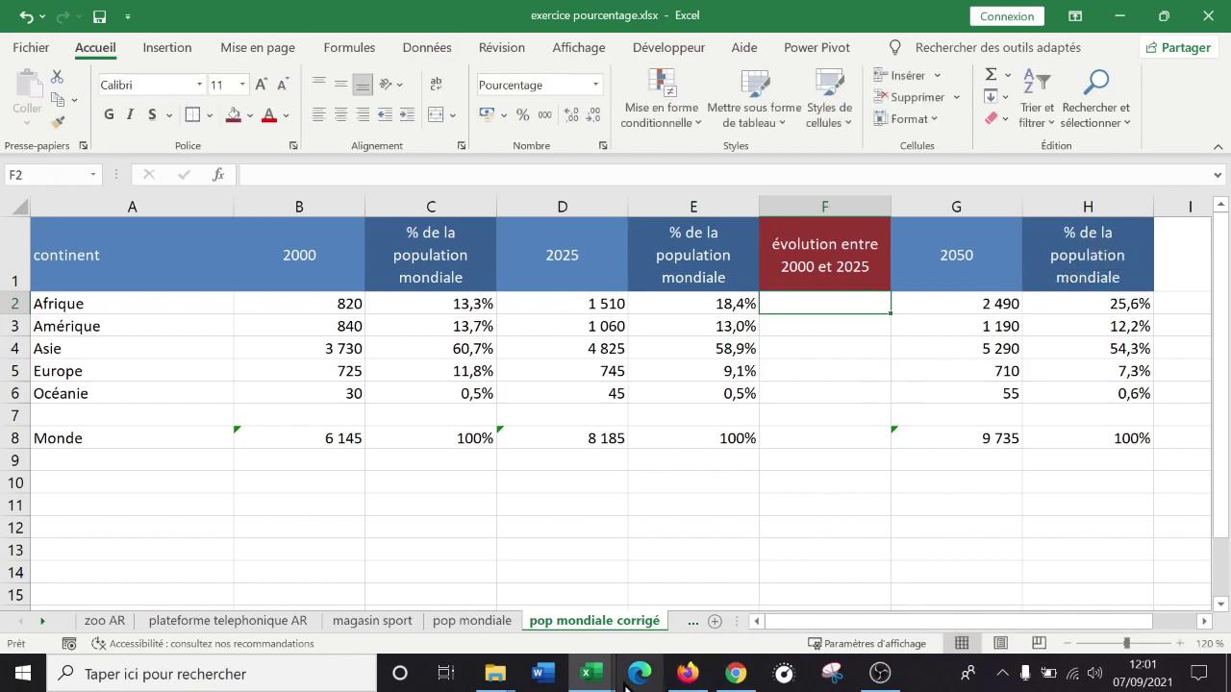
click(593, 675)
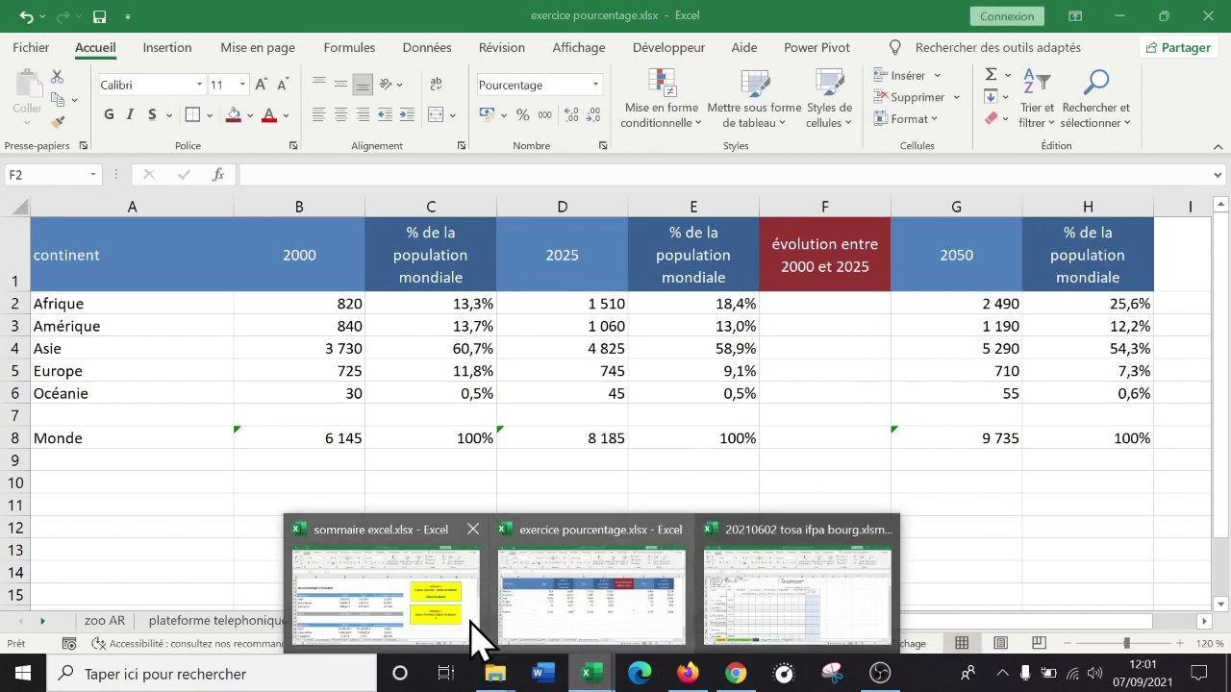
click(472, 623)
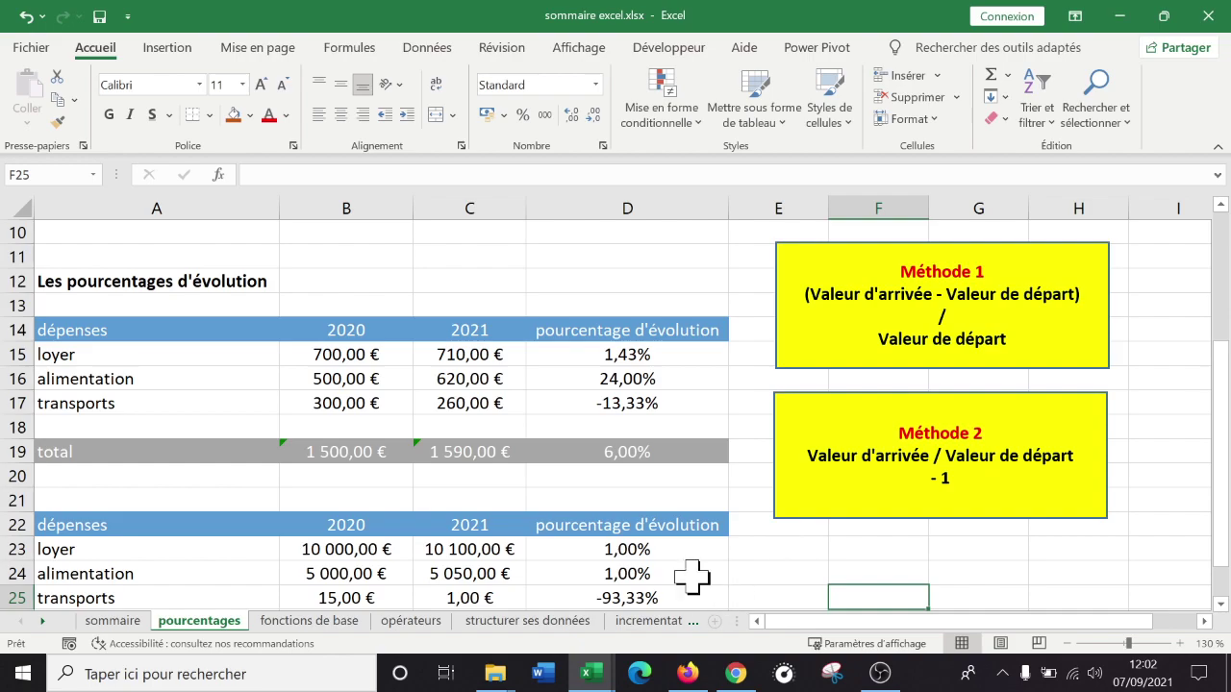
mouse_move(590, 673)
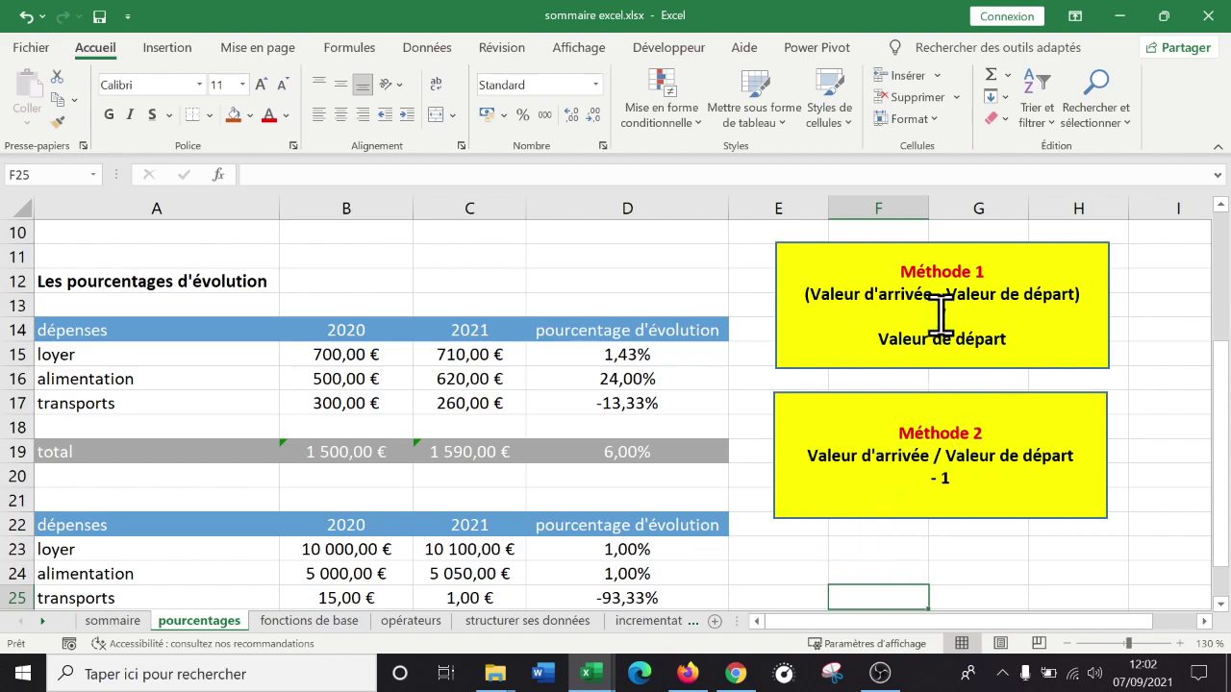
click(606, 676)
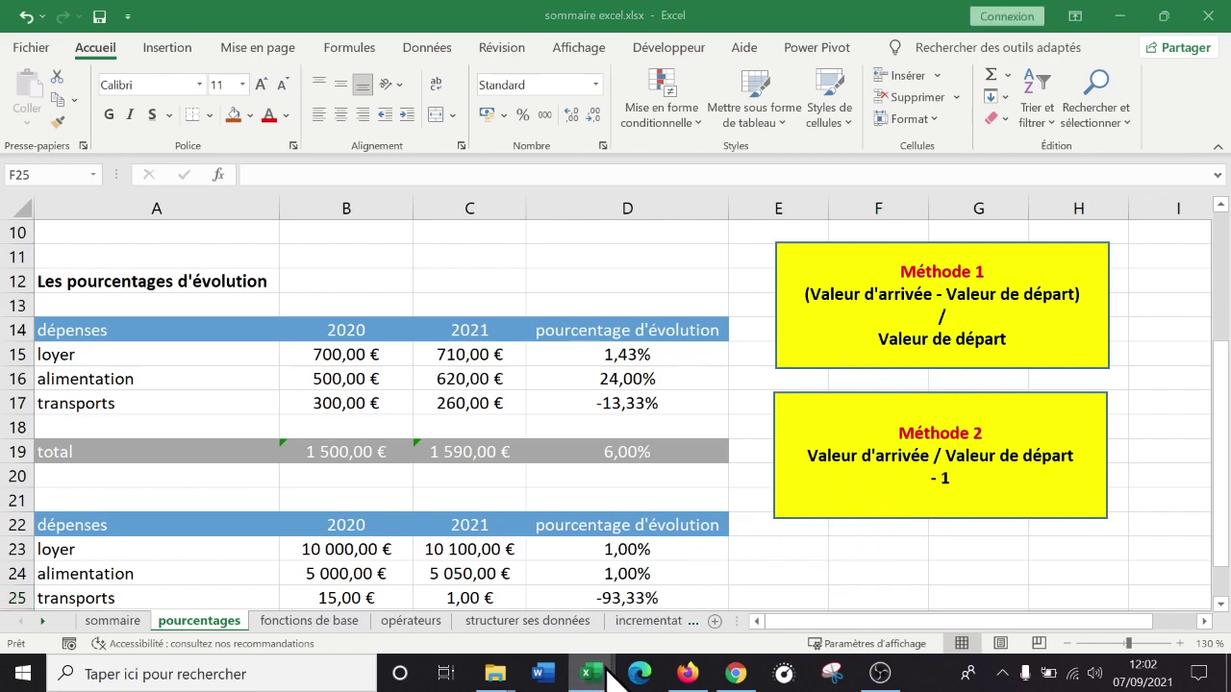
click(591, 625)
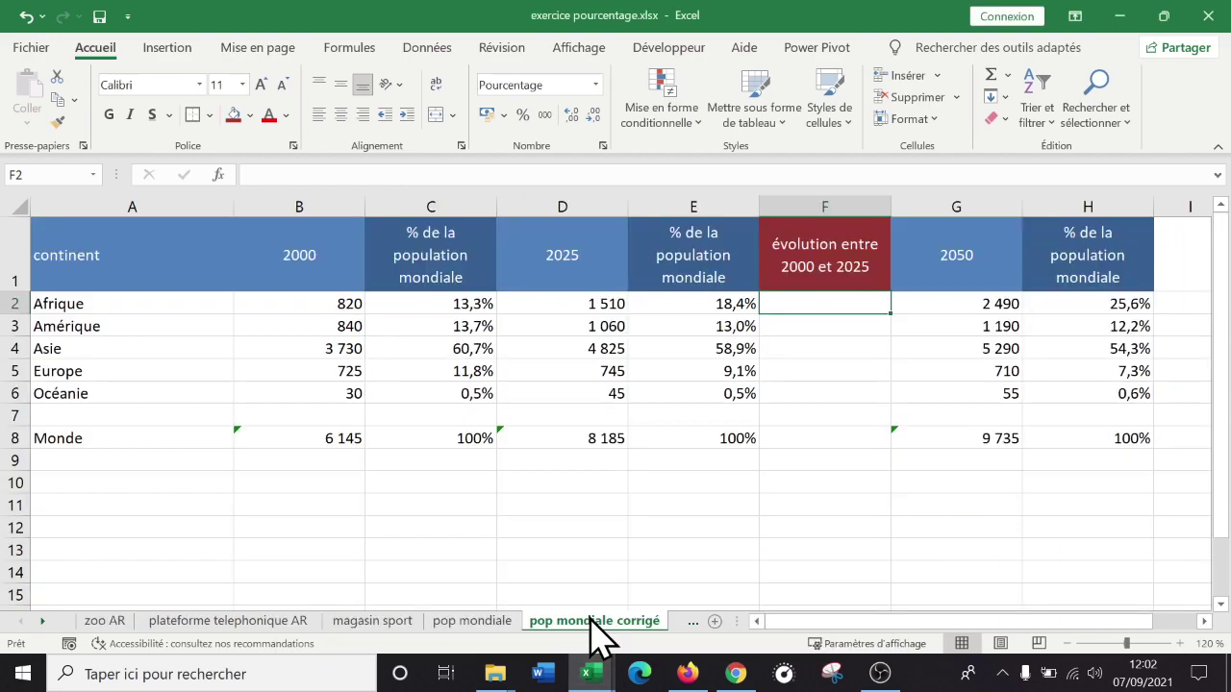
Calculate Africa's 2000–2025 population change in cell F2 with the formula =D2/B2-1
text(=)
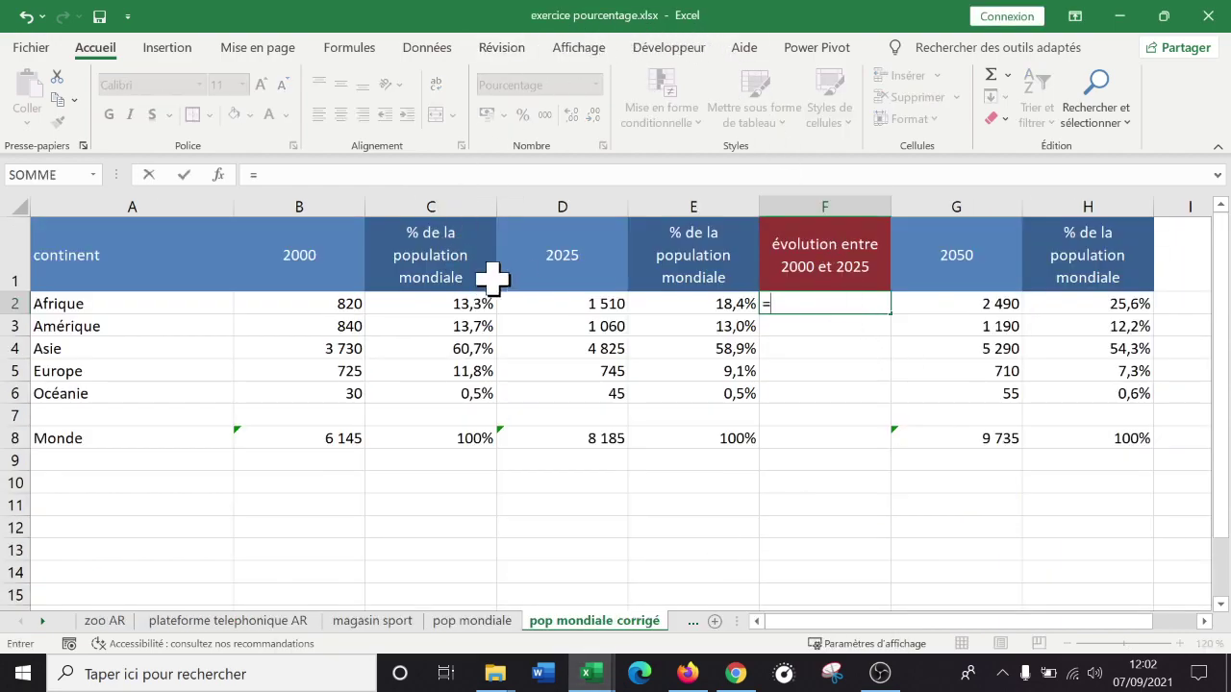
click(561, 300)
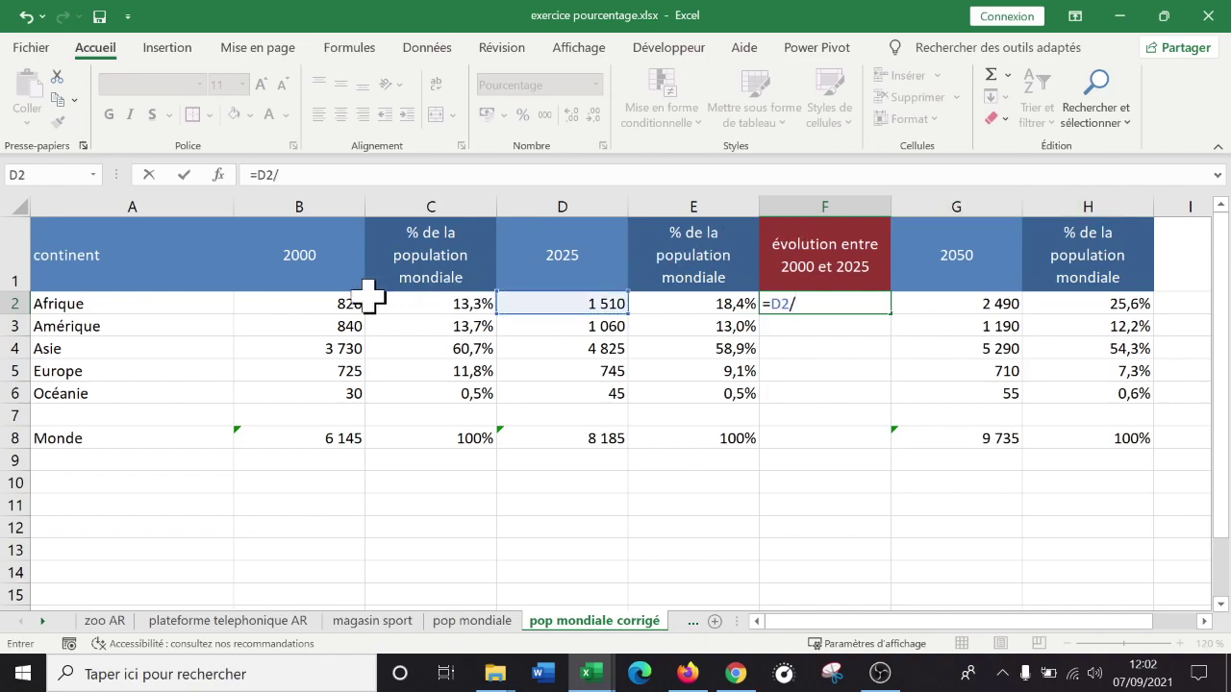
click(332, 304)
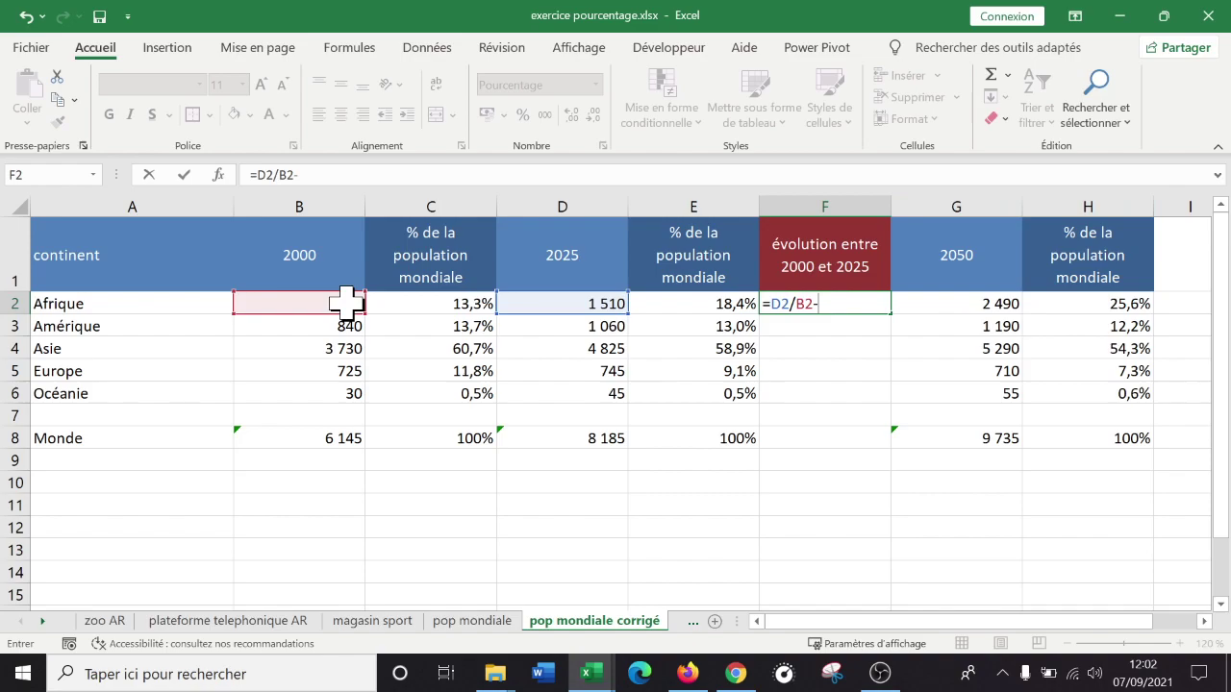
text(-1)
key(Return)
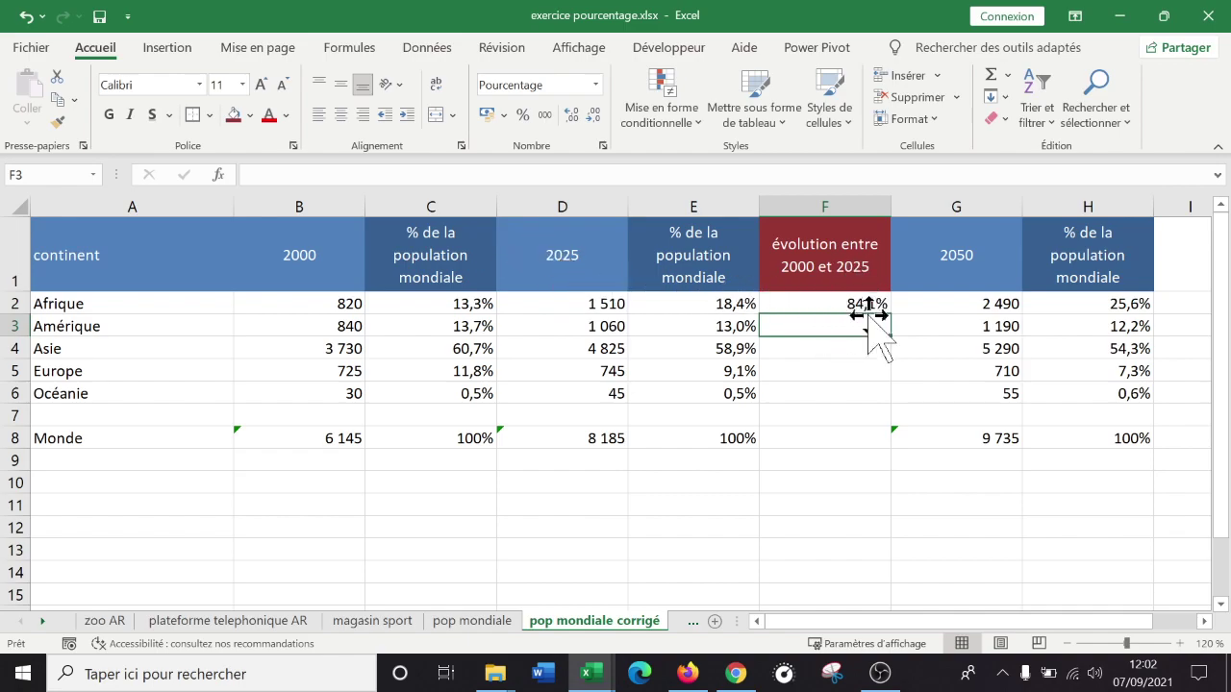
Compute Africa's population increase as a check in empty cell D12 with =820*84,1%
click(539, 524)
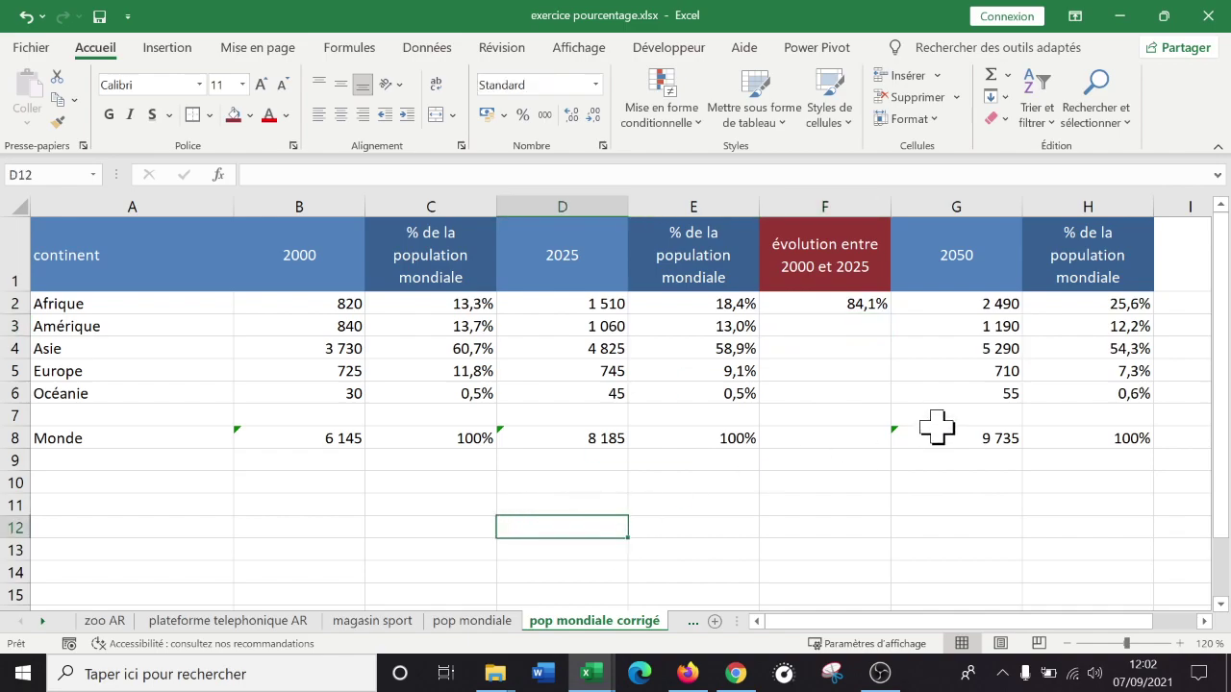
text(820*84,1%)
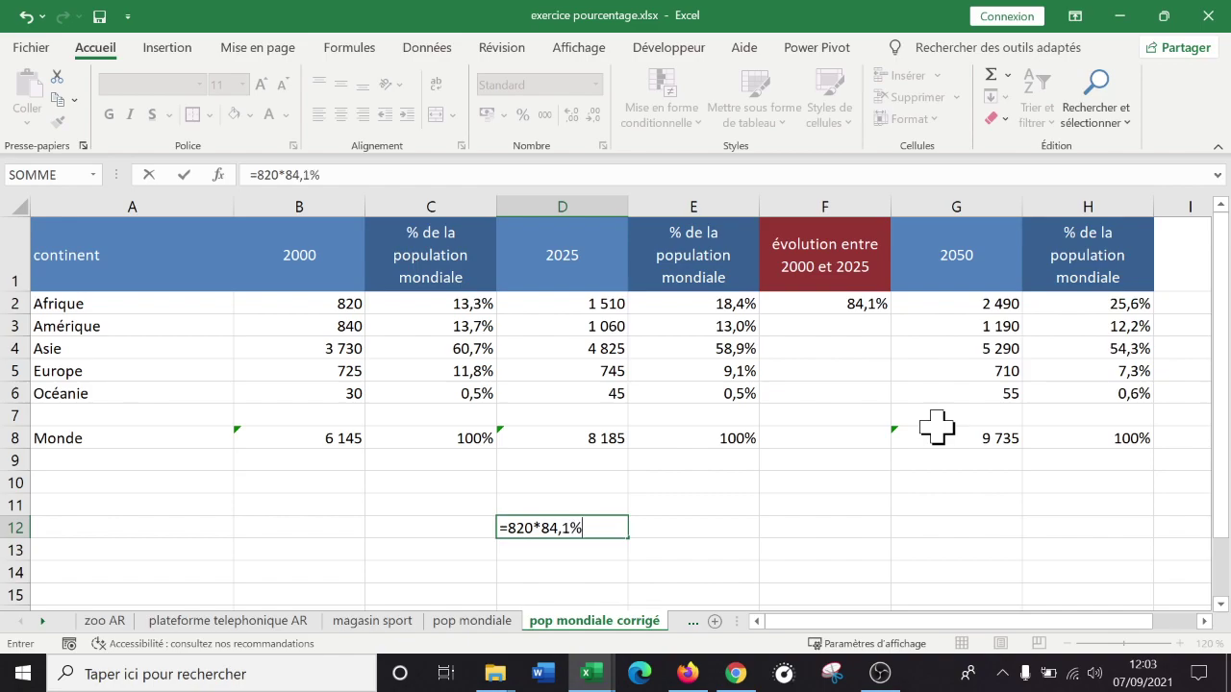
key(Return)
key(Up)
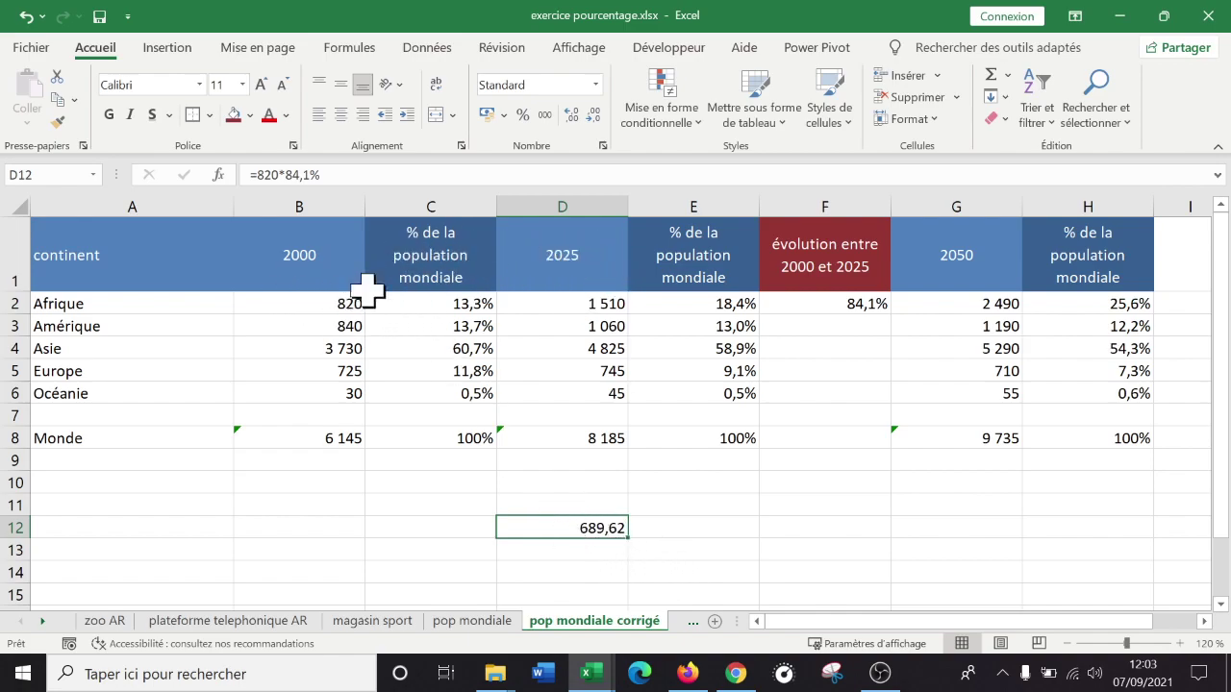
Add the increase to Africa's 2000 population in cell E12 with =820+D12 to check the 2025 figure
click(683, 525)
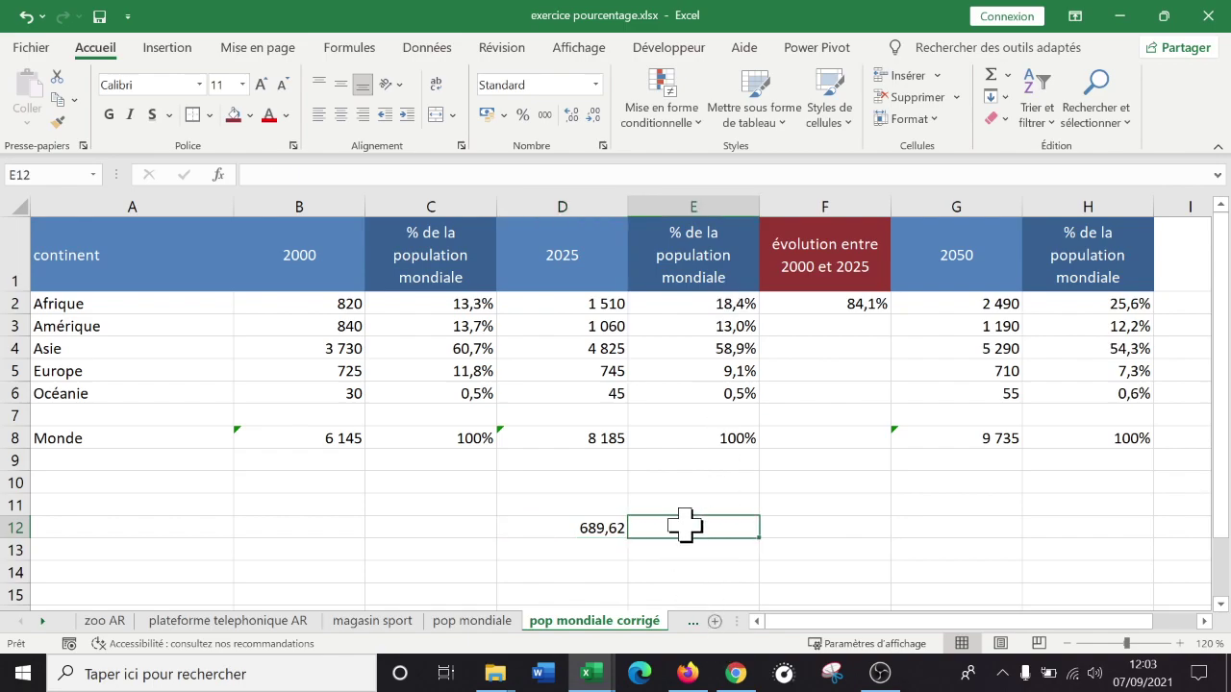
text(=820)
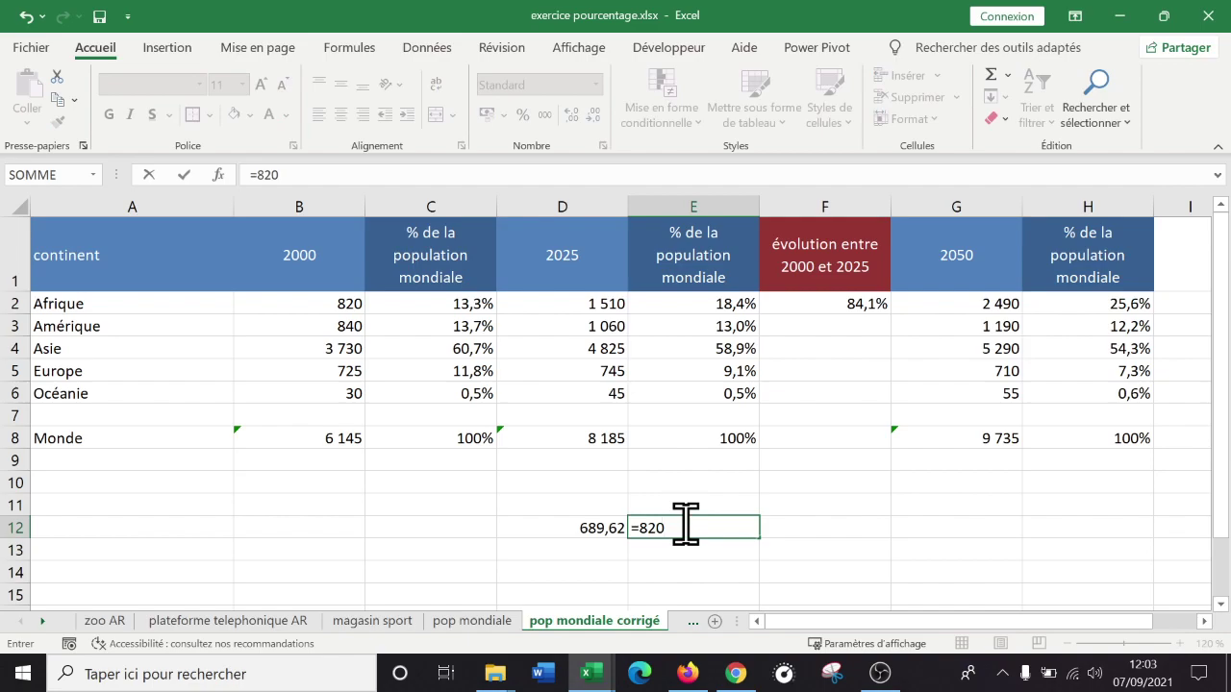
text(+)
click(572, 528)
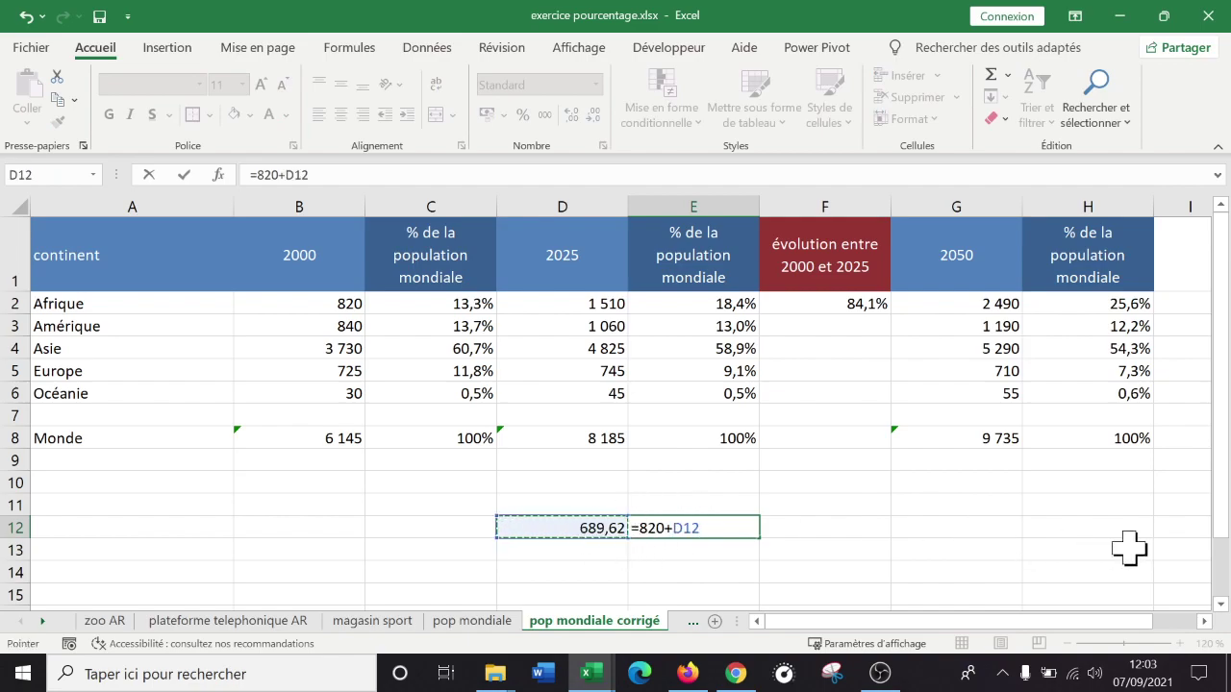
key(Return)
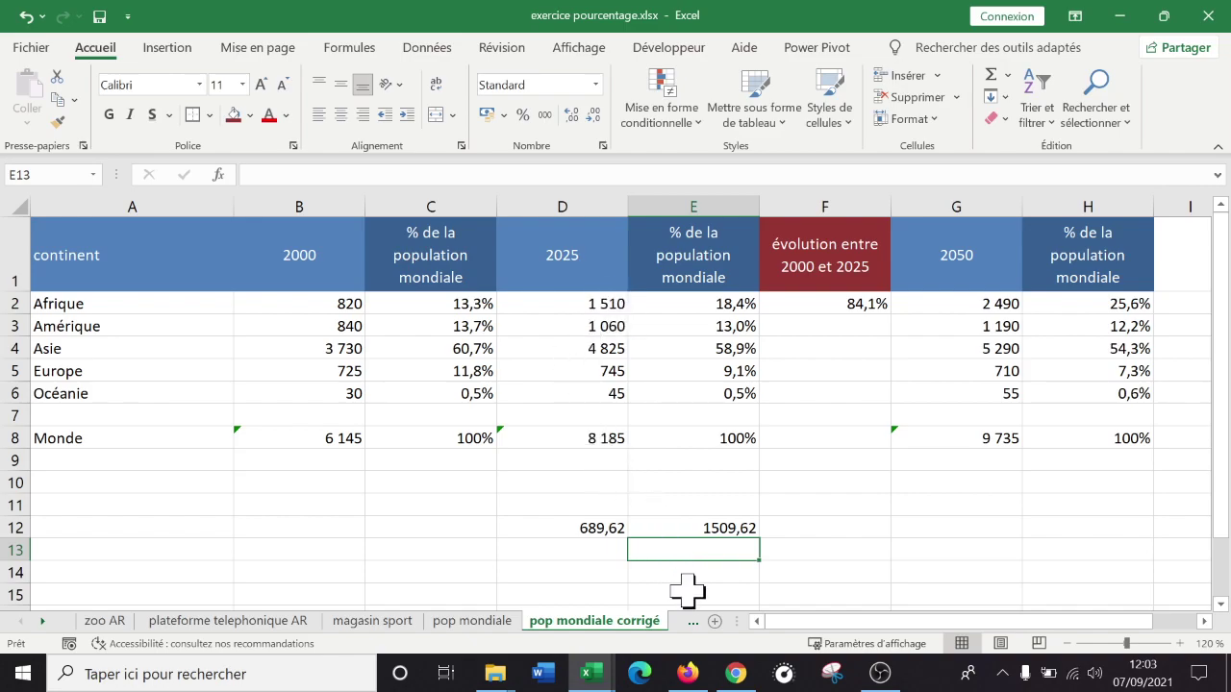
Clear the two check calculations from cells D12 and E12
click(596, 526)
key(BackSpace)
key(Tab)
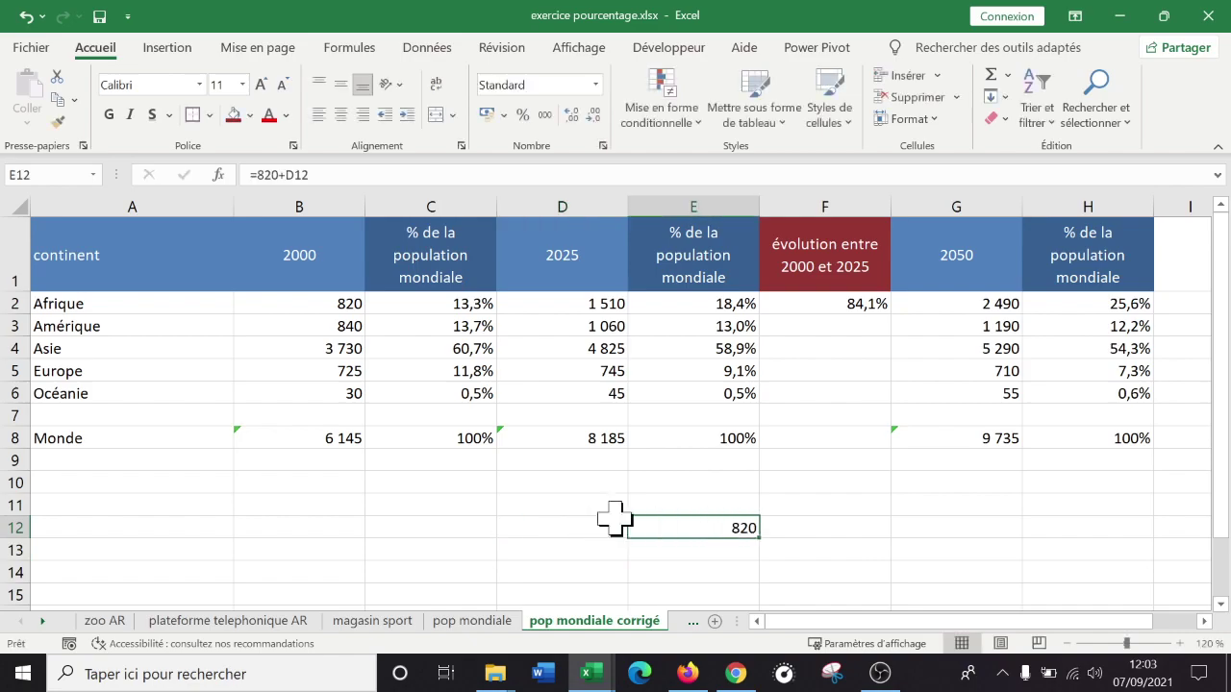
key(shift+Left)
key(Delete)
click(885, 502)
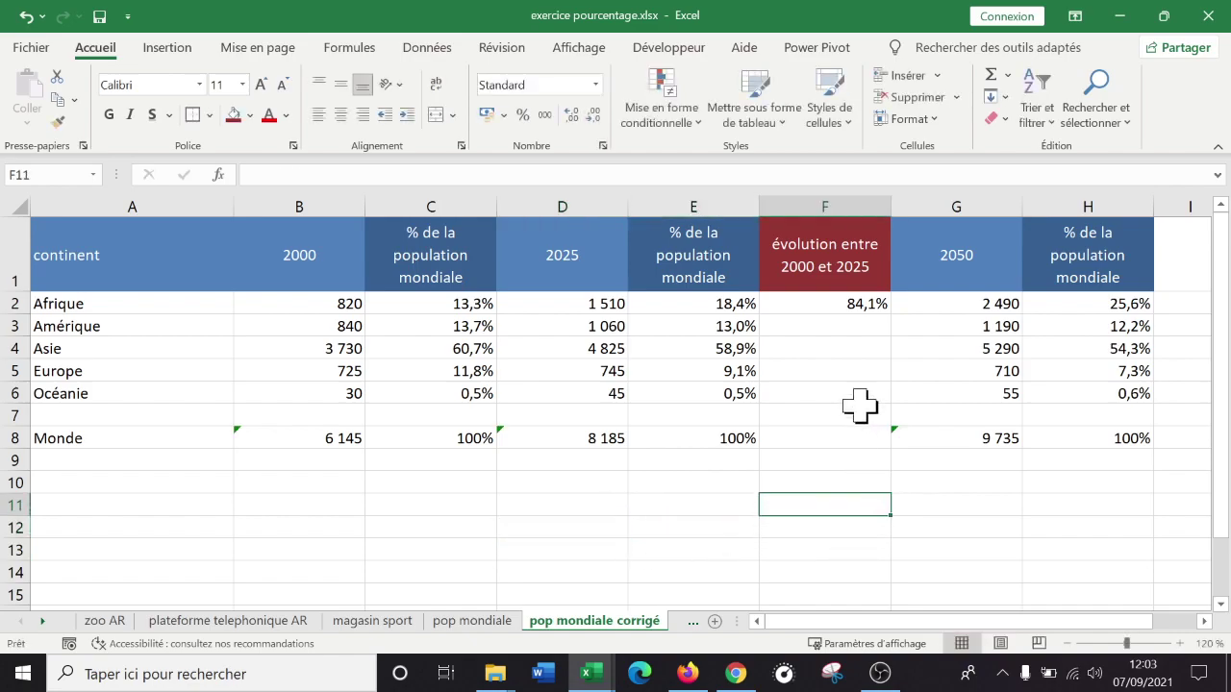
Fill Africa's 2000–2025 change formula from F2 down to F6 for the other continents
click(837, 329)
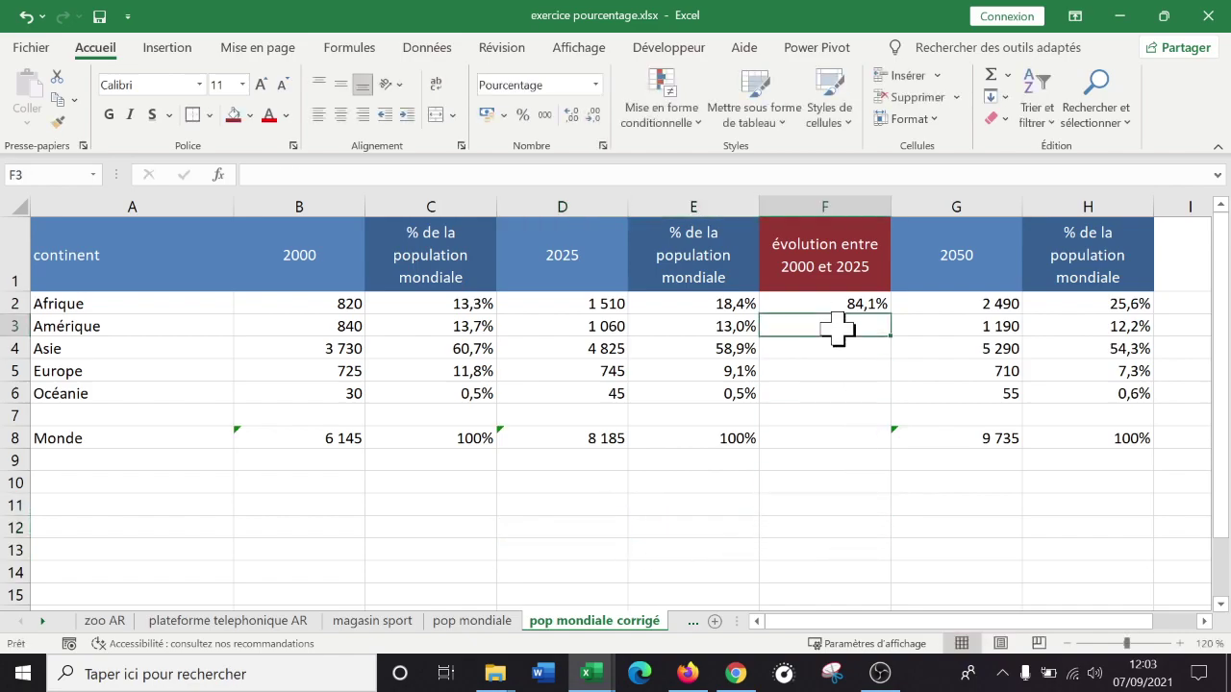
click(864, 308)
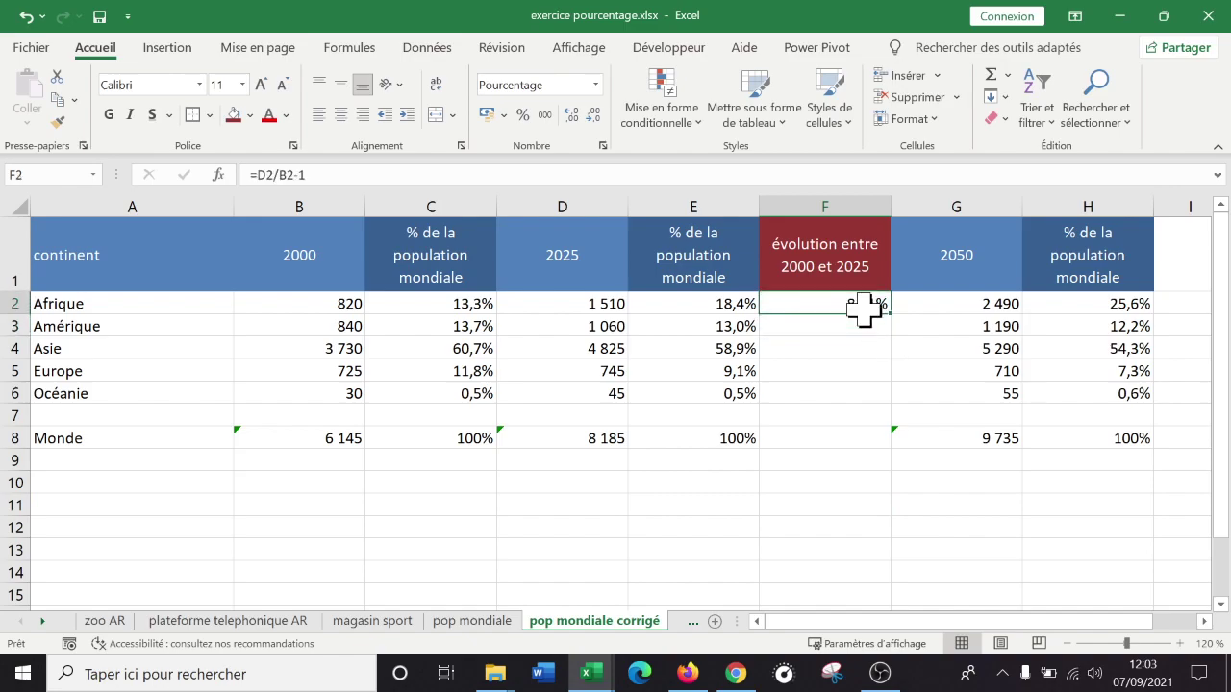
drag(891, 312, 880, 396)
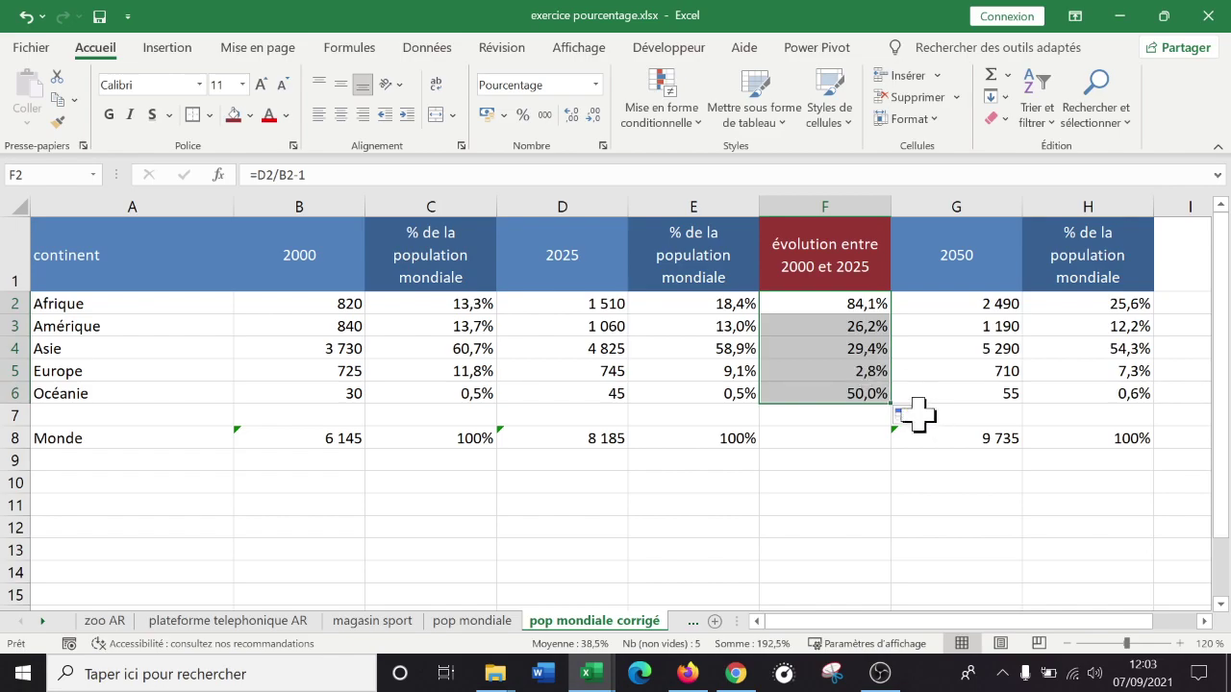
Copy the change formula from cell F6 into F8 in the Monde row
click(833, 391)
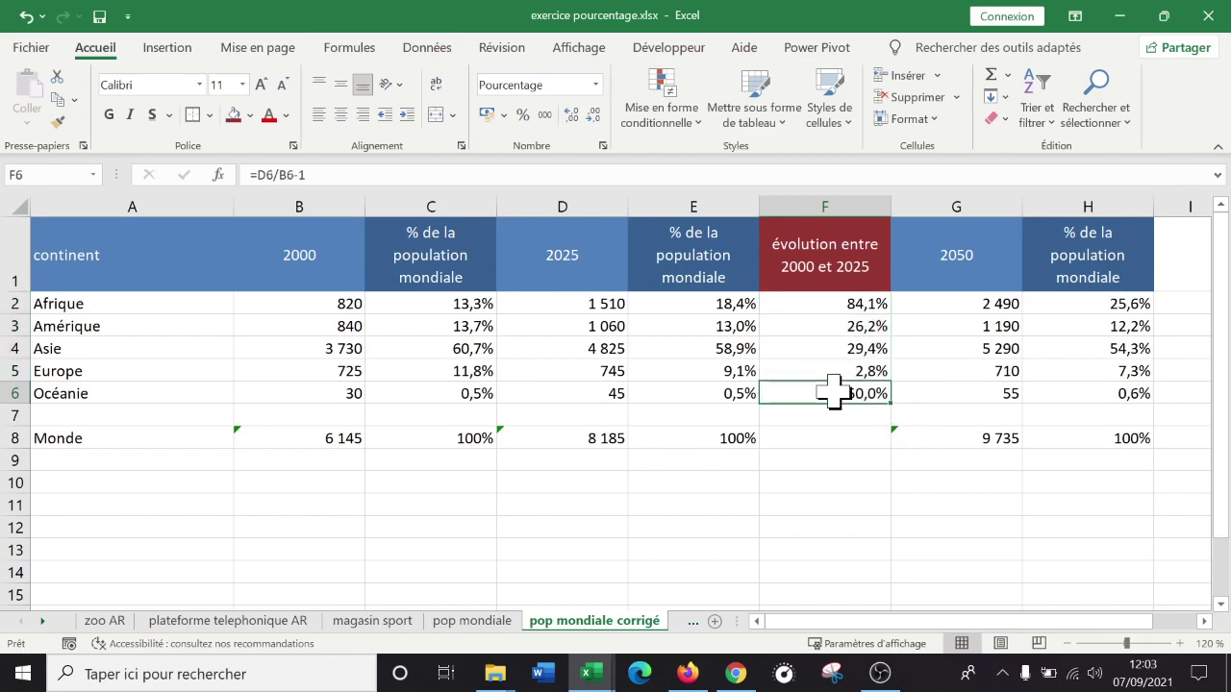
right_click(833, 391)
click(888, 171)
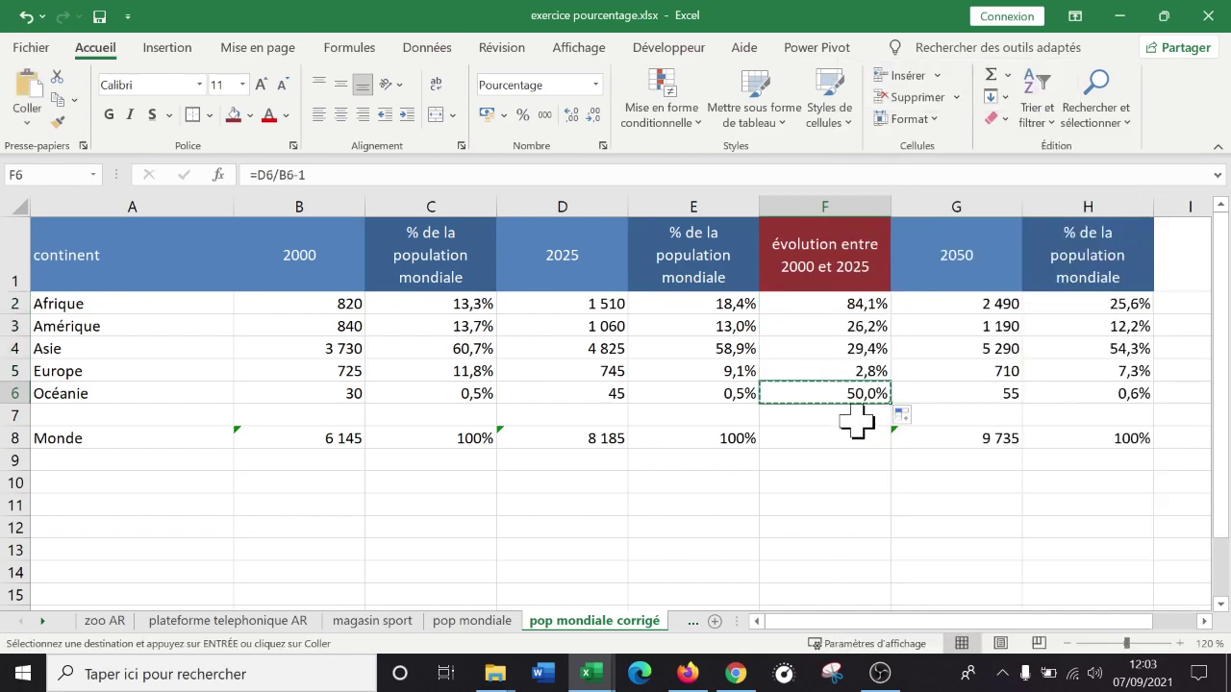
right_click(818, 438)
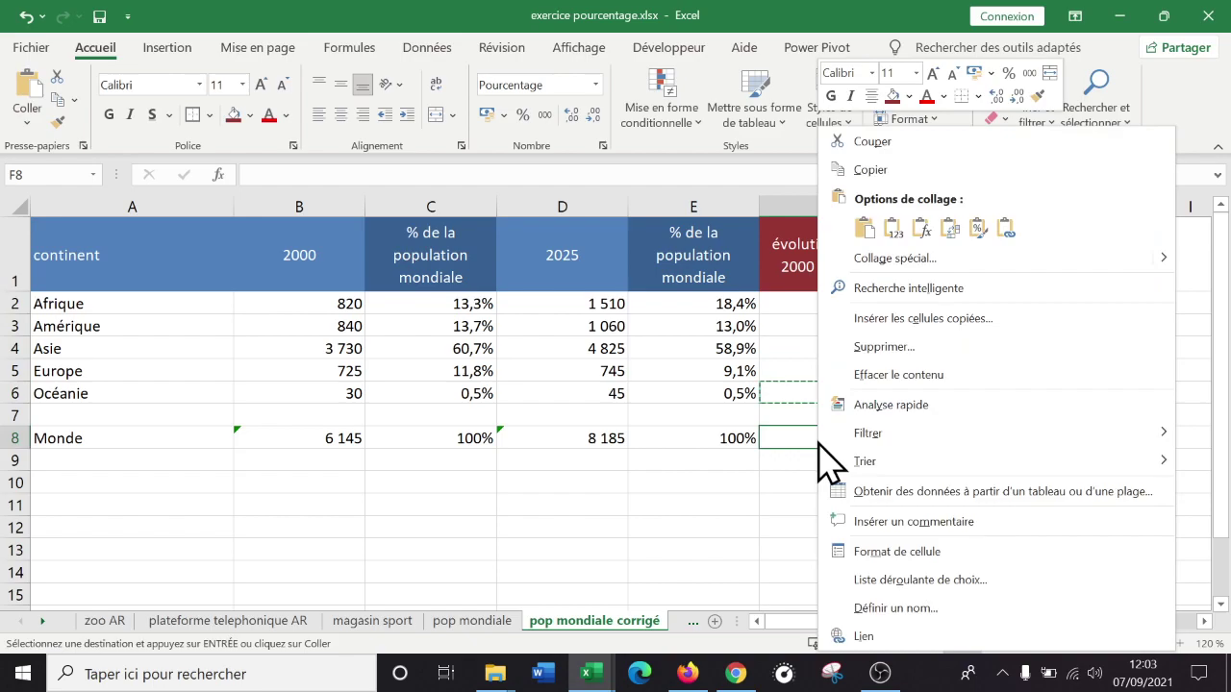
click(796, 387)
click(808, 394)
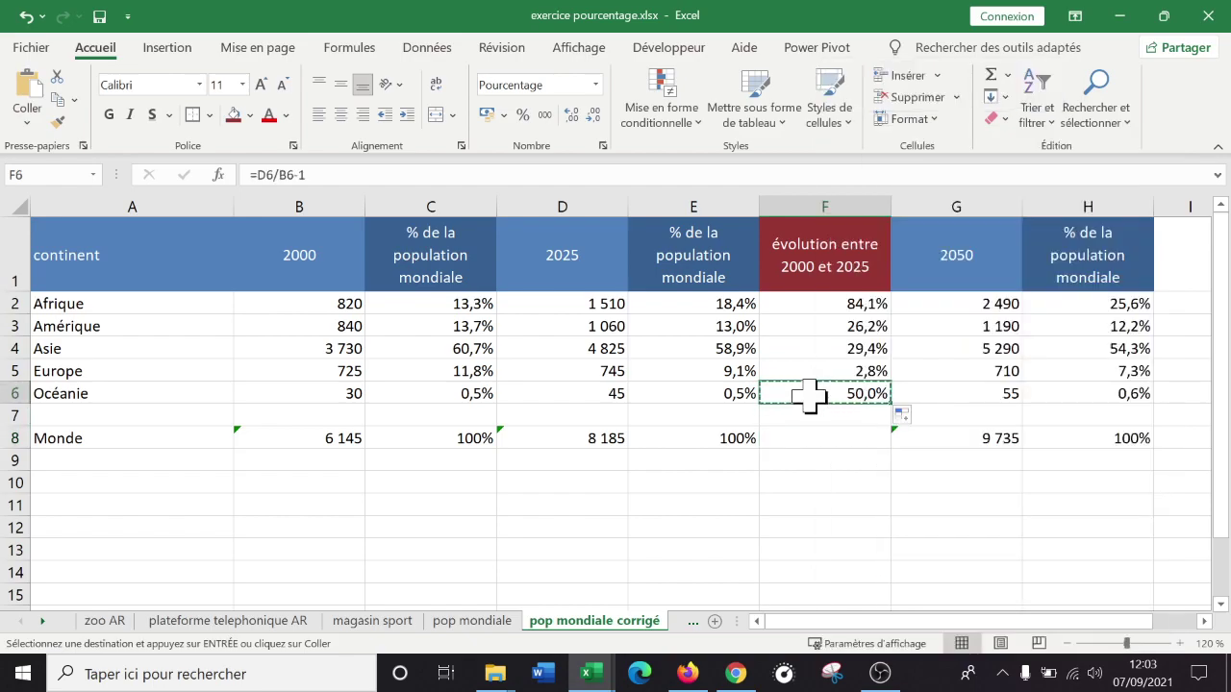
right_click(809, 396)
click(885, 173)
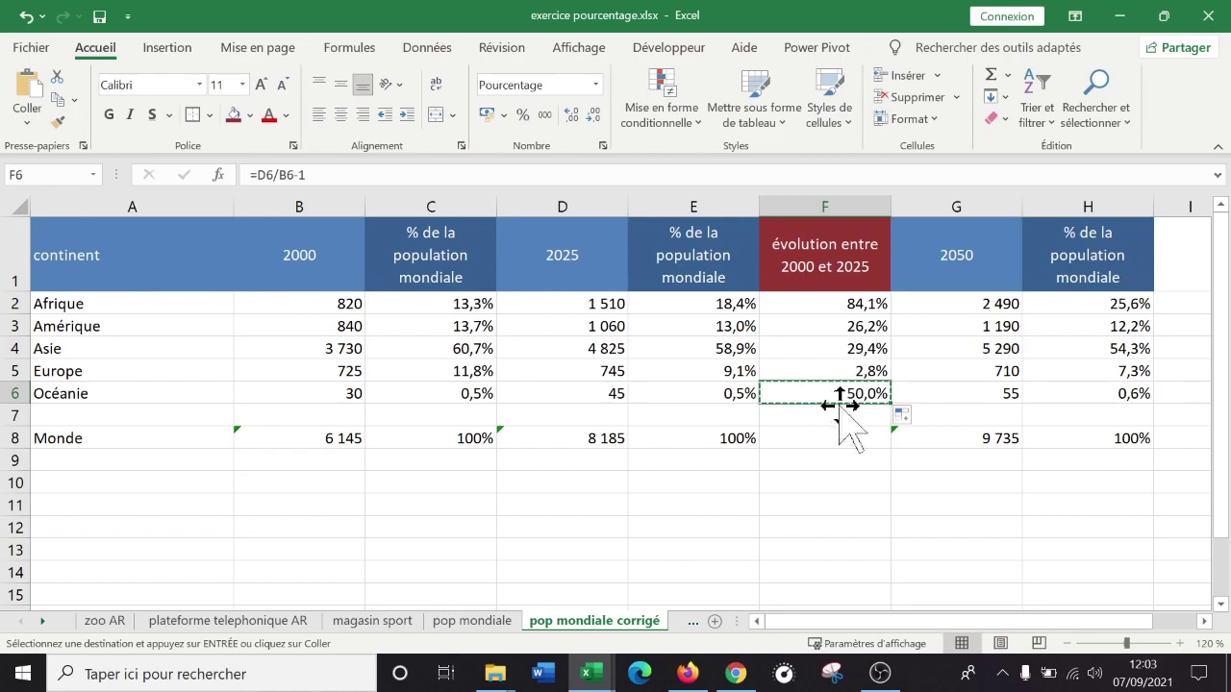
click(820, 440)
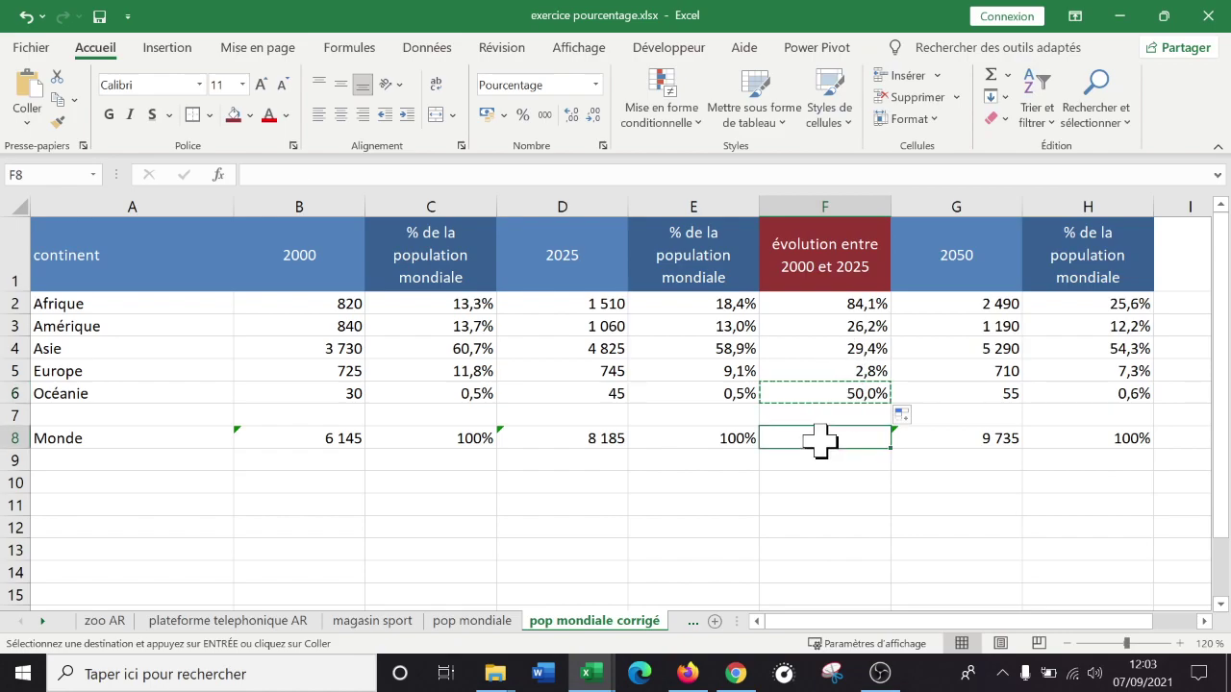
right_click(821, 441)
click(861, 231)
click(853, 502)
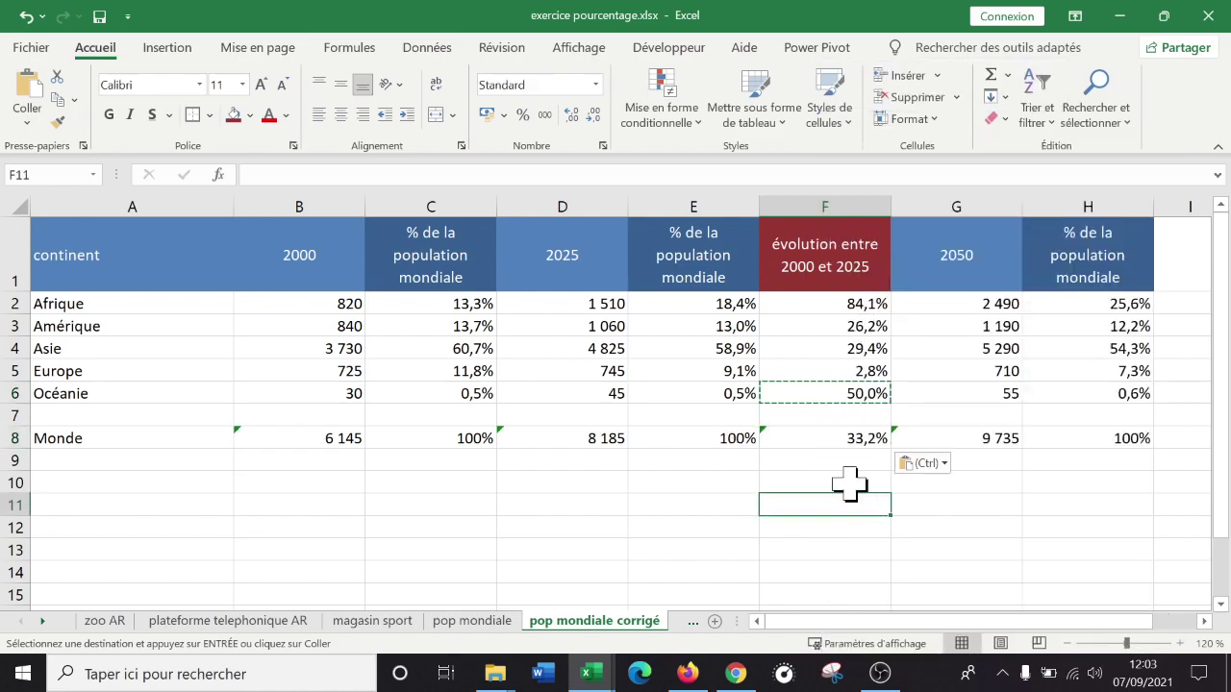
Check which cells the Monde row's 2000–2025 change formula in F8 refers to
double_click(831, 441)
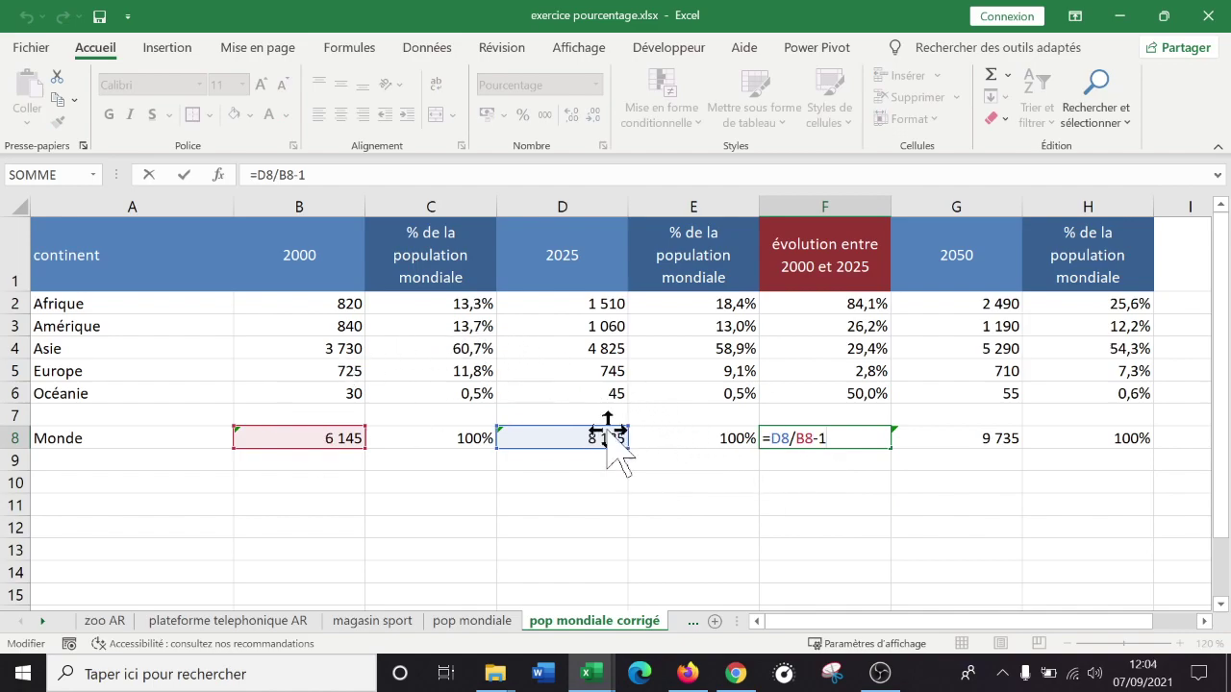
key(Return)
click(870, 526)
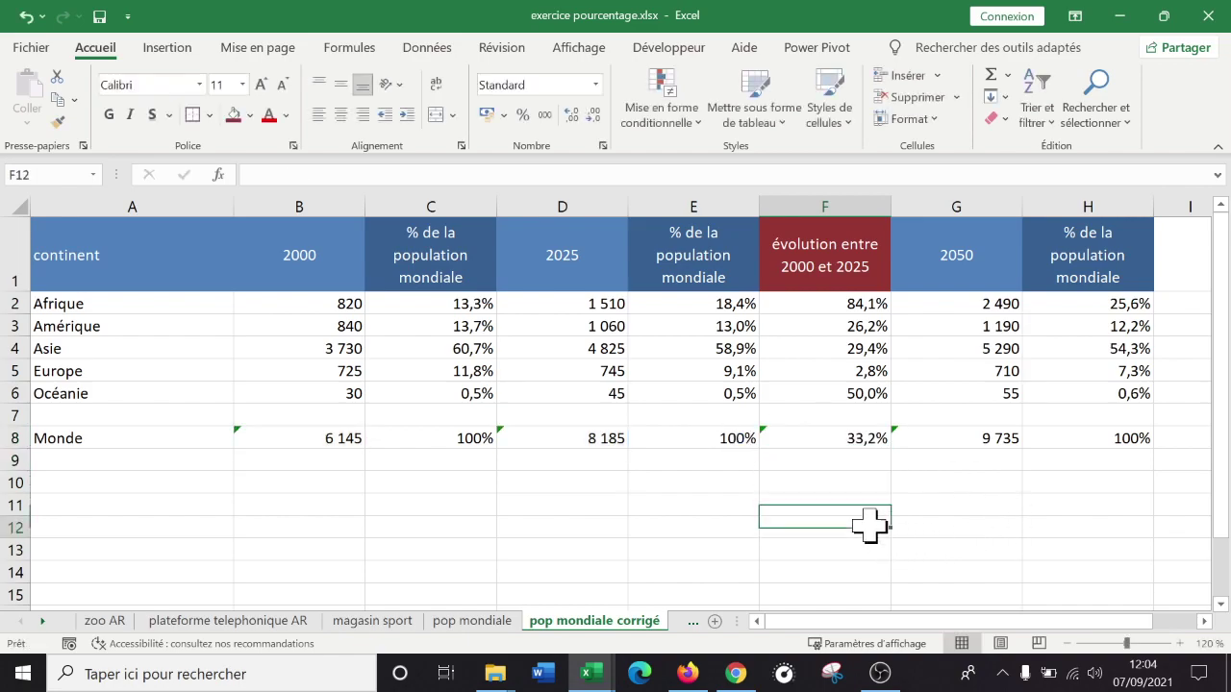
click(842, 441)
click(853, 507)
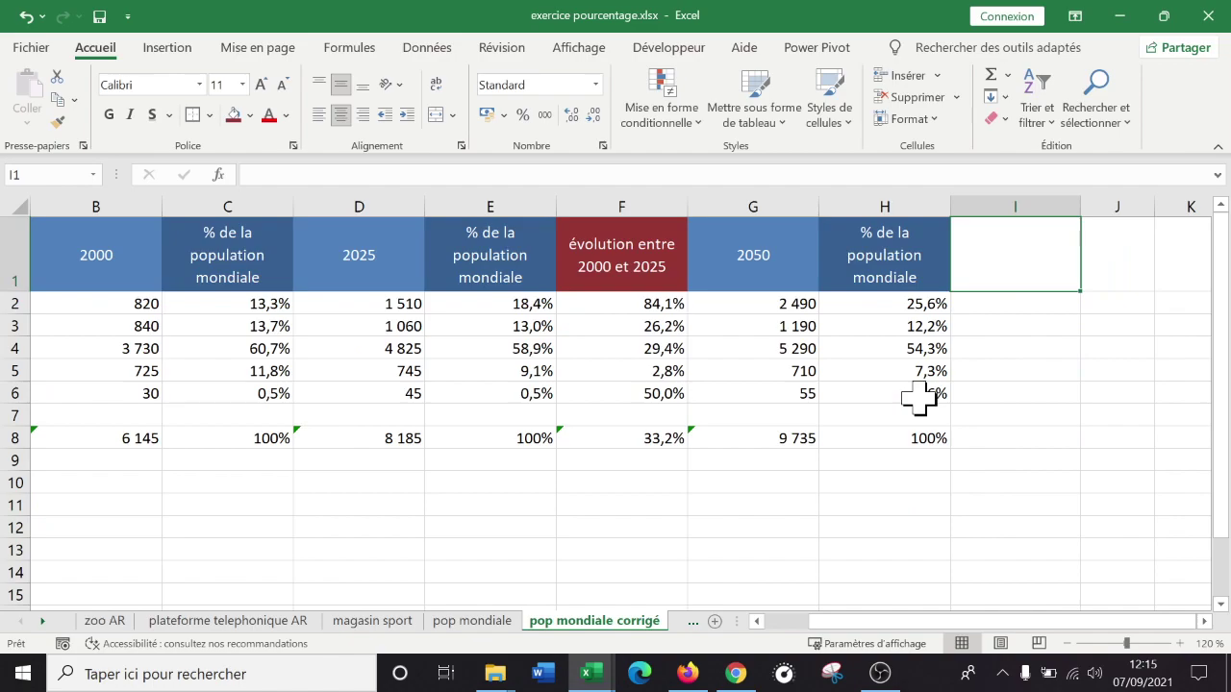
Copy the 2000–2025 change column F1:F8 into column I starting at cell I1
click(1047, 346)
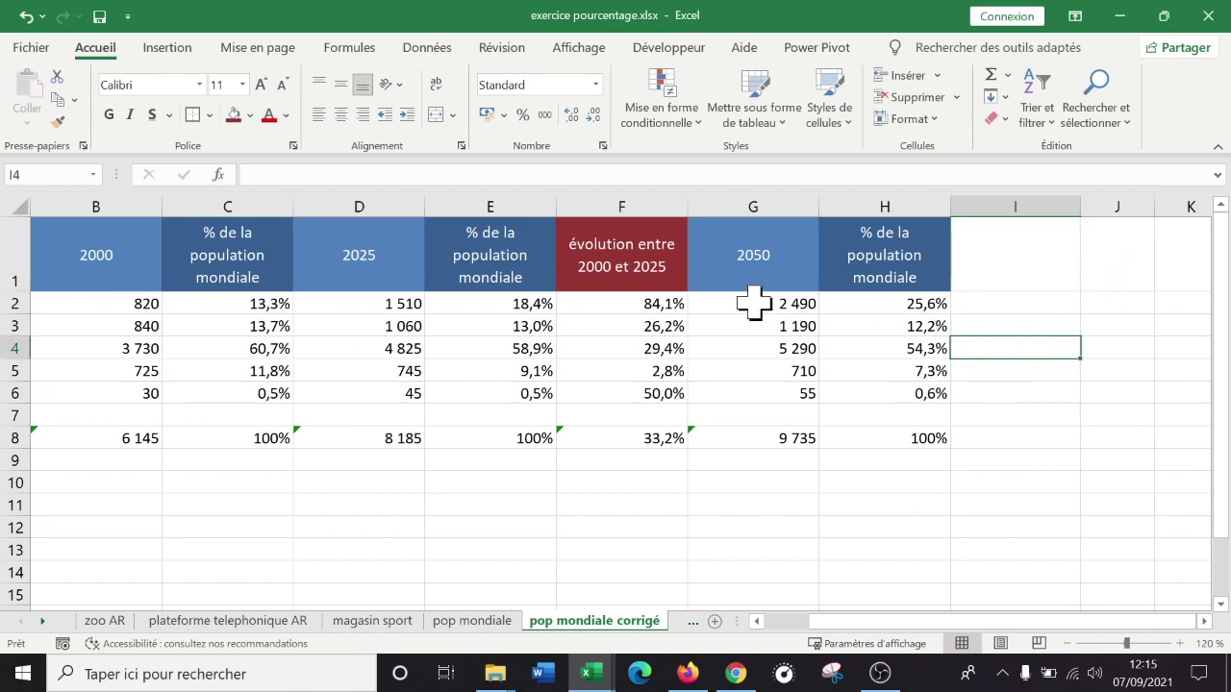
drag(593, 271, 651, 440)
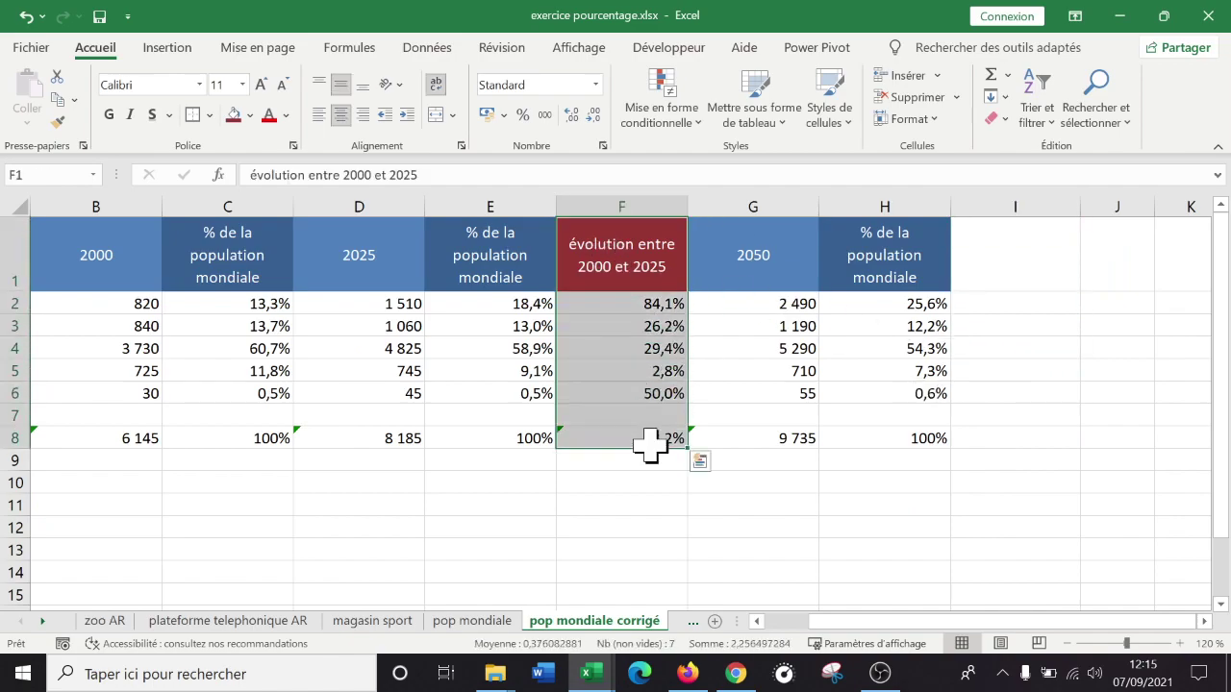
key(ctrl+c)
click(1011, 245)
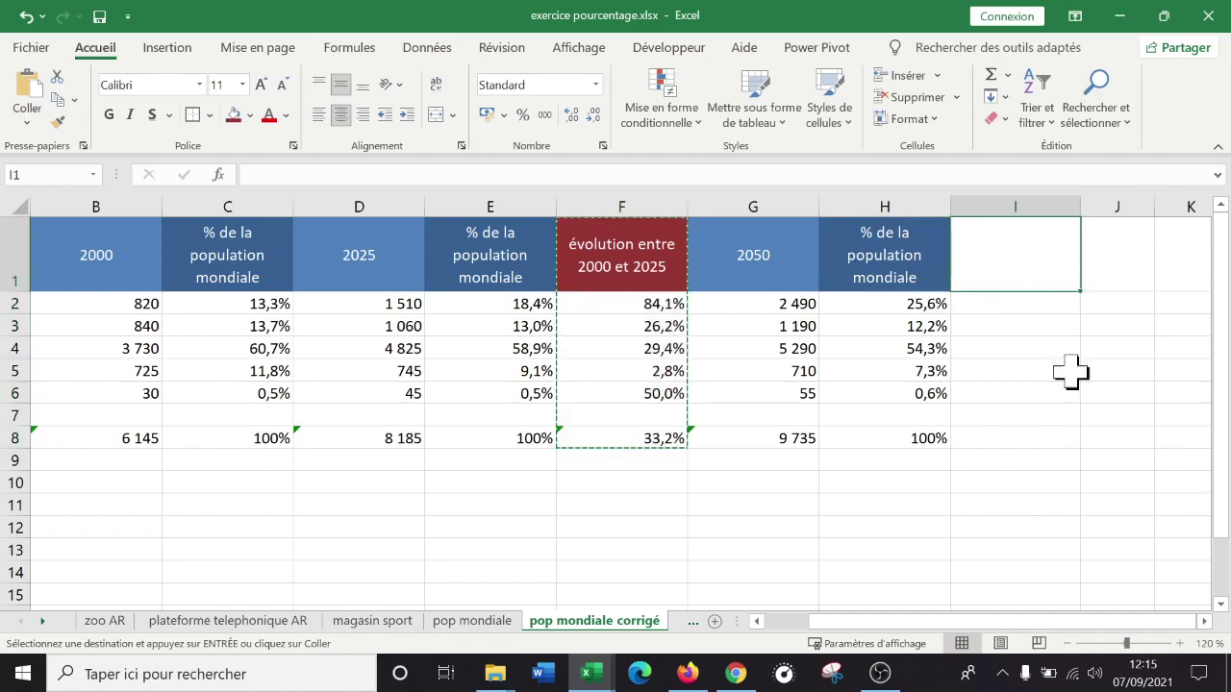
key(ctrl+v)
Change the header in cell I1 to "évolution entre 2025 et 2050"
double_click(1006, 267)
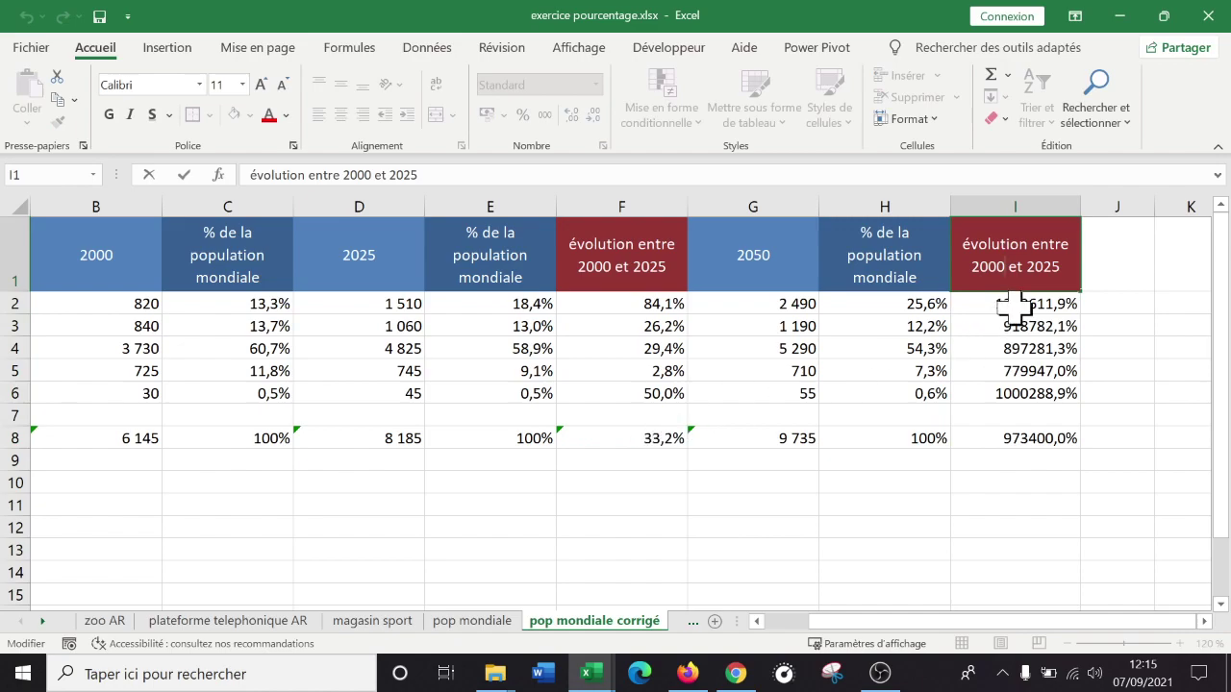
key(BackSpace)
key(BackSpace)
text(25)
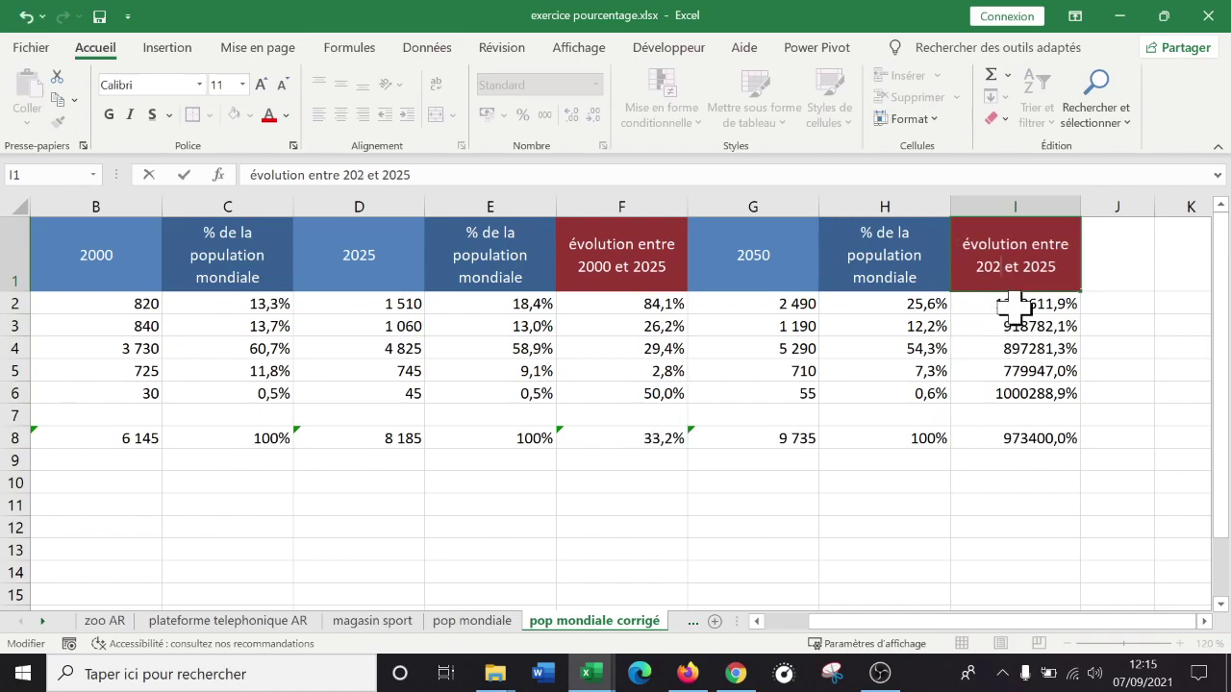
key(BackSpace)
key(BackSpace)
text(50)
key(Return)
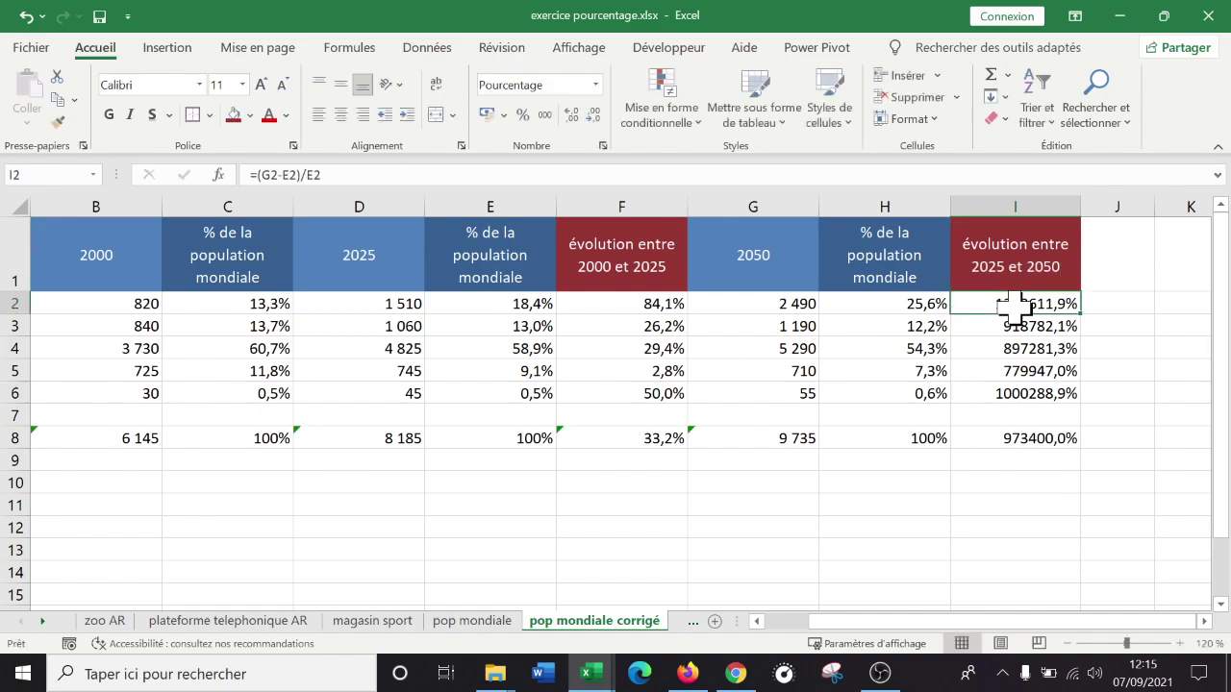
Replace the formula in cell I2 with =G2/D2-1 to calculate Africa's 2025–2050 change
click(458, 181)
drag(458, 181, 200, 185)
text(=)
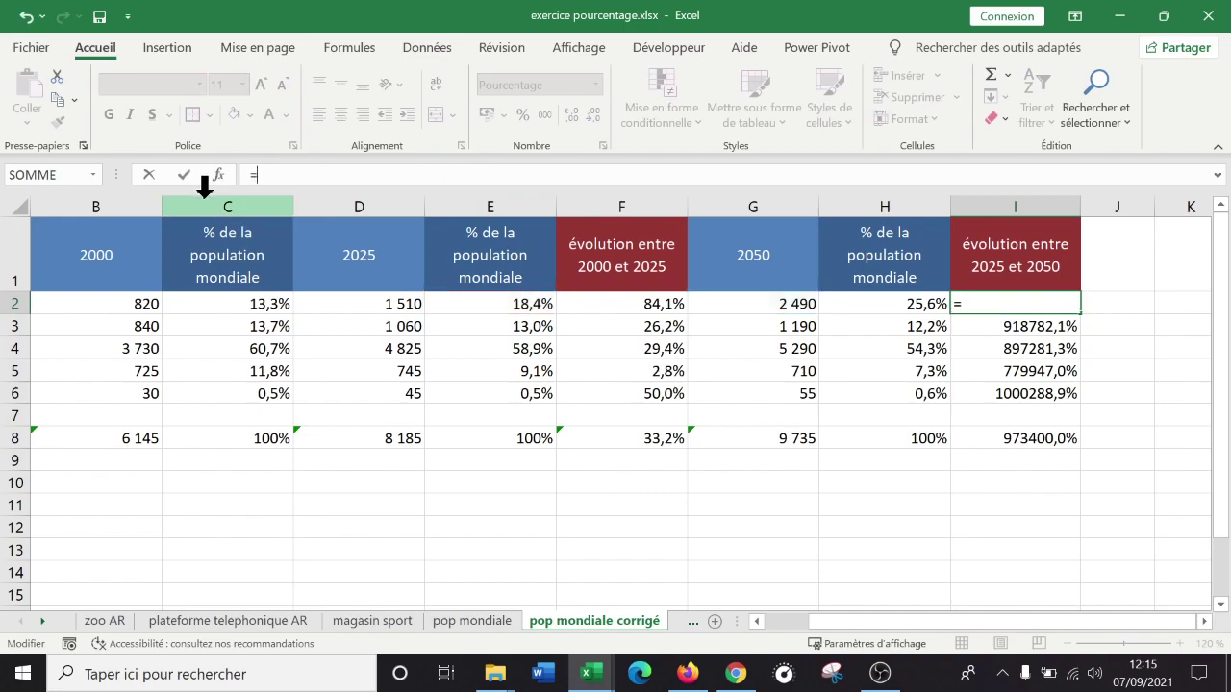
click(806, 304)
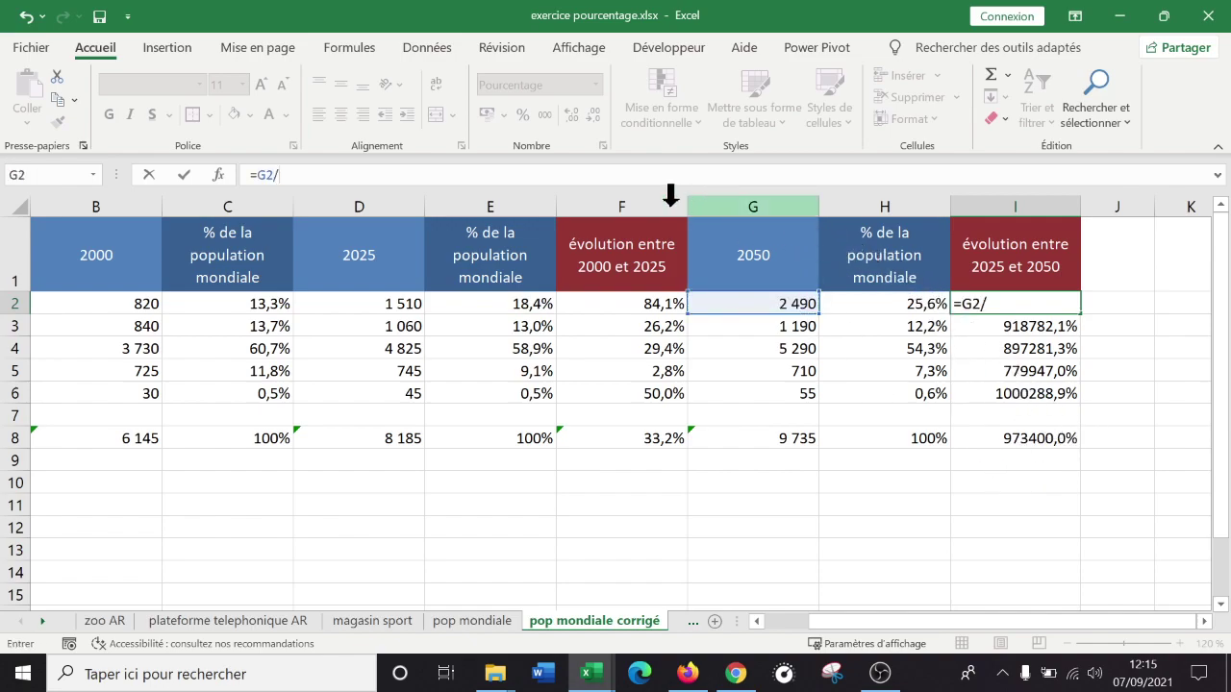
click(371, 302)
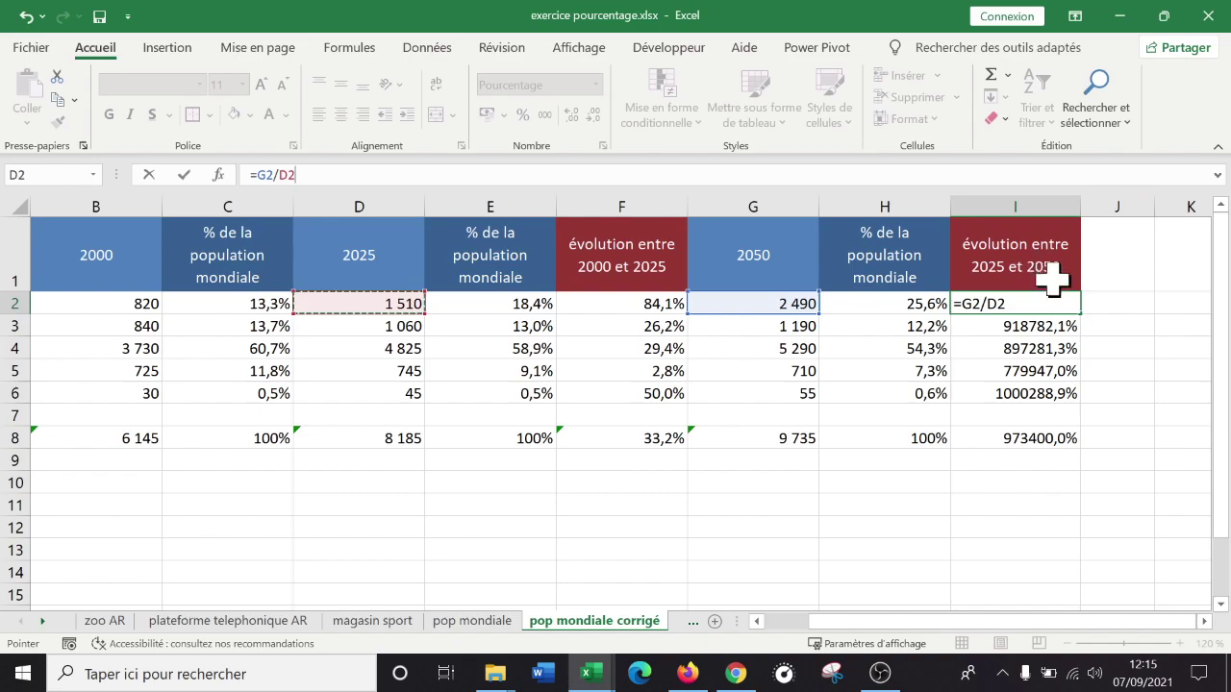
text(-1)
key(Return)
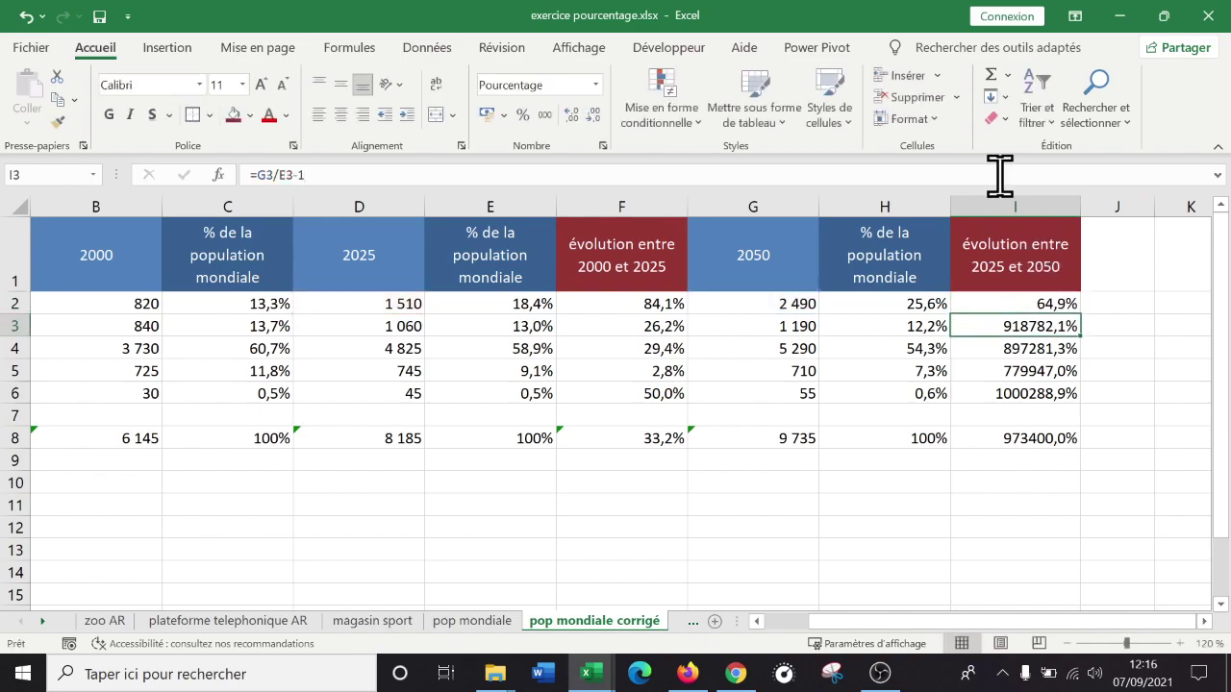
Fill the 2025–2050 change formula from I2 down to I6 and copy it into I8 for Monde
click(1040, 302)
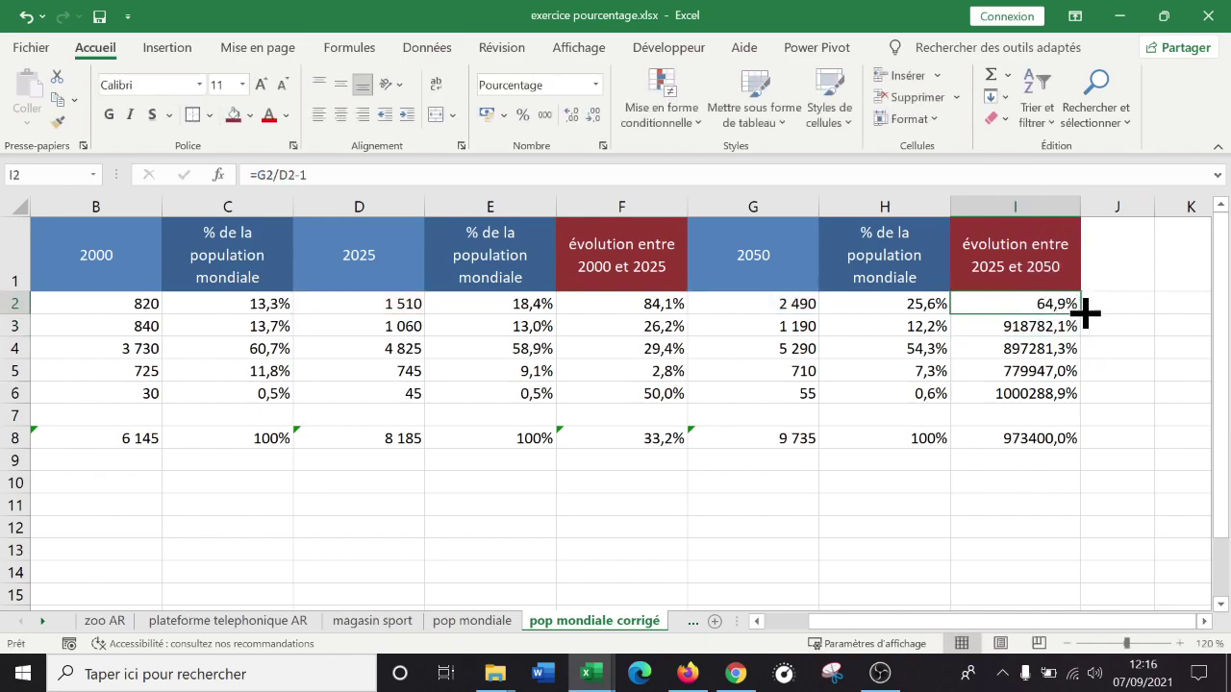
drag(1083, 323, 1061, 404)
click(1030, 393)
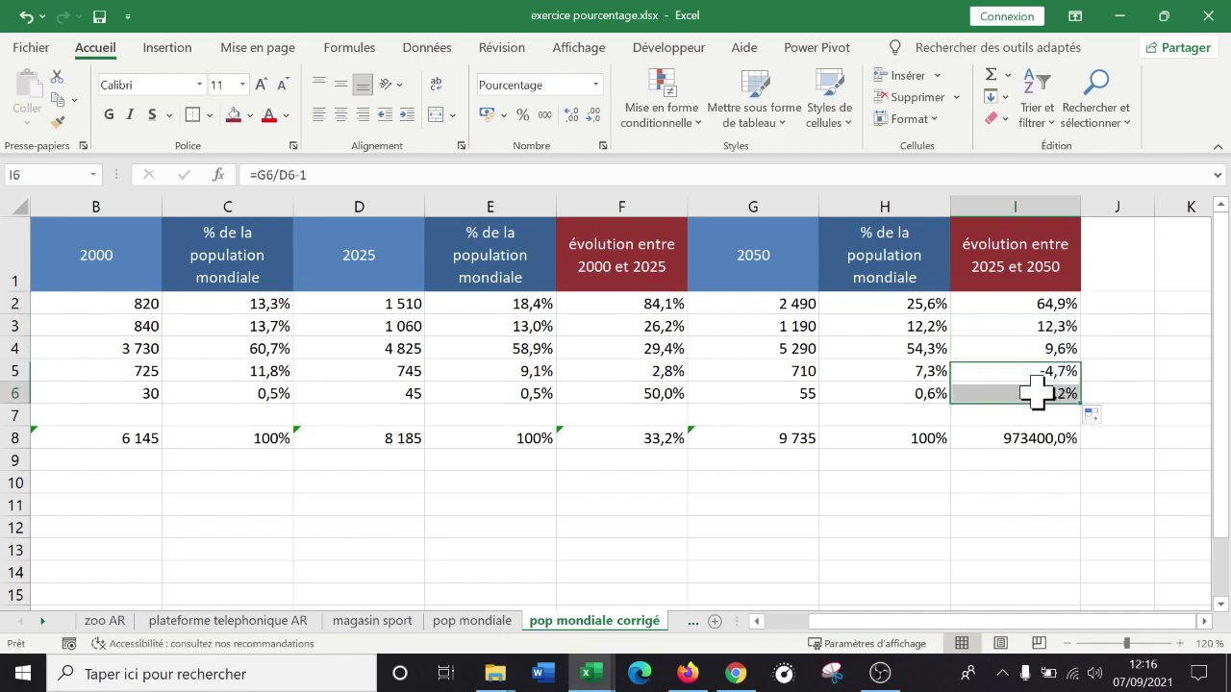
key(ctrl+c)
click(1034, 439)
key(ctrl+v)
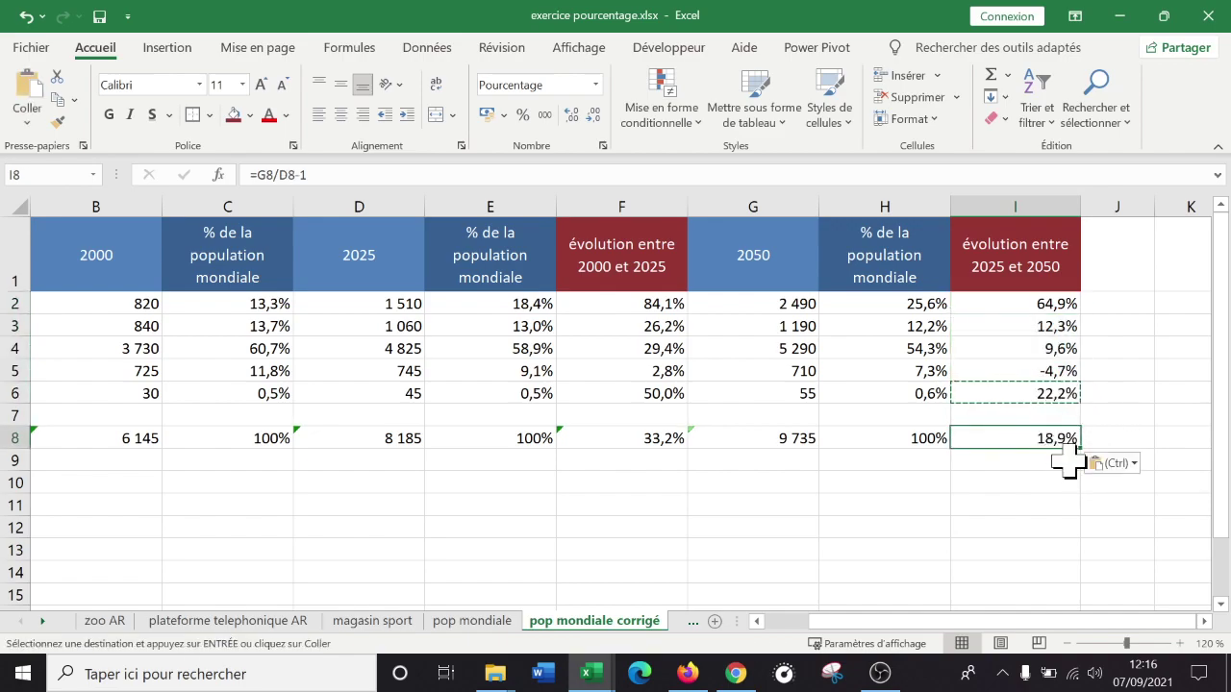
click(982, 489)
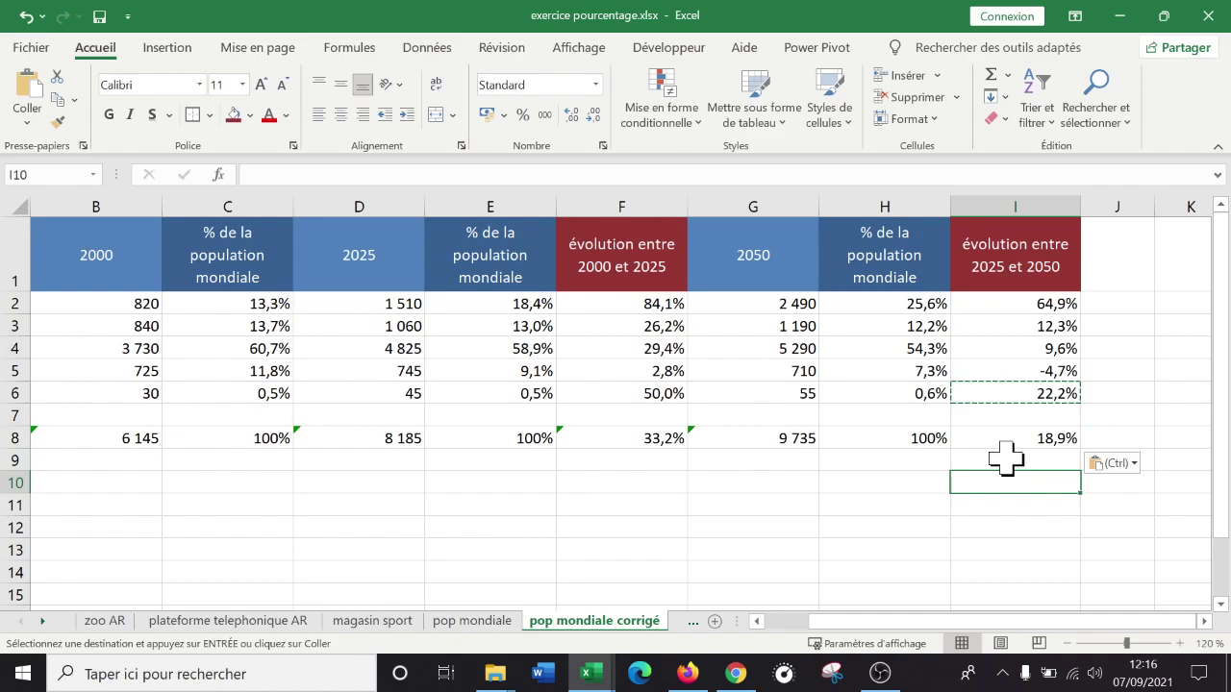
click(1159, 443)
key(Escape)
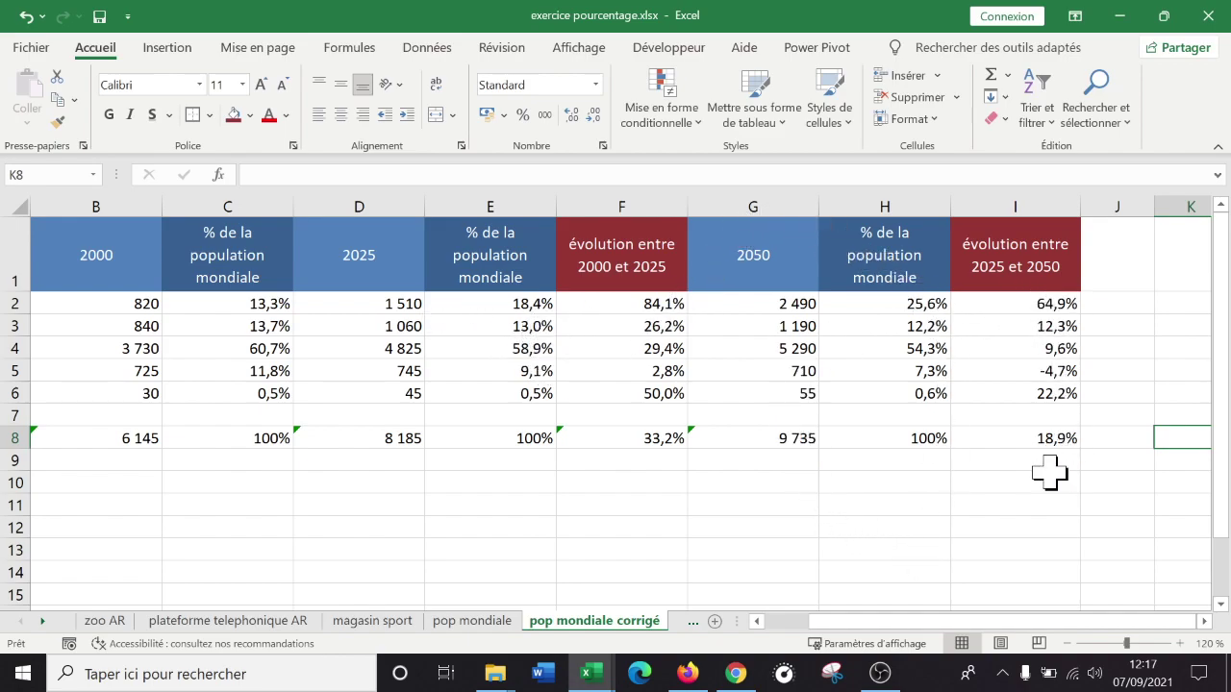
Examine Europe's populations, world shares and changes across row 5, including its 2025–2050 change
click(1003, 372)
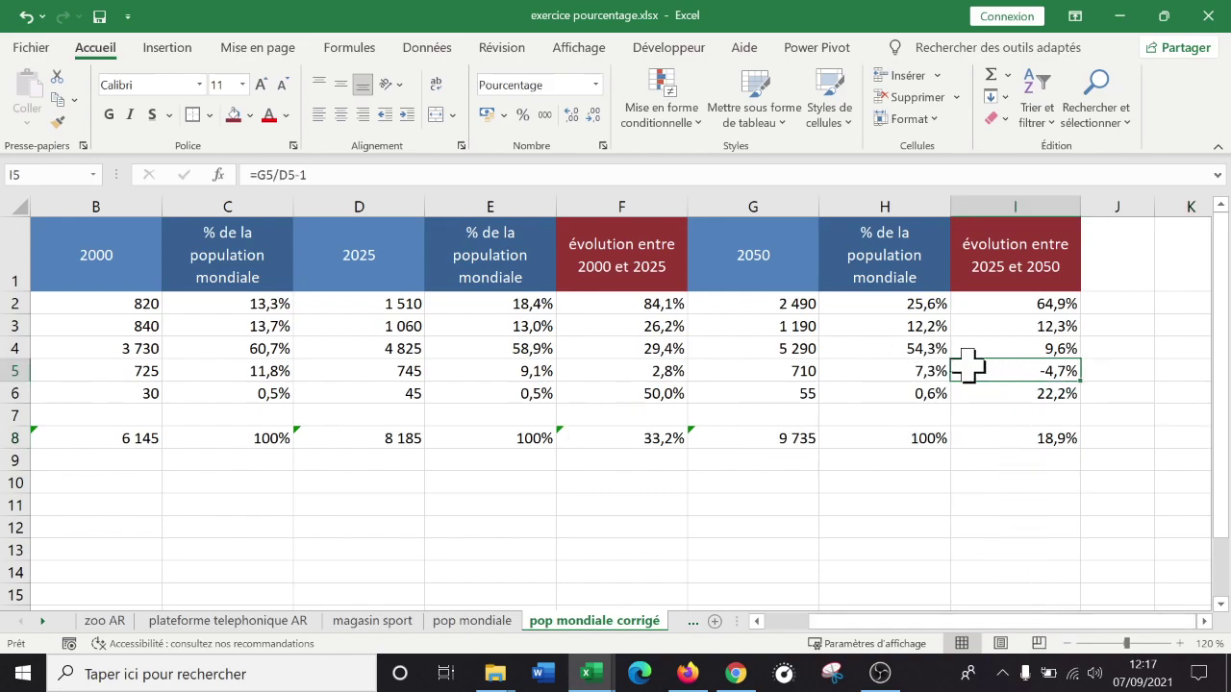
click(14, 371)
drag(854, 630, 781, 637)
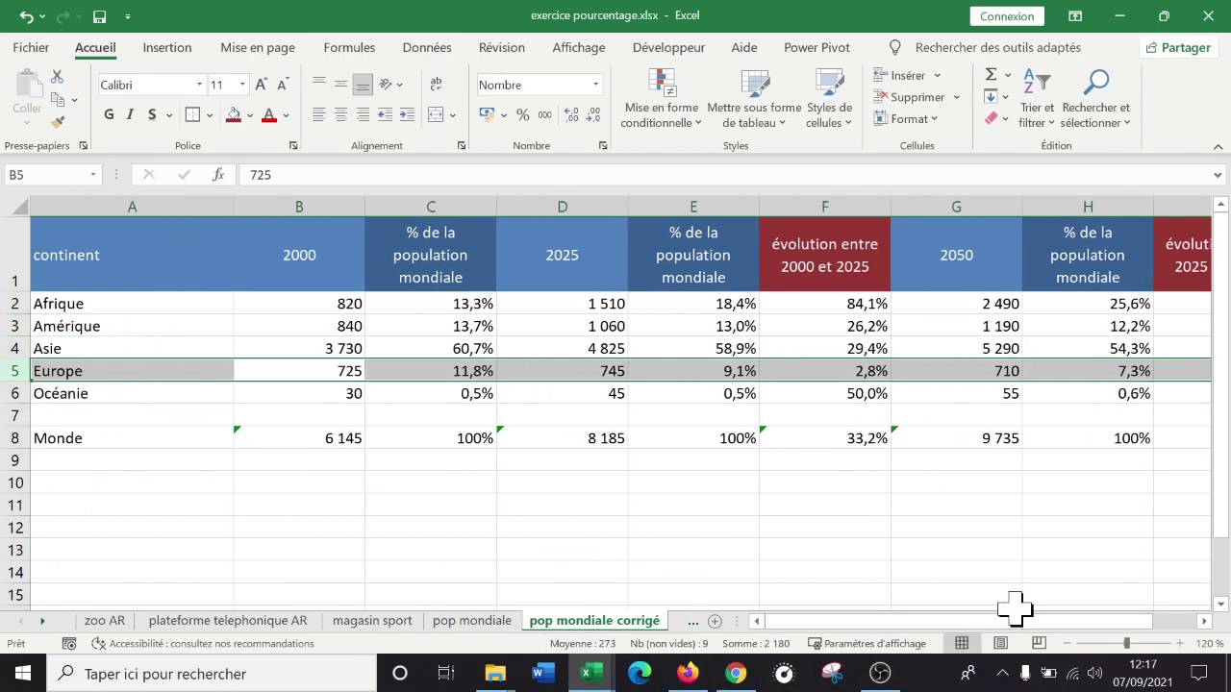
click(1202, 623)
click(1202, 623)
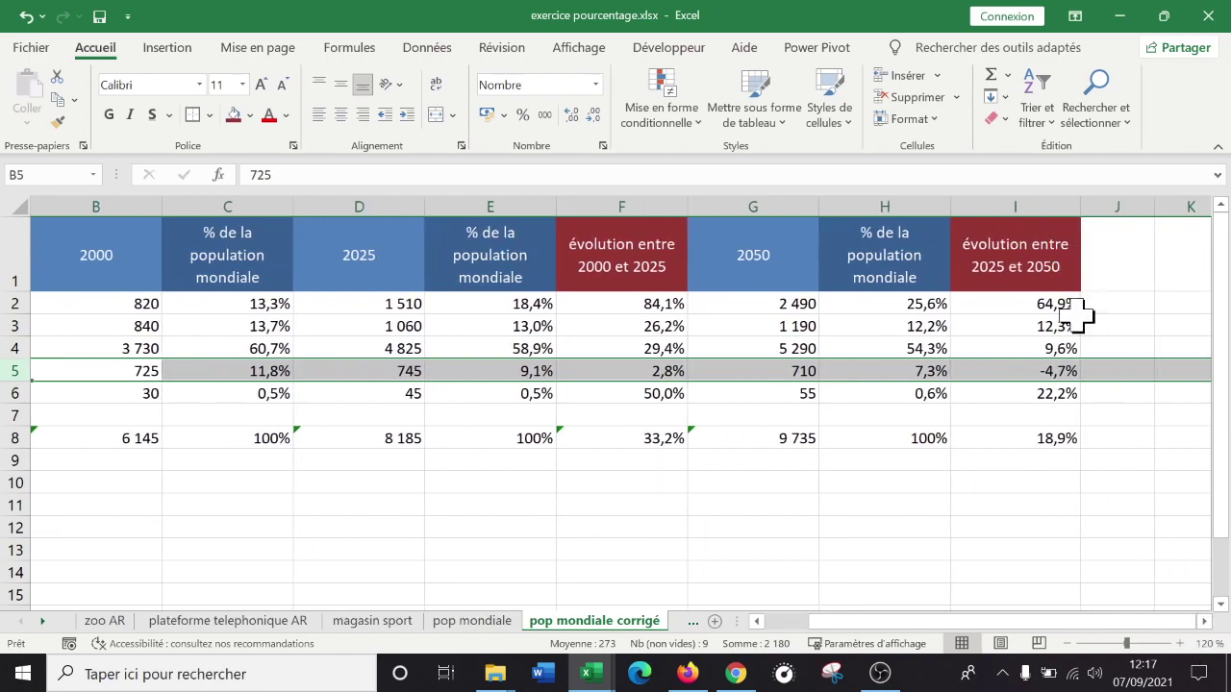
click(1203, 622)
click(1203, 623)
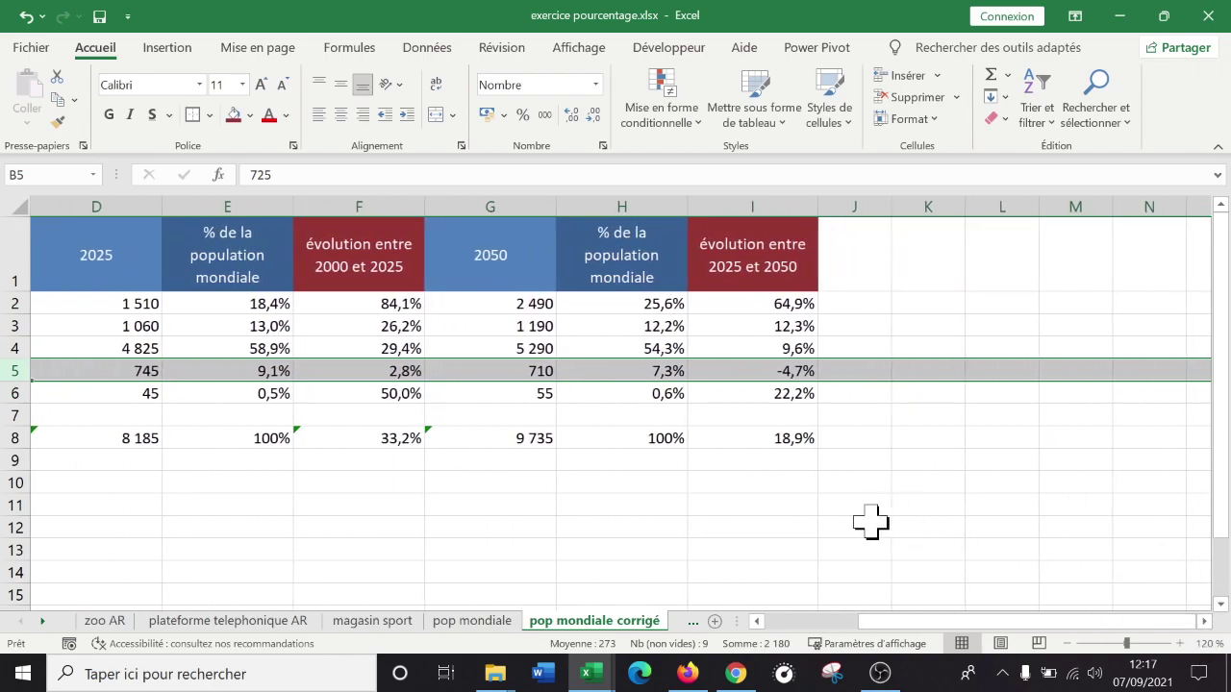
click(790, 515)
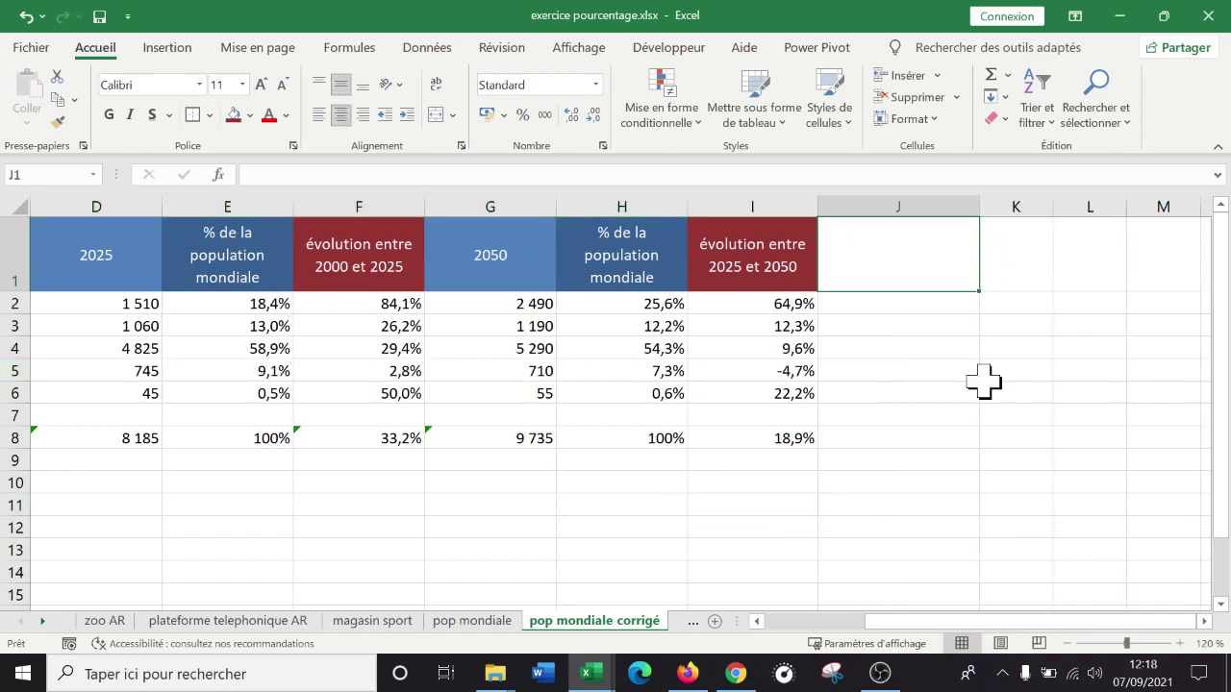
Copy the change header from cell I1 into cell J1
click(797, 255)
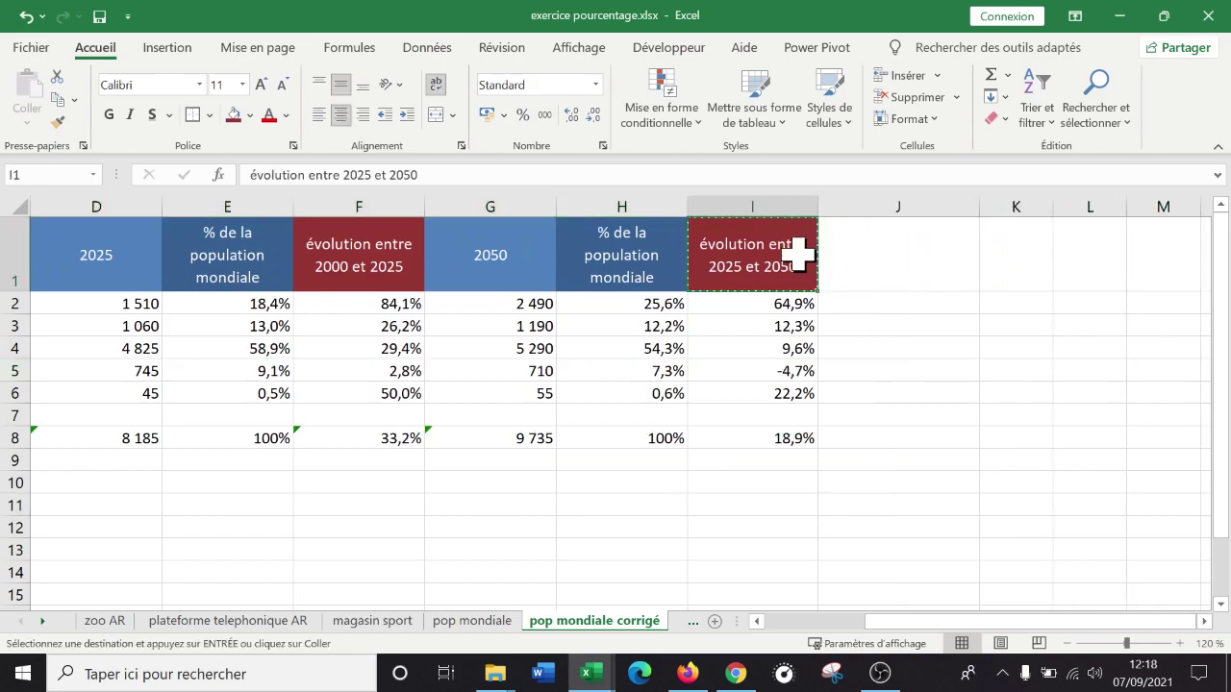
click(868, 256)
key(ctrl+v)
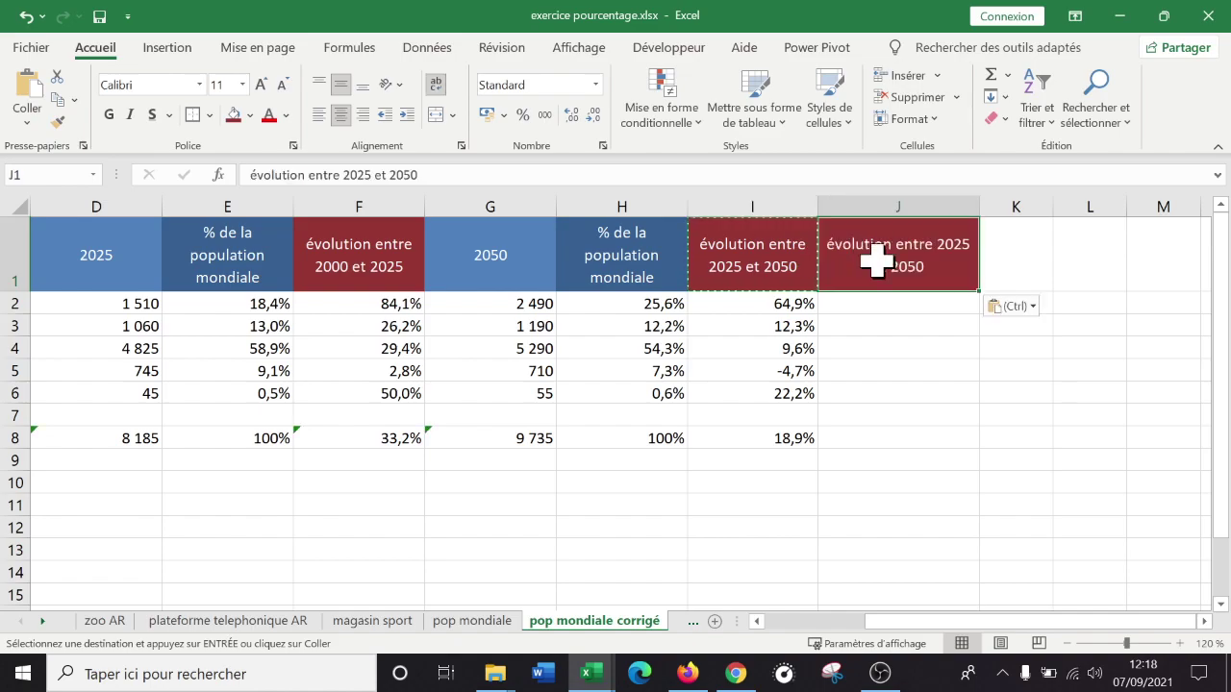
Change the header in cell J1 to "évolution entre 2000 et 2050"
double_click(963, 246)
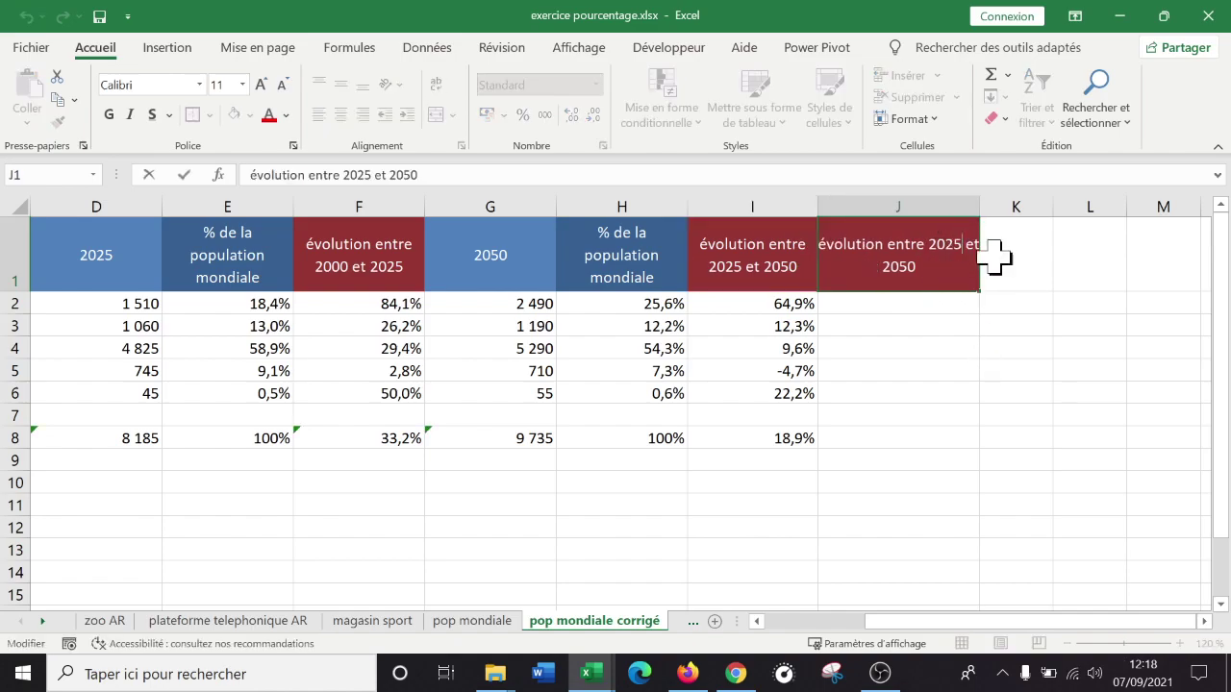
key(BackSpace)
key(BackSpace)
text(00)
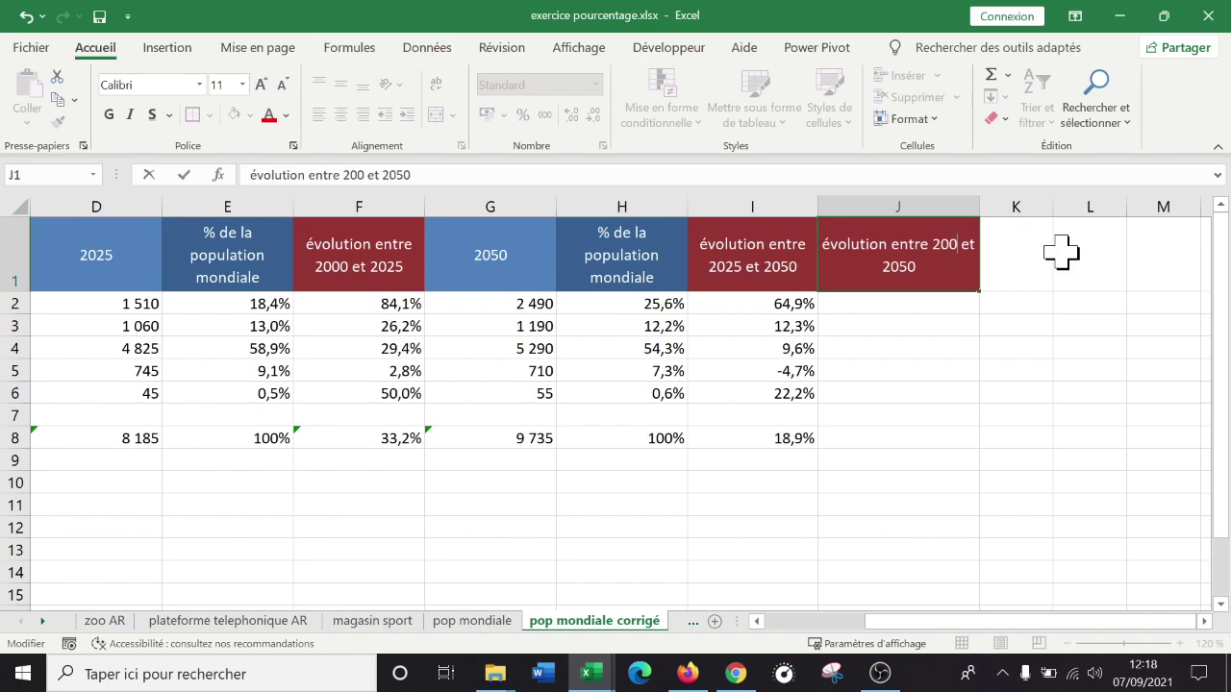
key(Return)
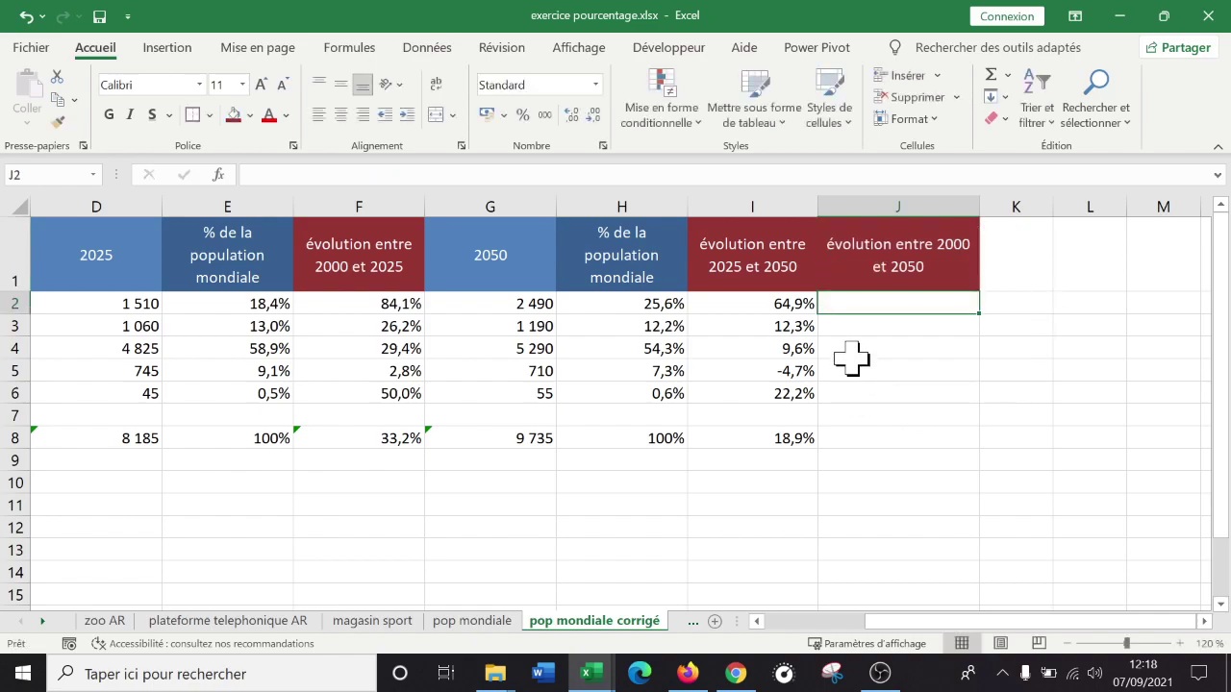
Enter =G2/B2-1 in cell J2 for Africa's 2000–2050 change and format the cell as a percentage
key(Left)
key(Right)
text(=)
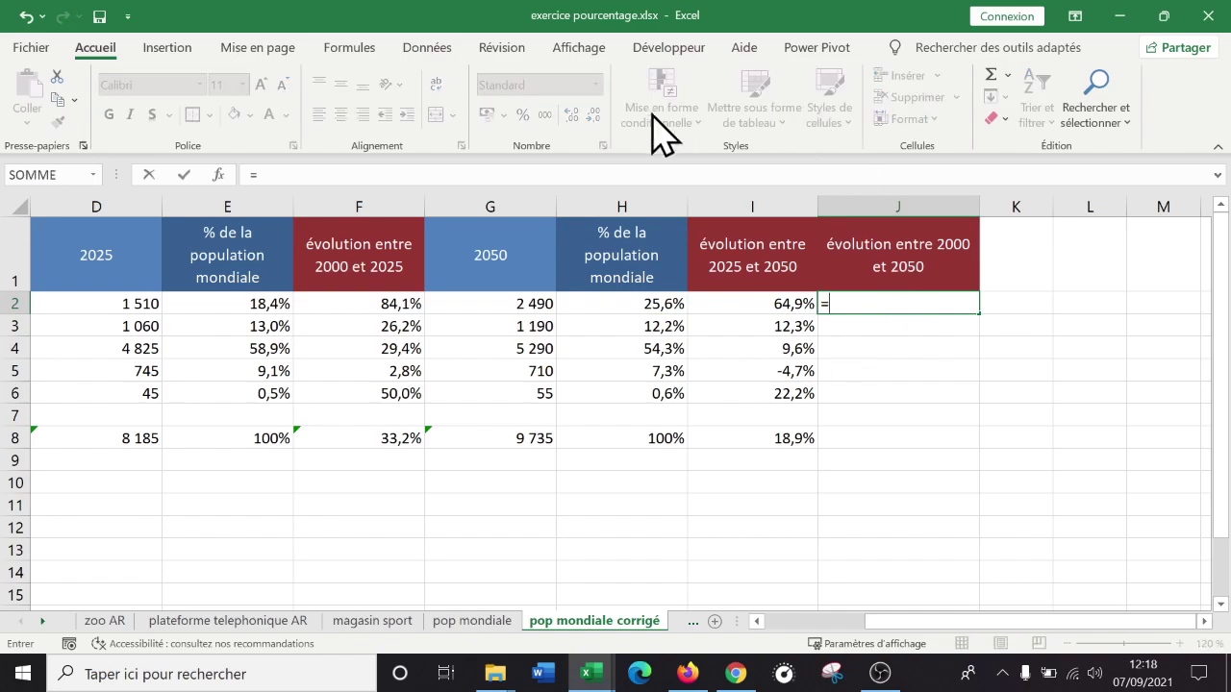
click(509, 304)
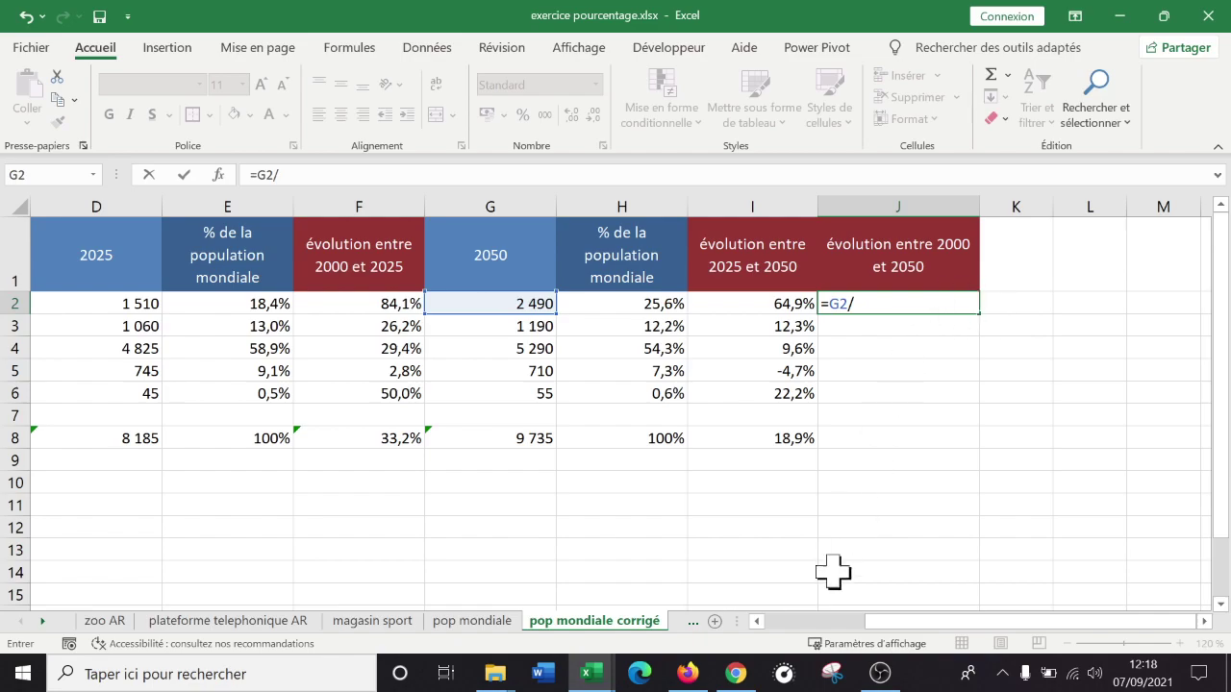
drag(907, 623, 816, 623)
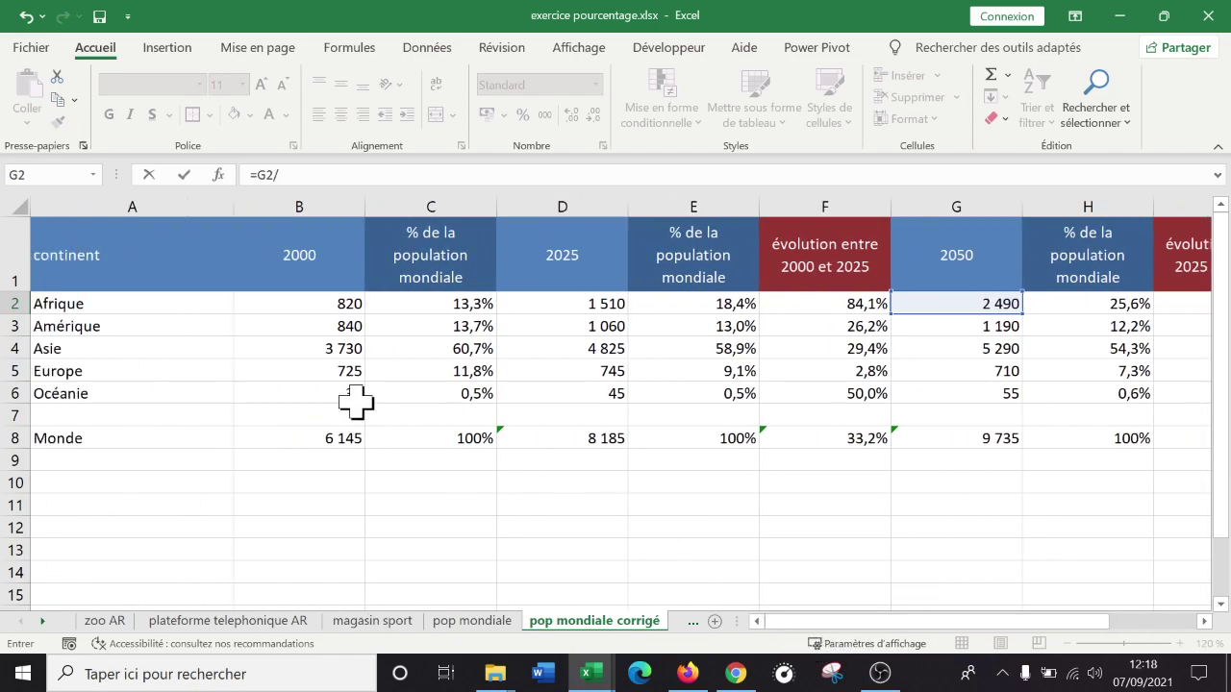
click(332, 304)
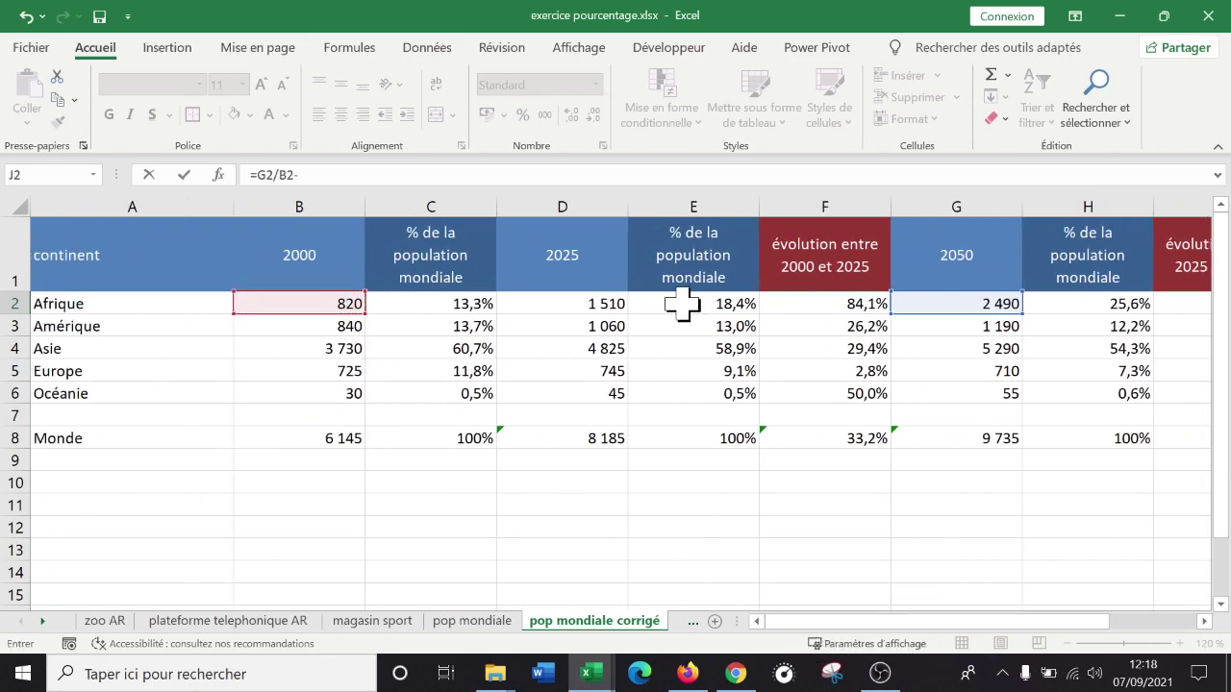
key(Return)
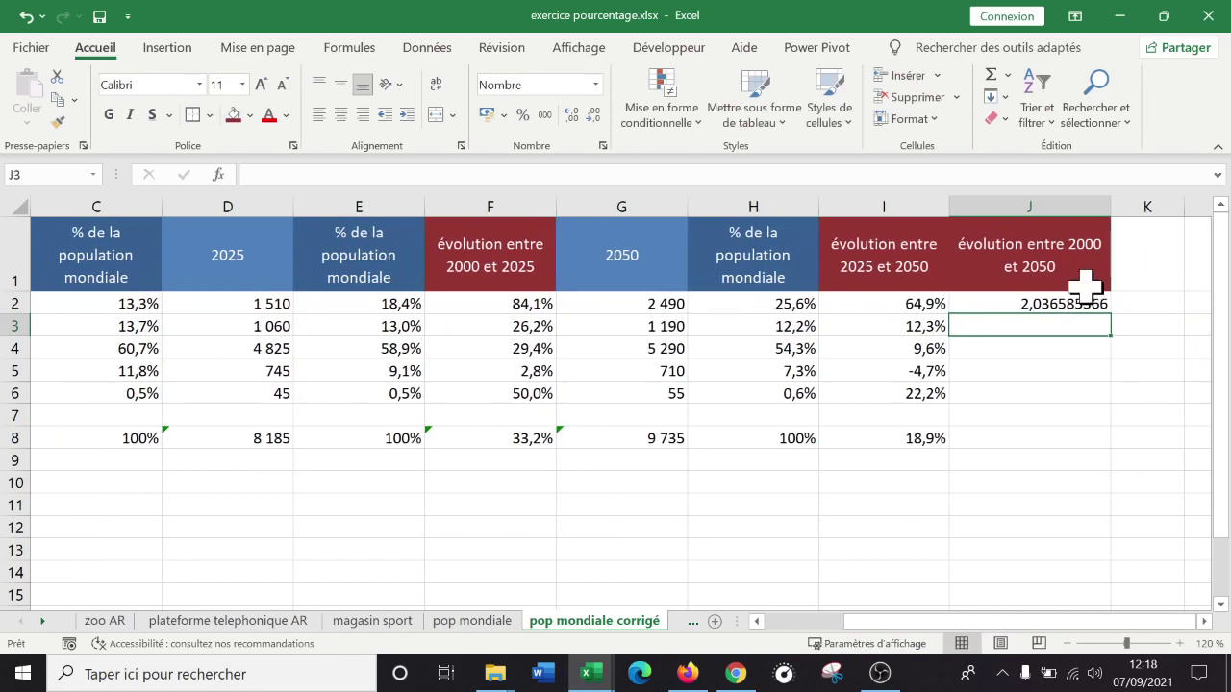
click(1052, 305)
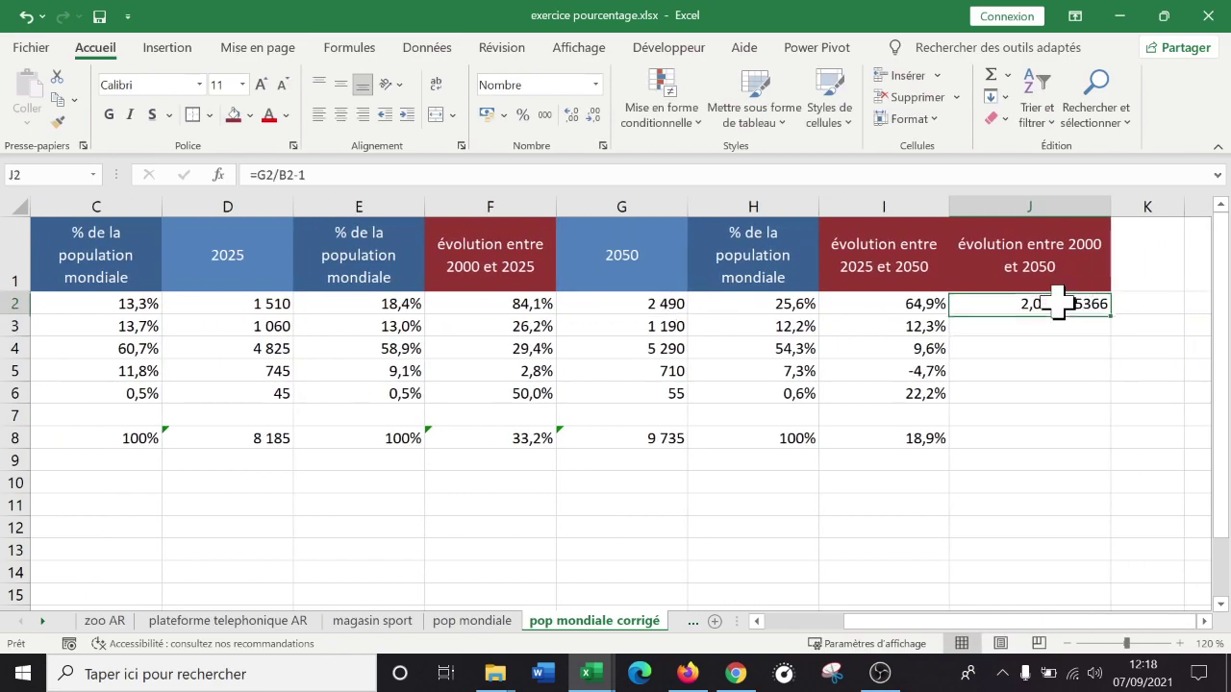
click(522, 115)
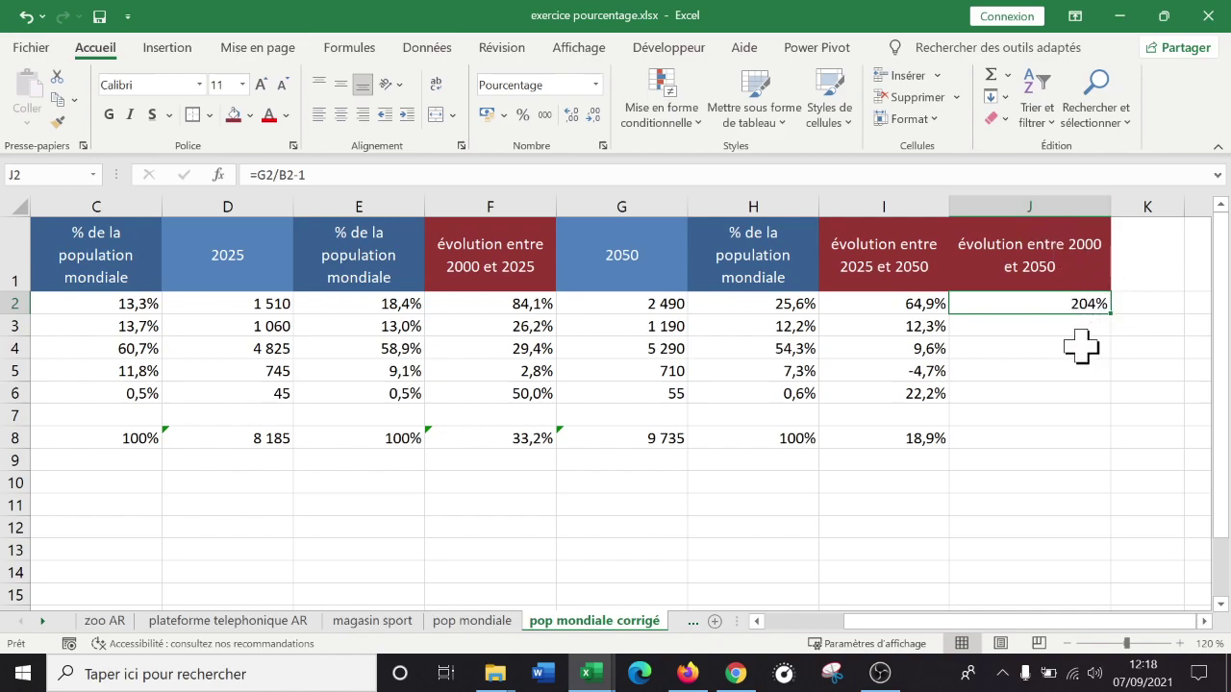
Examine Africa's populations, world shares and changes across row 2, including its 2000–2050 change
key(Left)
key(Right)
key(Left)
key(Right)
key(Left)
key(Left)
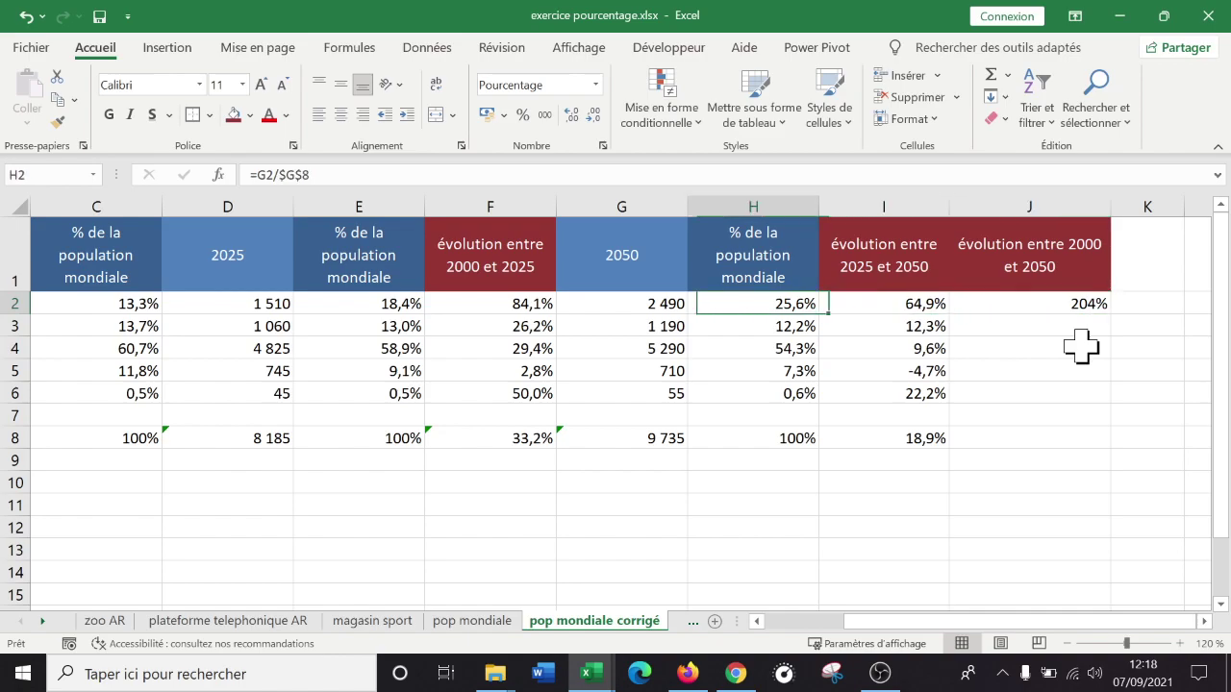
key(Left)
key(Left)
key(Left)
key(Left)
key(Left)
key(Left)
key(Left)
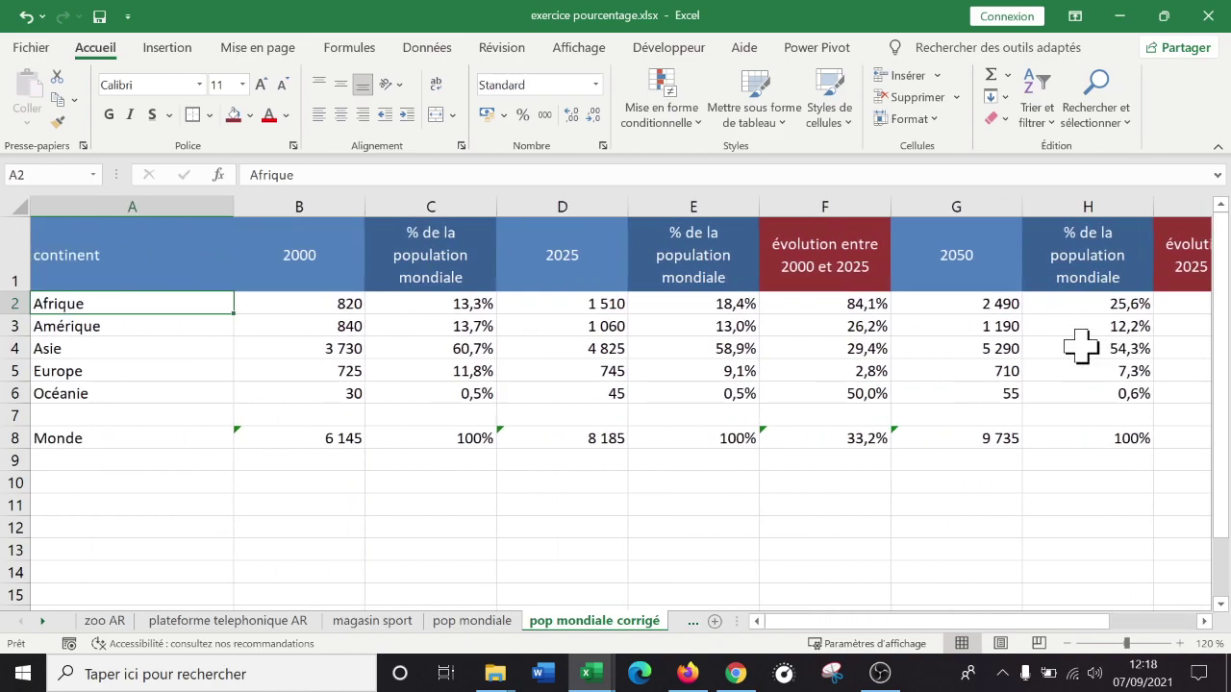
key(Right)
key(Right)
key(Right)
key(Right)
key(Right)
key(Right)
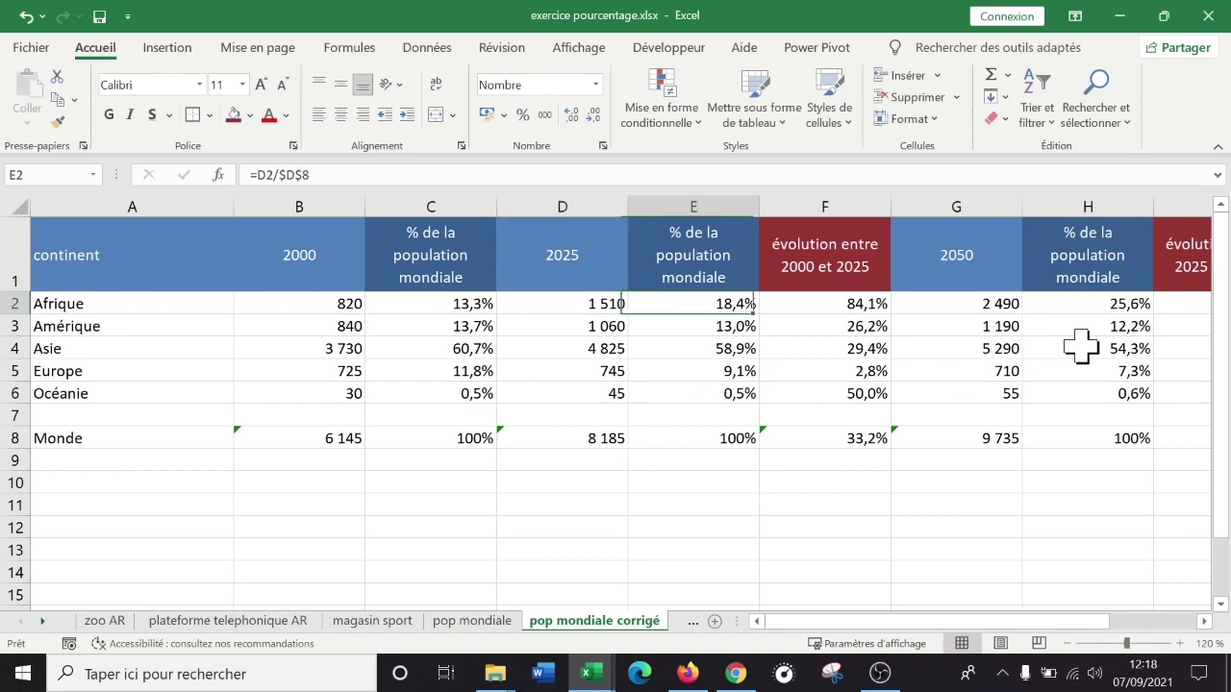
key(Right)
key(Right)
key(Right)
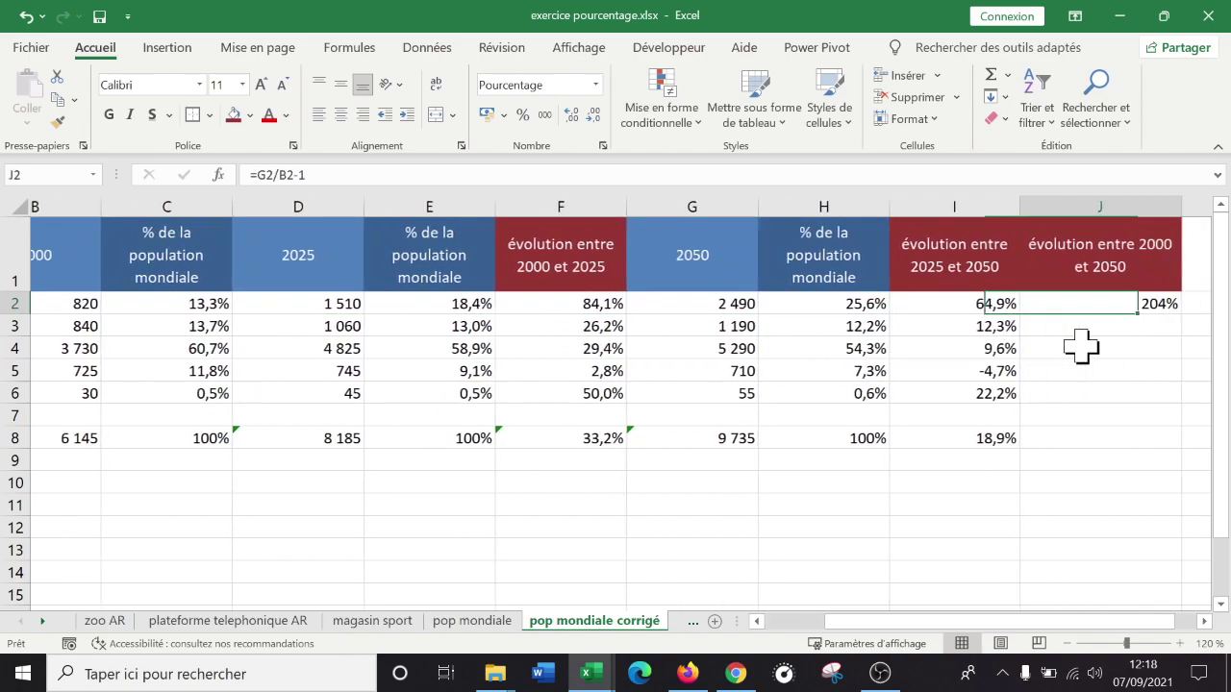
key(Left)
key(Left)
key(Right)
key(Right)
key(Right)
key(Left)
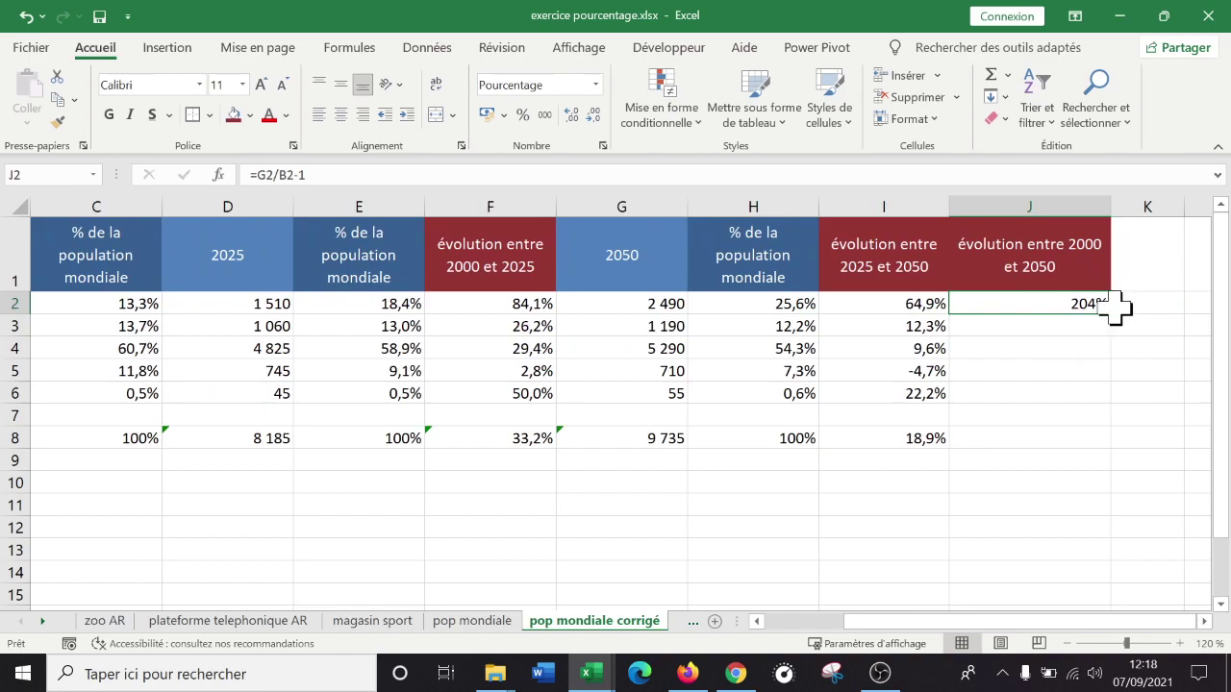
Fill the 2000–2050 change formula from J2 down to J6 and copy it into J8 for Monde
drag(1109, 316, 1101, 404)
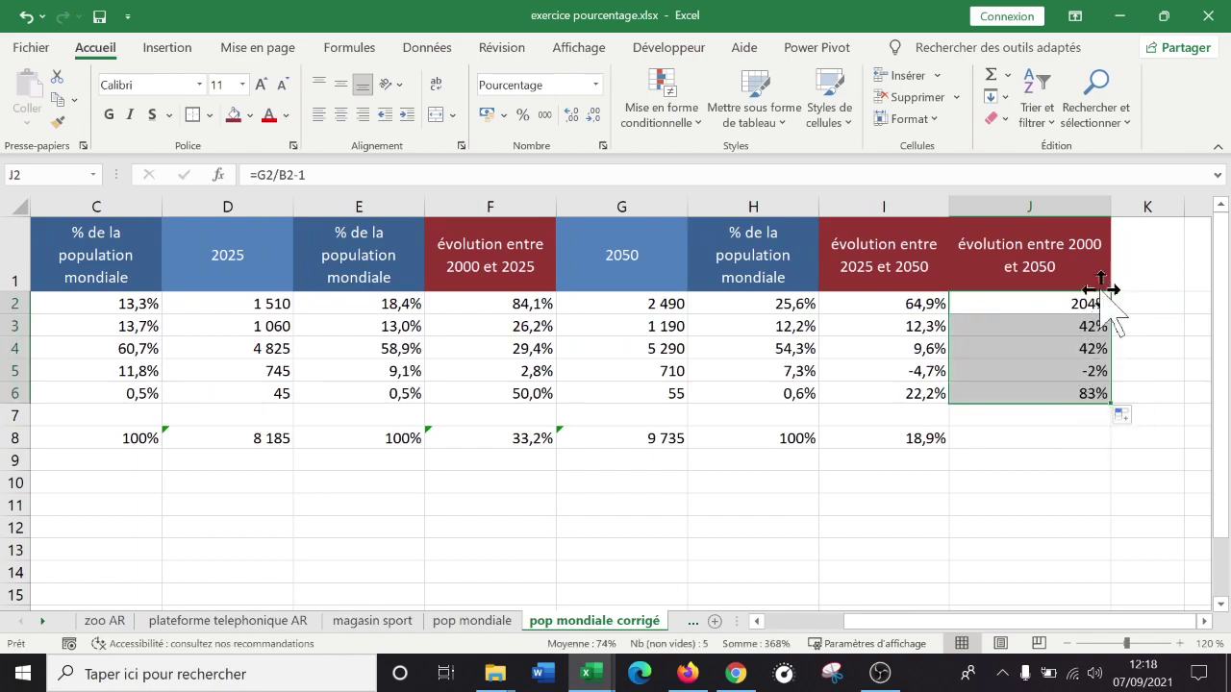
click(1066, 371)
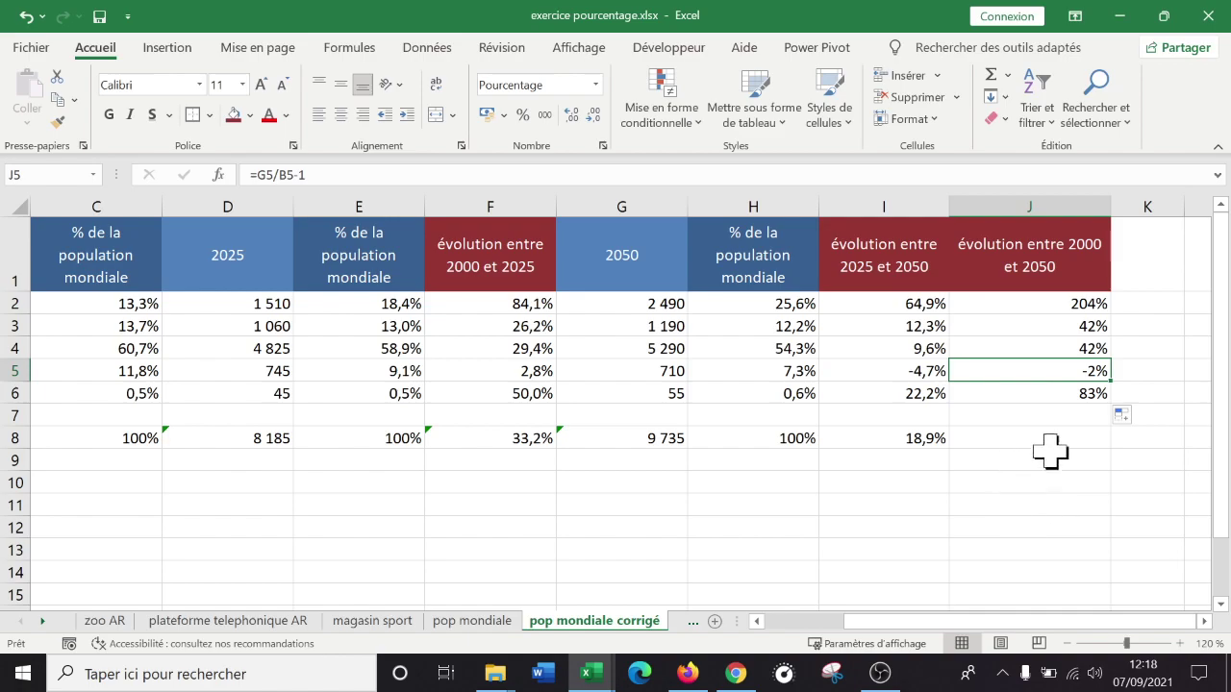
click(1057, 395)
key(ctrl+c)
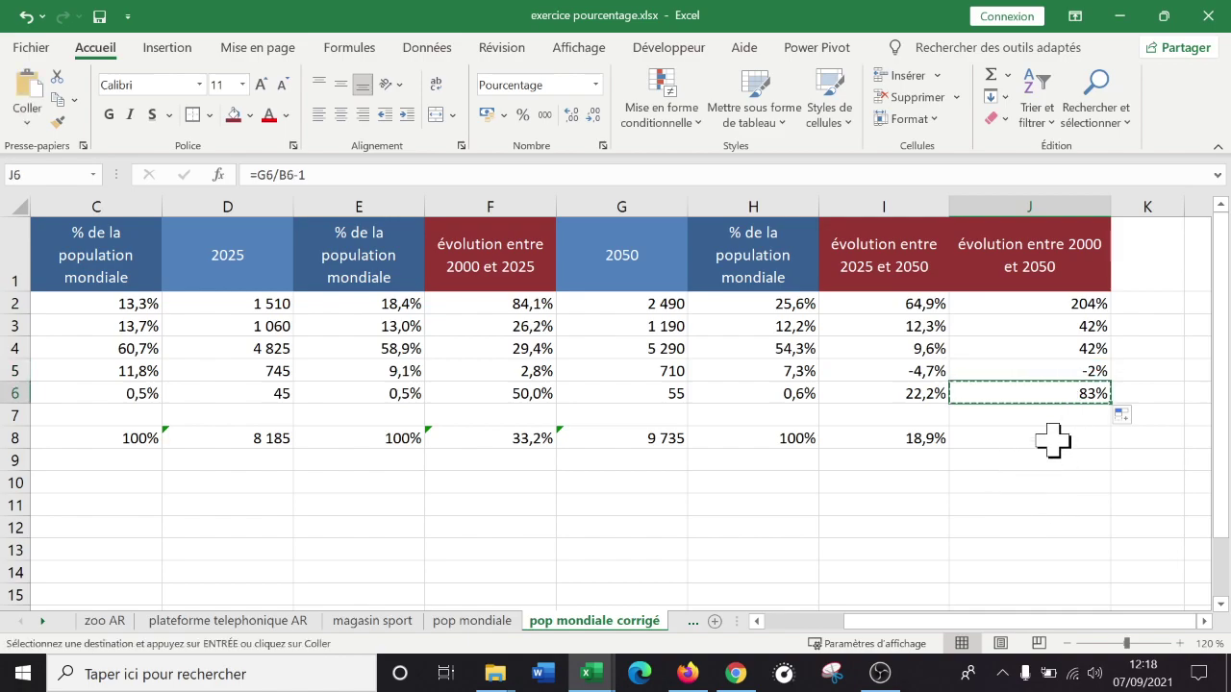
click(1052, 439)
key(ctrl+v)
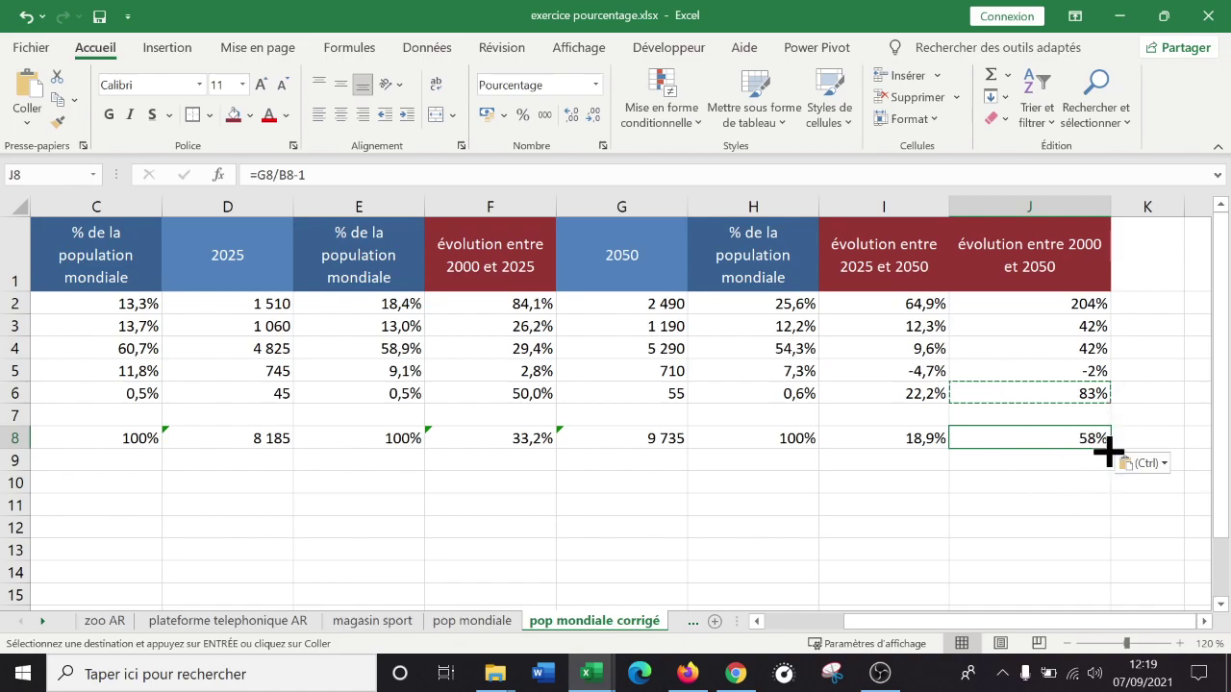
Review the original population table on the pop mondiale sheet and return to pop mondiale corrigé
click(486, 623)
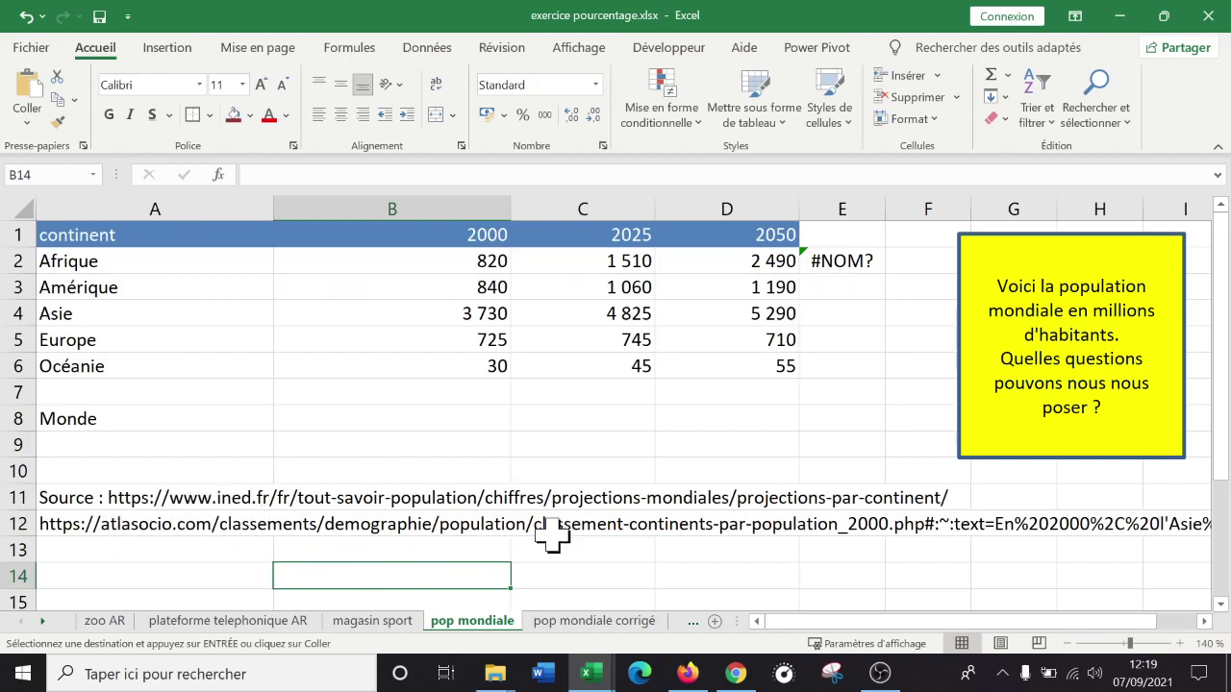
click(587, 624)
click(835, 503)
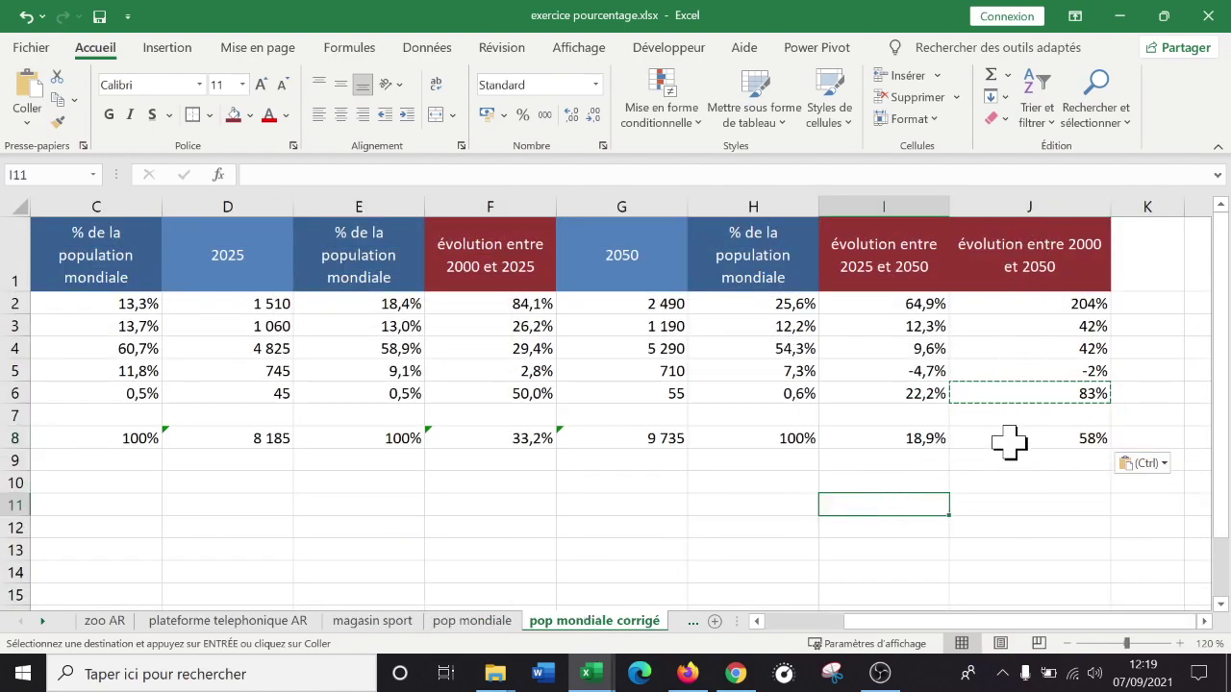
Widen column K and enter the header "population en 2100" in cell K1
click(1062, 324)
click(1127, 264)
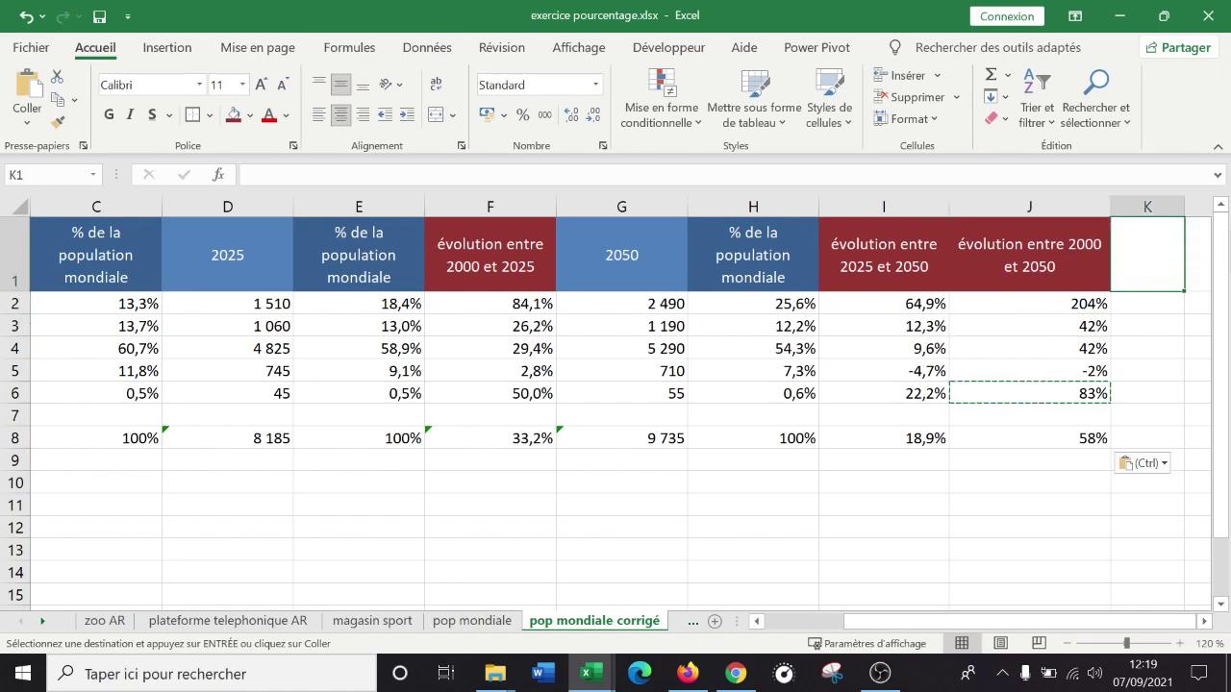
key(Right)
key(Right)
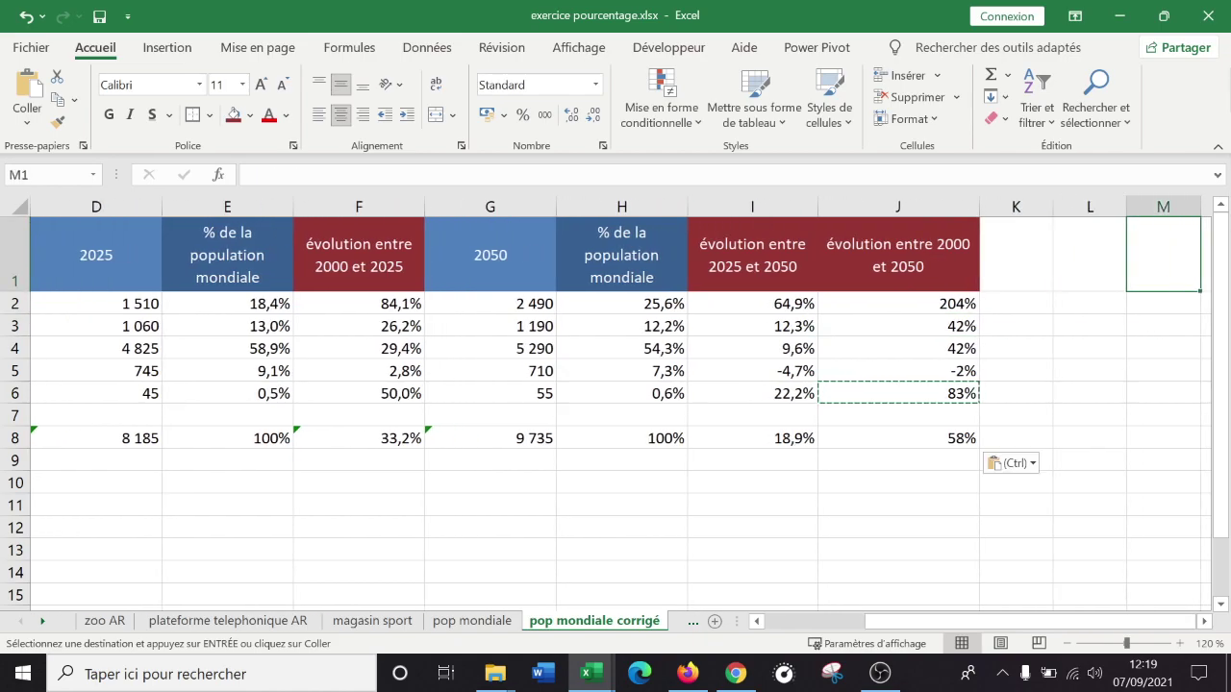
drag(1053, 204, 1140, 208)
click(1066, 239)
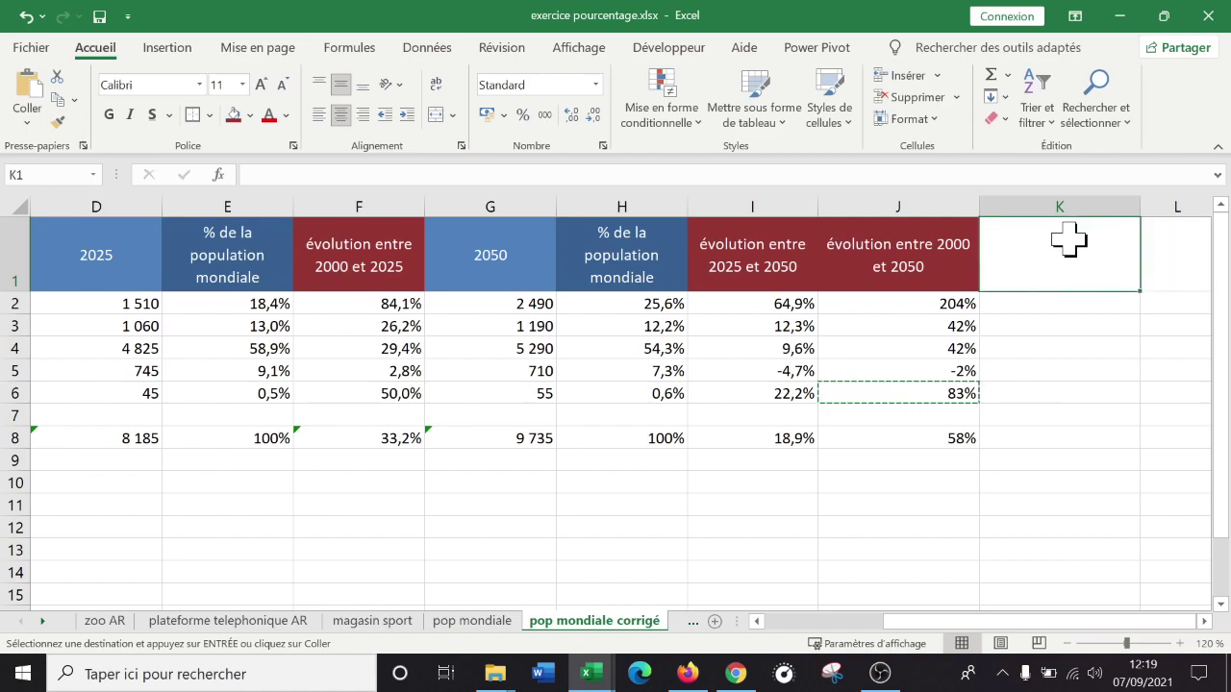
text(popula)
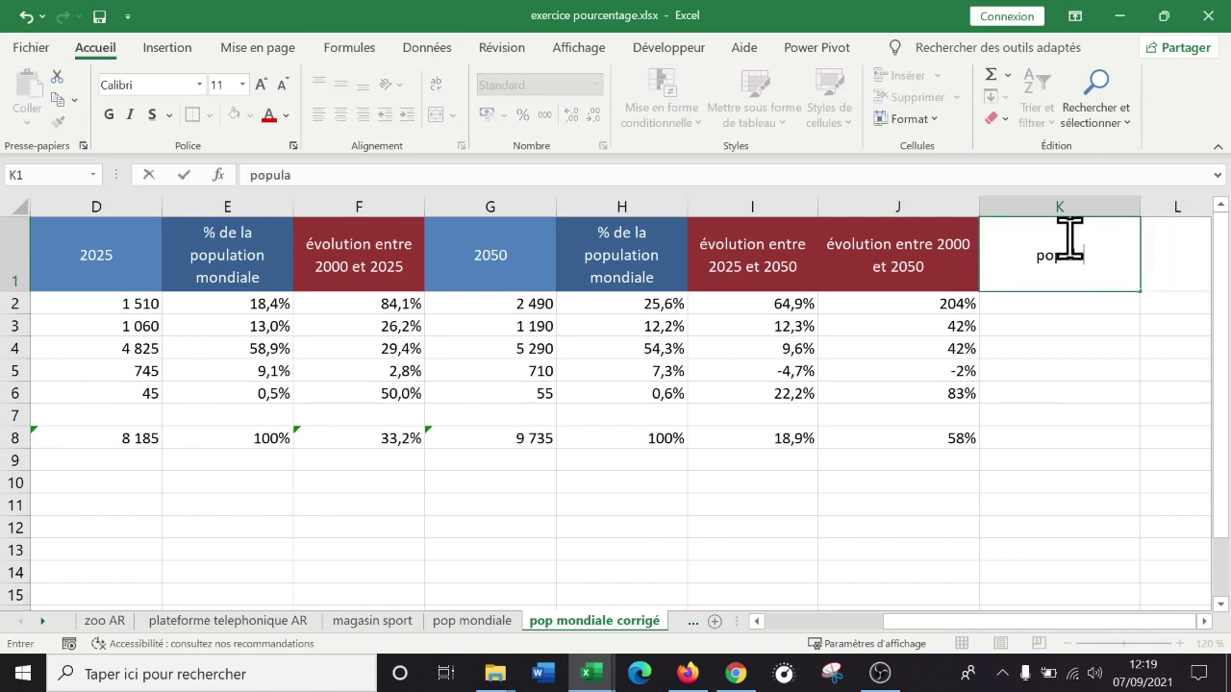
text(tion en 20)
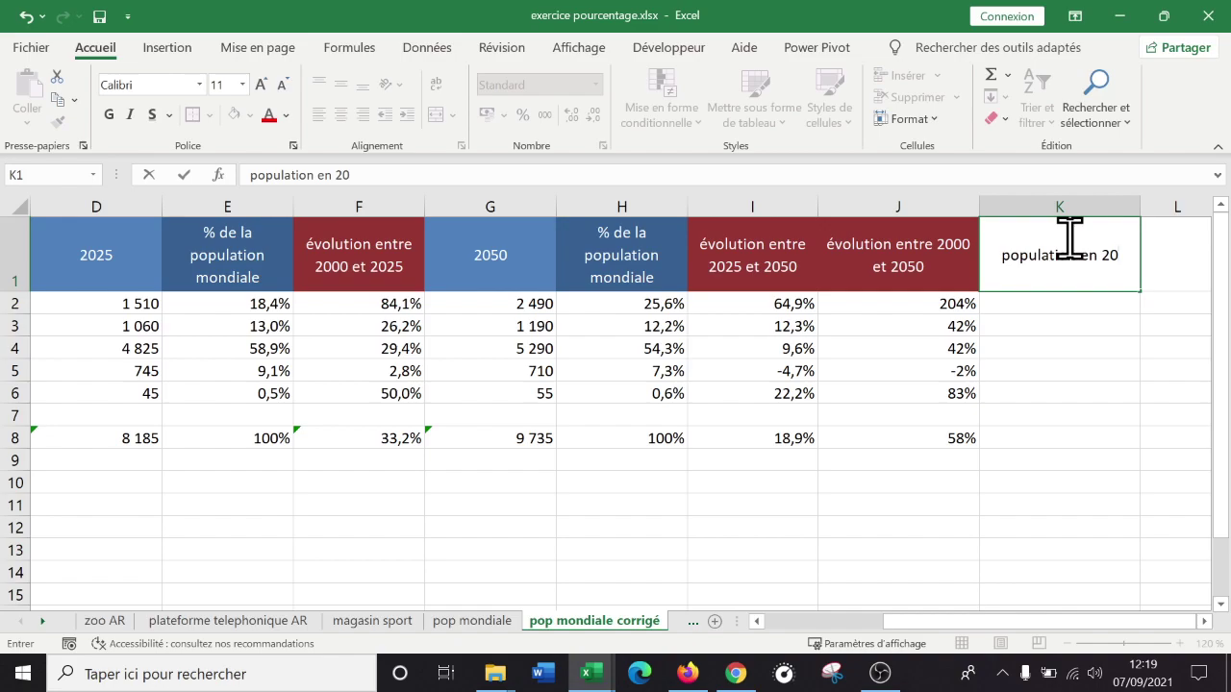
key(BackSpace)
text(100)
key(Return)
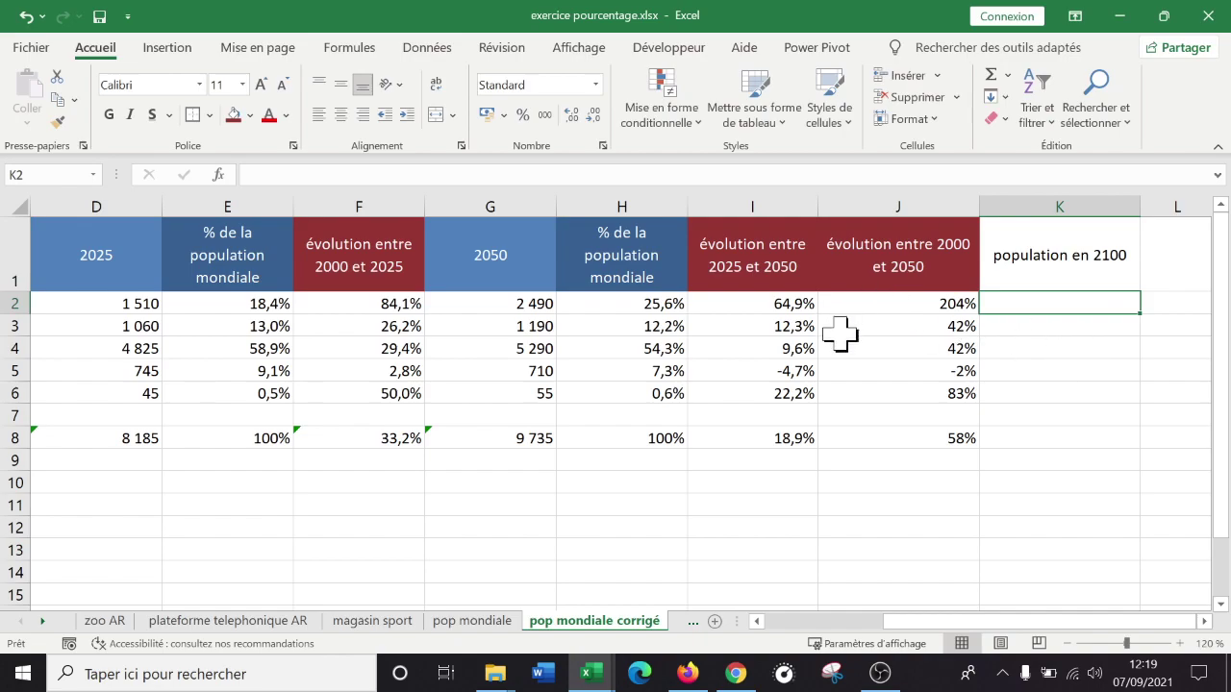
Fill the header cell K1 with a dark olive green theme colour
click(1068, 643)
click(1068, 644)
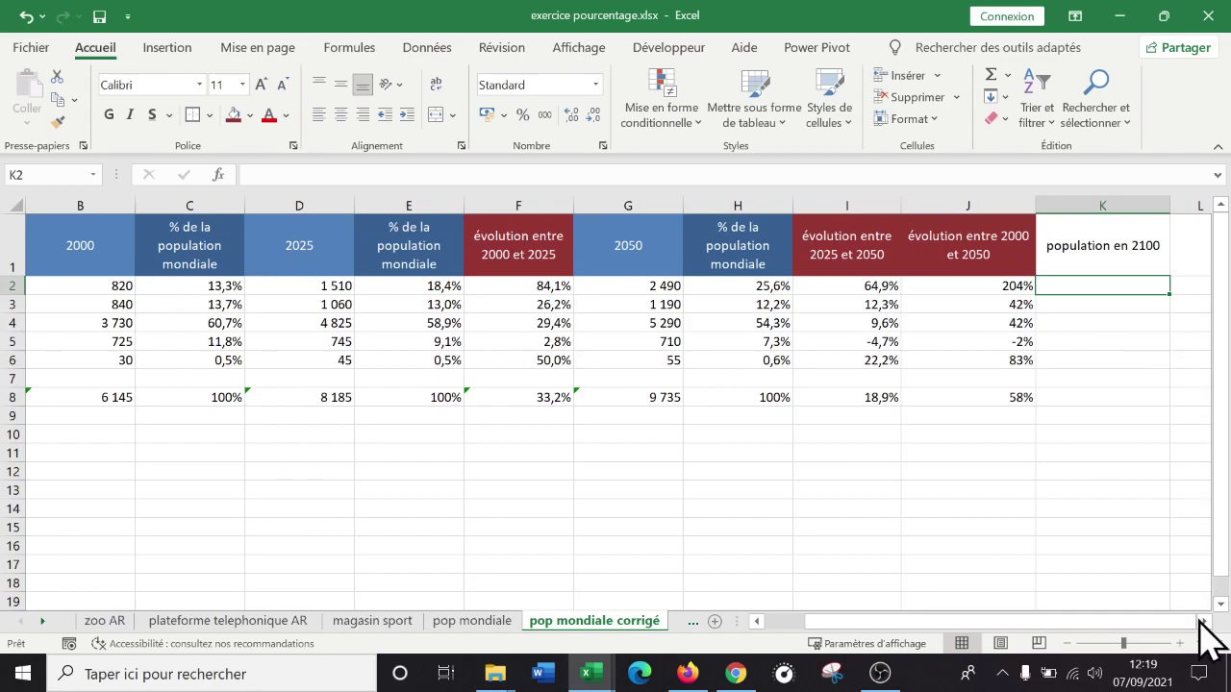
click(1098, 246)
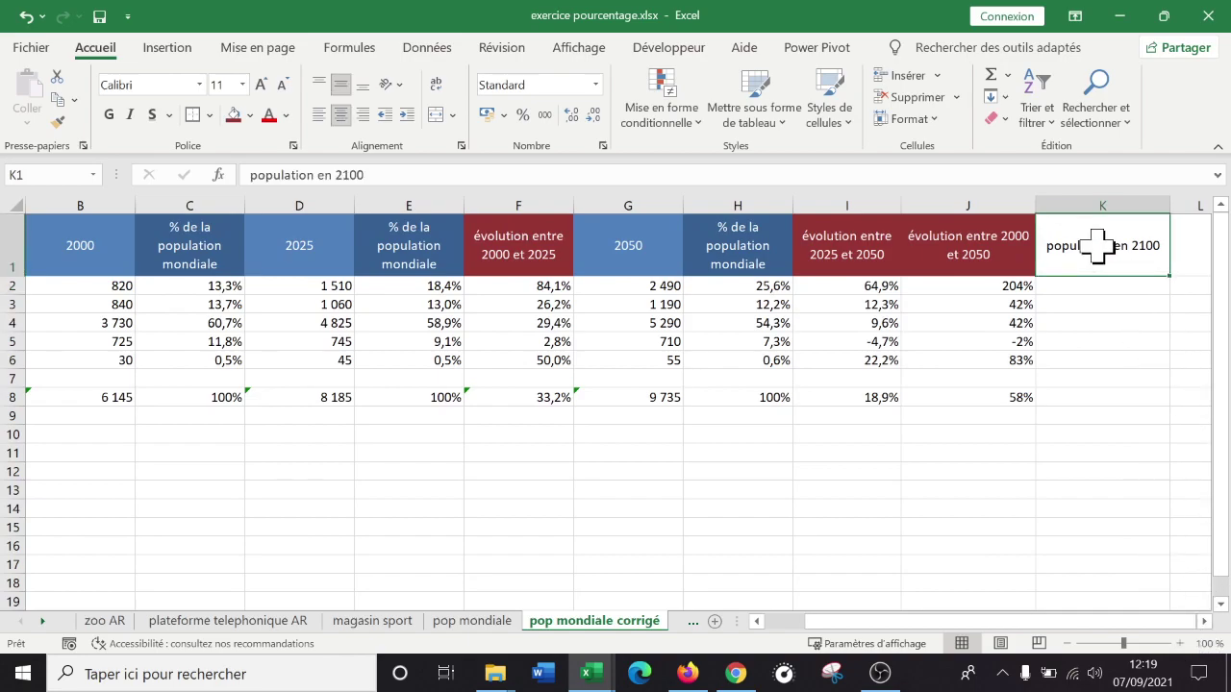
click(250, 116)
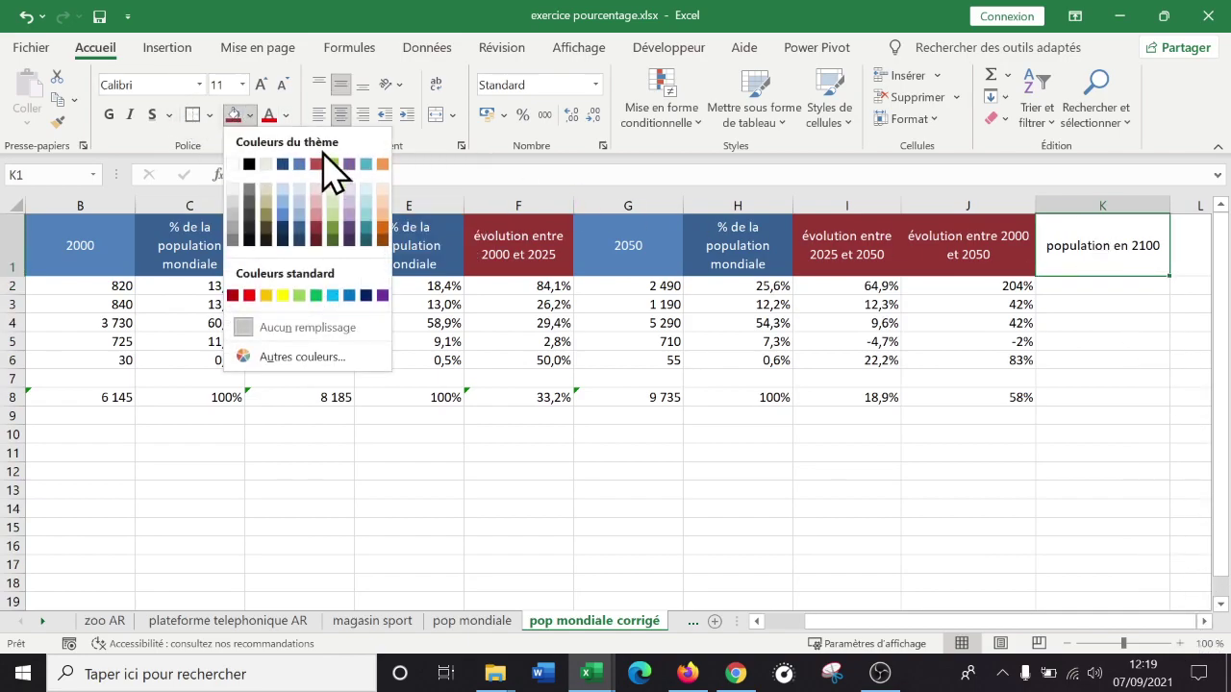
click(333, 226)
click(1135, 287)
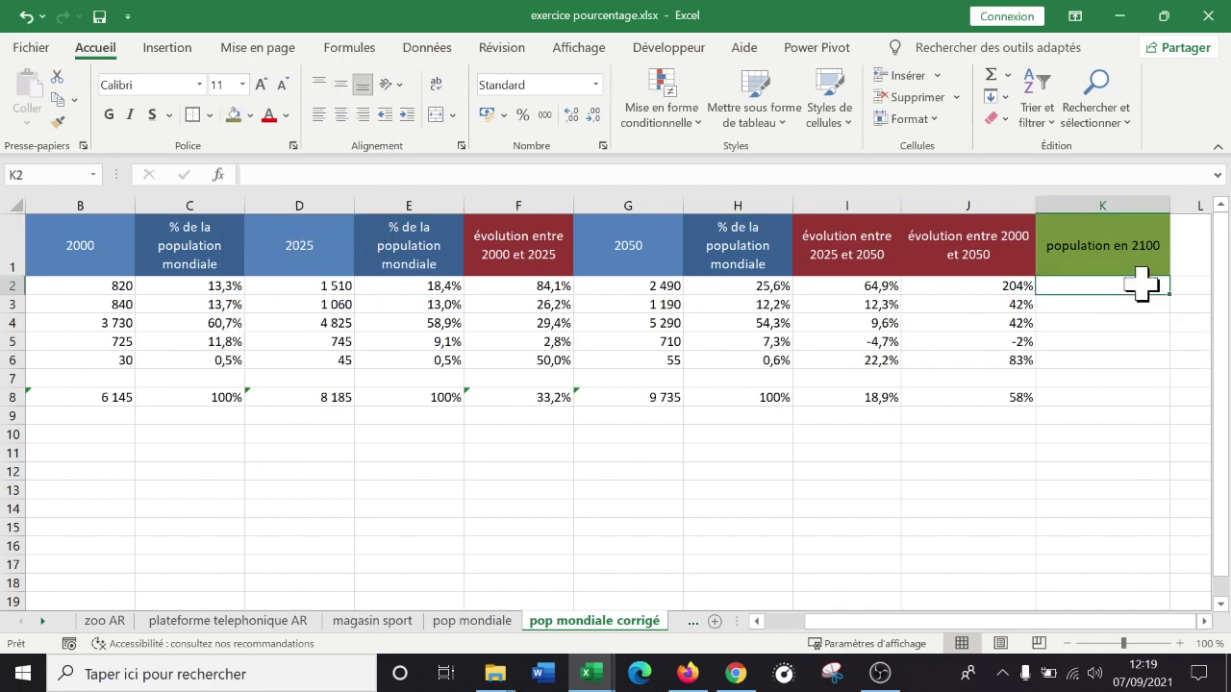
Try to start a forecast formula for Africa's 2100 population by entering =previs in cell K2
text(=p)
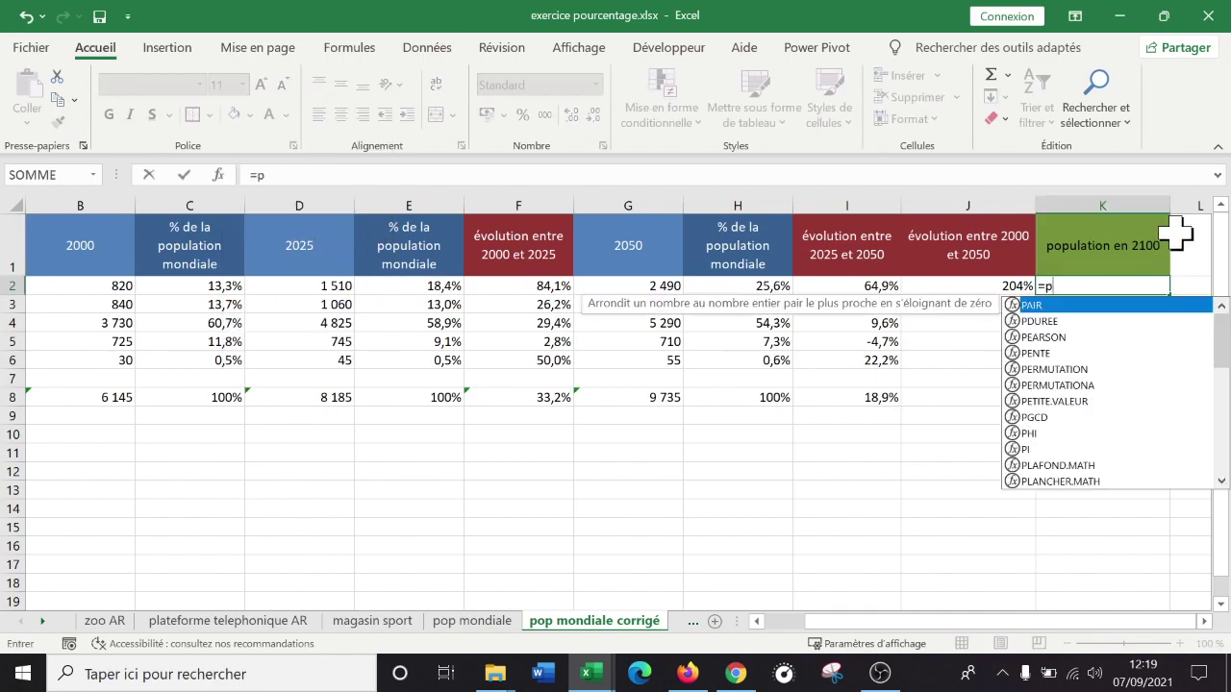
text(revis)
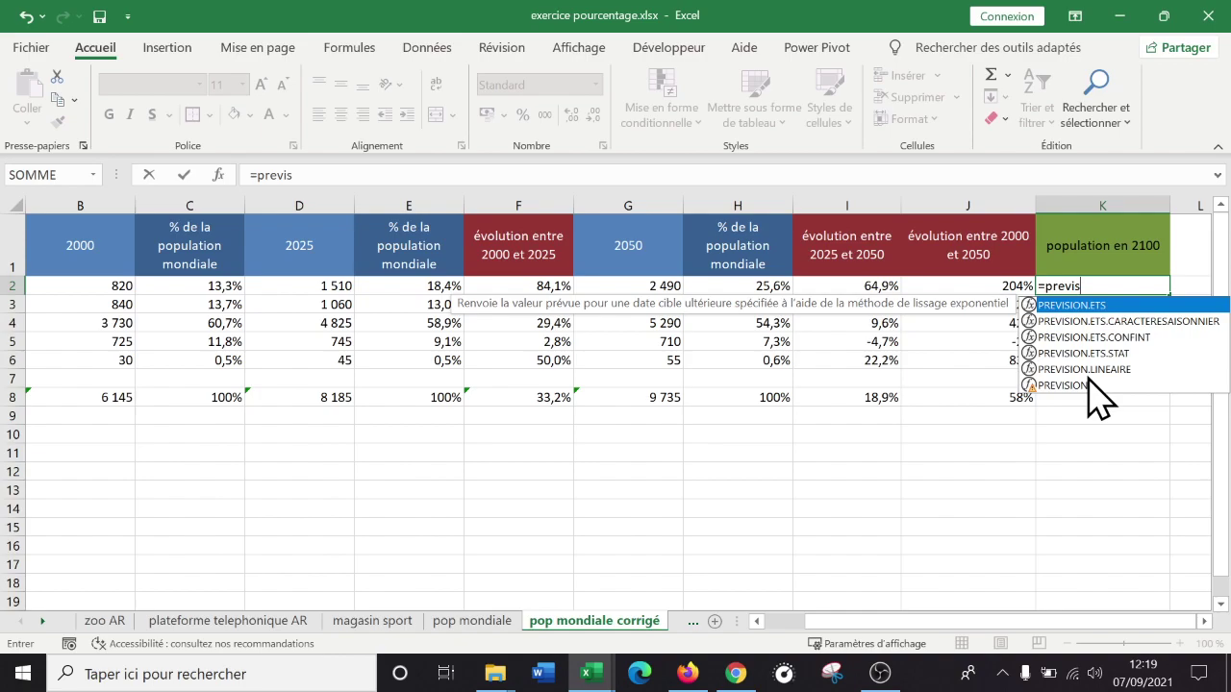
key(Escape)
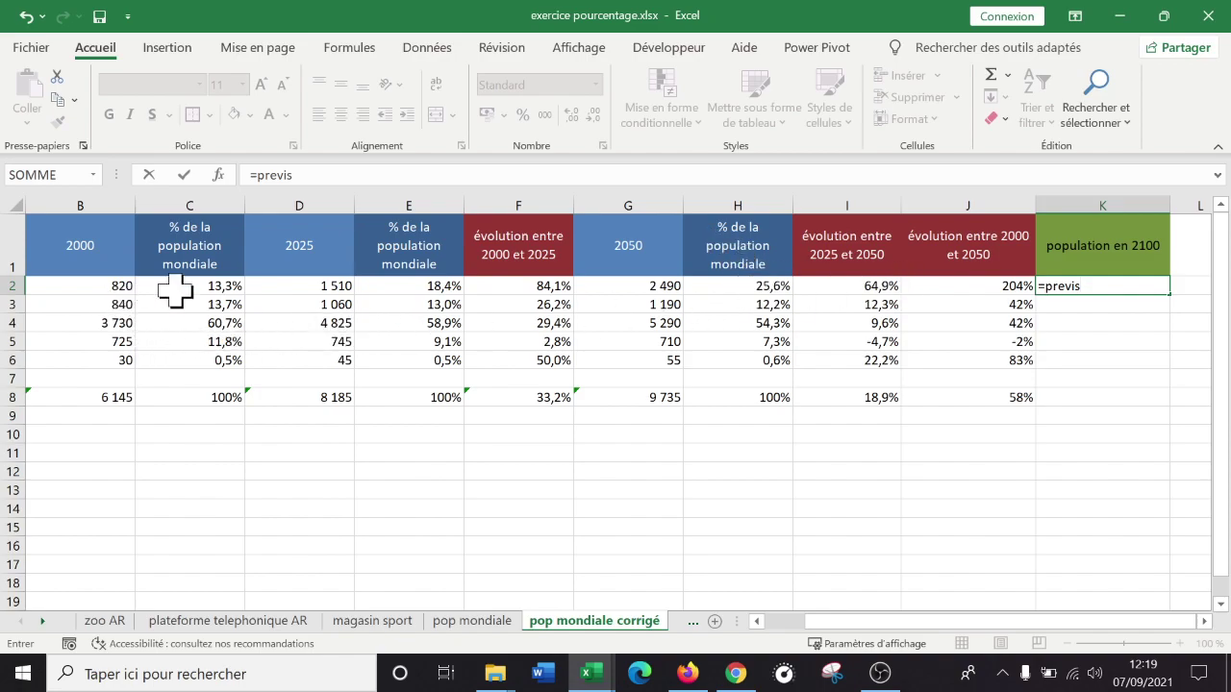
click(220, 283)
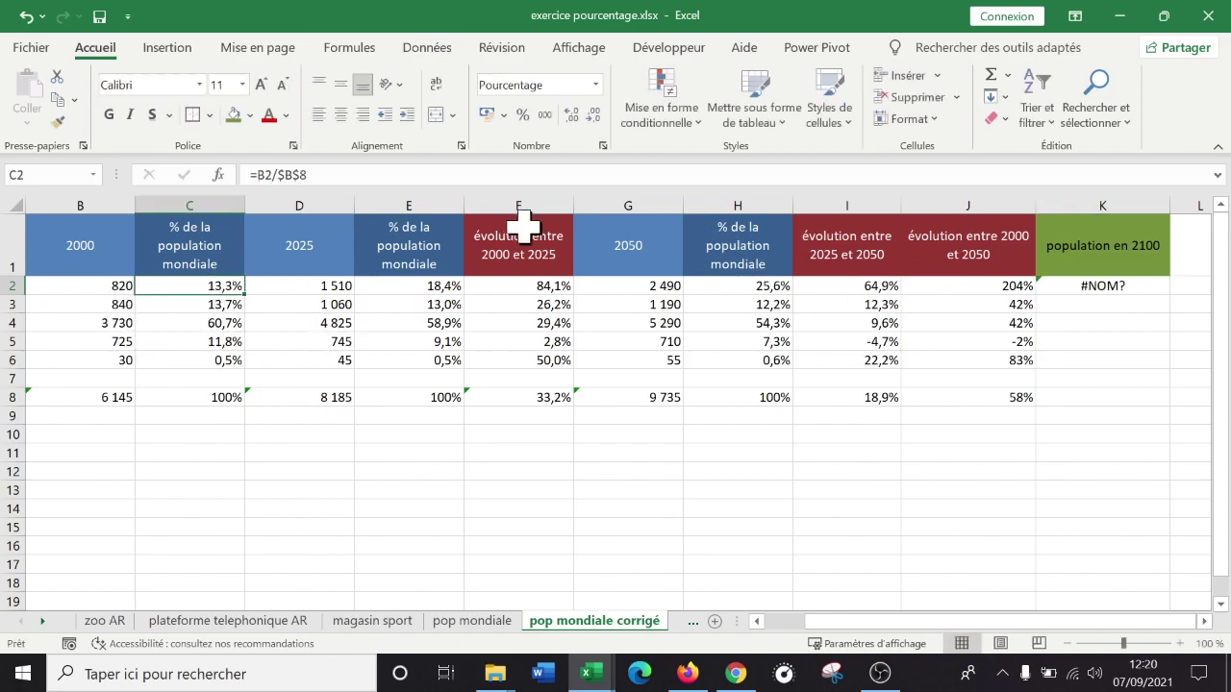
Clear the unfinished =previs entry from Africa's 2100 population cell K2
click(511, 286)
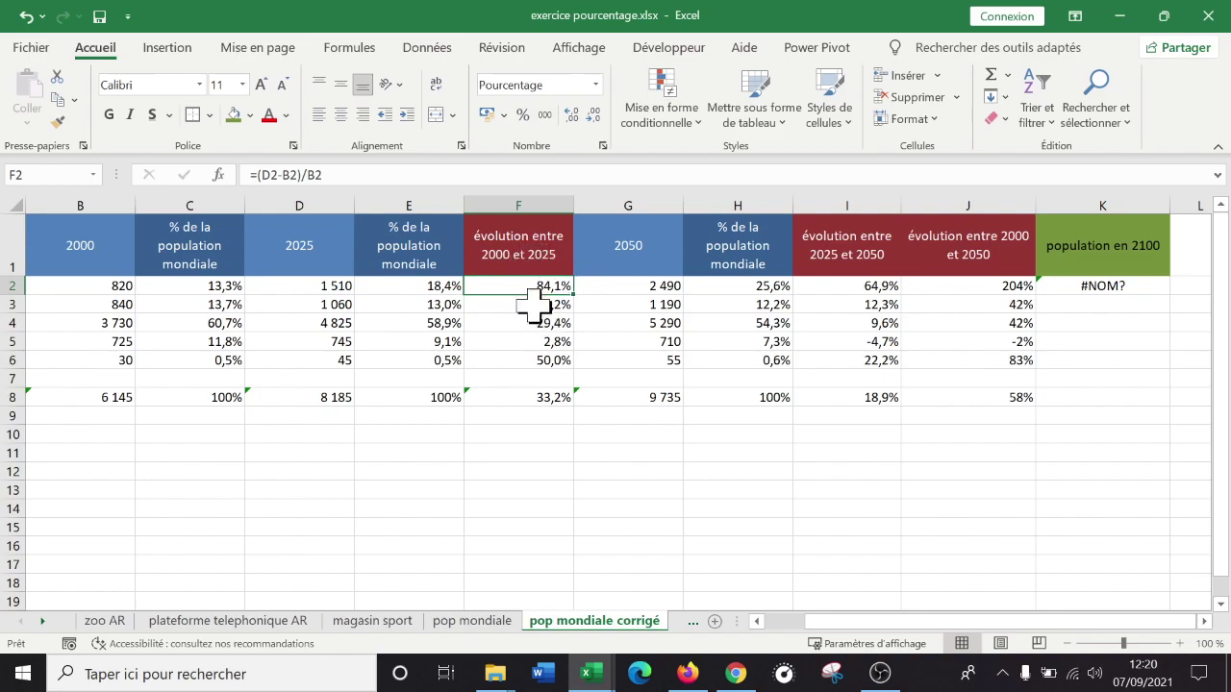
click(861, 286)
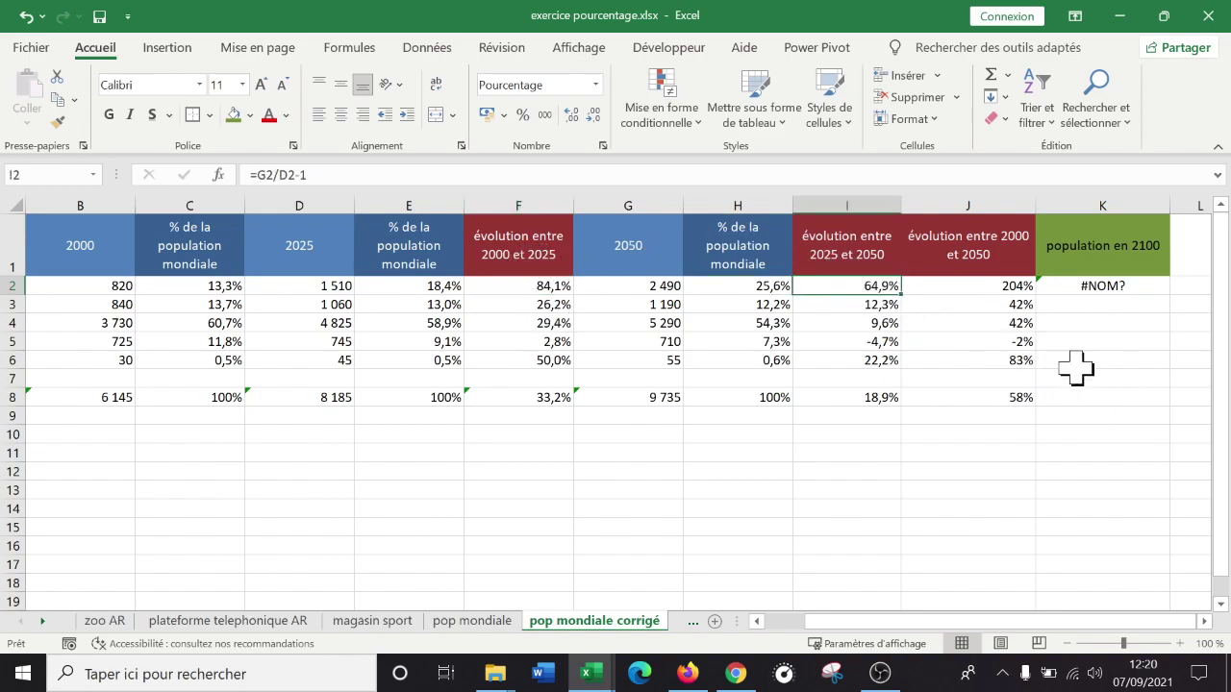
click(1106, 286)
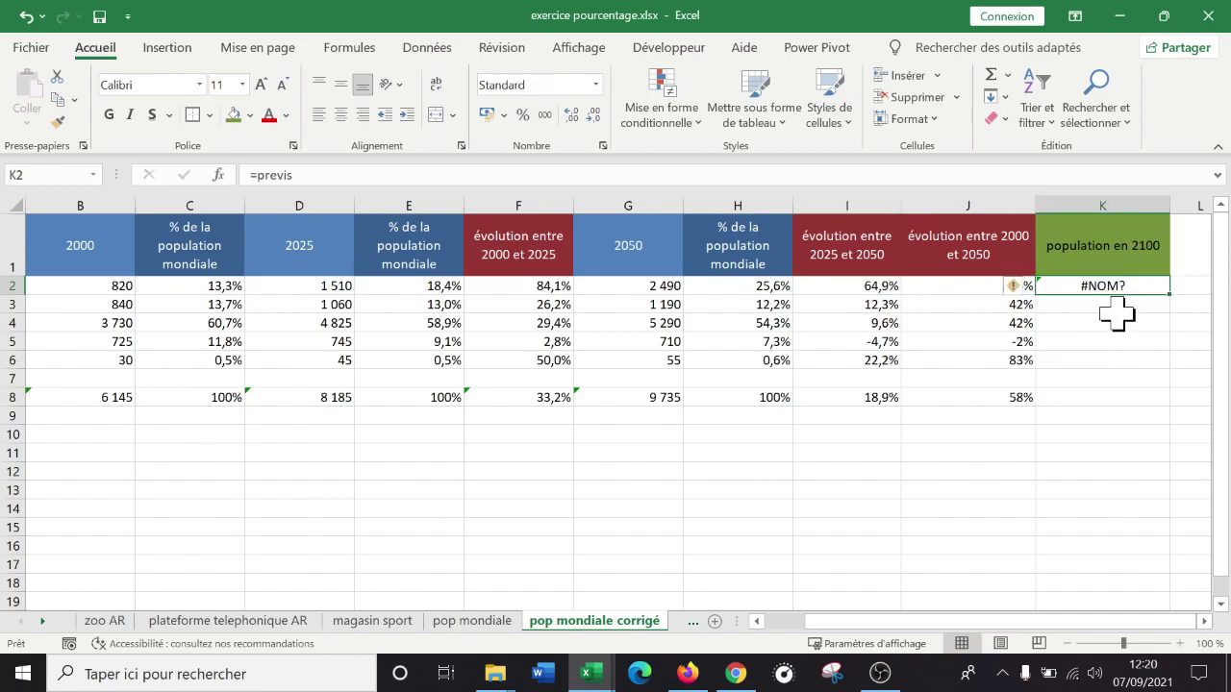
double_click(1112, 285)
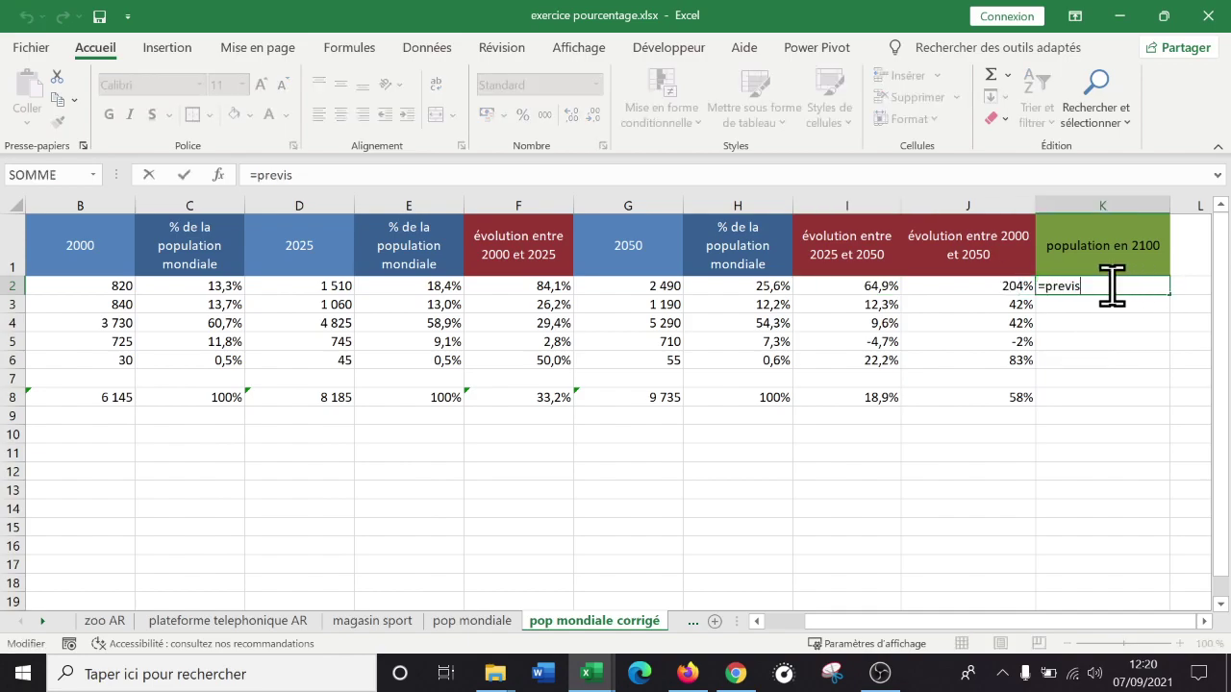
key(BackSpace)
key(BackSpace)
key(BackSpace)
key(BackSpace)
key(BackSpace)
key(BackSpace)
key(Escape)
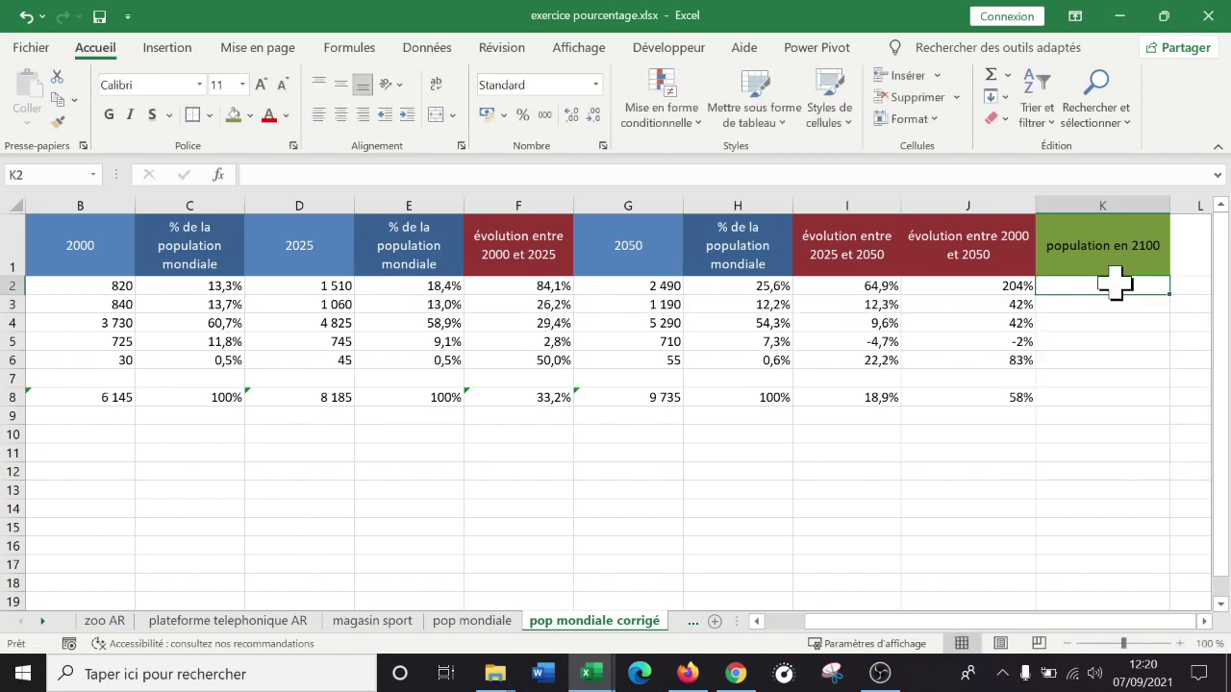
key(Left)
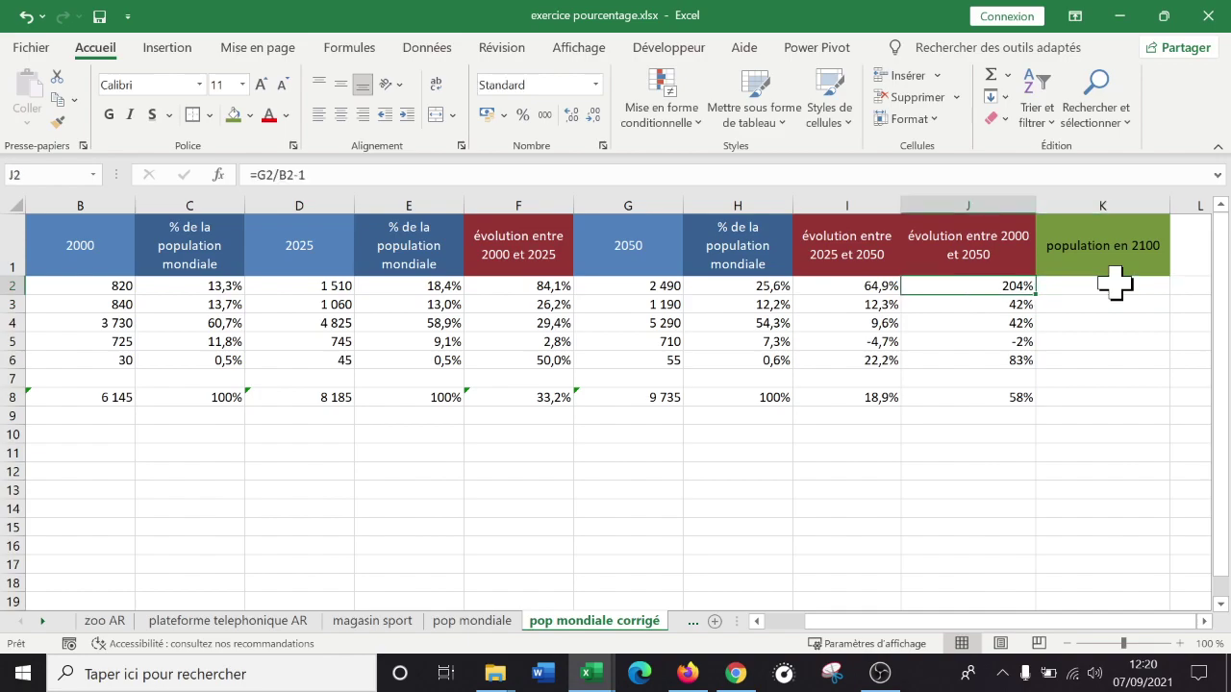
key(Left)
key(Right)
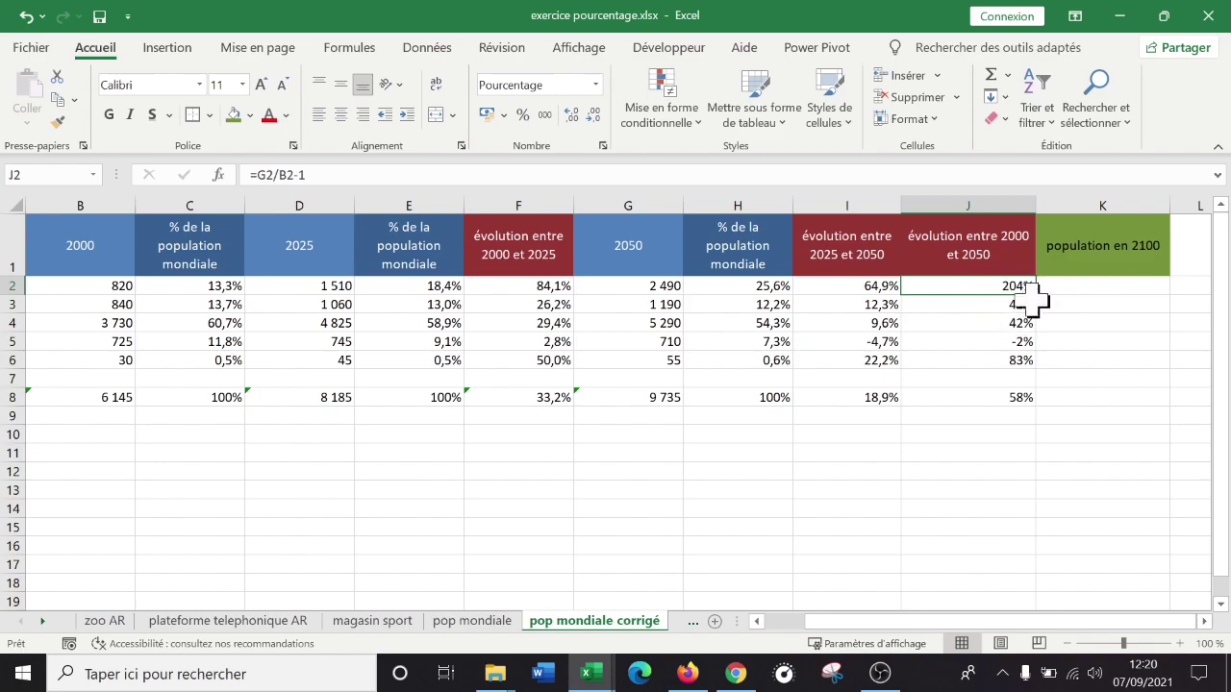
click(1098, 286)
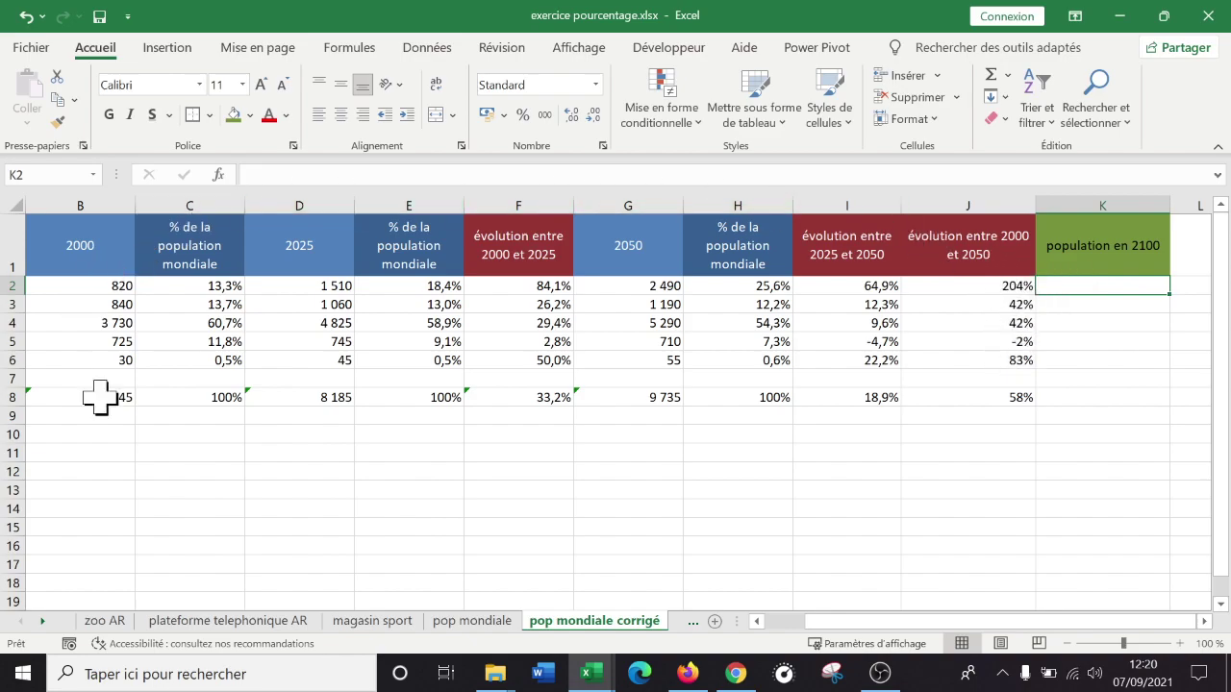
click(984, 285)
Enter =G2*J2 as Africa's 2100 population in K2 and fill the formula down to K6
click(1096, 286)
text(=)
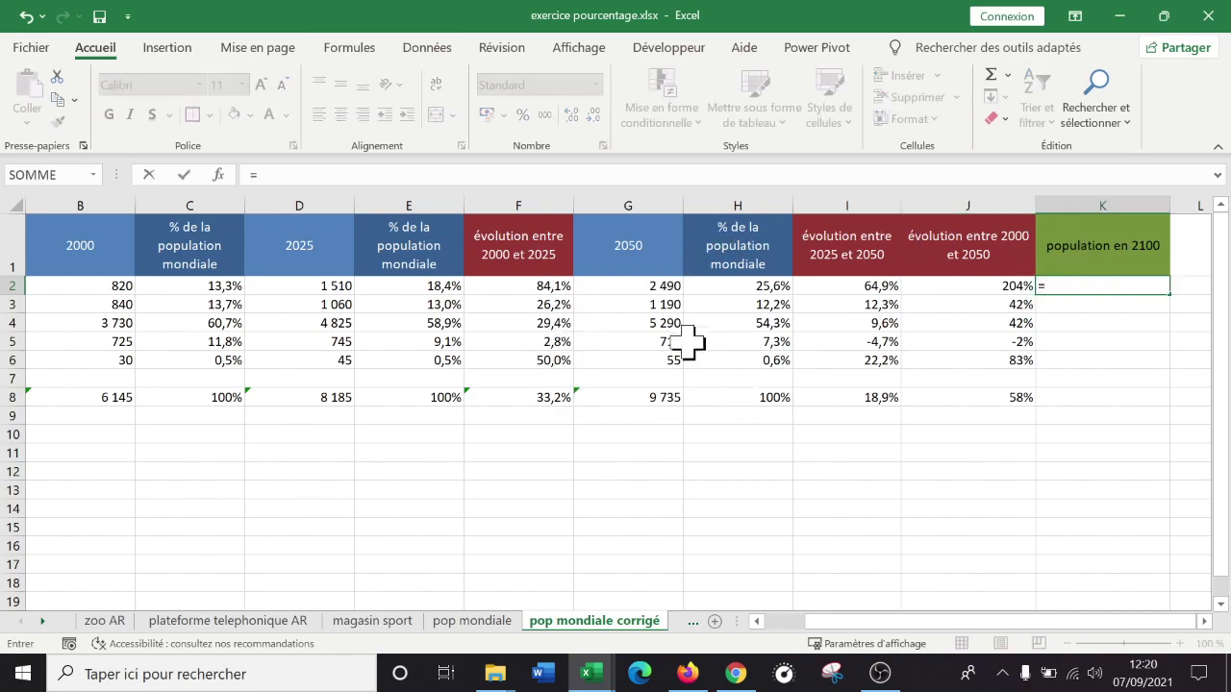
click(649, 285)
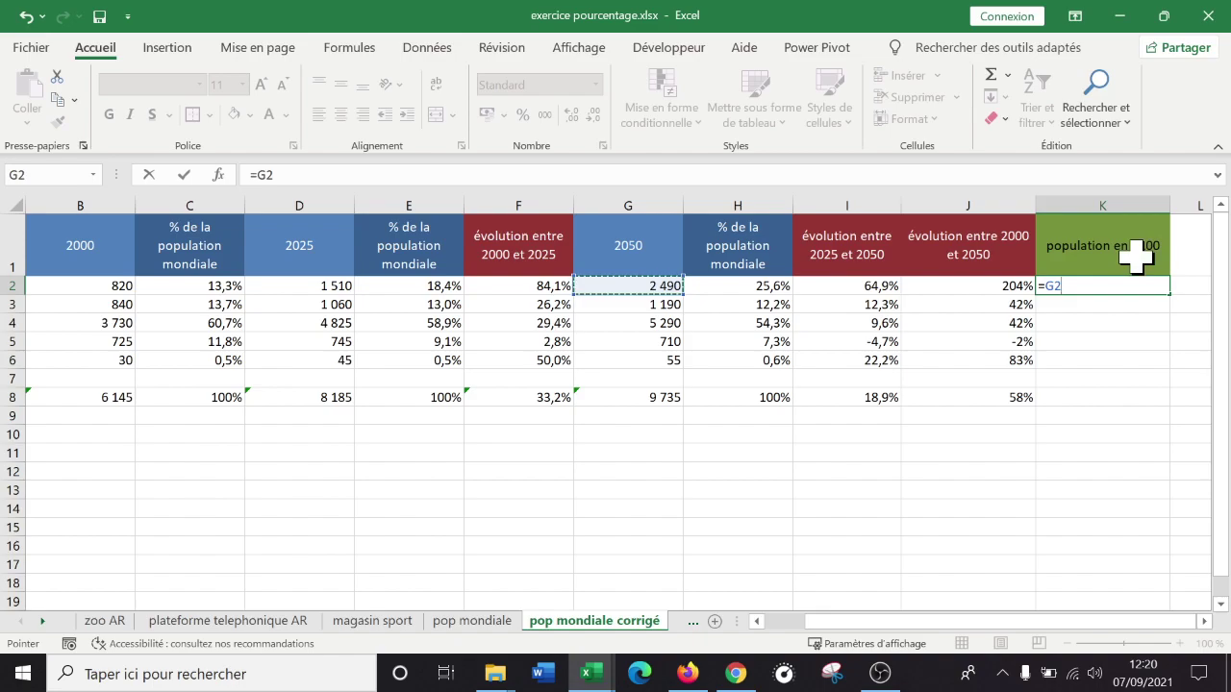
text(*)
click(1000, 285)
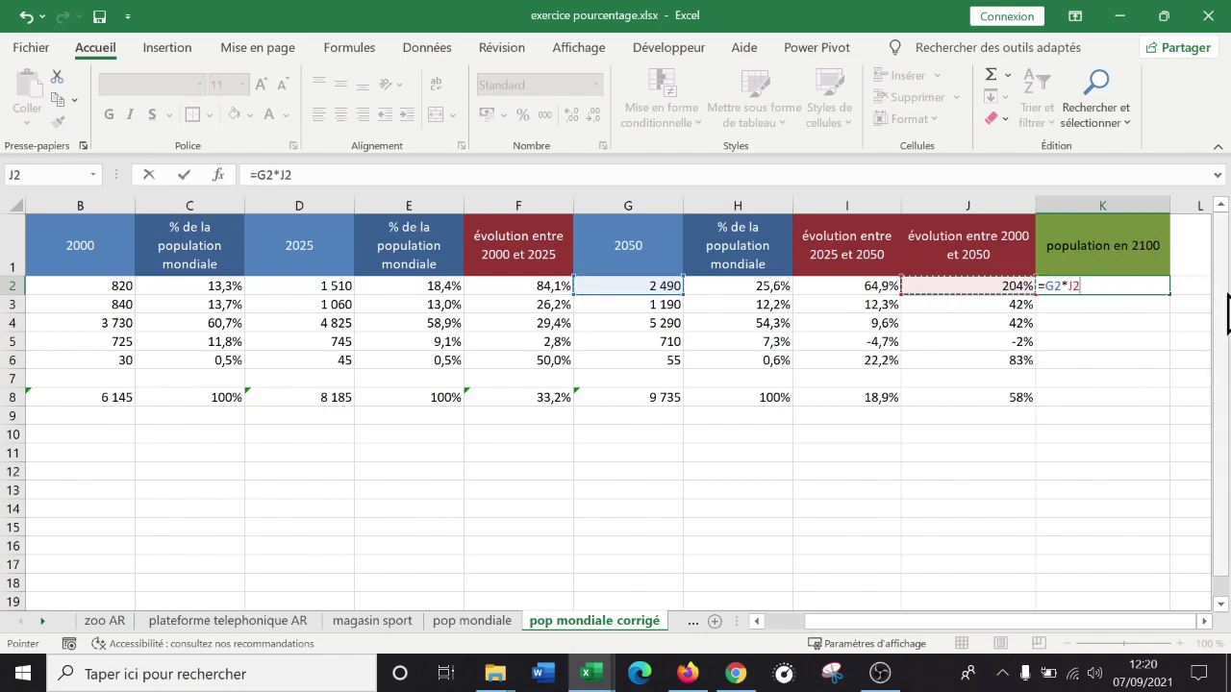
key(Return)
click(1106, 286)
drag(1172, 298, 1167, 370)
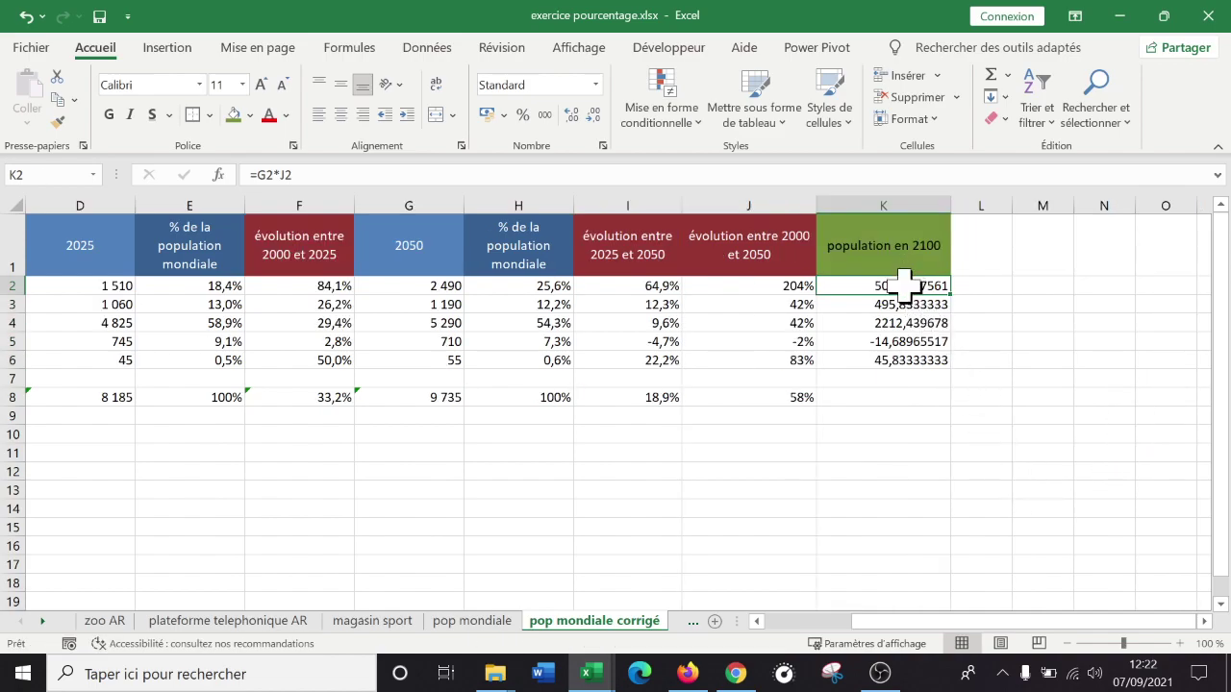
Extend the formula in K2 to =G2*J2+G2 and fill it down to K6 for all continents
double_click(904, 285)
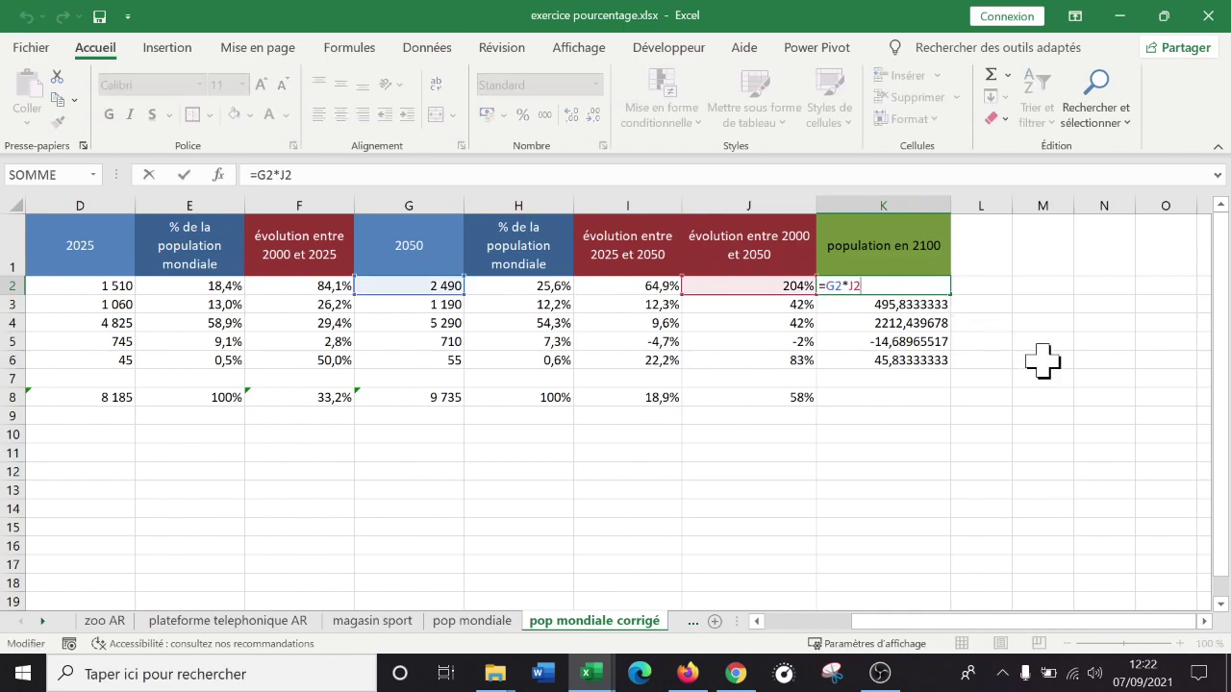
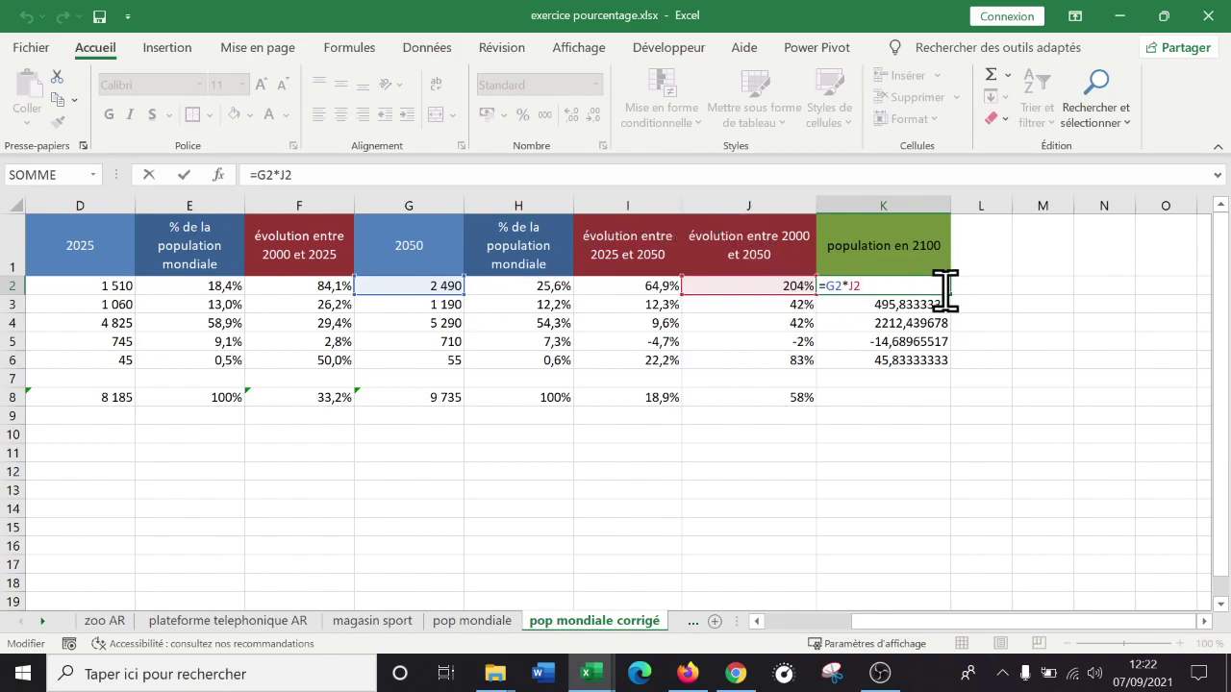
key(ctrl+Return)
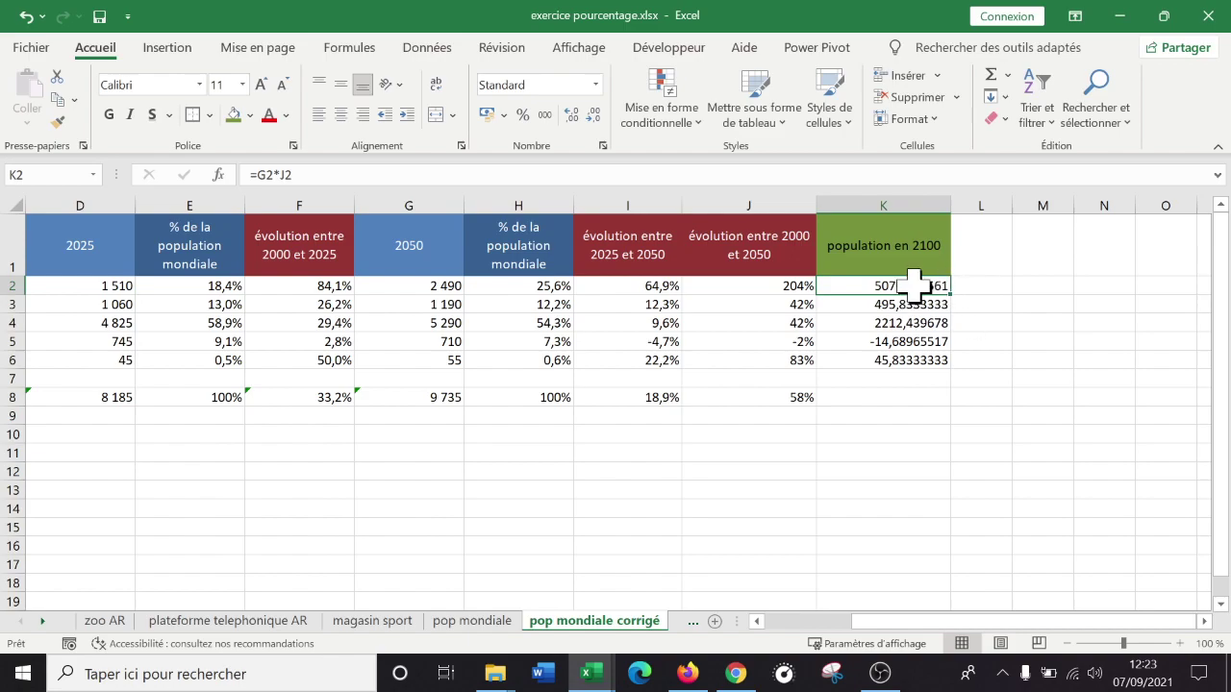
double_click(919, 286)
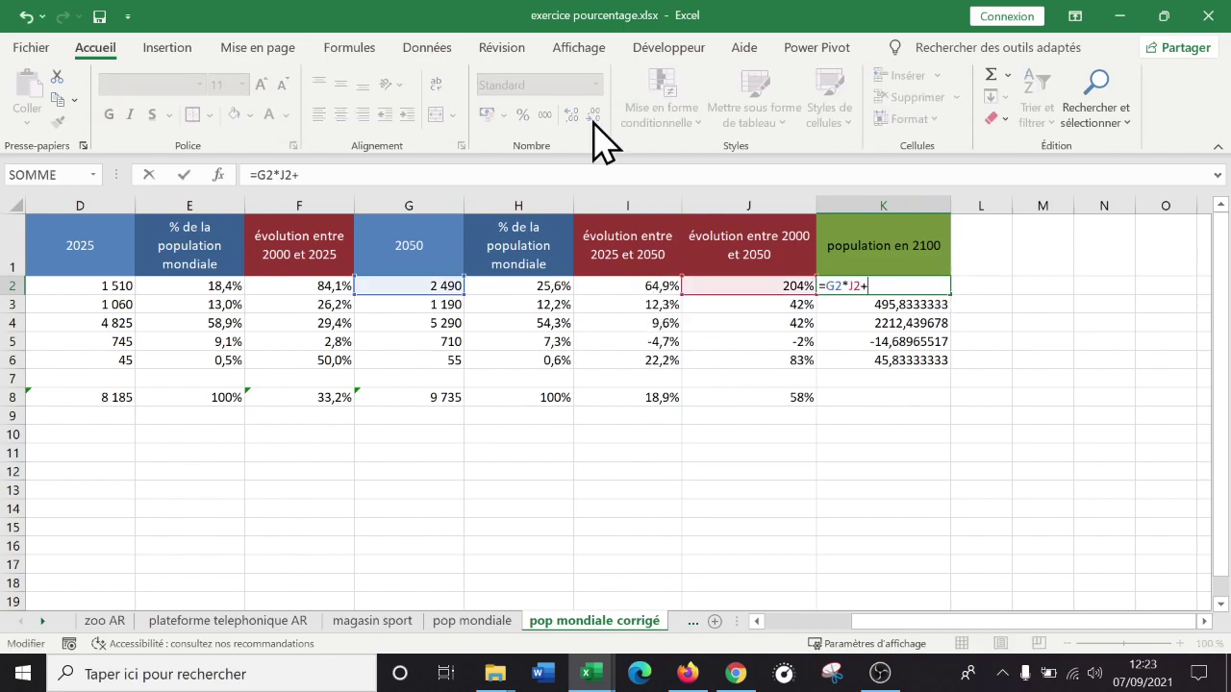
click(416, 285)
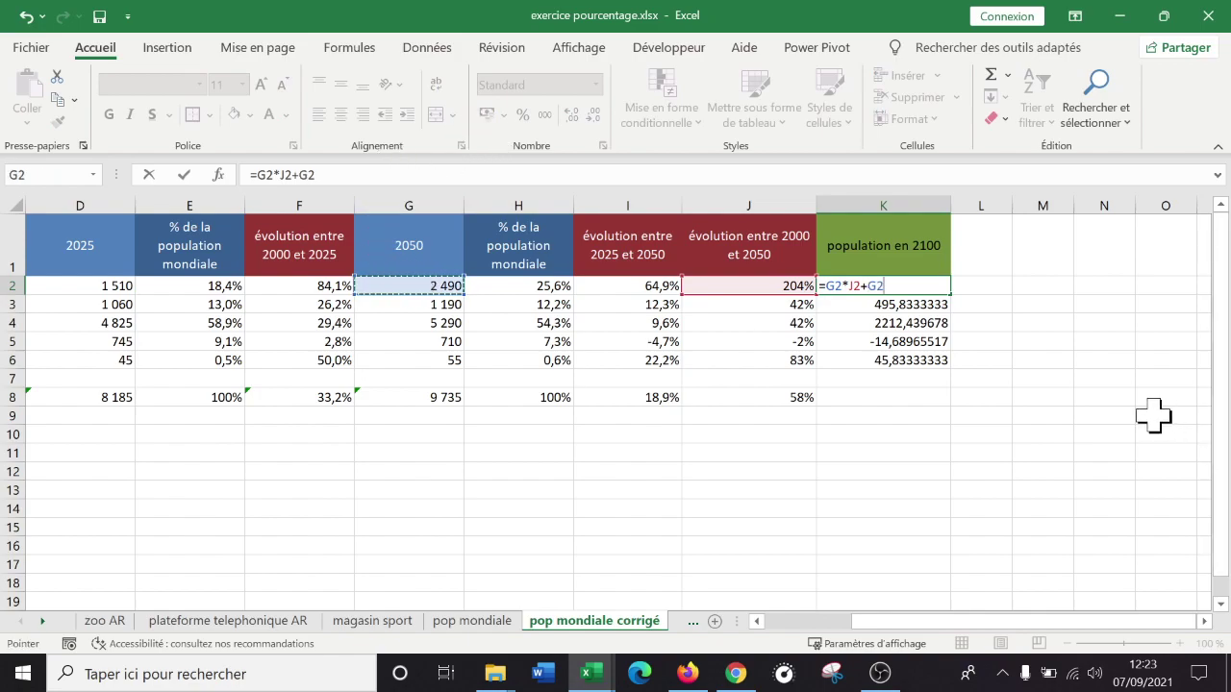
key(Return)
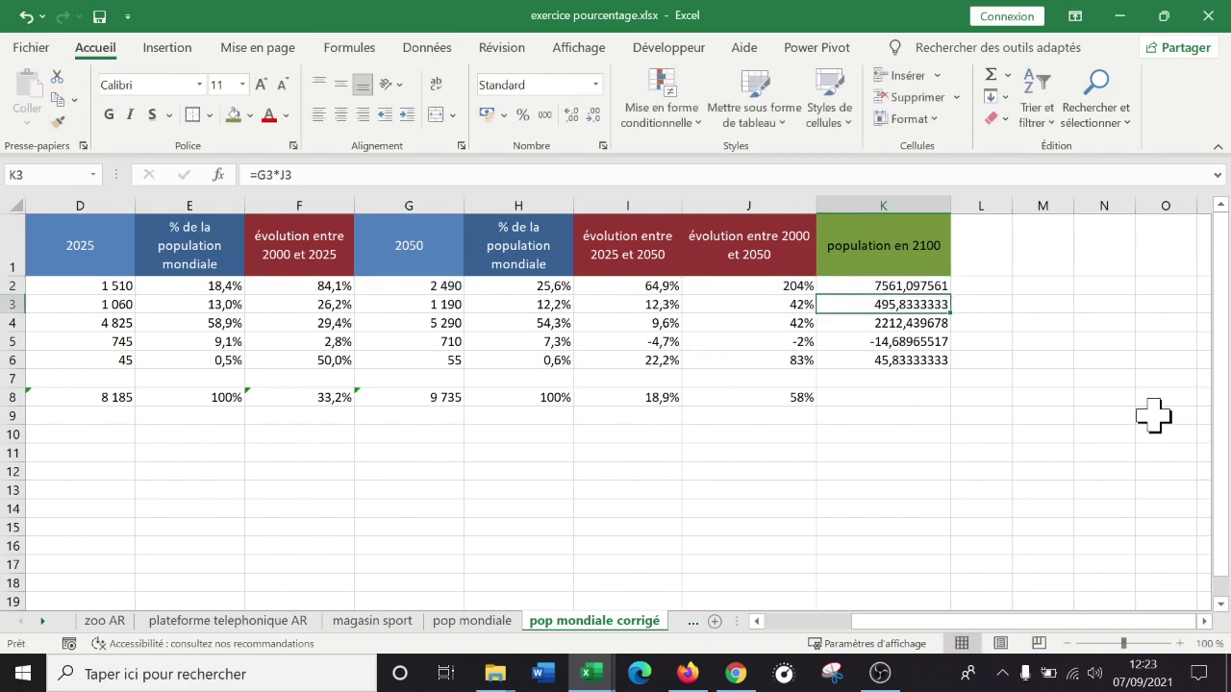
click(904, 285)
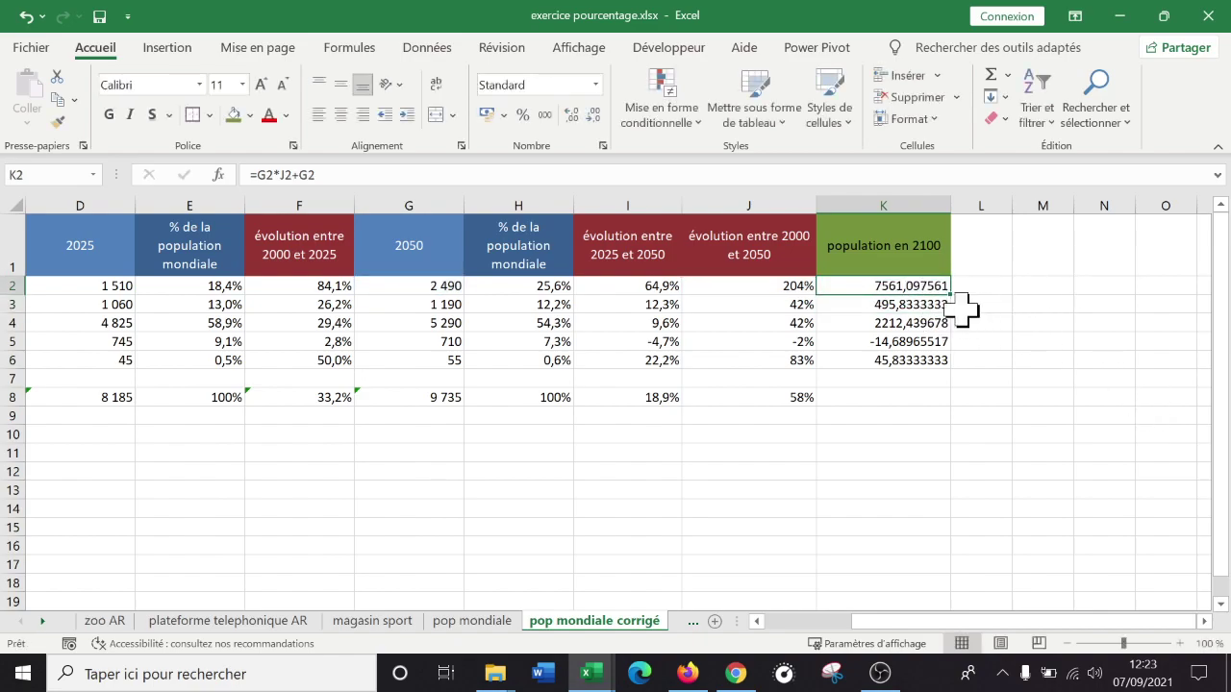
drag(955, 298, 951, 365)
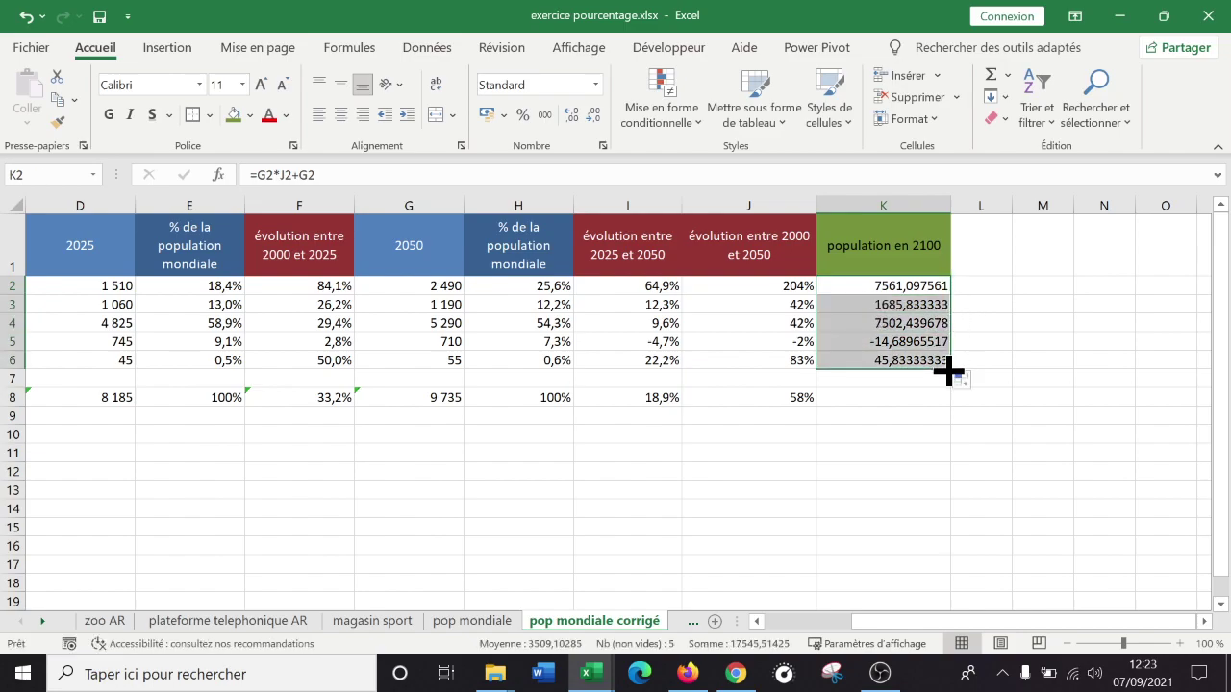
Copy the 2100 population formula from K6 to the Monde total row in K8
click(924, 361)
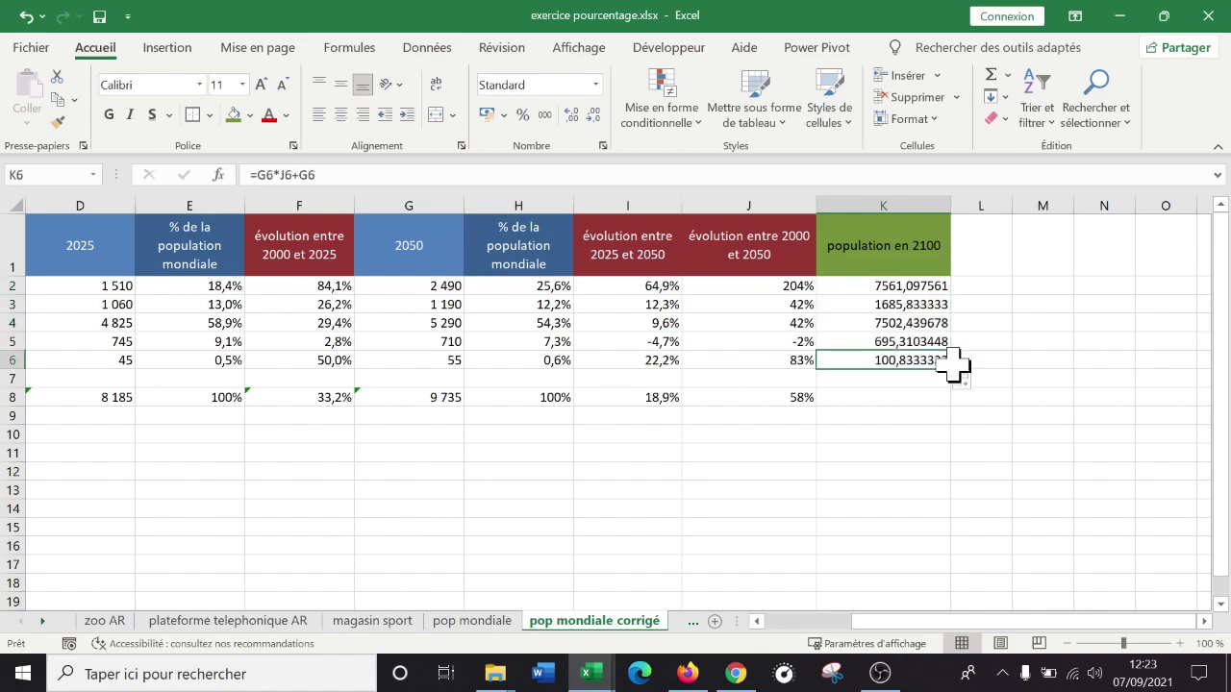
key(ctrl+c)
click(904, 395)
key(ctrl+v)
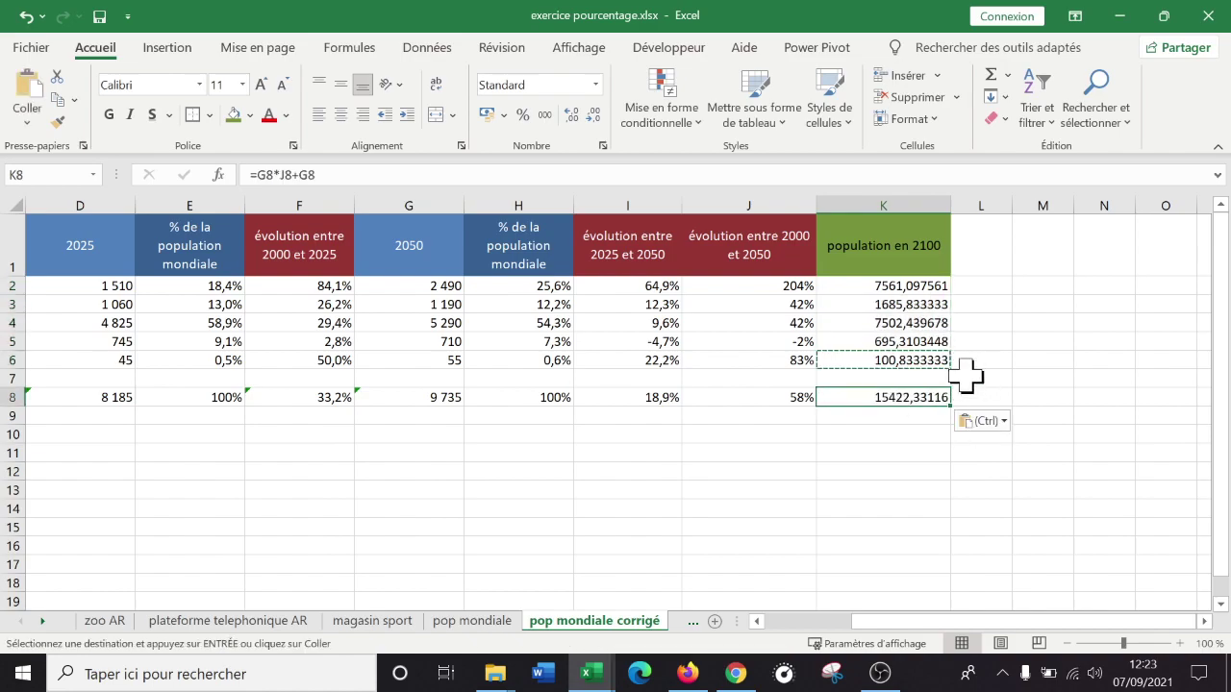
Review the Europe, Amérique, Asie and Océanie rows, comparing their populations and evolution rates with the 2100 projections
click(913, 344)
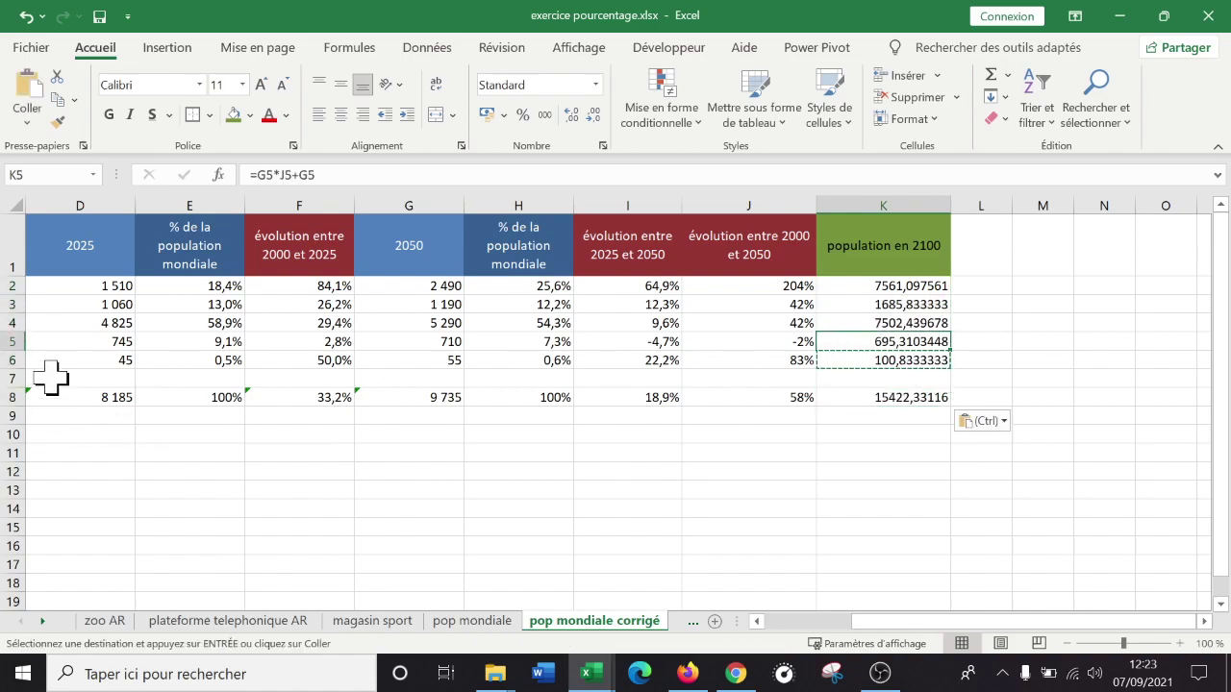
key(Left)
key(Left)
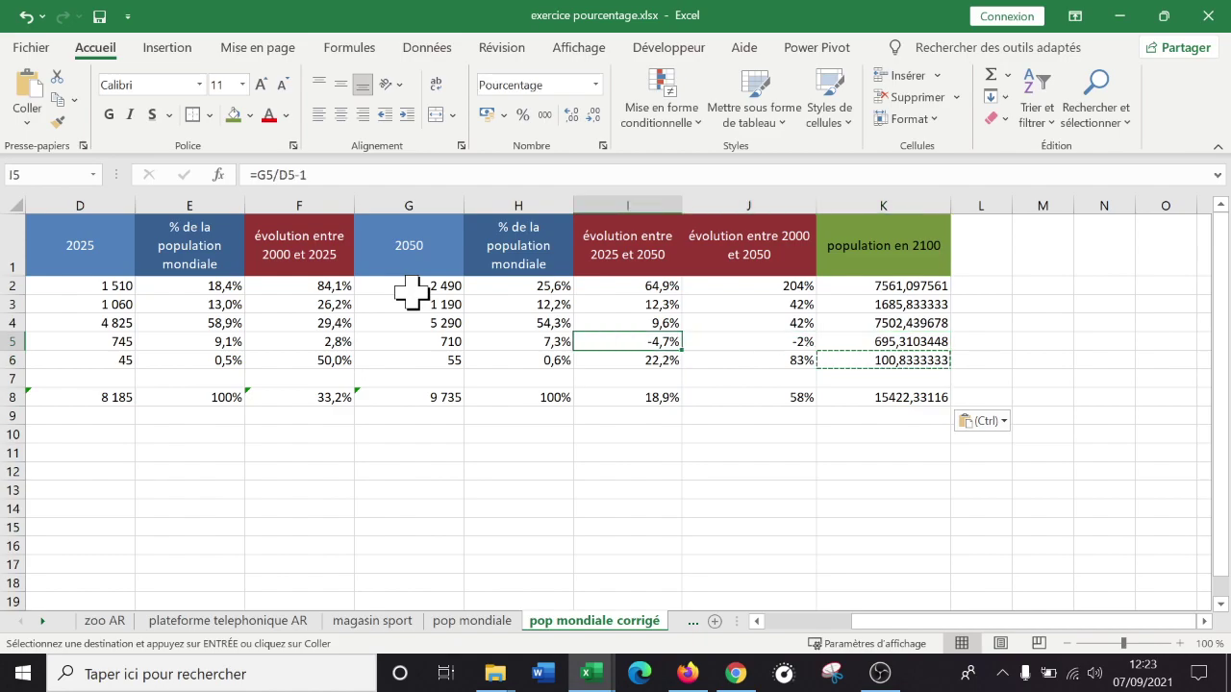
click(1065, 643)
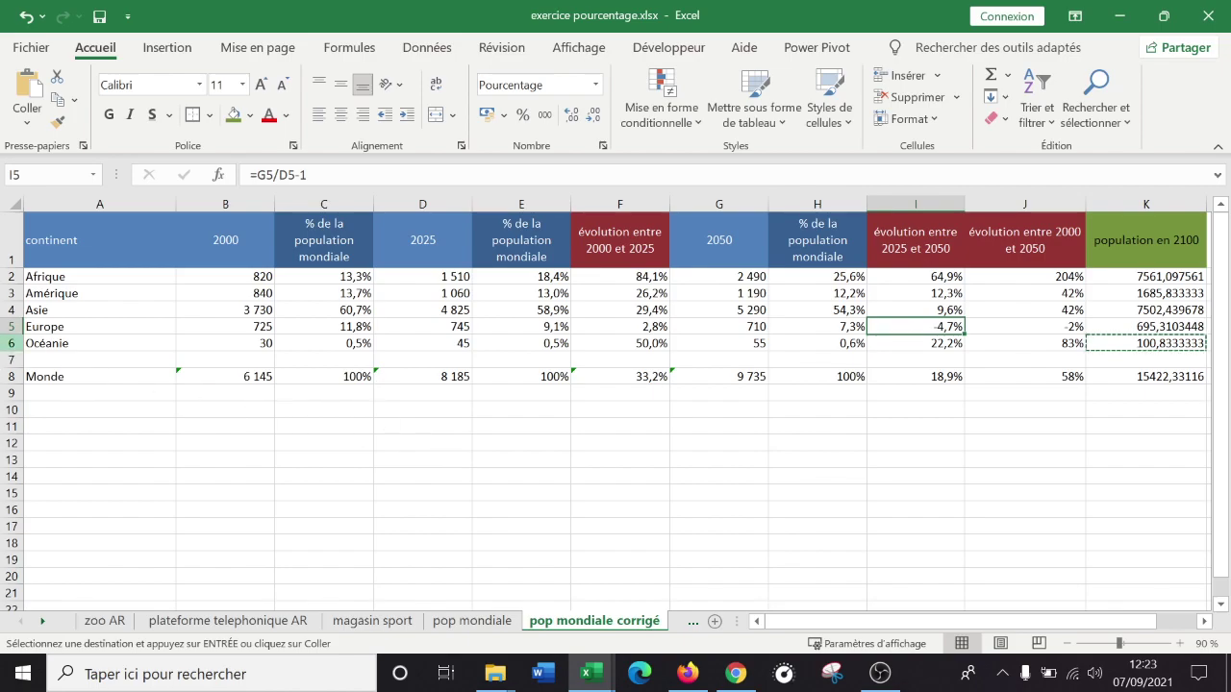
click(7, 327)
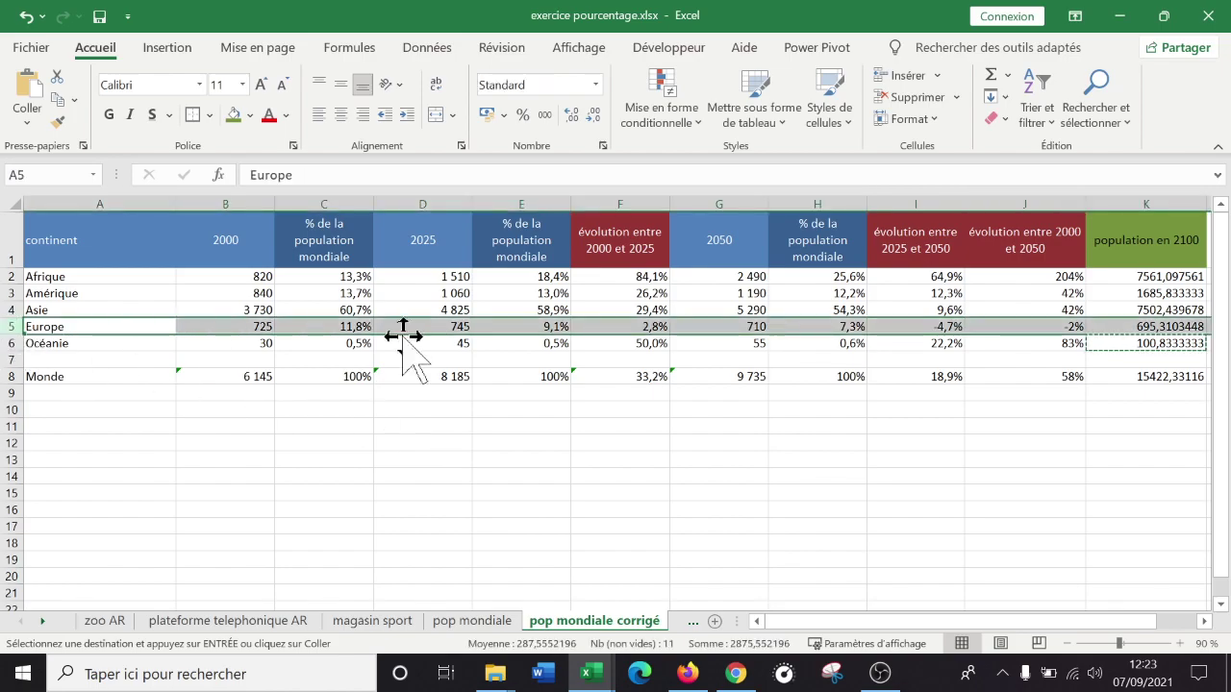
click(1192, 293)
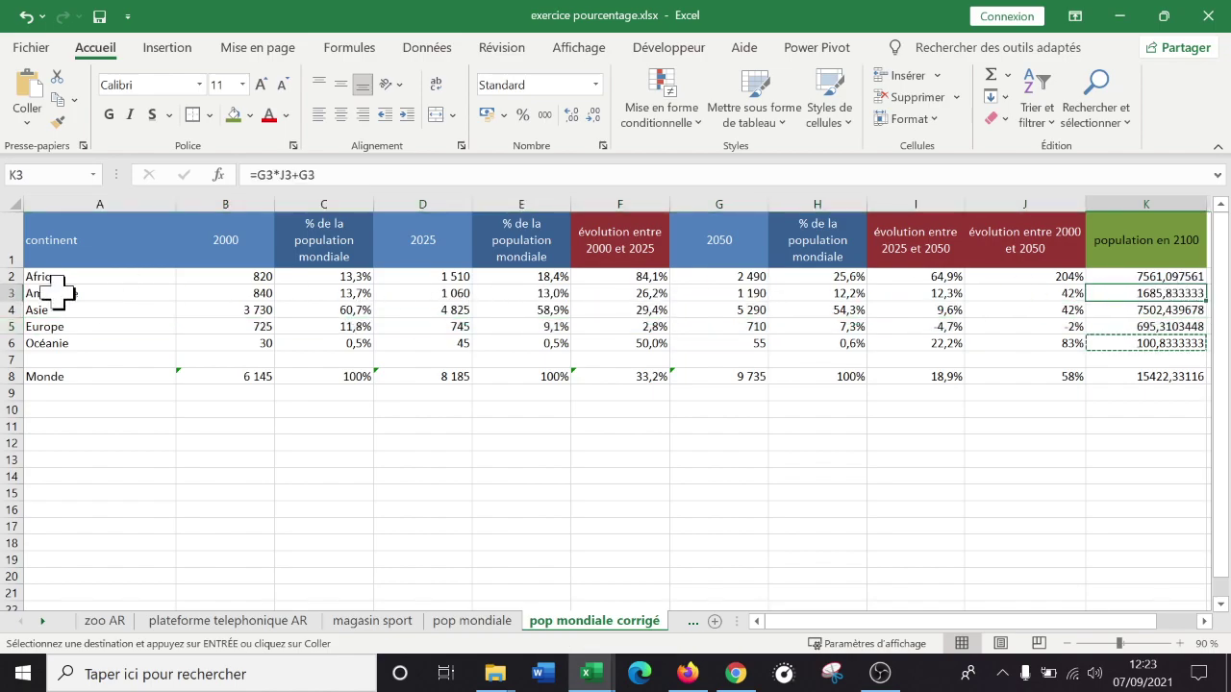
click(5, 293)
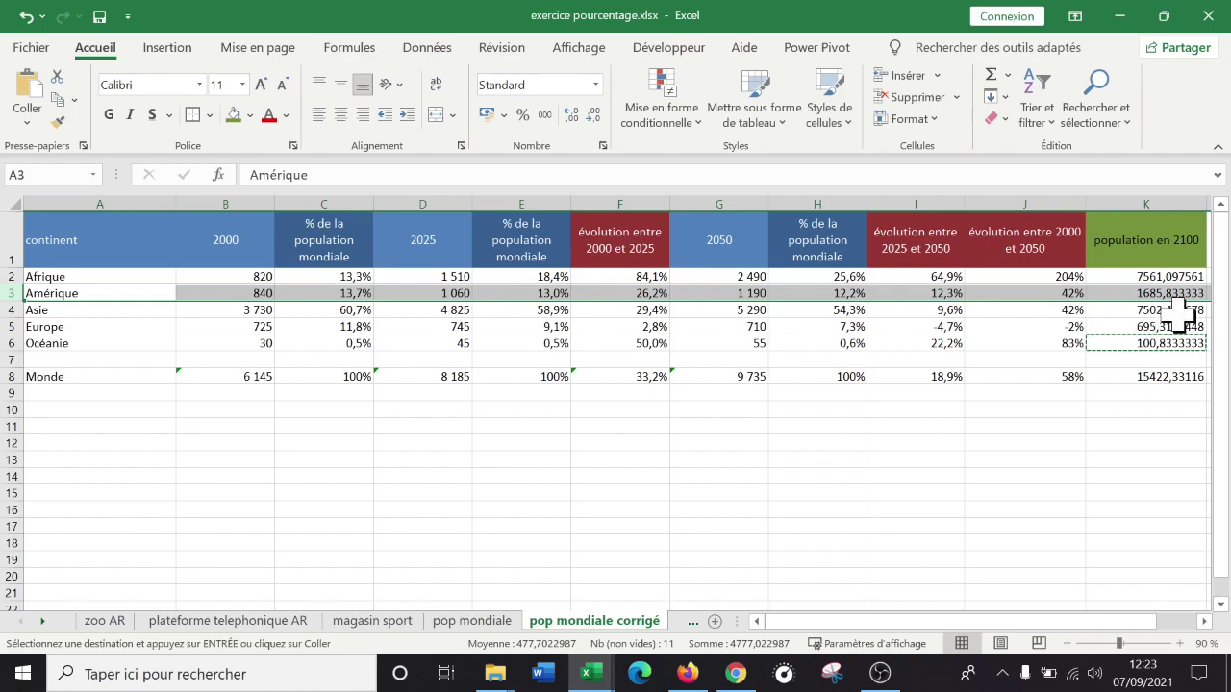
click(7, 308)
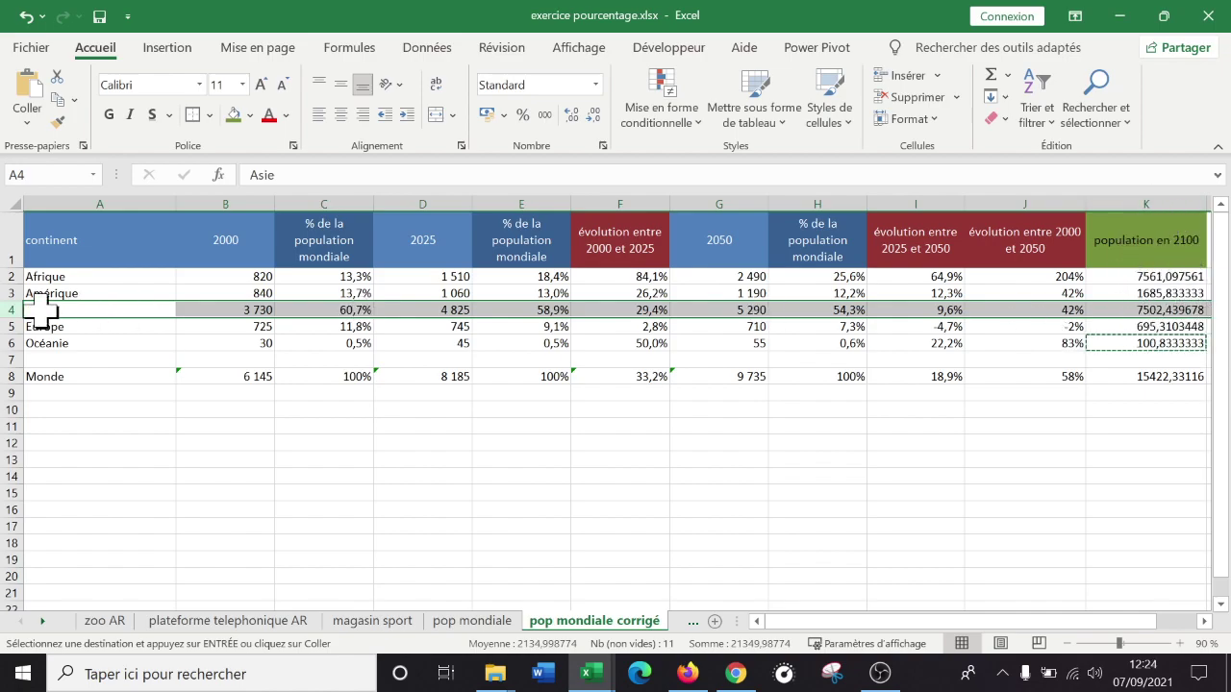
click(7, 318)
click(5, 326)
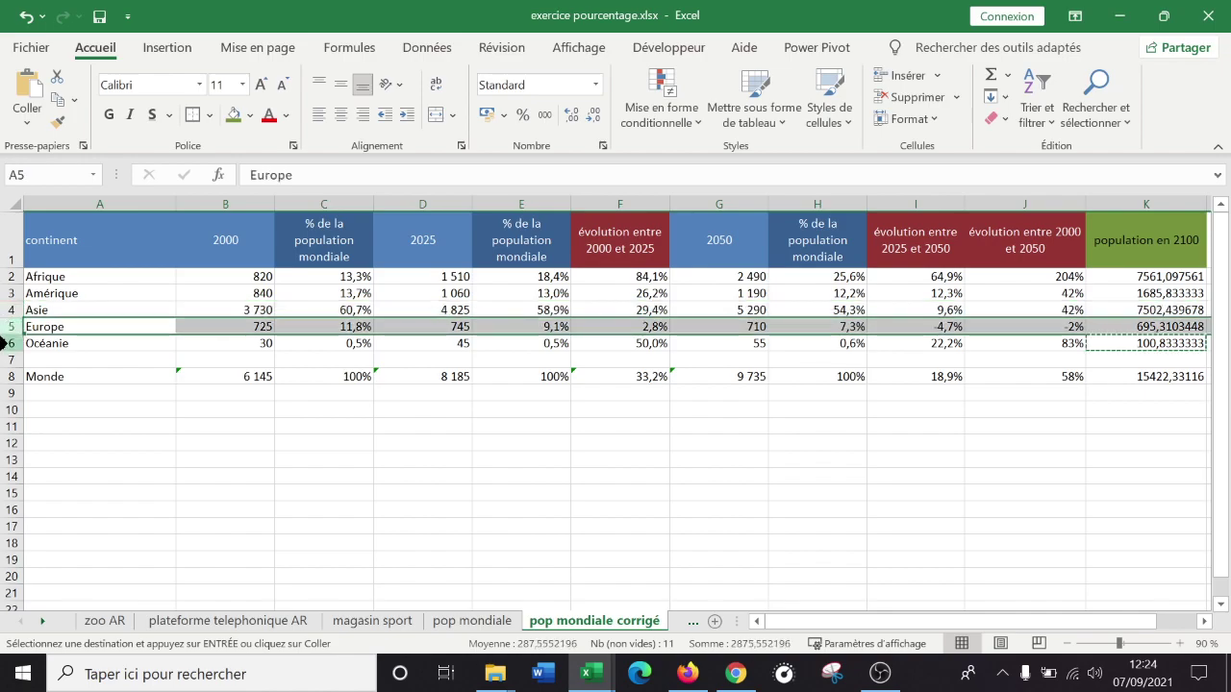
click(6, 343)
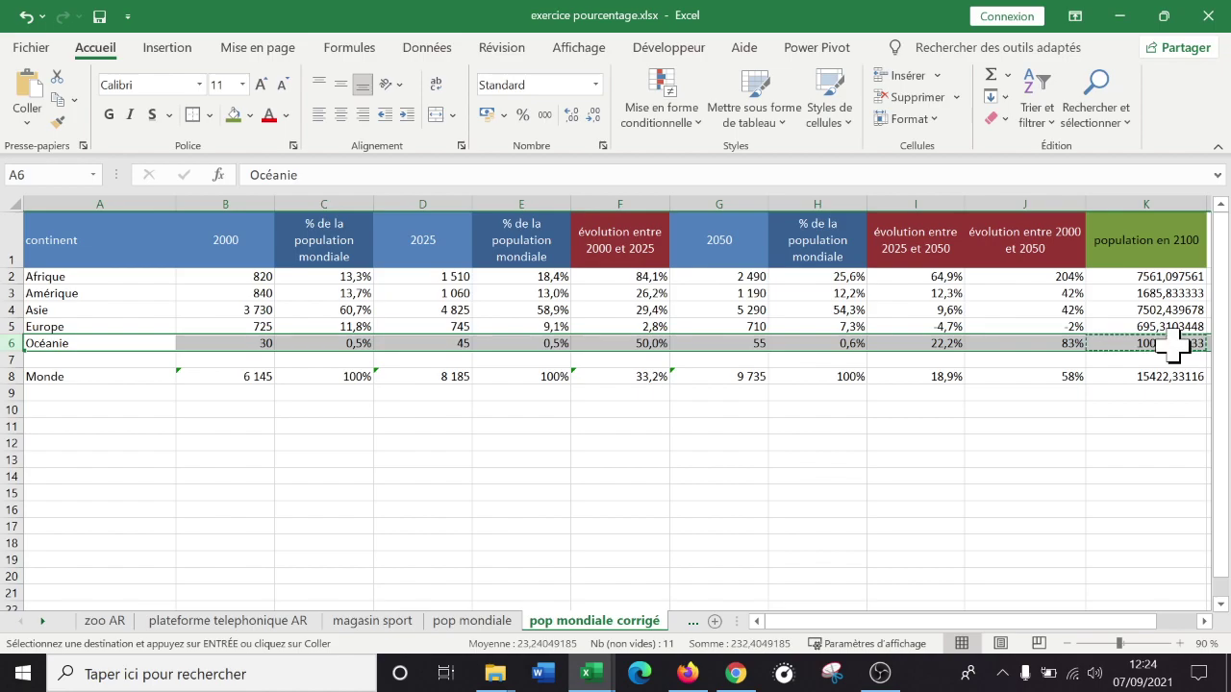
click(1204, 621)
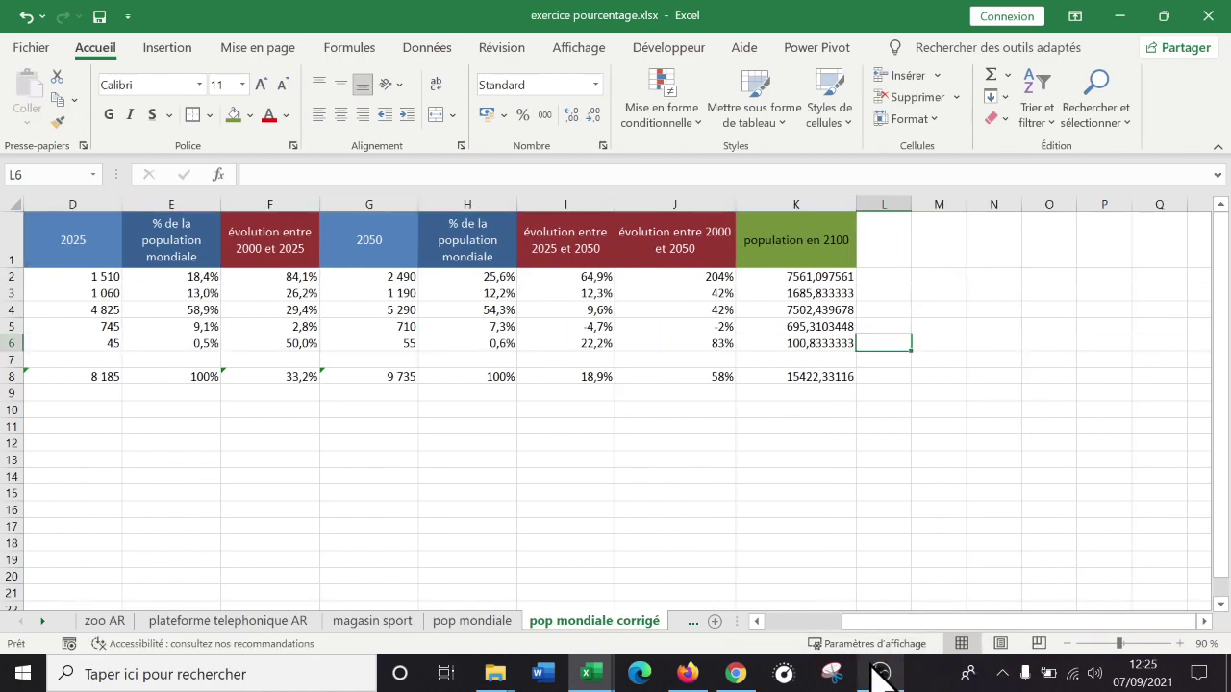
mouse_move(875, 669)
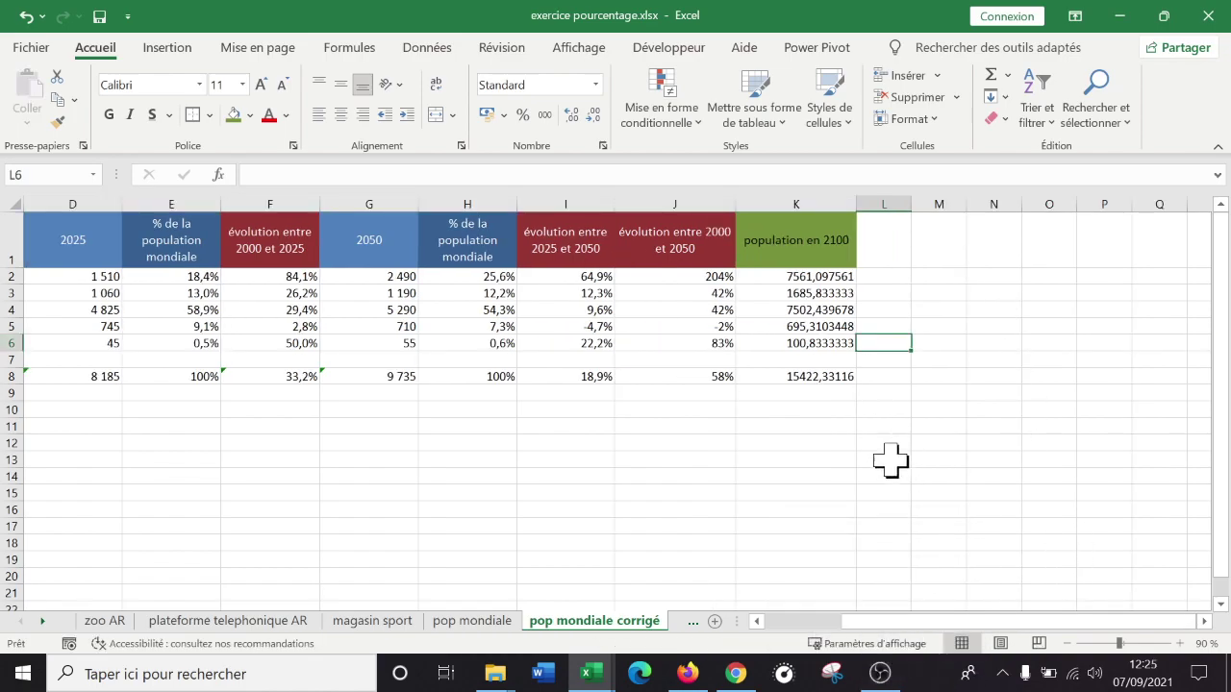
click(839, 342)
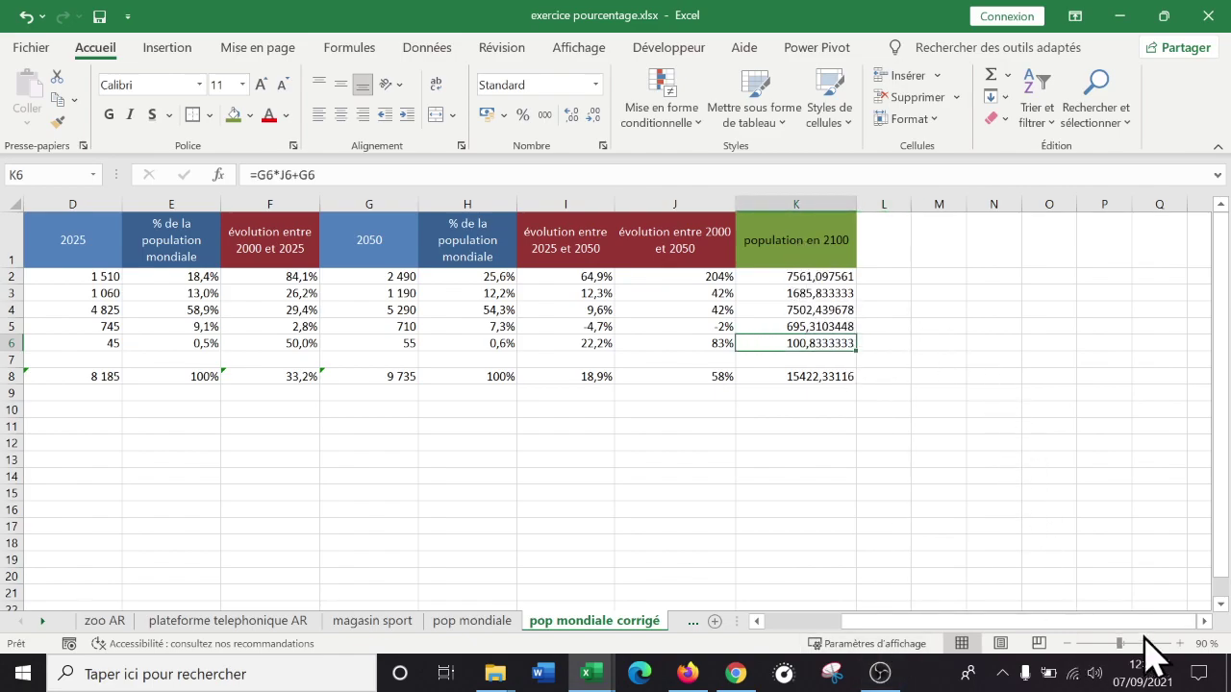
click(1181, 643)
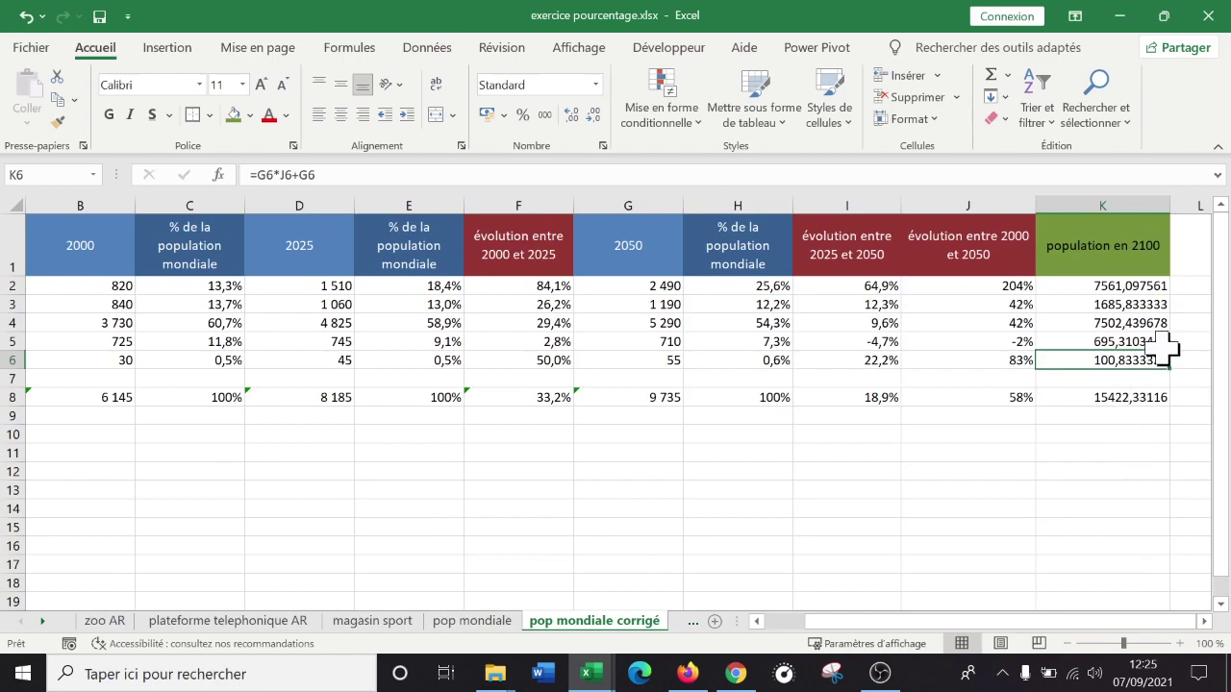
Clear Océanie's 2100 population formula from K6, checking its 2000–2050 evolution rate in J6
scroll(1165, 350, right, 1)
key(BackSpace)
key(Return)
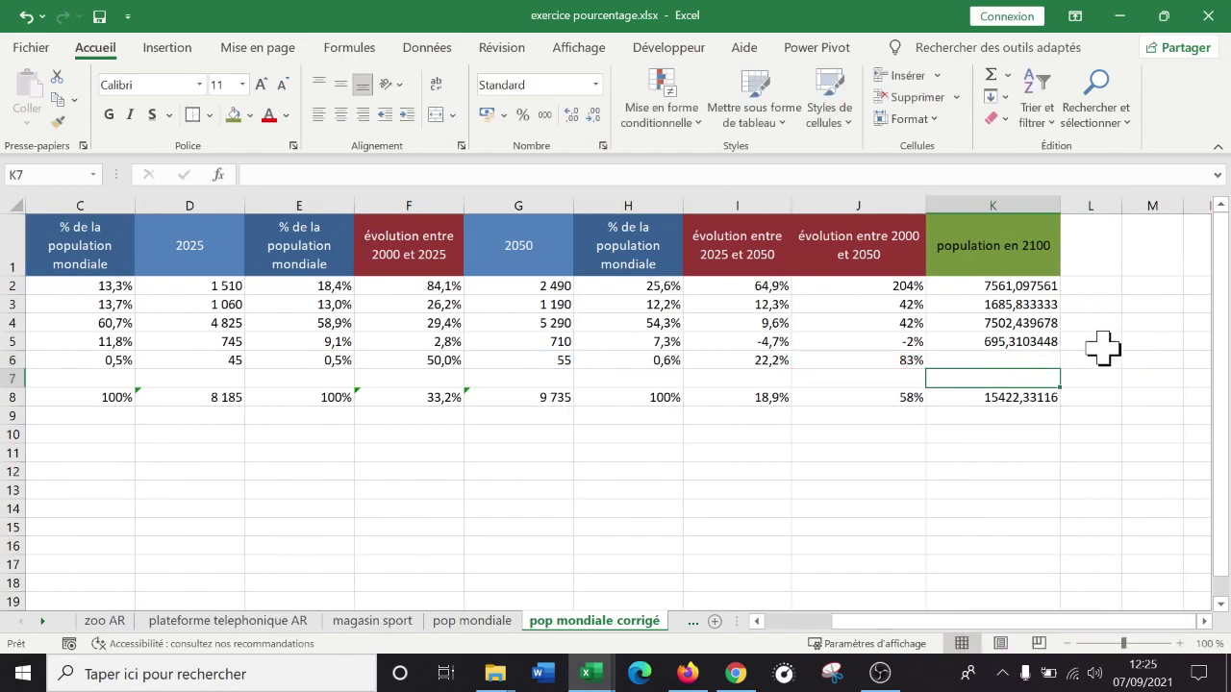
click(1029, 361)
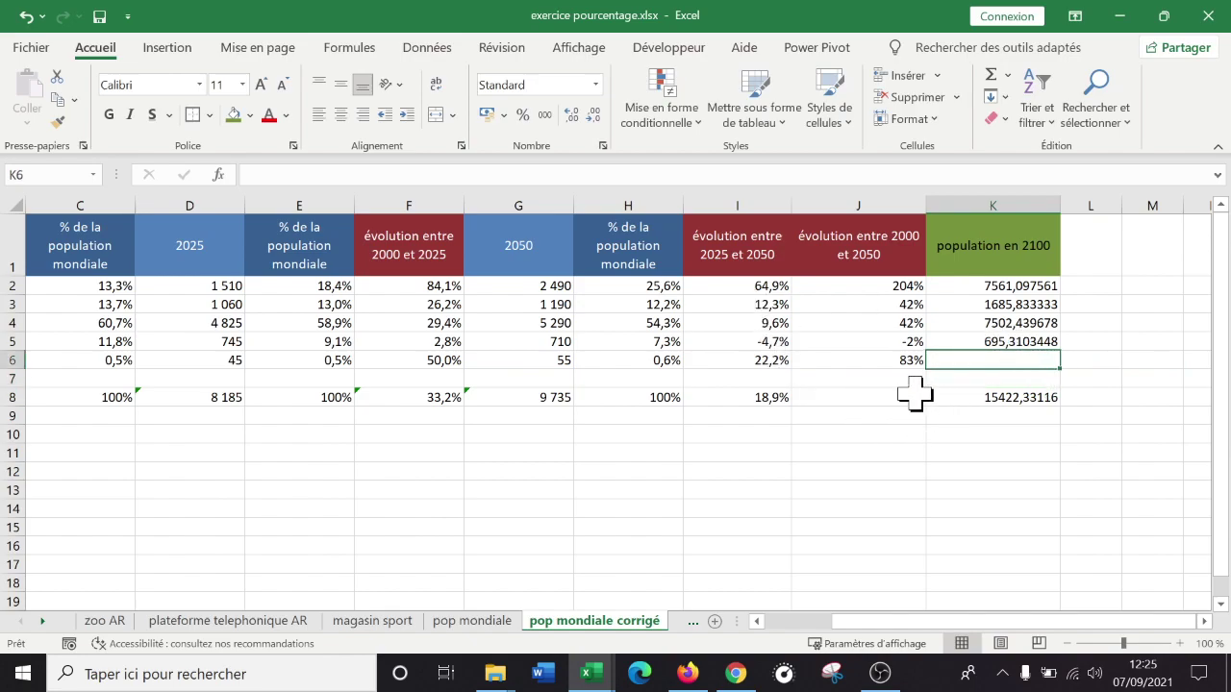
click(887, 359)
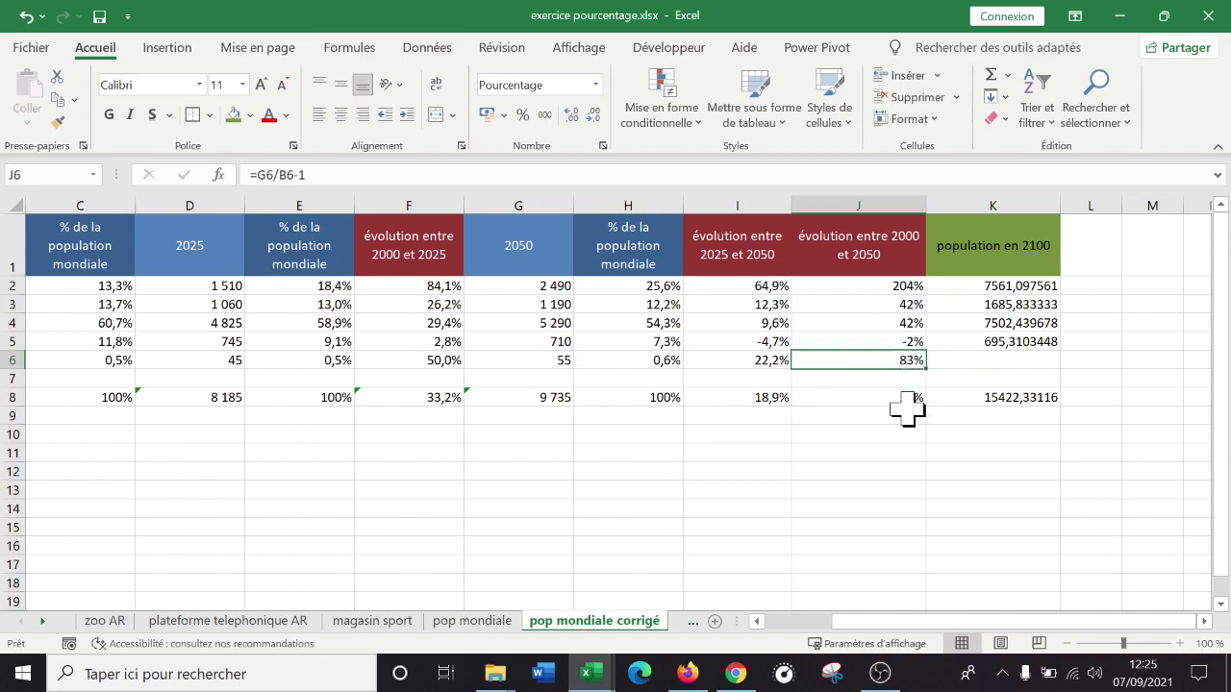
click(1016, 359)
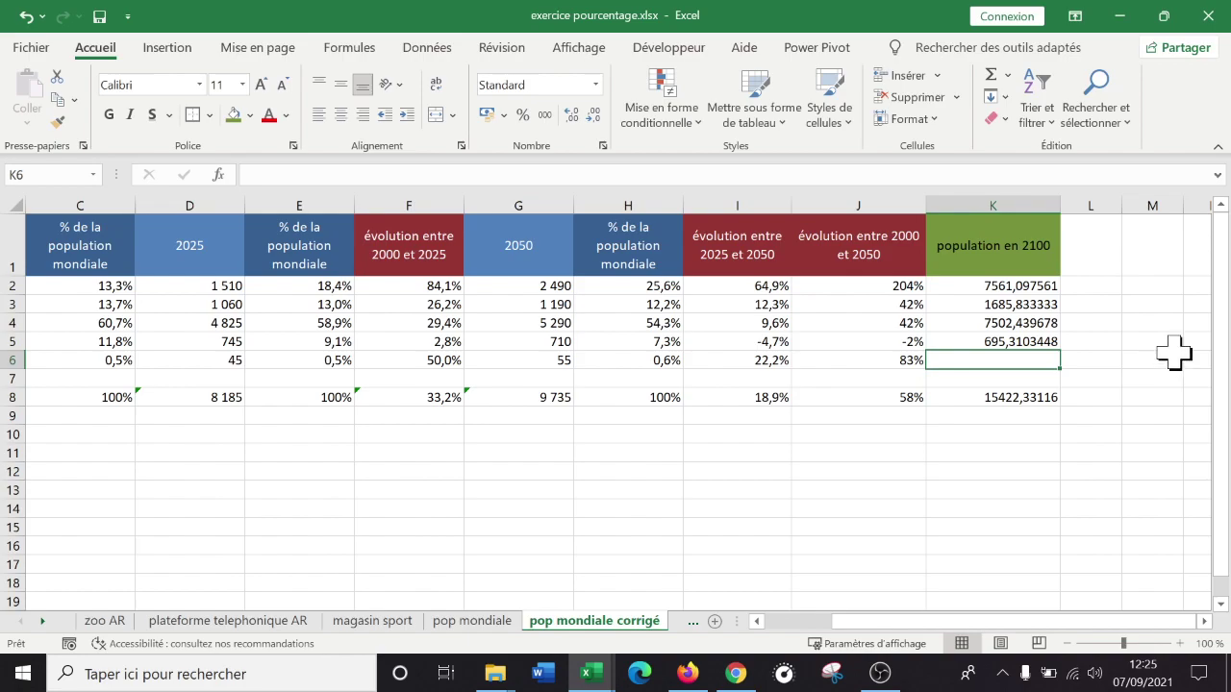
Enter =G6*J6 in K6 to compute Océanie's population increase from its 2050 population and evolution rate
text(=)
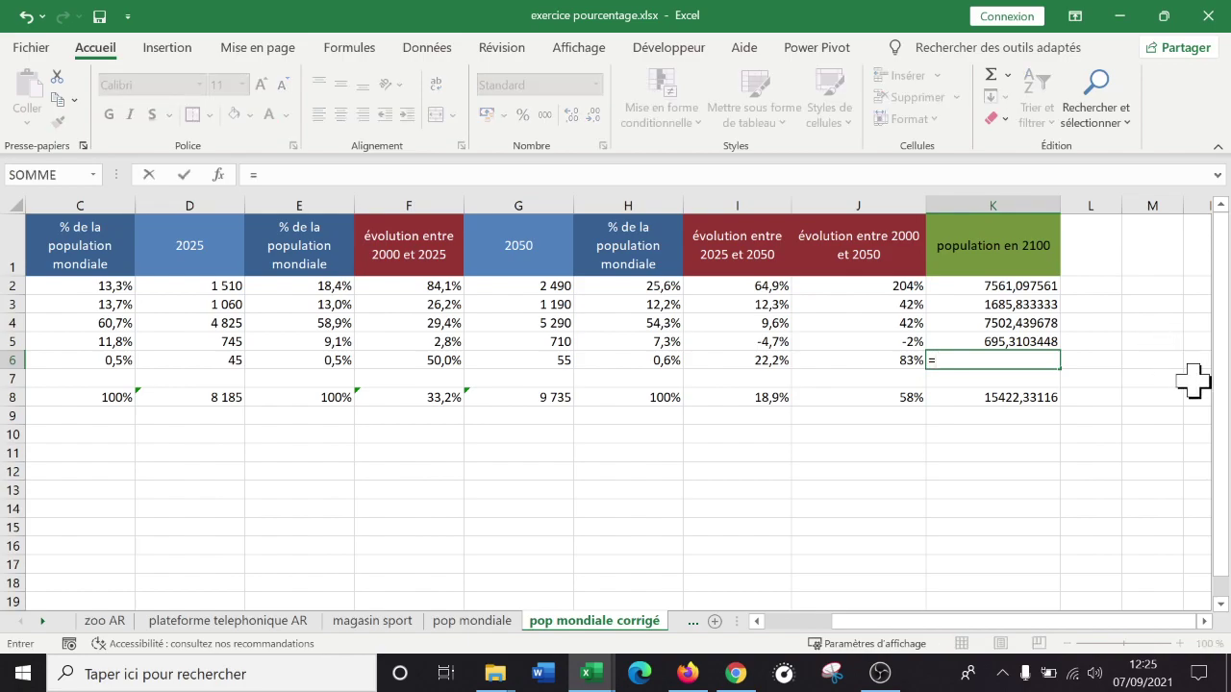
click(526, 359)
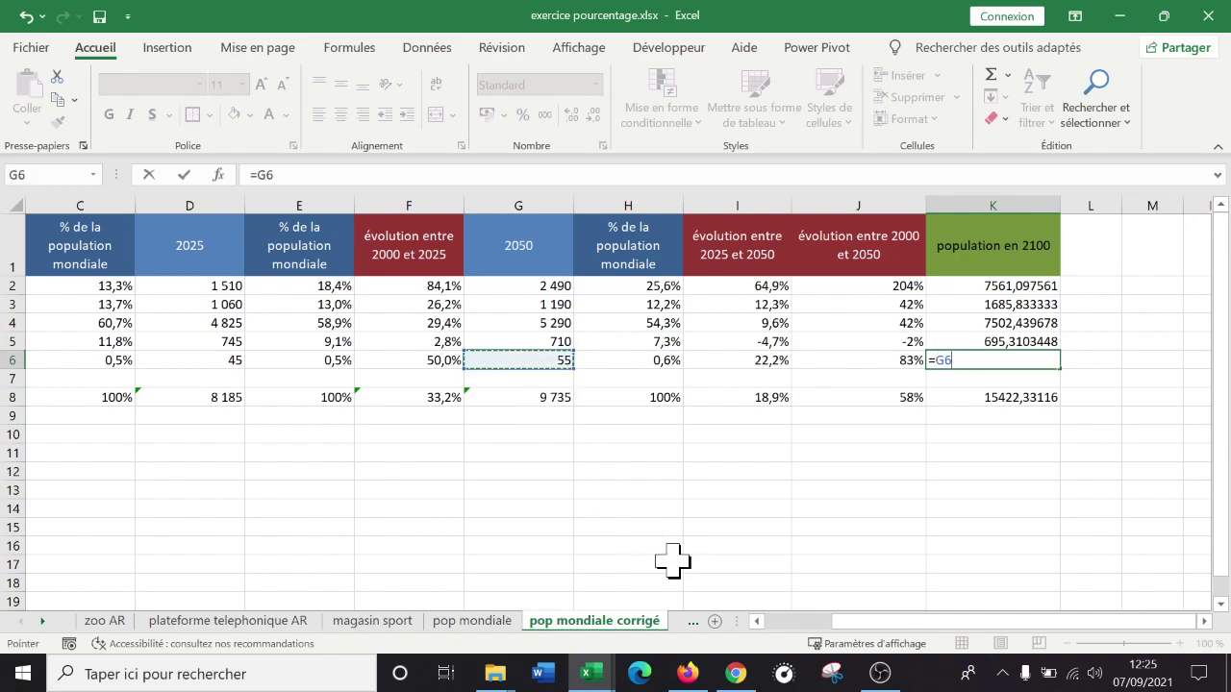
text(*)
click(877, 360)
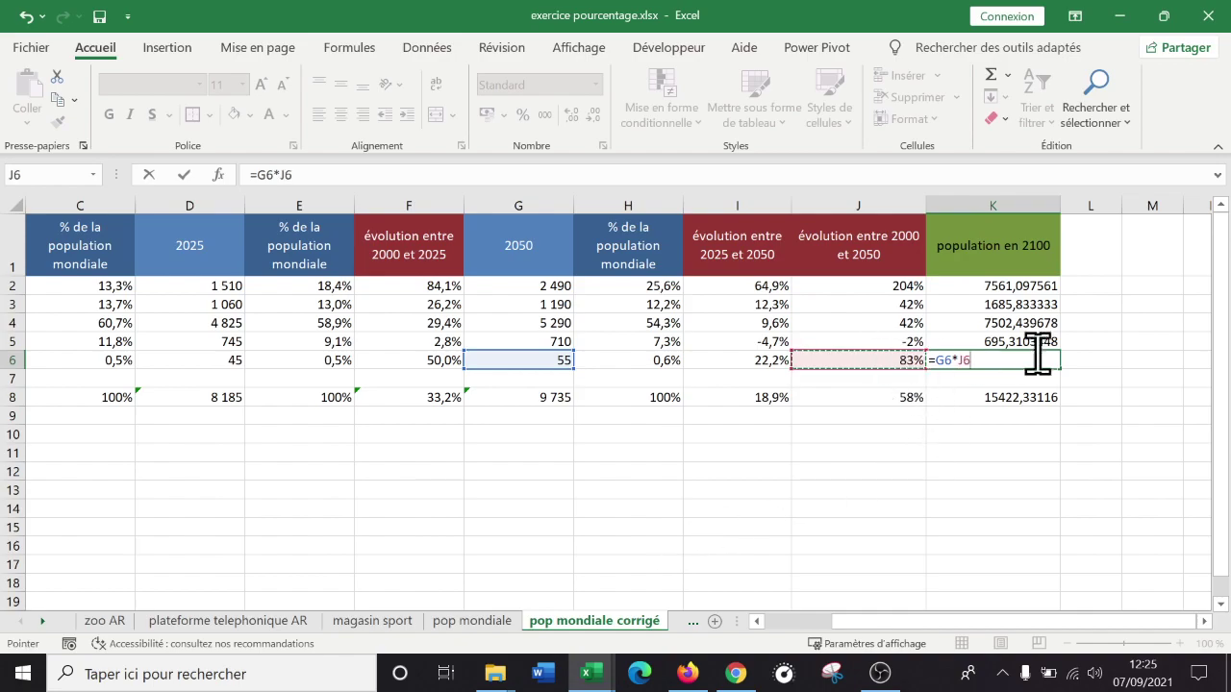
key(ctrl+Return)
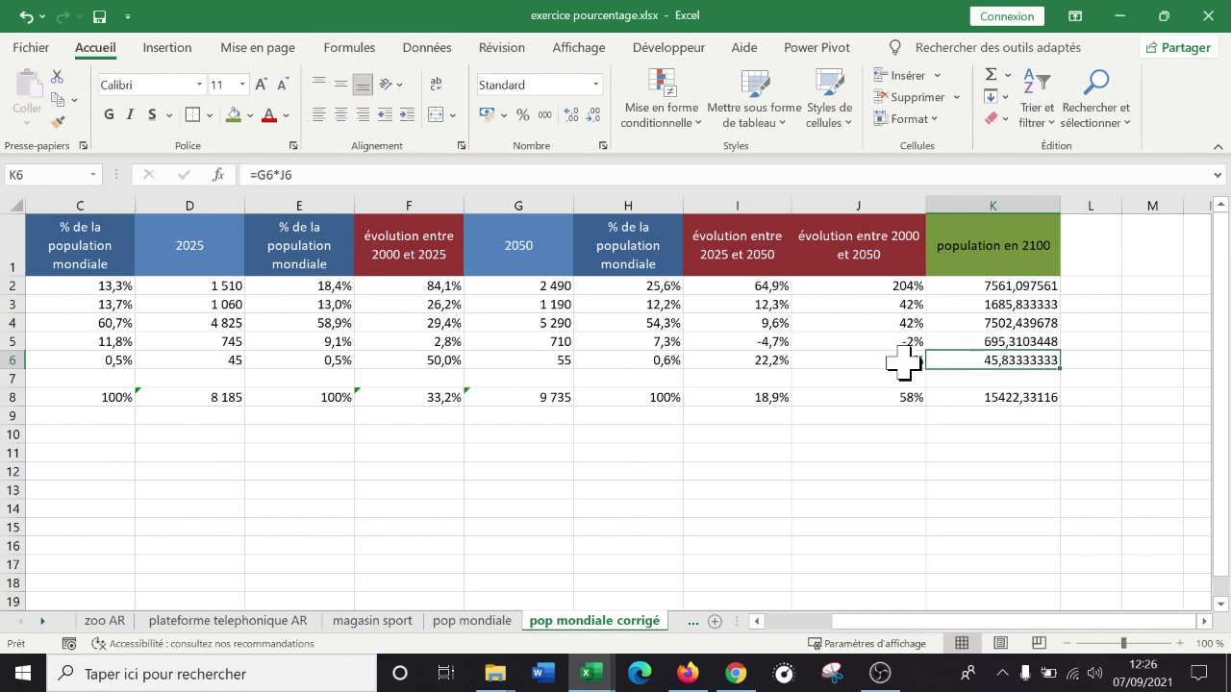
Extend the formula in K6 to =G6*J6+G6 so it adds Océanie's 2050 population to the increase
double_click(1031, 360)
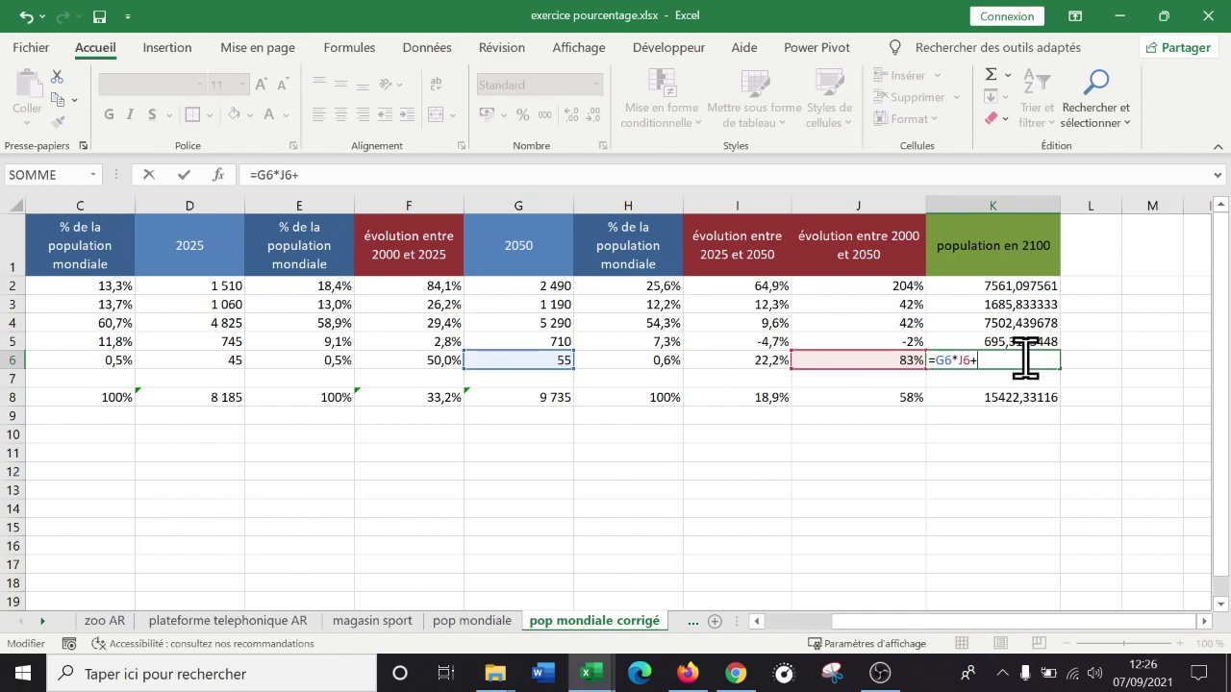
text(+)
click(534, 362)
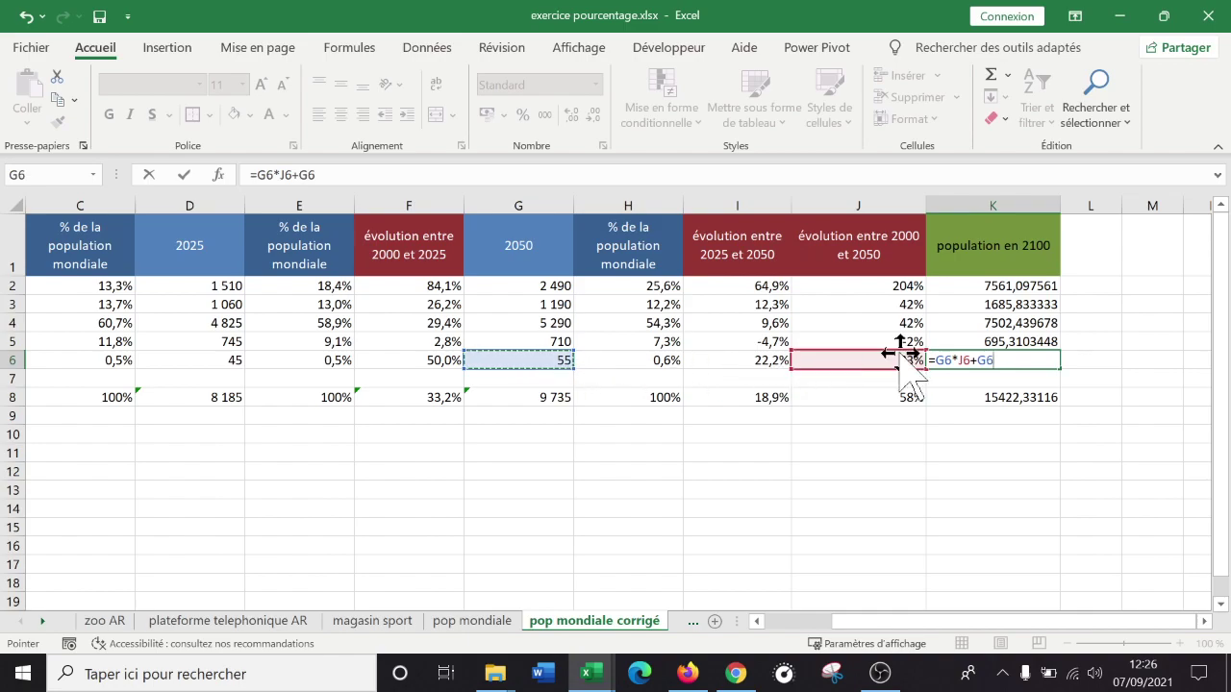
key(Return)
key(Up)
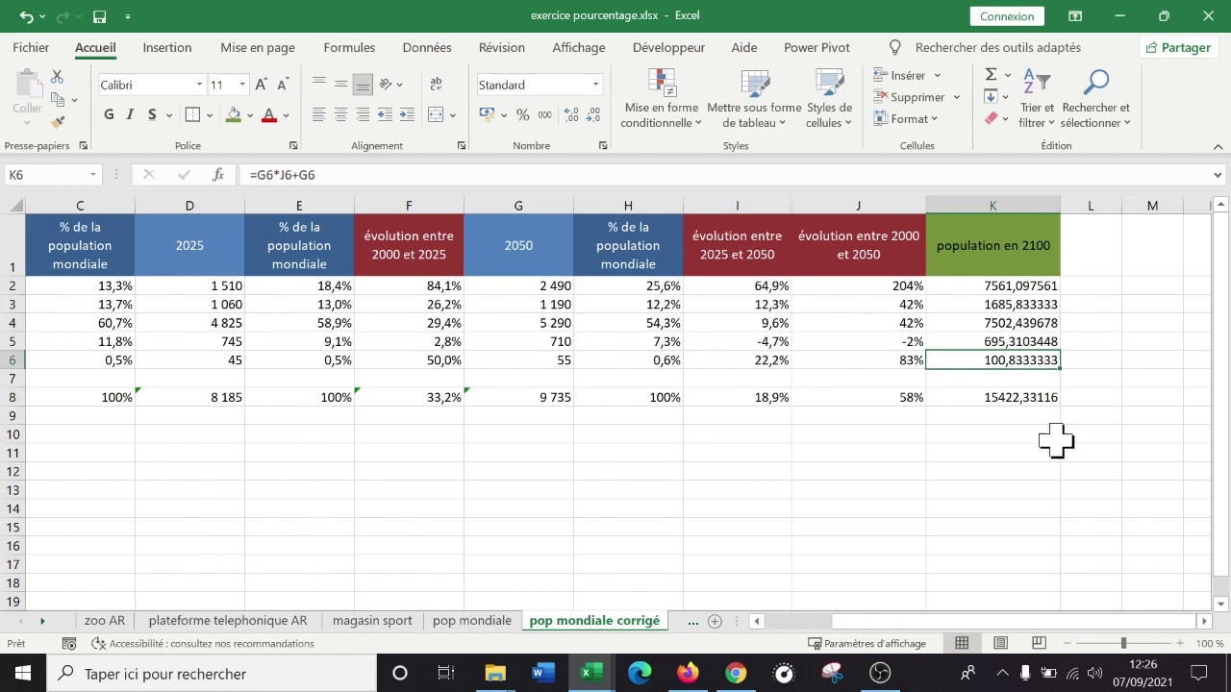
Set up a worked example below the table with 100 in F14 and 26% in G14
click(460, 511)
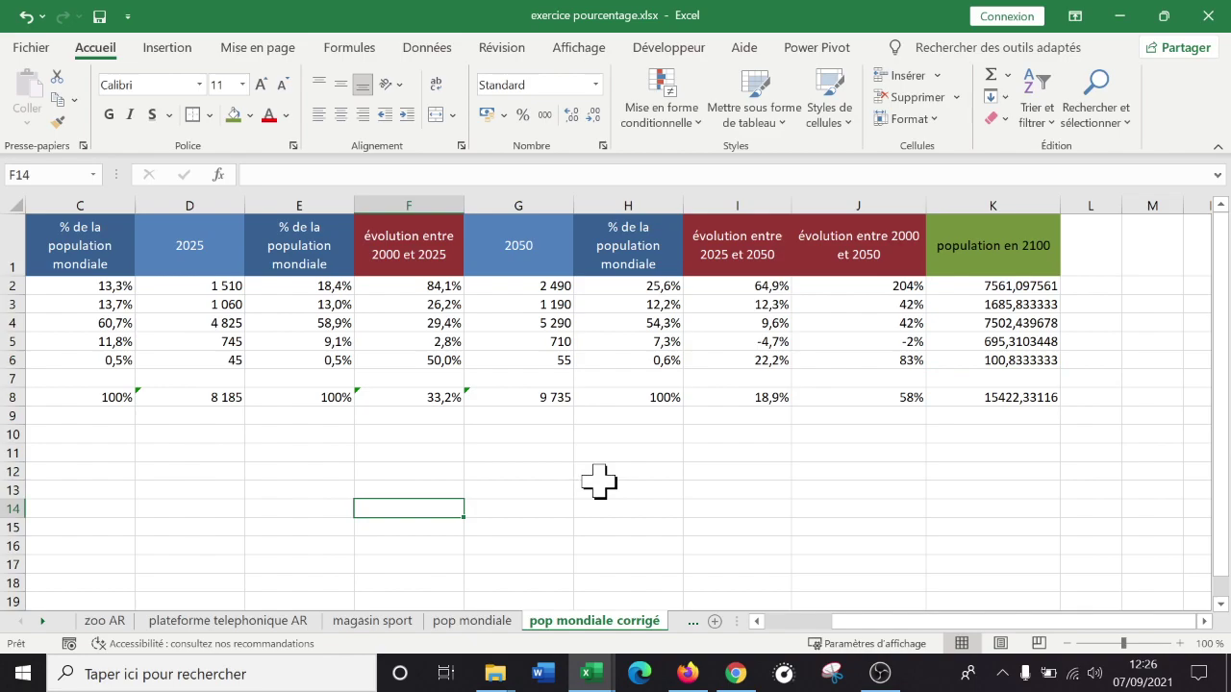
text(100)
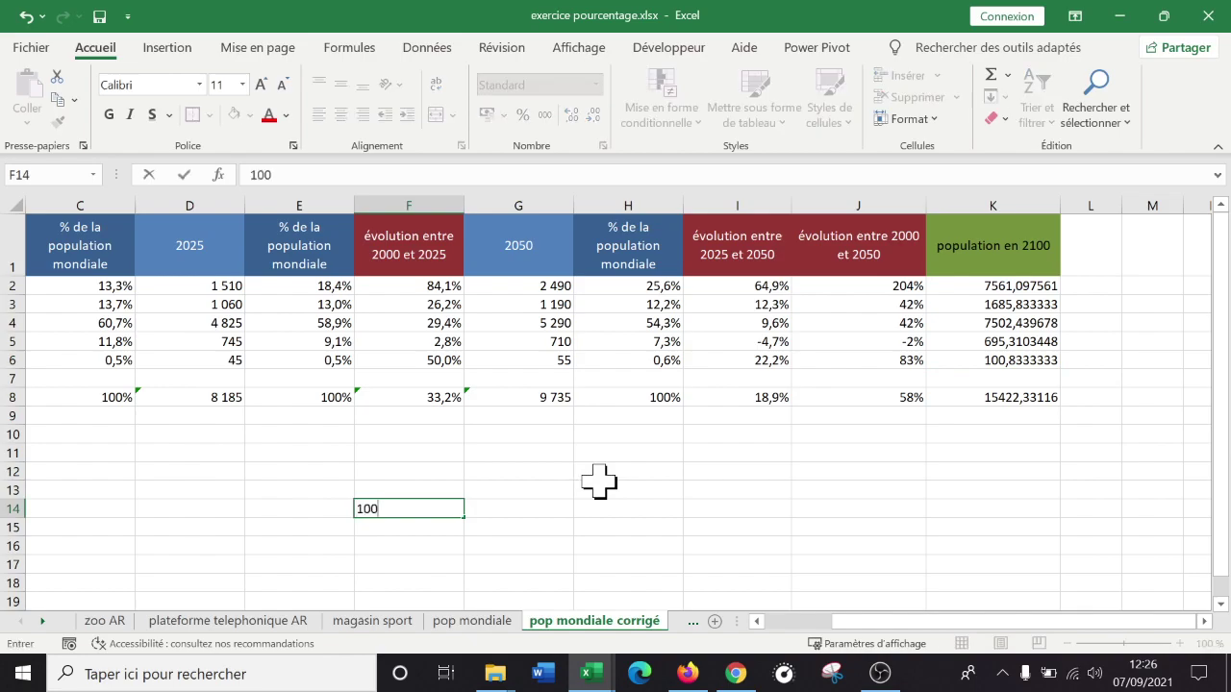
key(Tab)
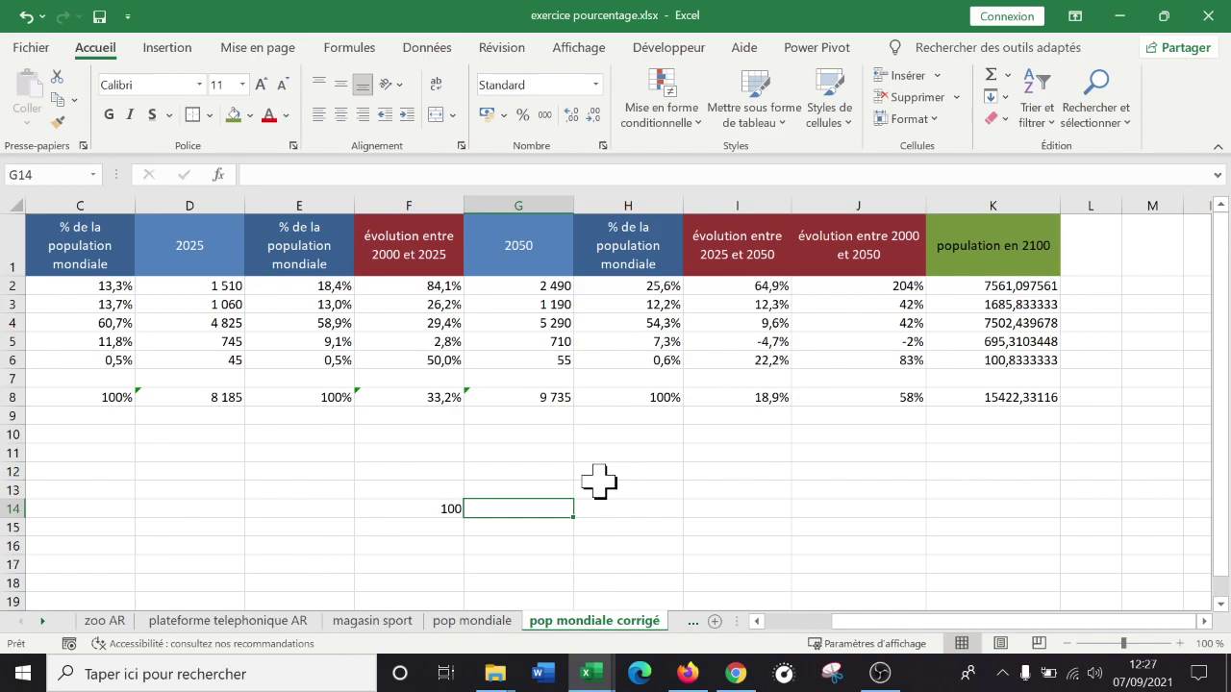
text(26)
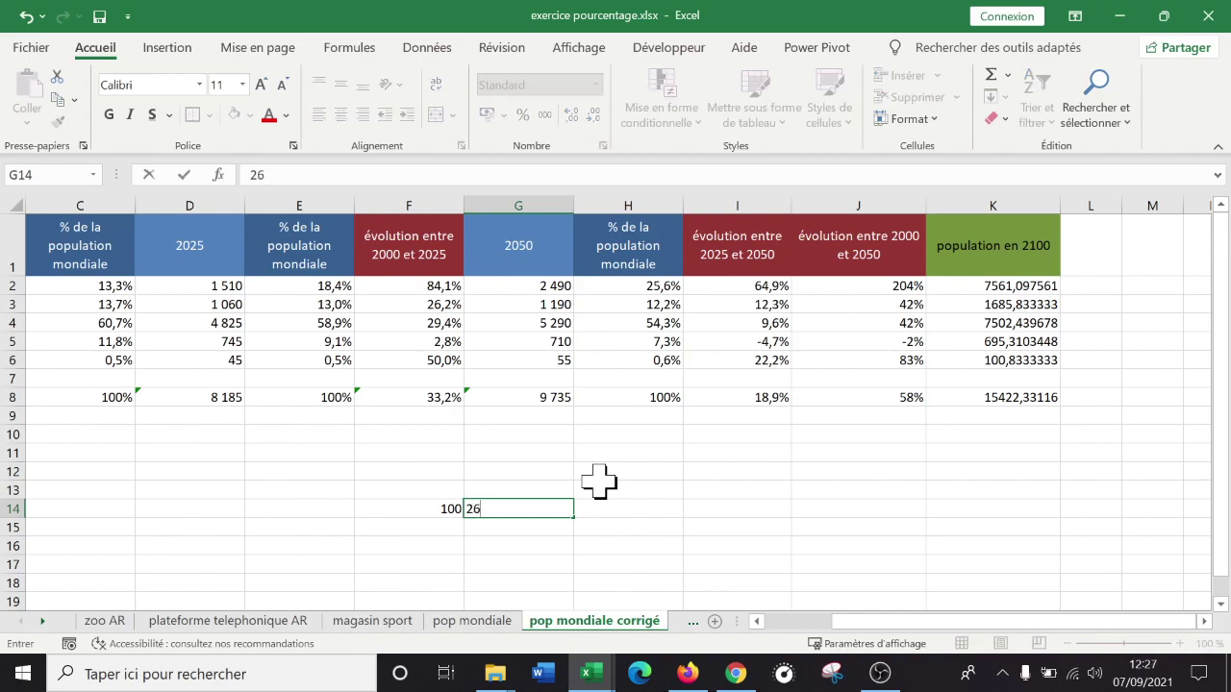
text(%)
key(Tab)
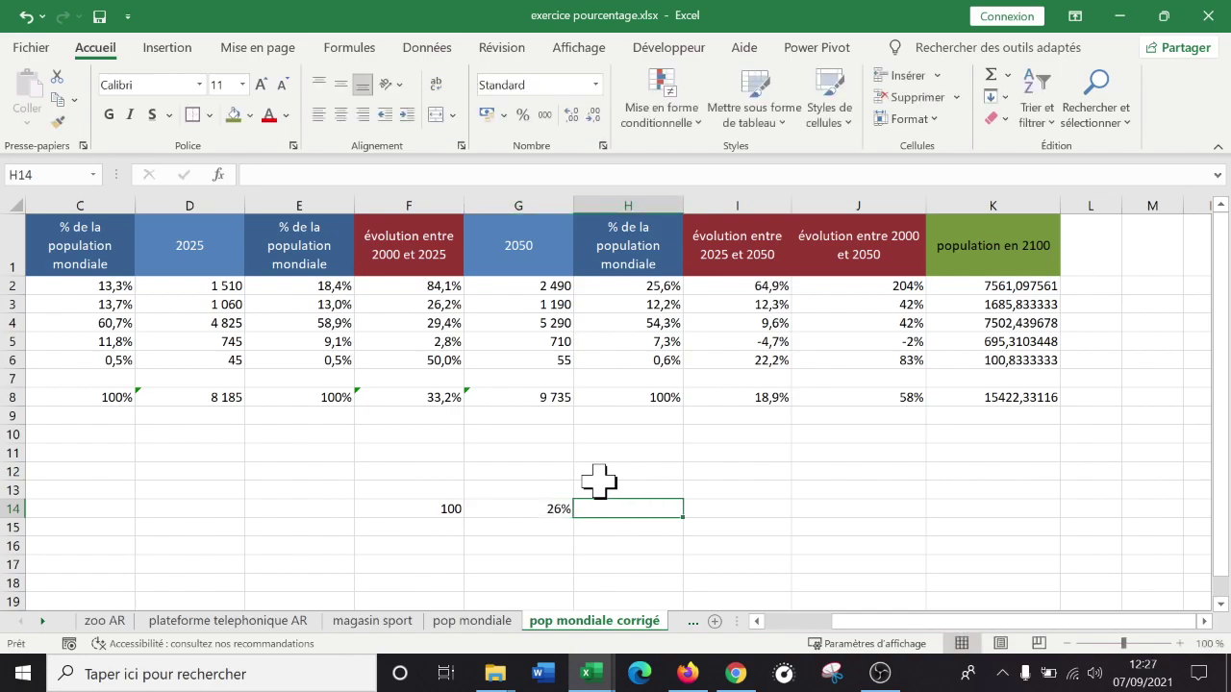
Enter =F14*G14 in H14 to compute the percentage increase of the example value
text(=)
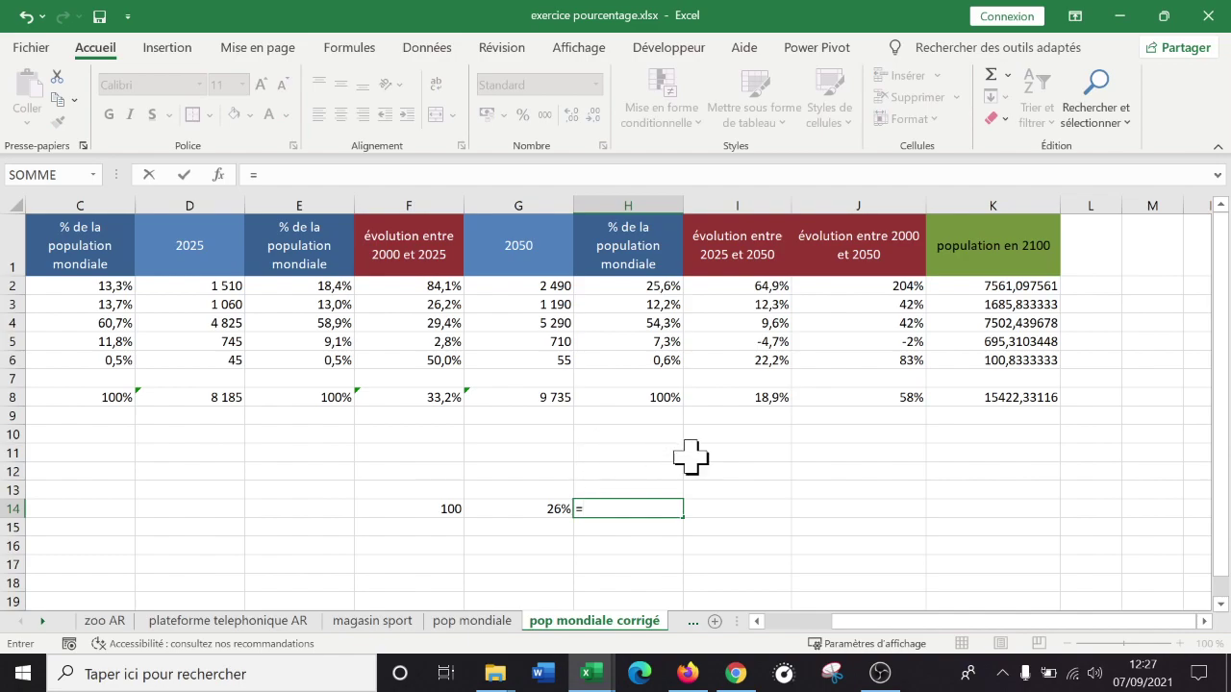
click(428, 511)
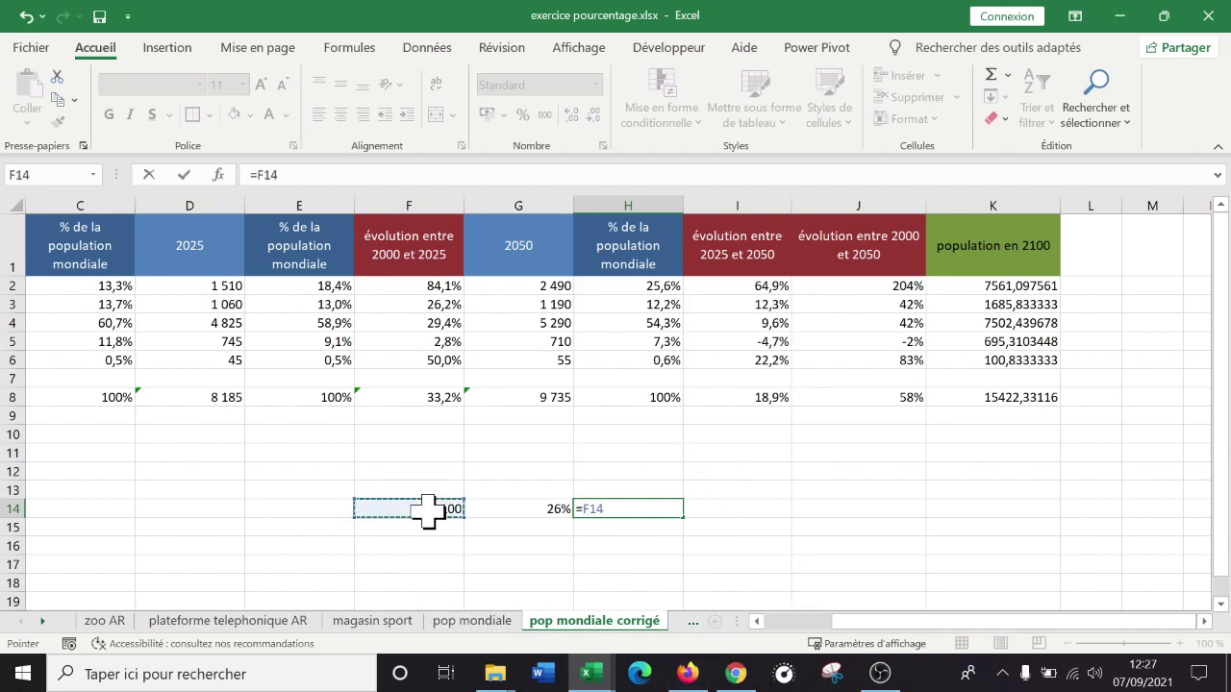
text(*)
click(531, 514)
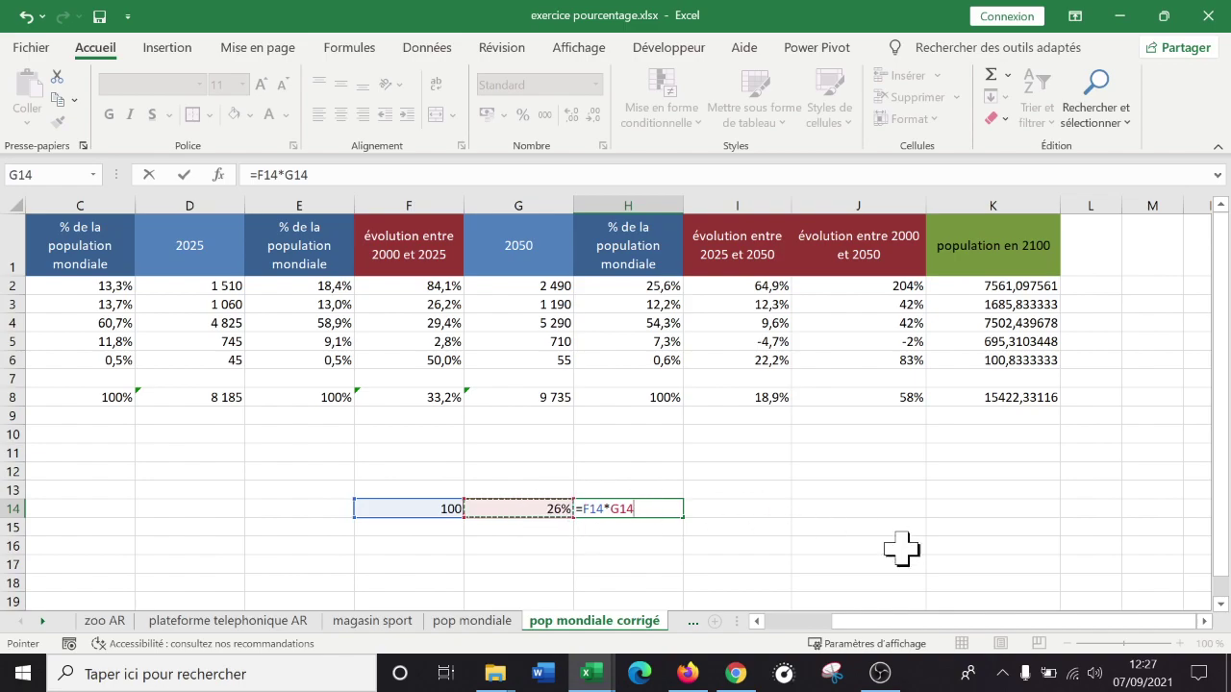
key(Return)
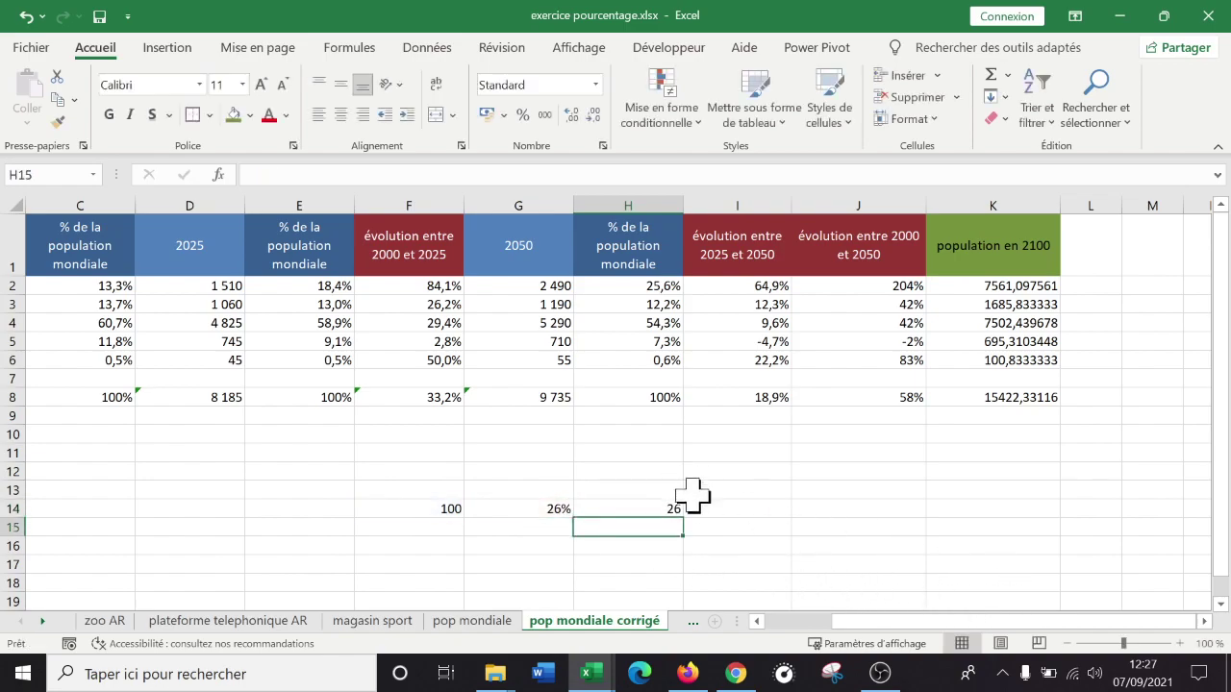
Extend the example formula in H14 to =F14*G14+F14 to add the starting value to the increase
double_click(666, 511)
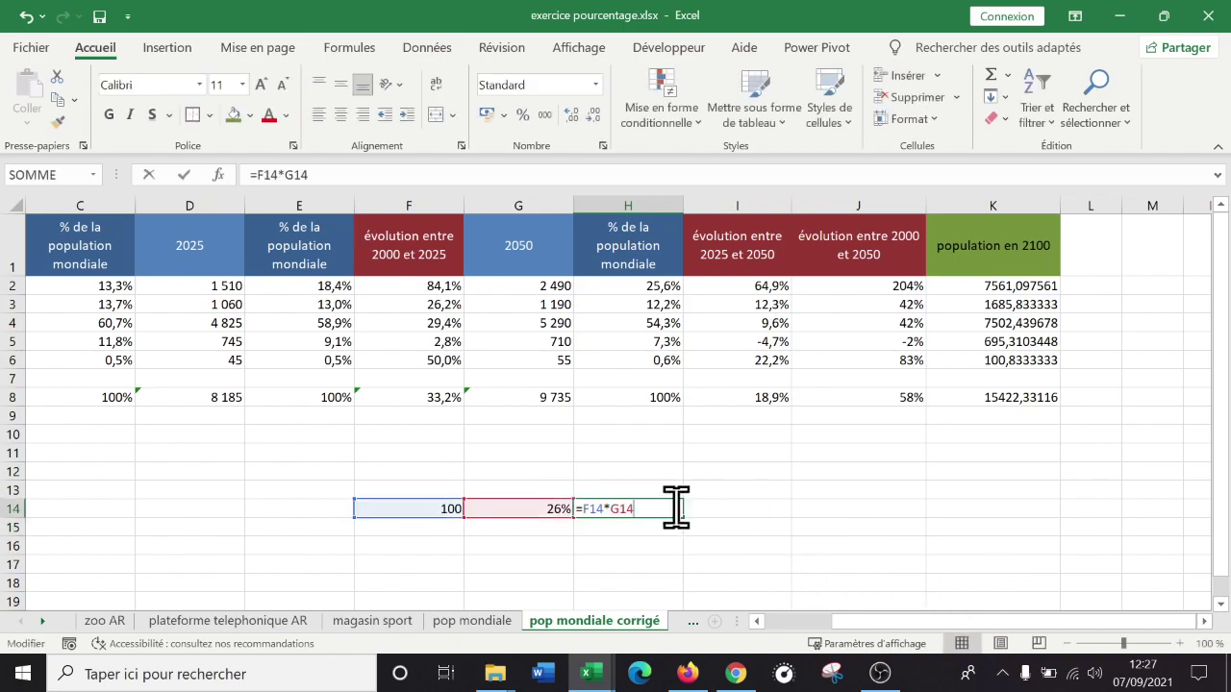
key(Return)
click(660, 509)
double_click(660, 508)
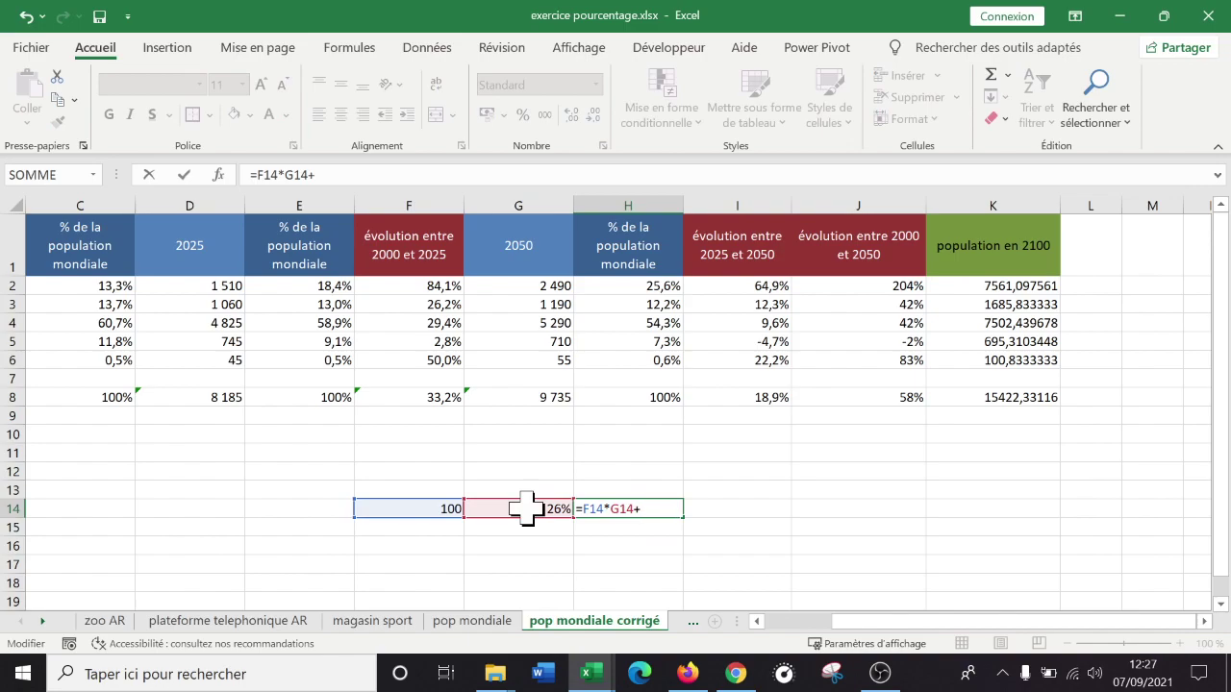
click(401, 507)
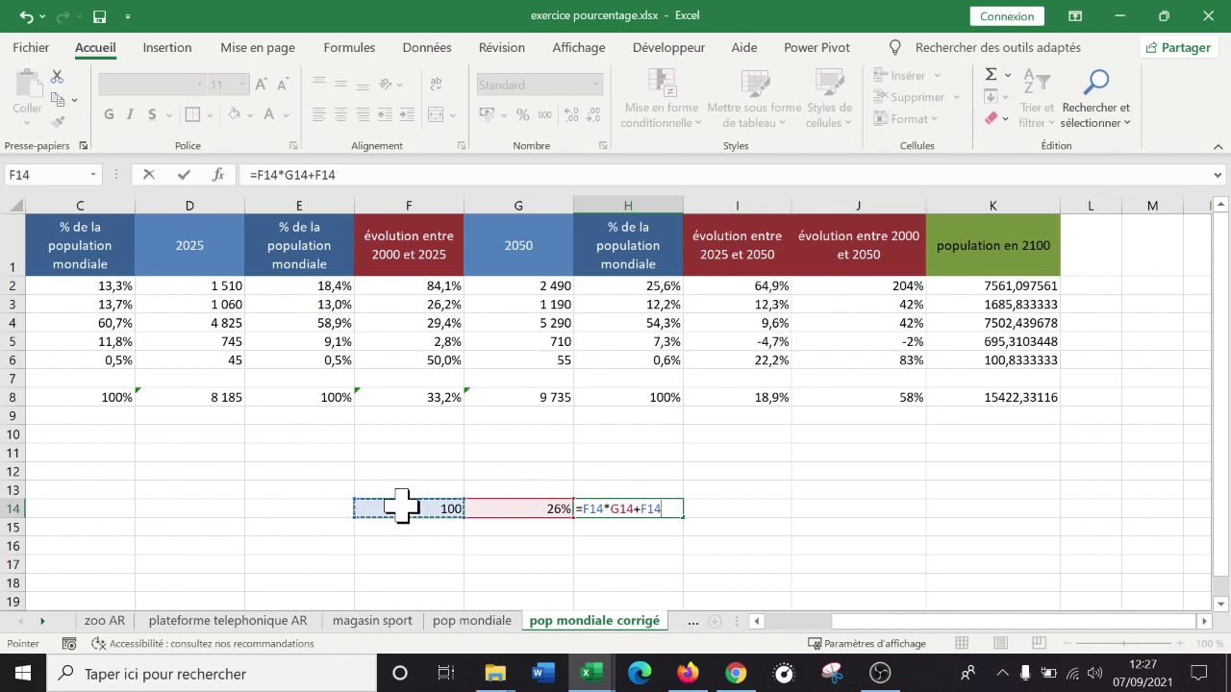
key(Return)
key(Up)
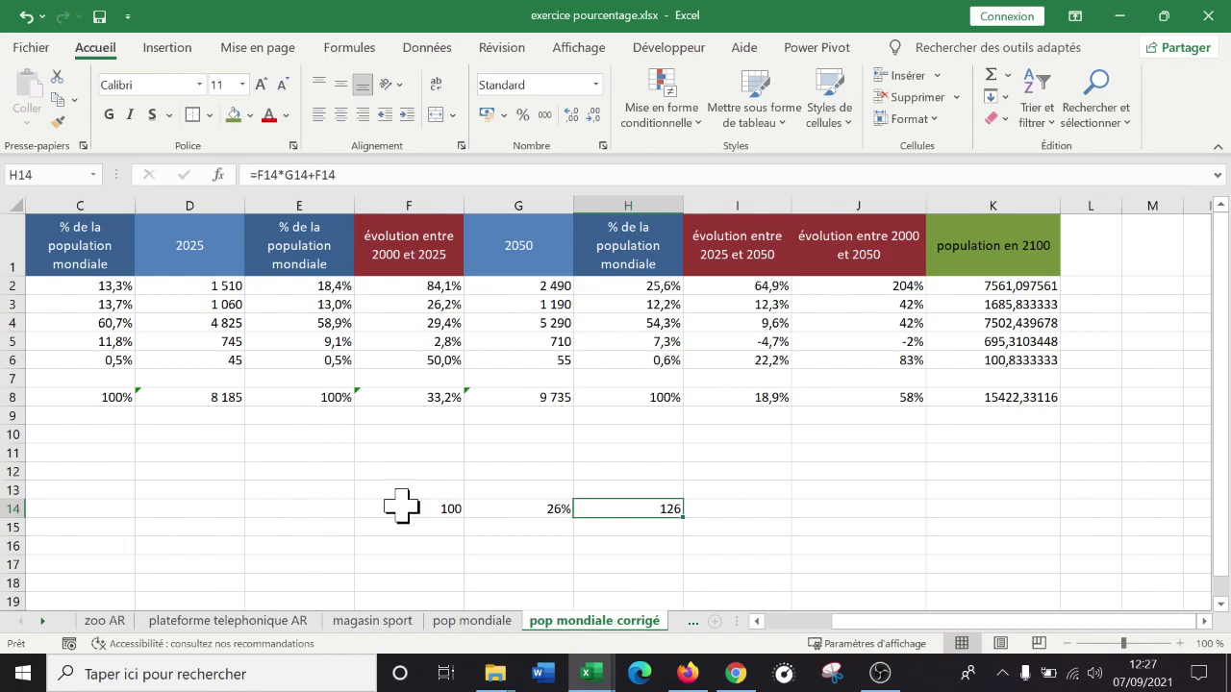
Review the formula in H14 and enter the equivalent multiplier 1,26 in I14
double_click(645, 510)
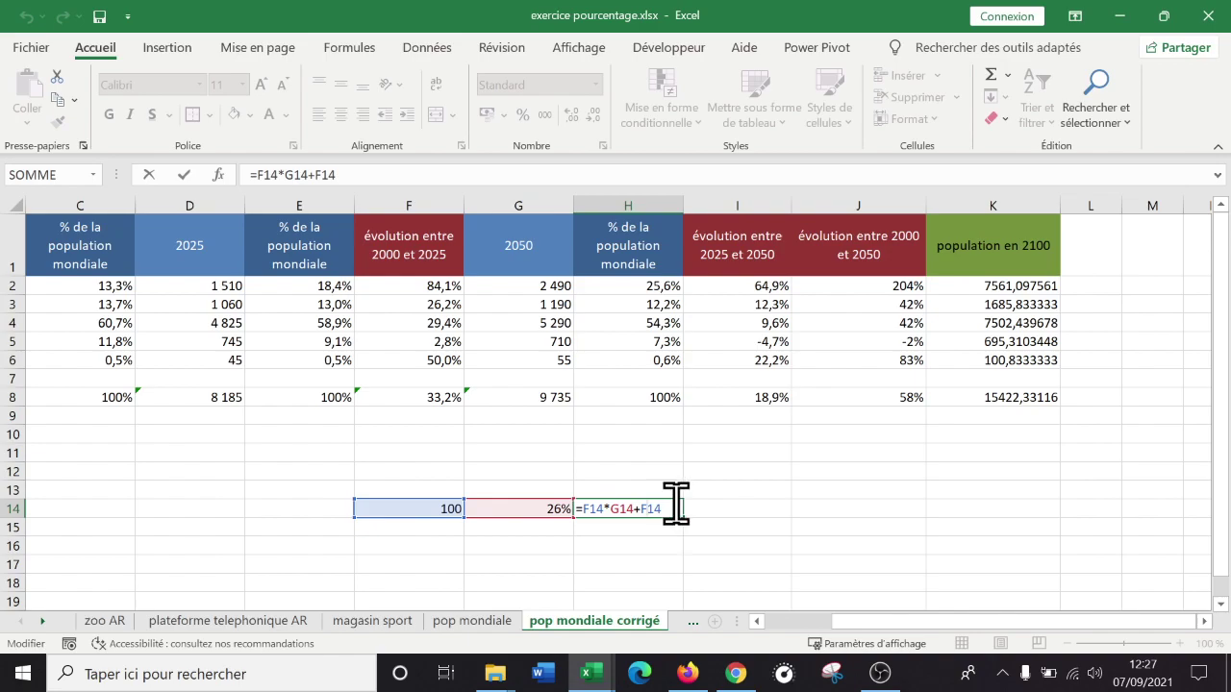
click(757, 507)
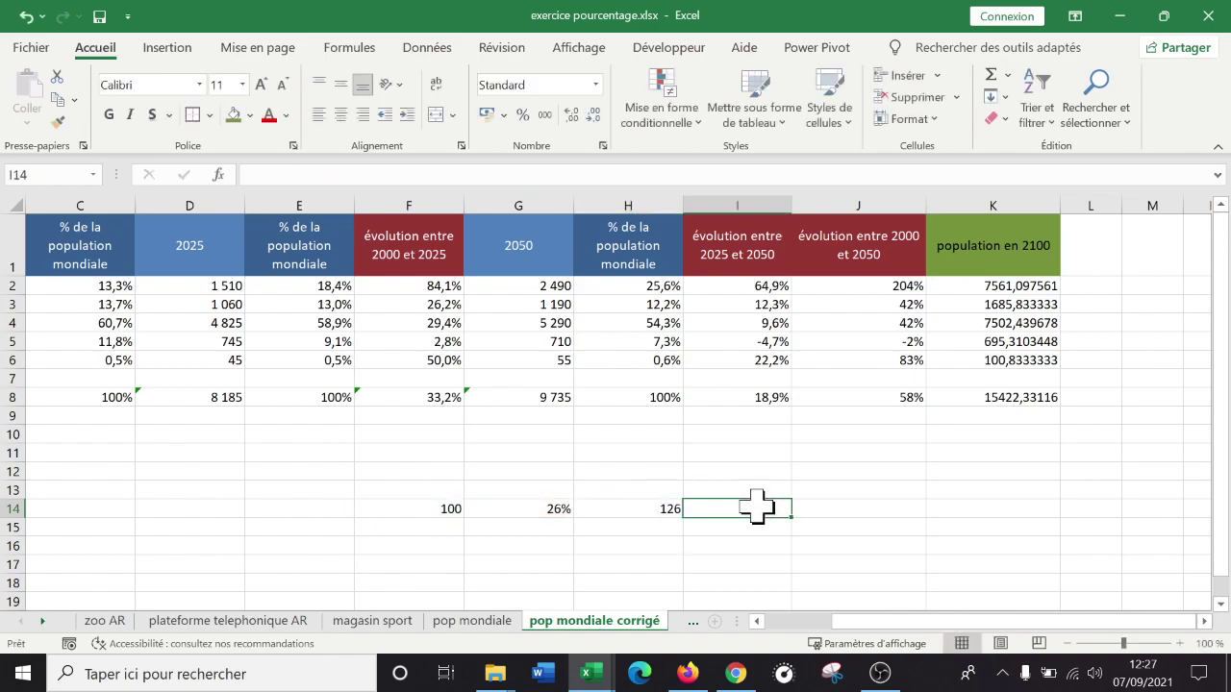
text(1,26)
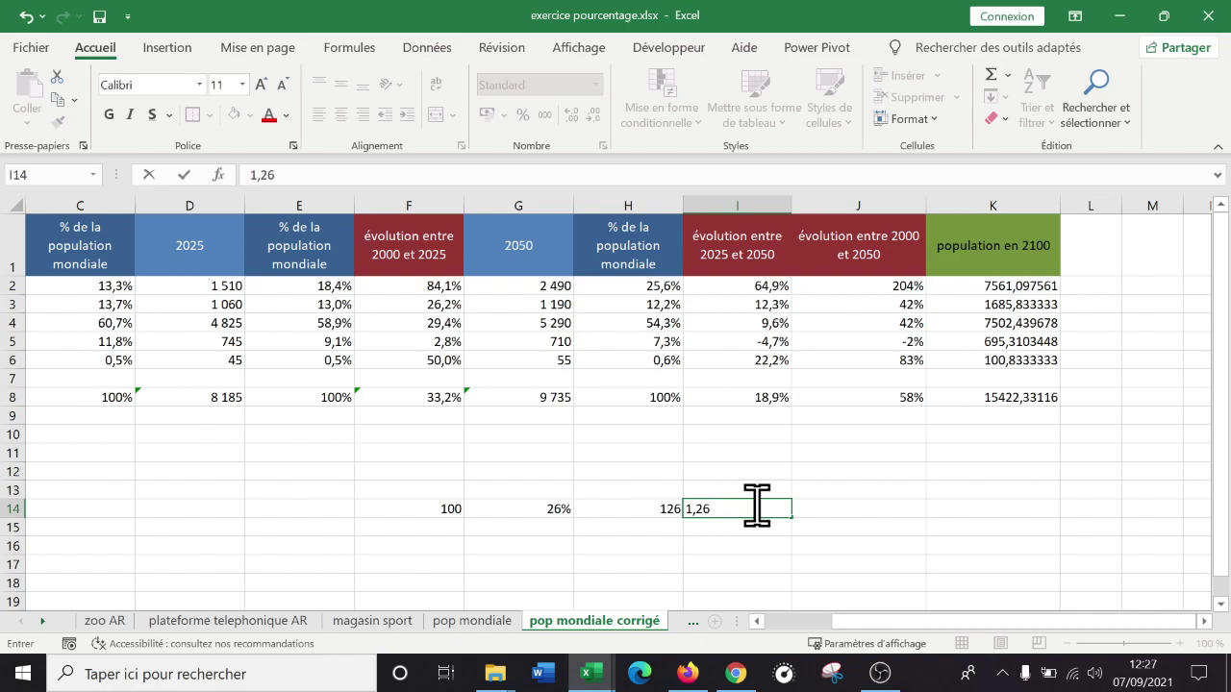
key(Return)
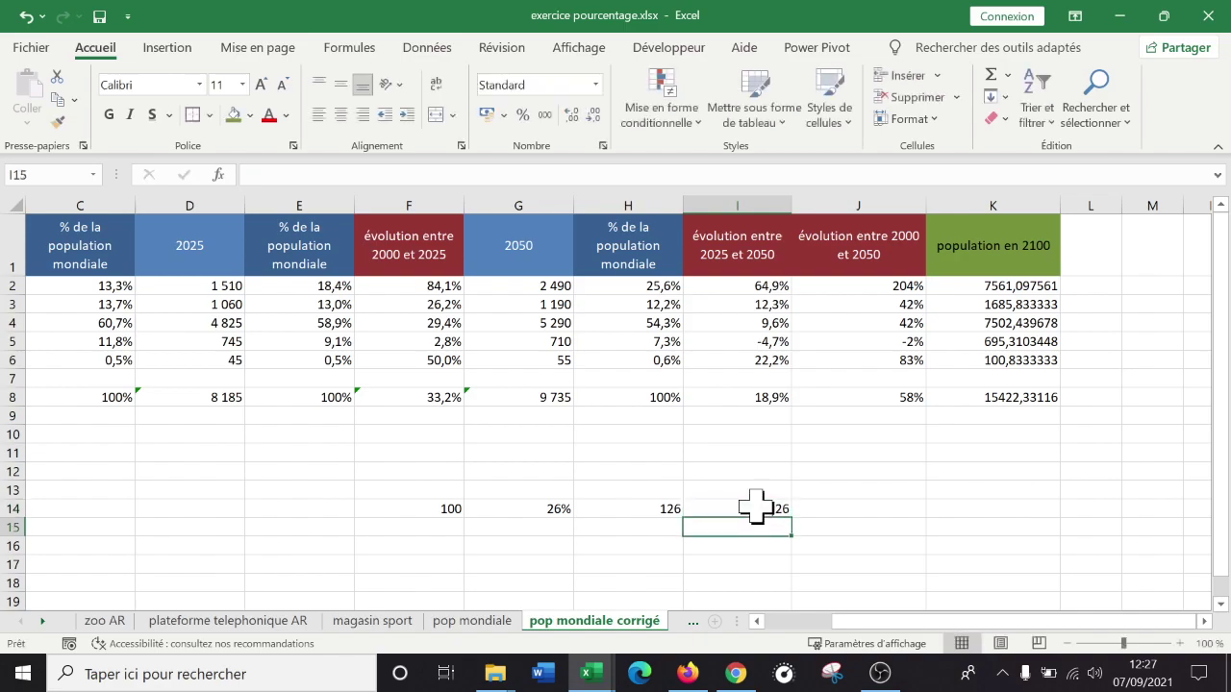
click(879, 493)
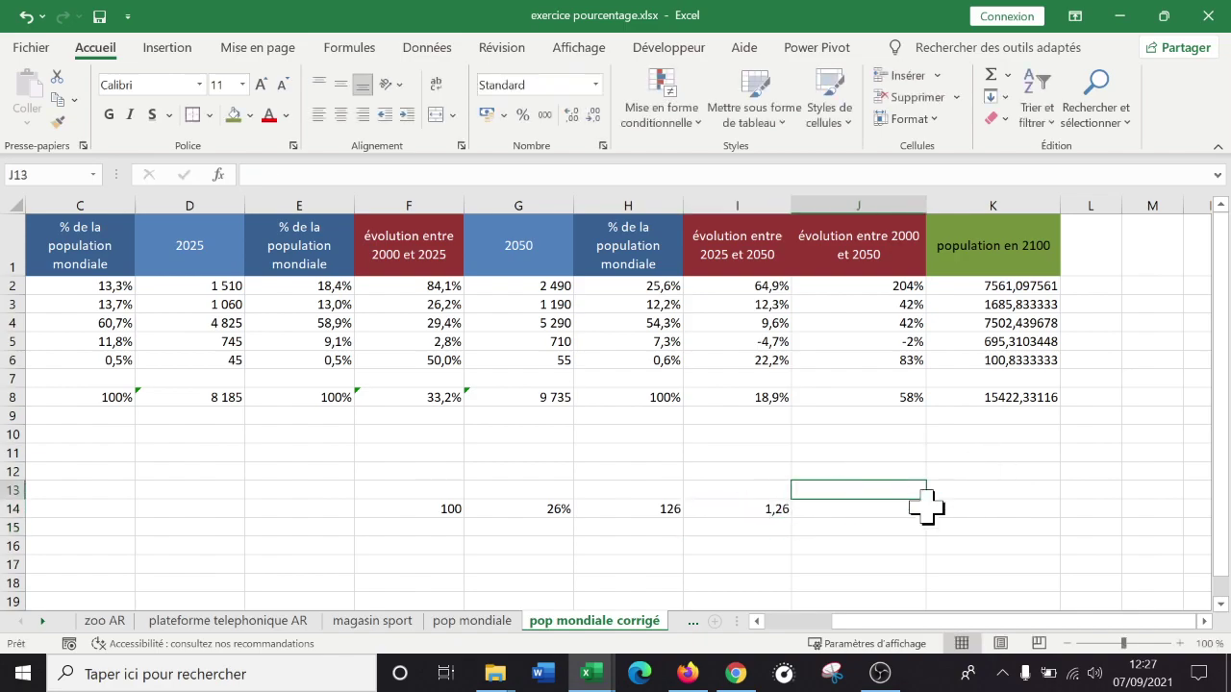
Check the Monde 2100 formula in K8 and delete the worked example from F14:I14
click(1024, 398)
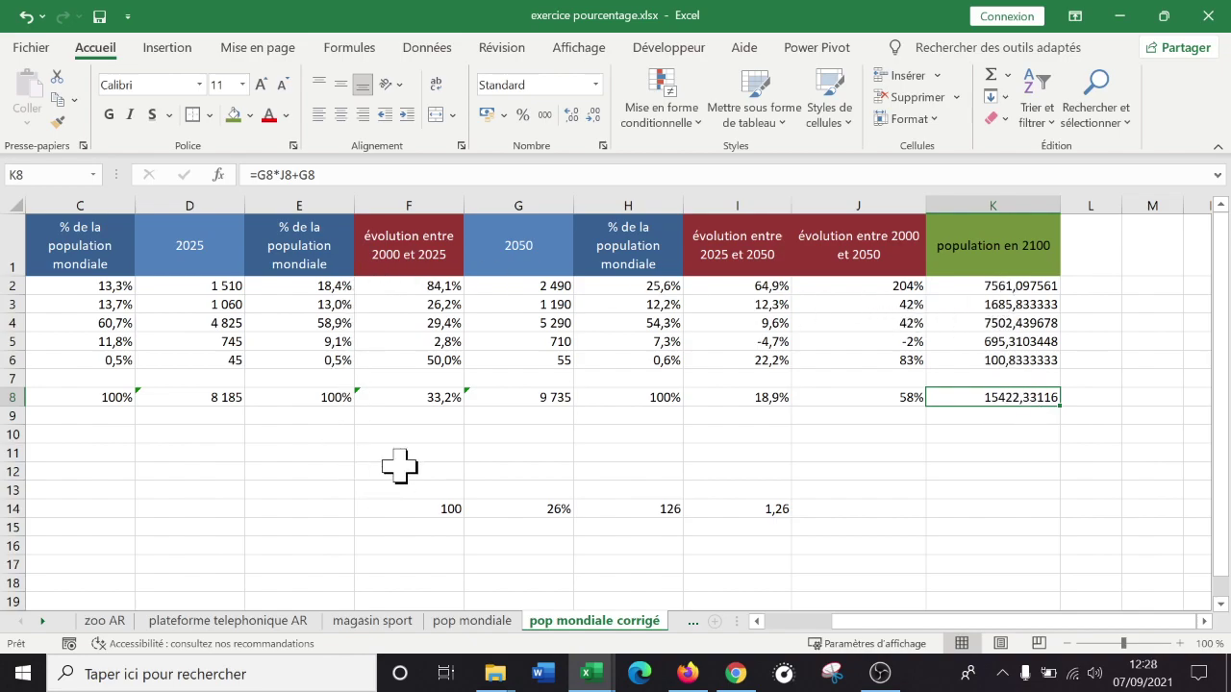
drag(426, 509, 774, 513)
click(1012, 528)
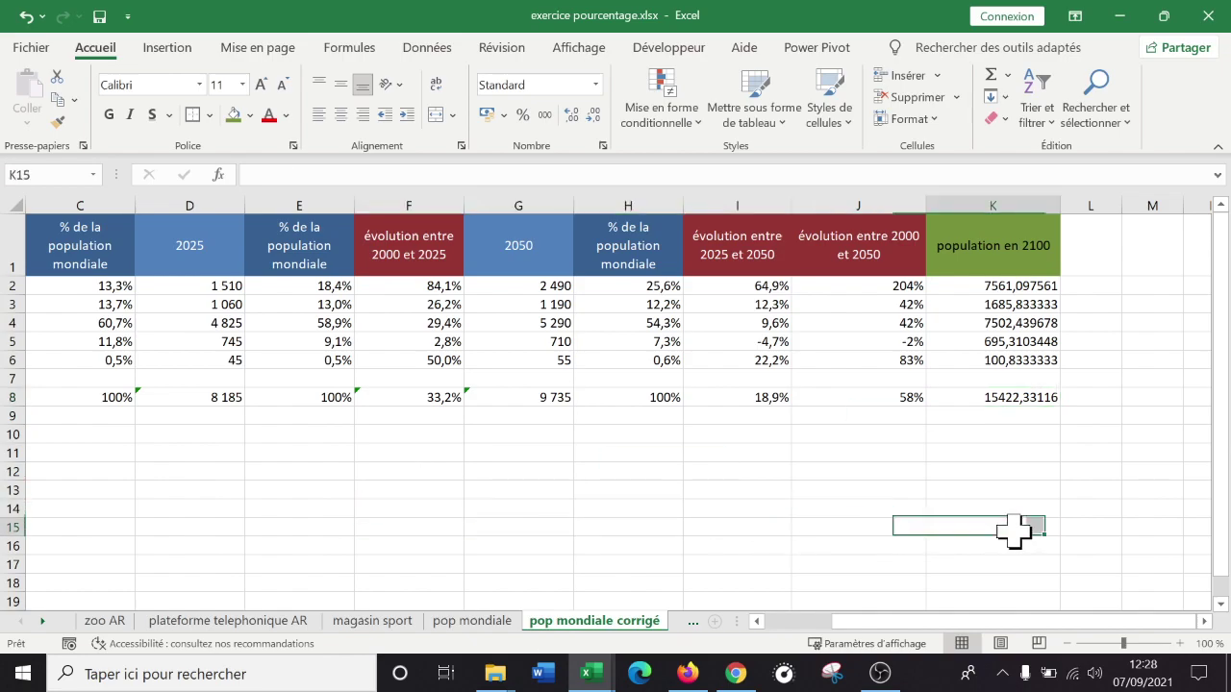